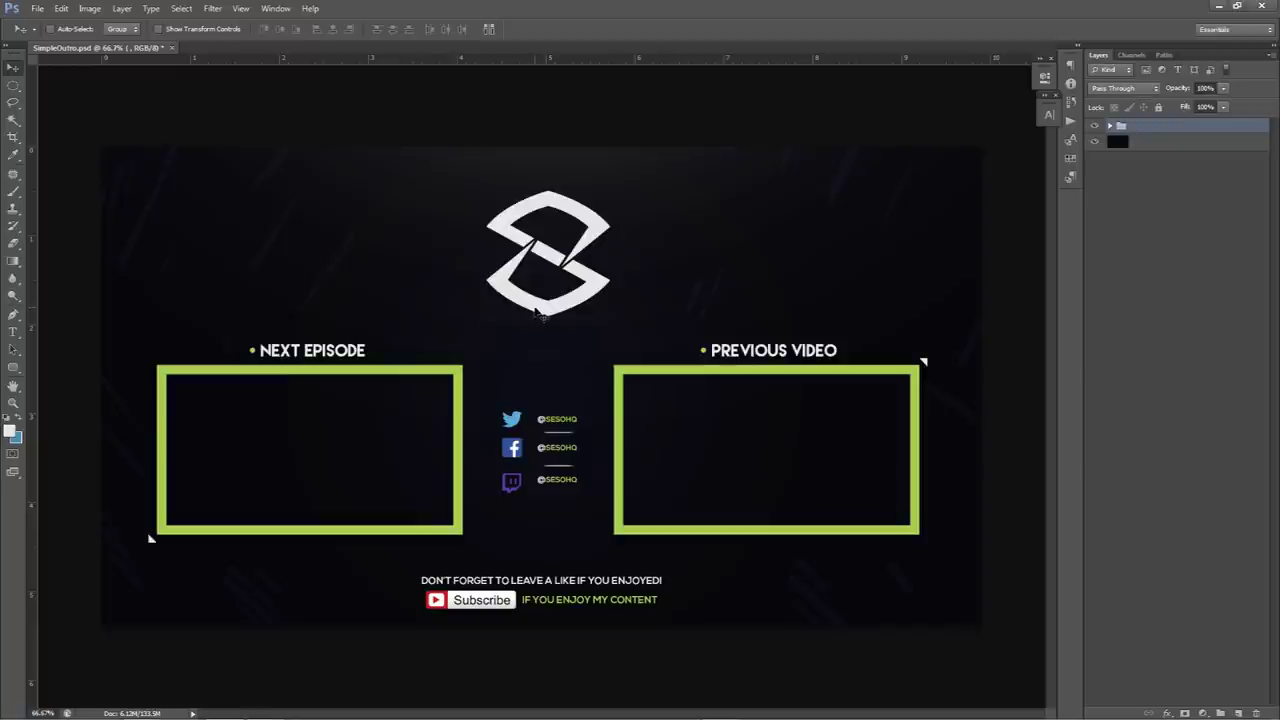
Check the YouTube channel in the browser, then return to the Photoshop design
mouse_move(262, 716)
key(alt+Tab)
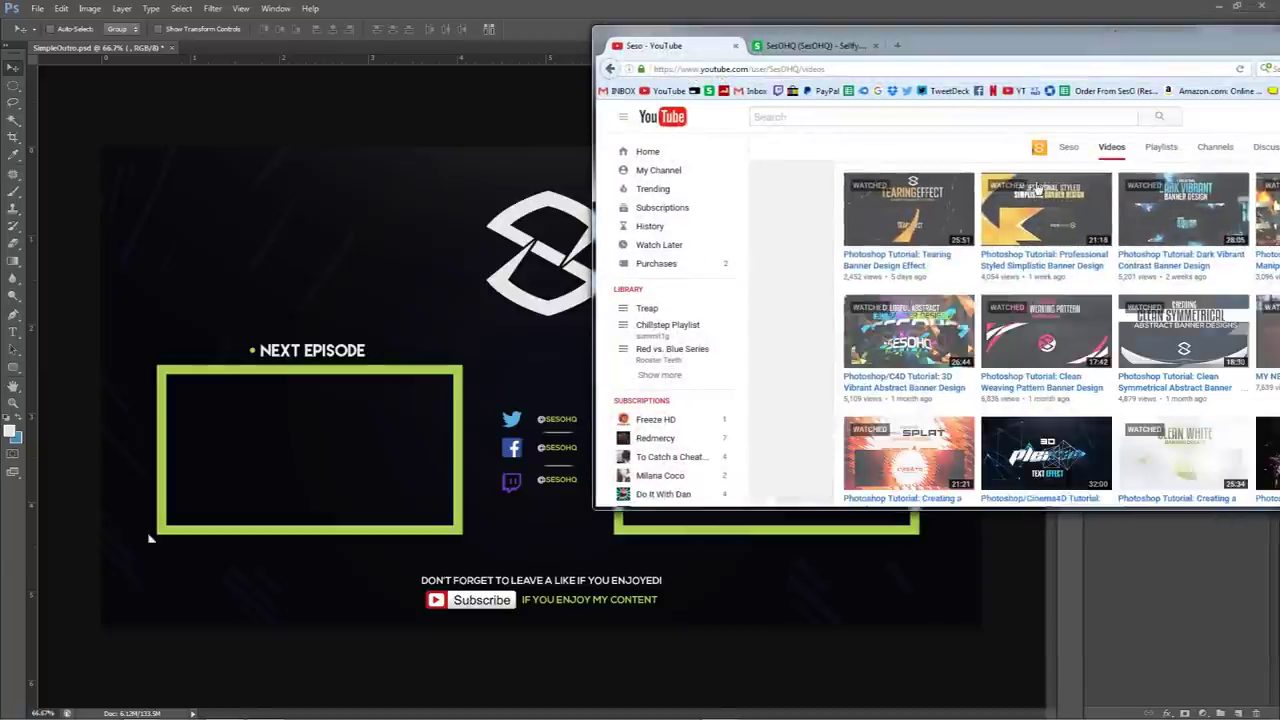
key(alt+Tab)
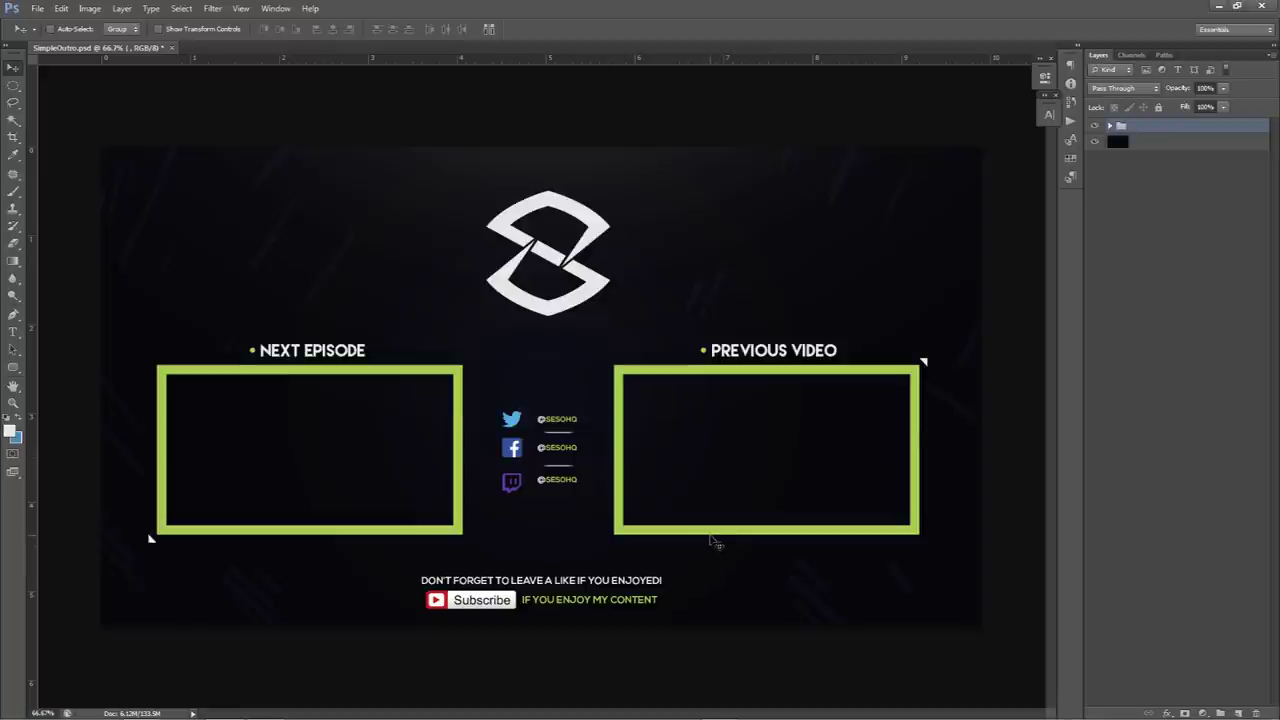
Start a new document and try entering 1080 × 720 as its width and height
click(37, 8)
click(50, 23)
click(585, 306)
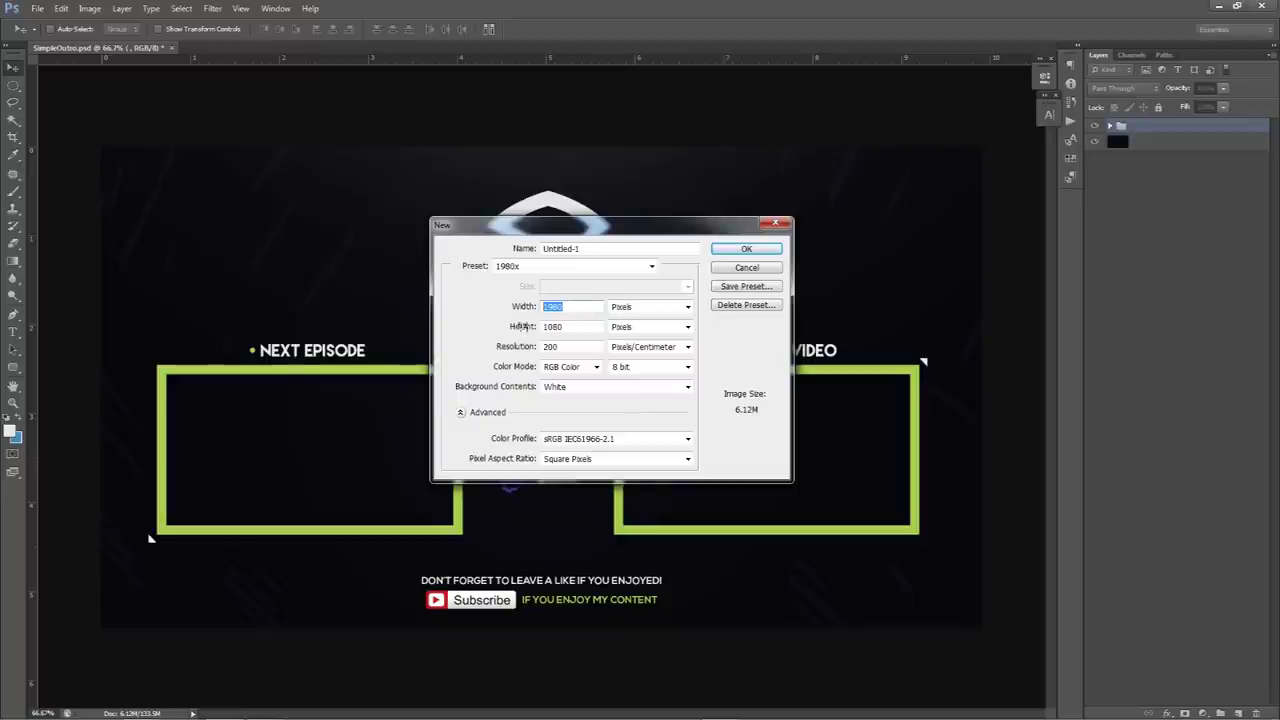
click(556, 326)
drag(627, 236, 590, 243)
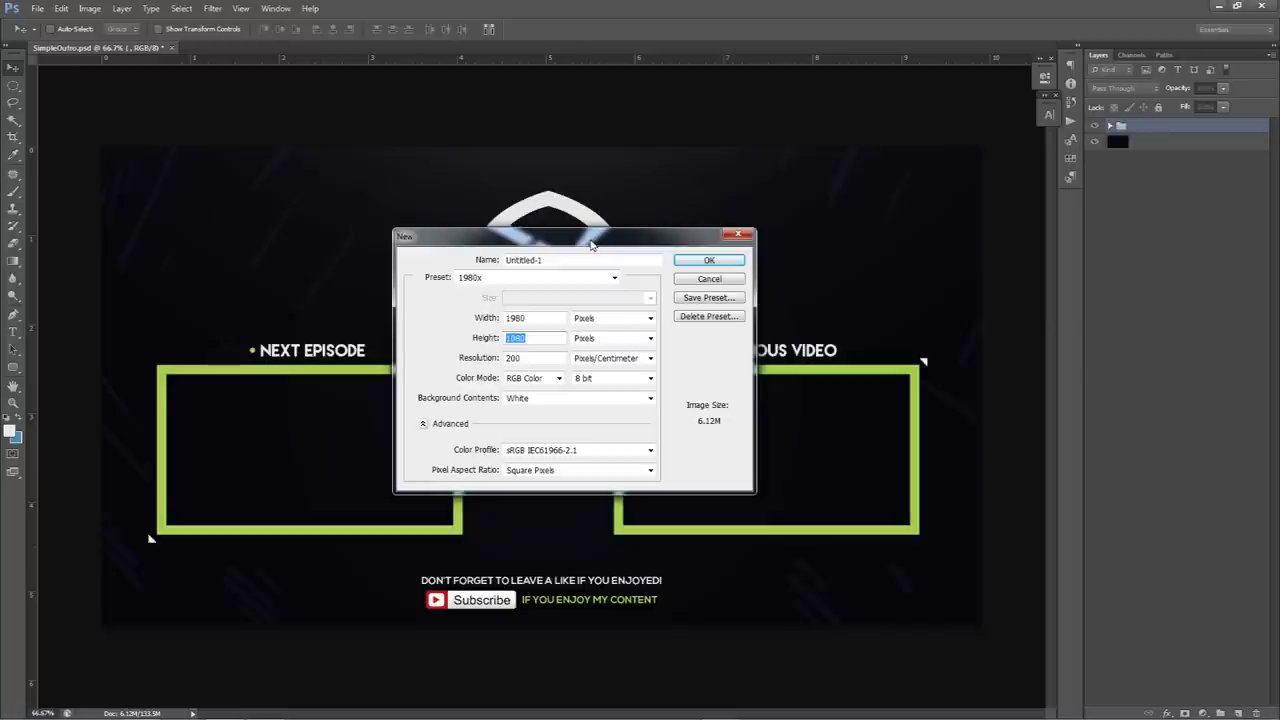
click(535, 318)
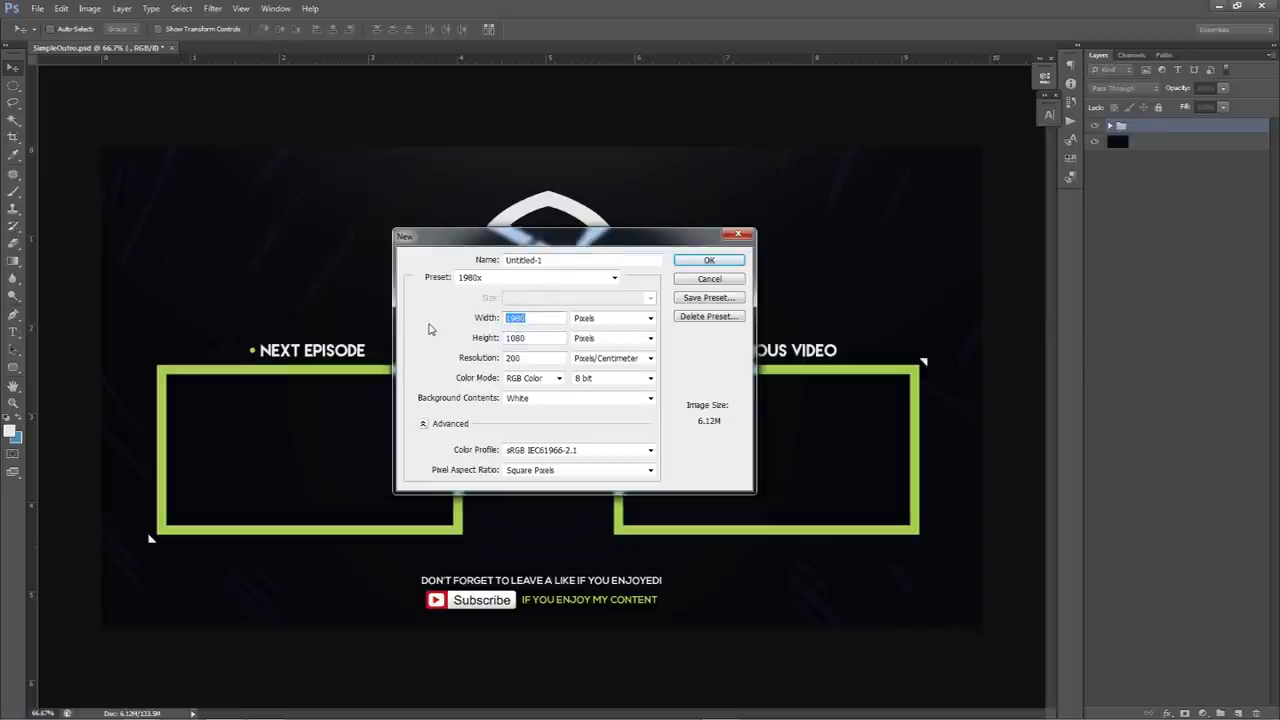
text(1080)
key(Tab)
key(Tab)
text(720)
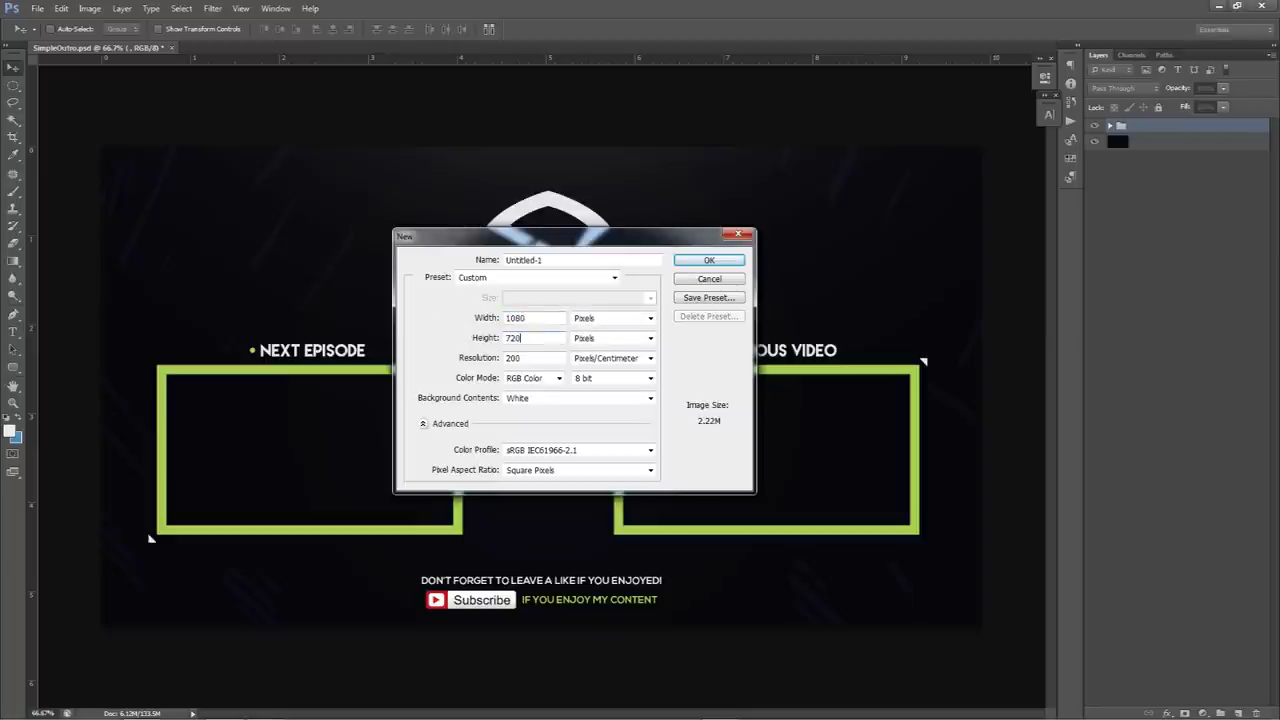
double_click(514, 338)
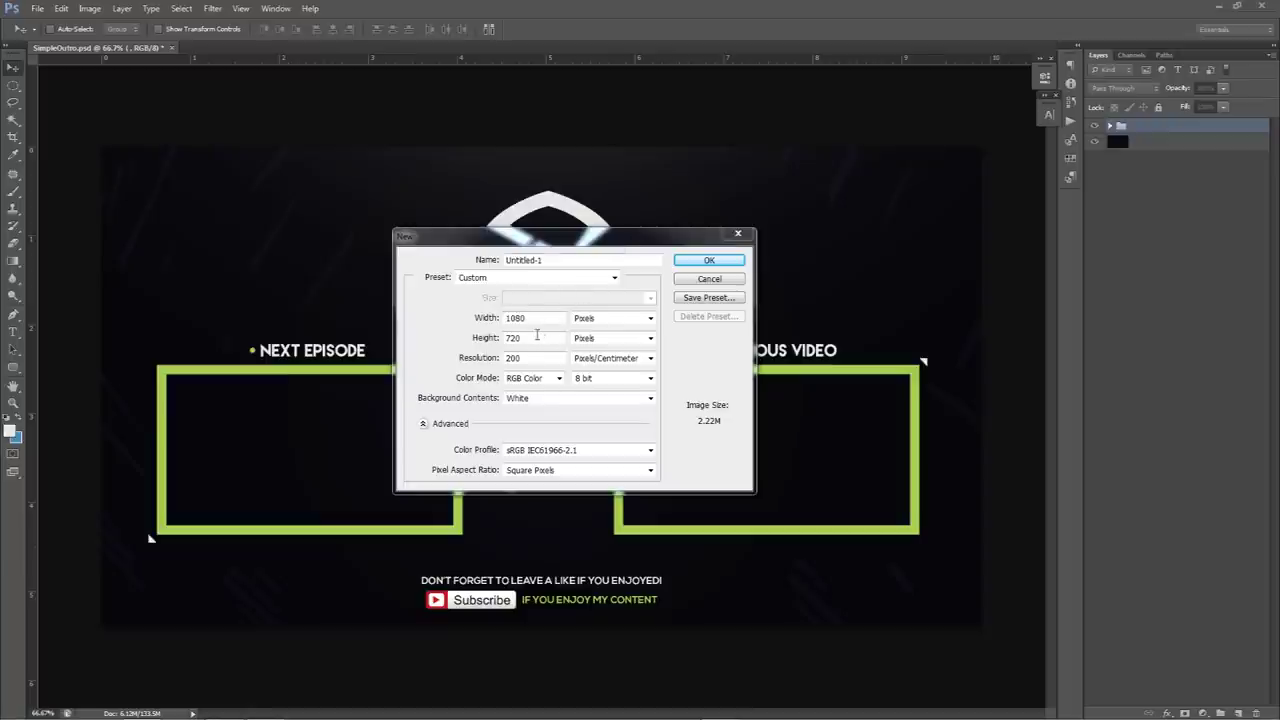
click(530, 292)
Create the new document from the 1980x preset: 1980 × 1080 px at 200 resolution
click(535, 278)
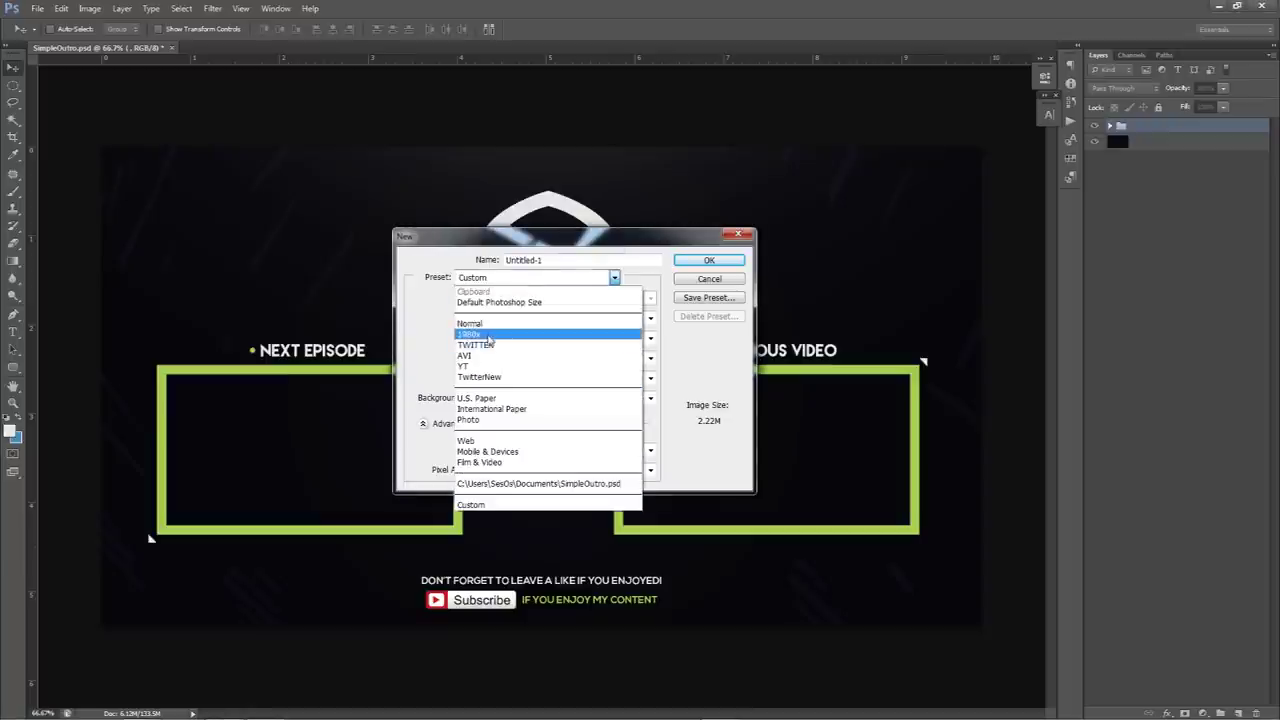
click(490, 340)
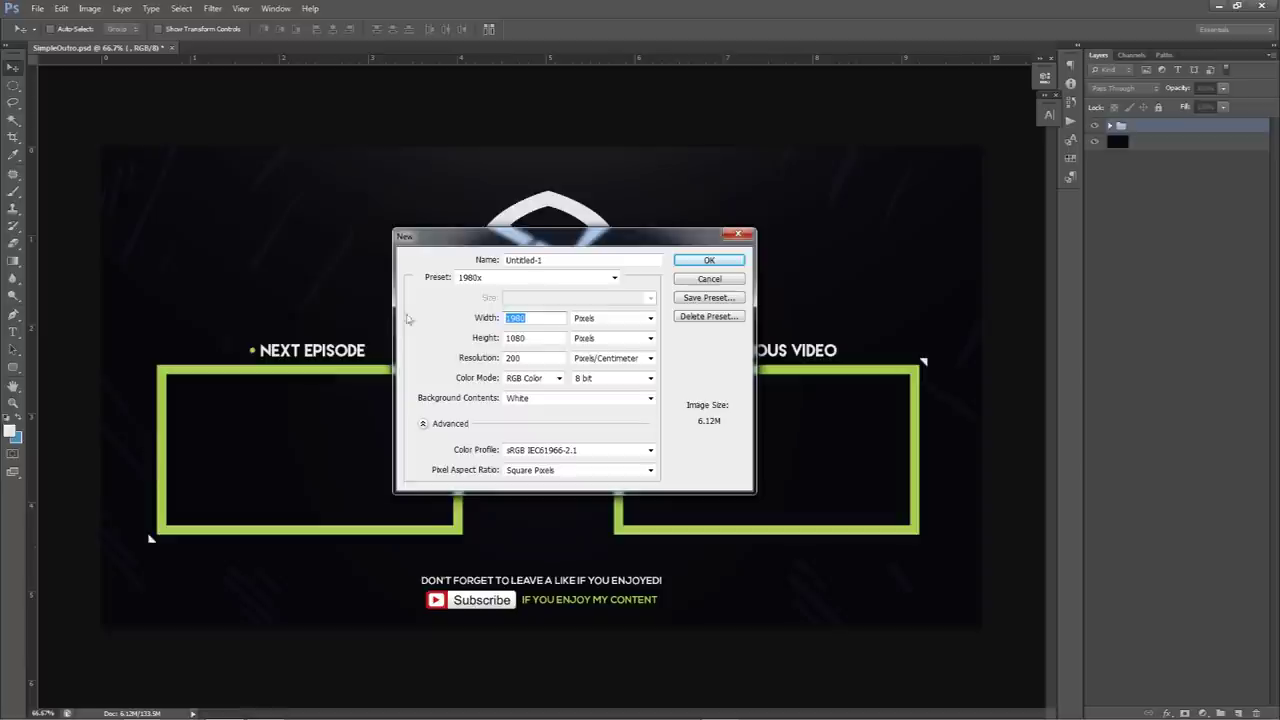
click(488, 342)
click(468, 357)
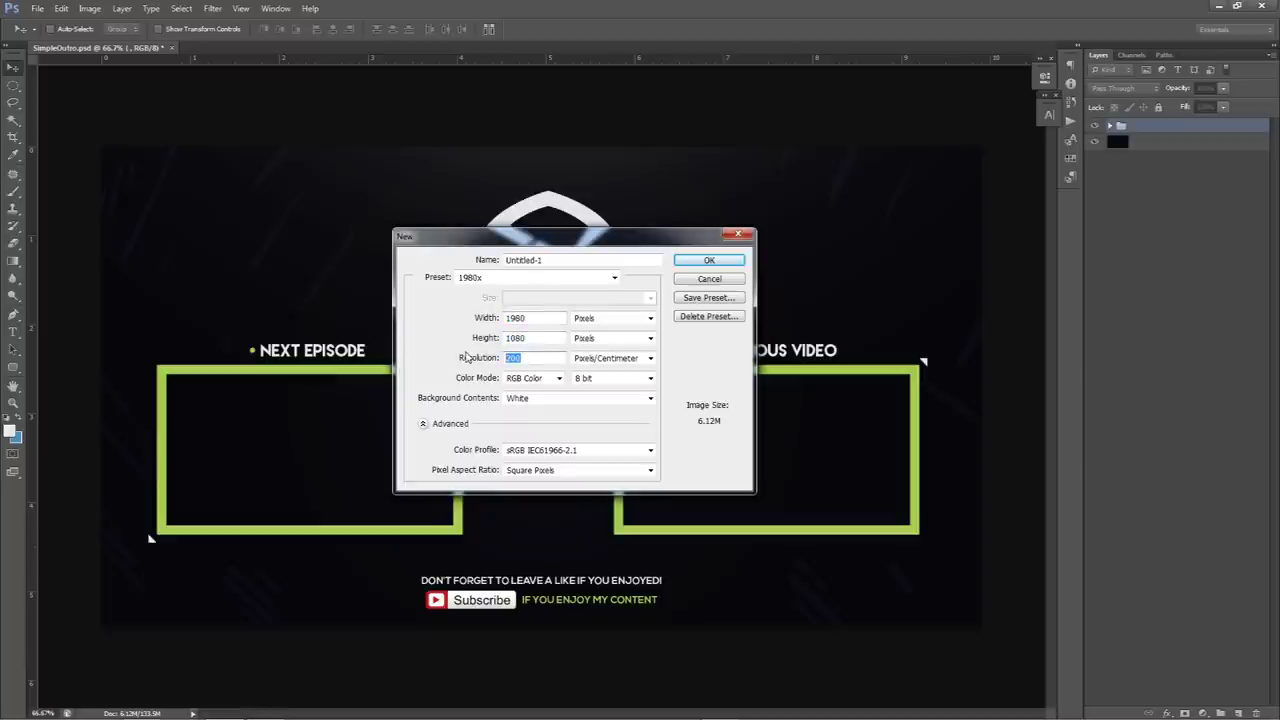
click(710, 261)
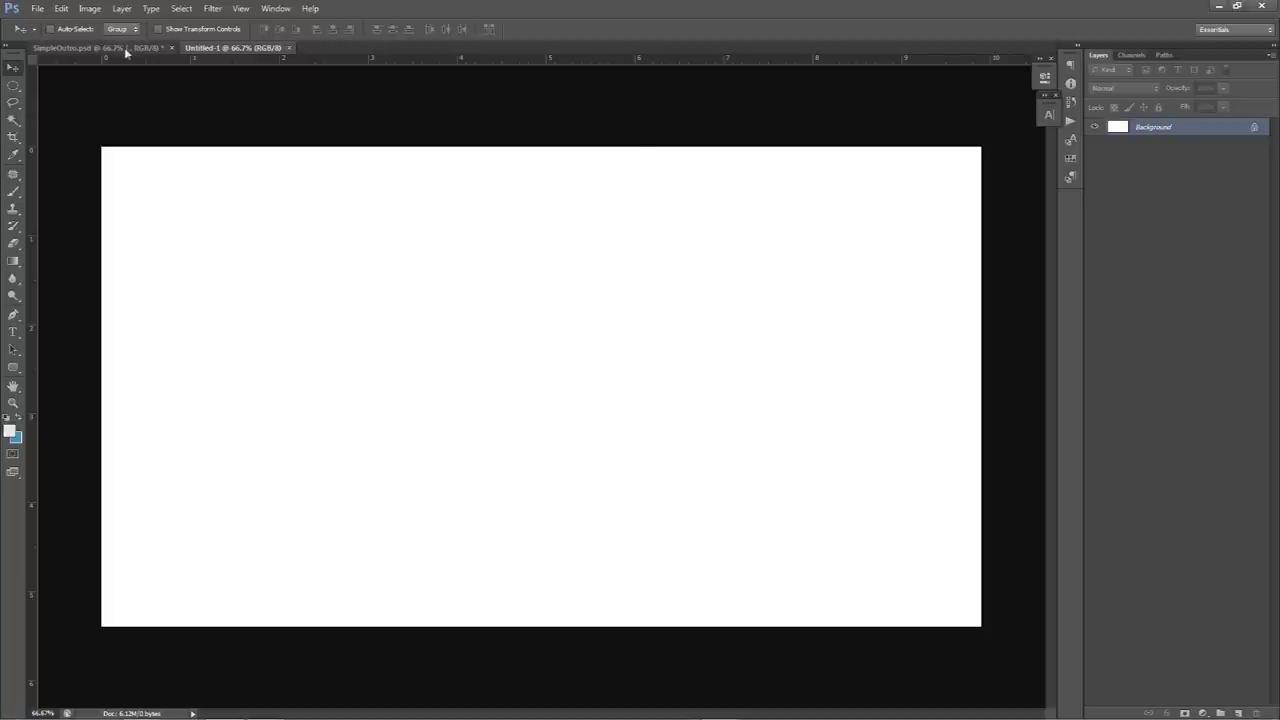
Go back to the SimpleOutro document and bring up the File menu
click(120, 48)
click(36, 9)
click(36, 9)
click(36, 9)
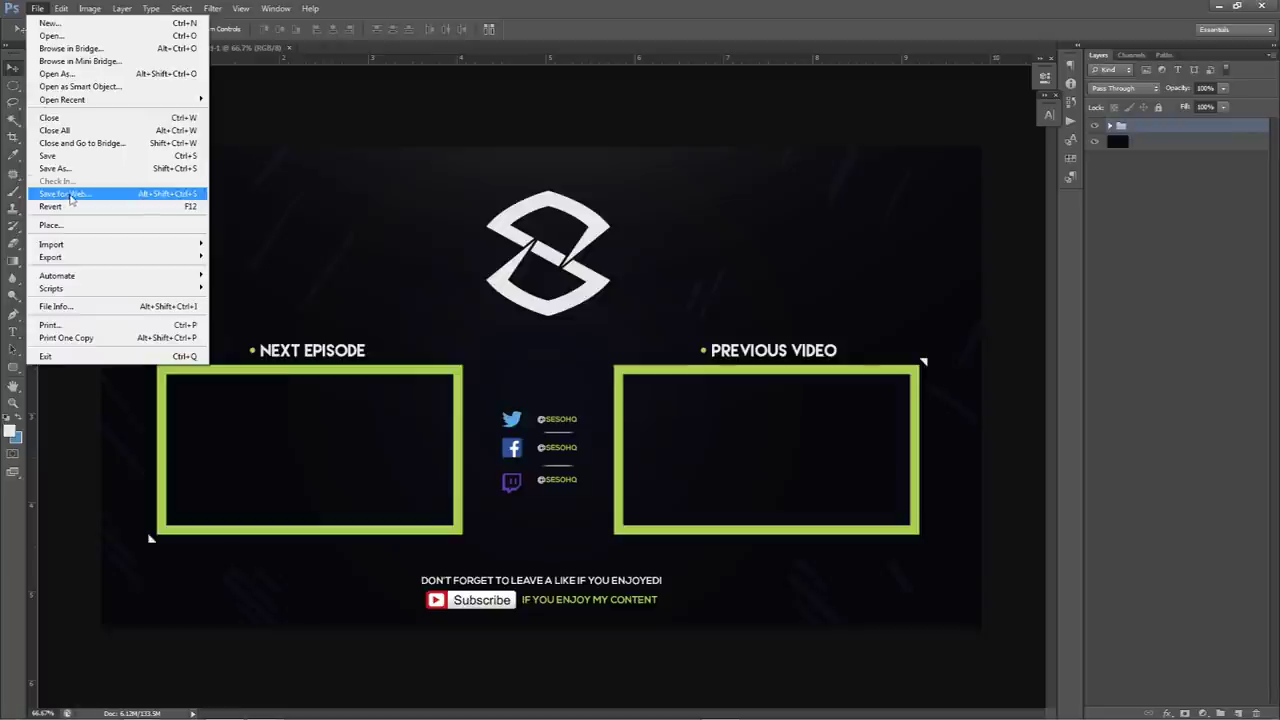
Export the outro through Save for Web using the PNG-24 preset and save it
mouse_move(62, 9)
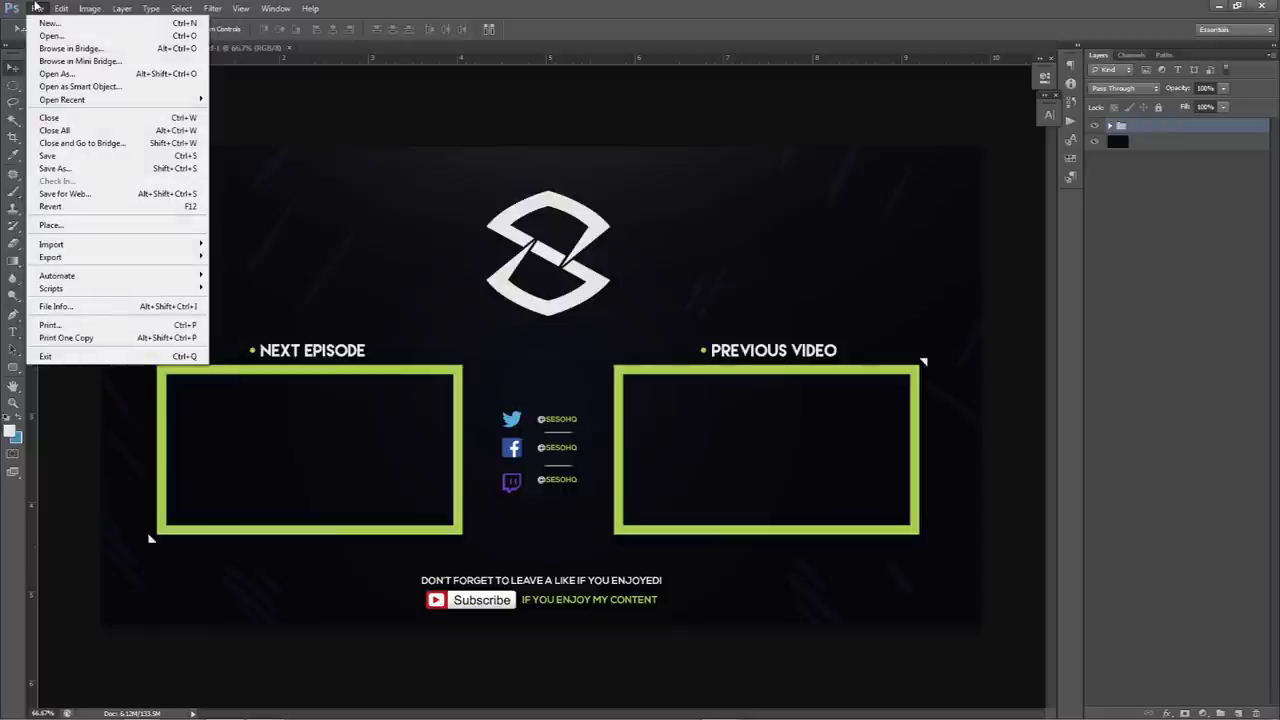
click(88, 196)
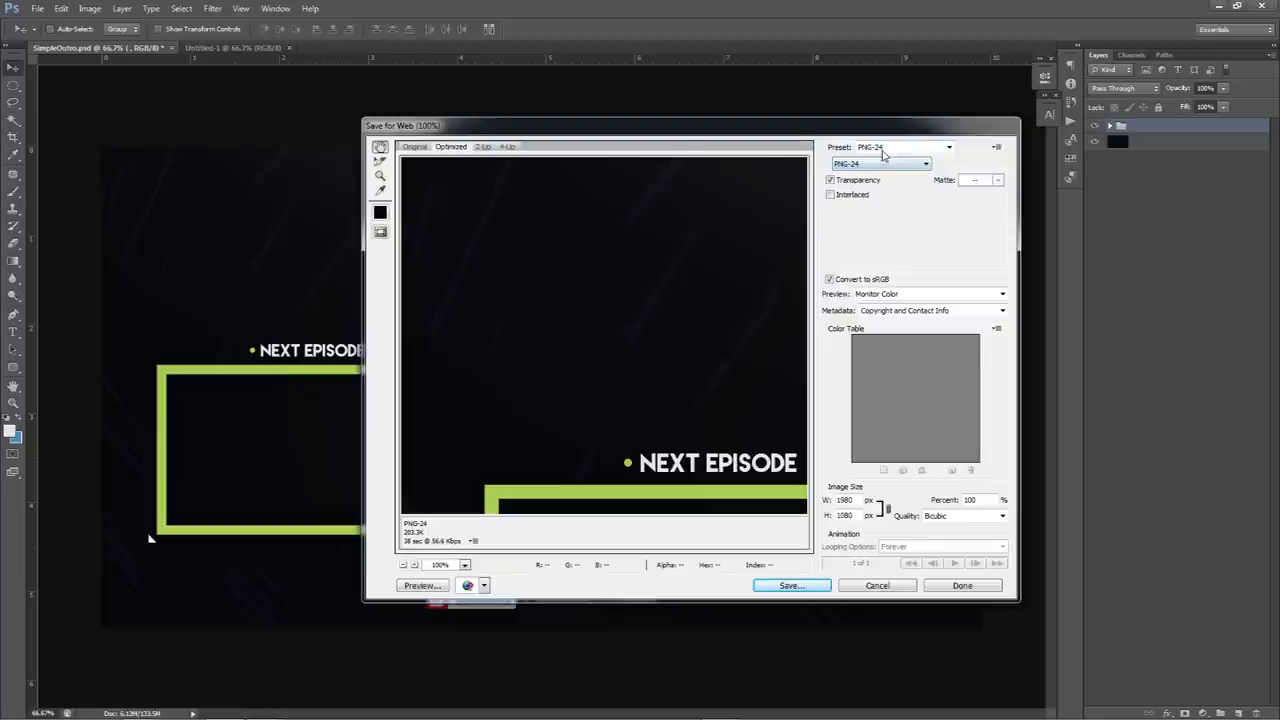
click(884, 150)
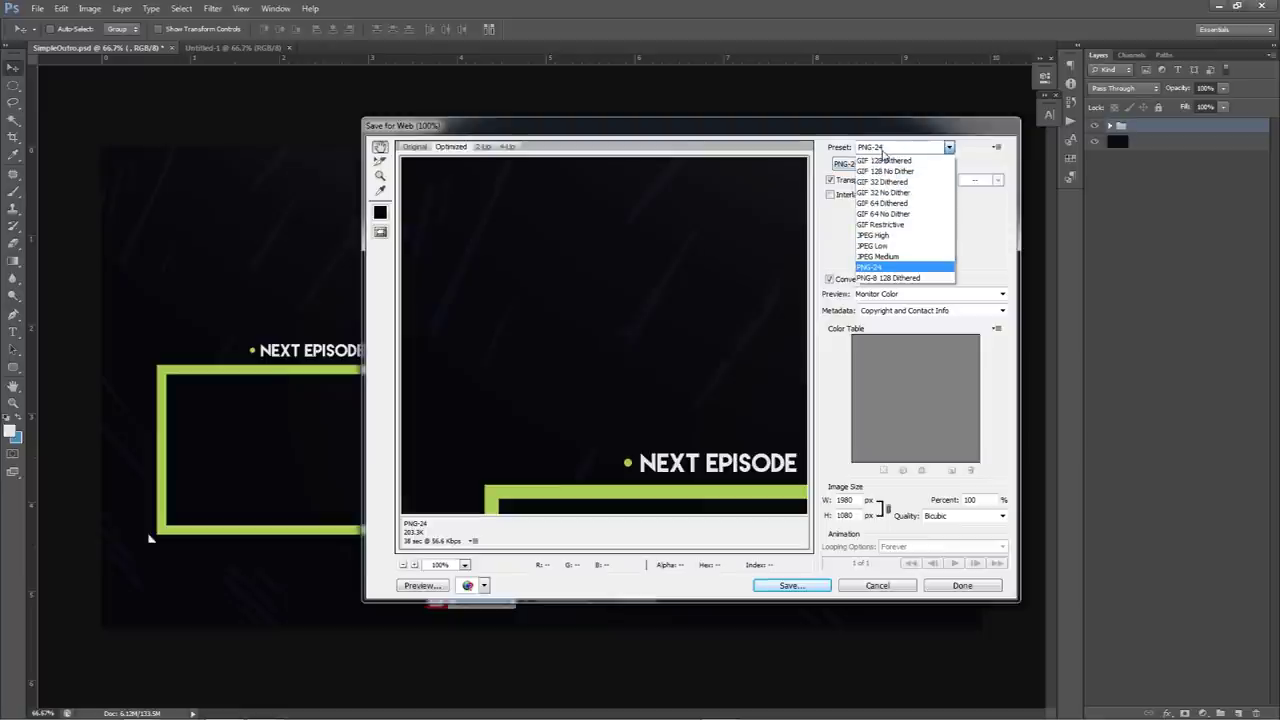
click(878, 268)
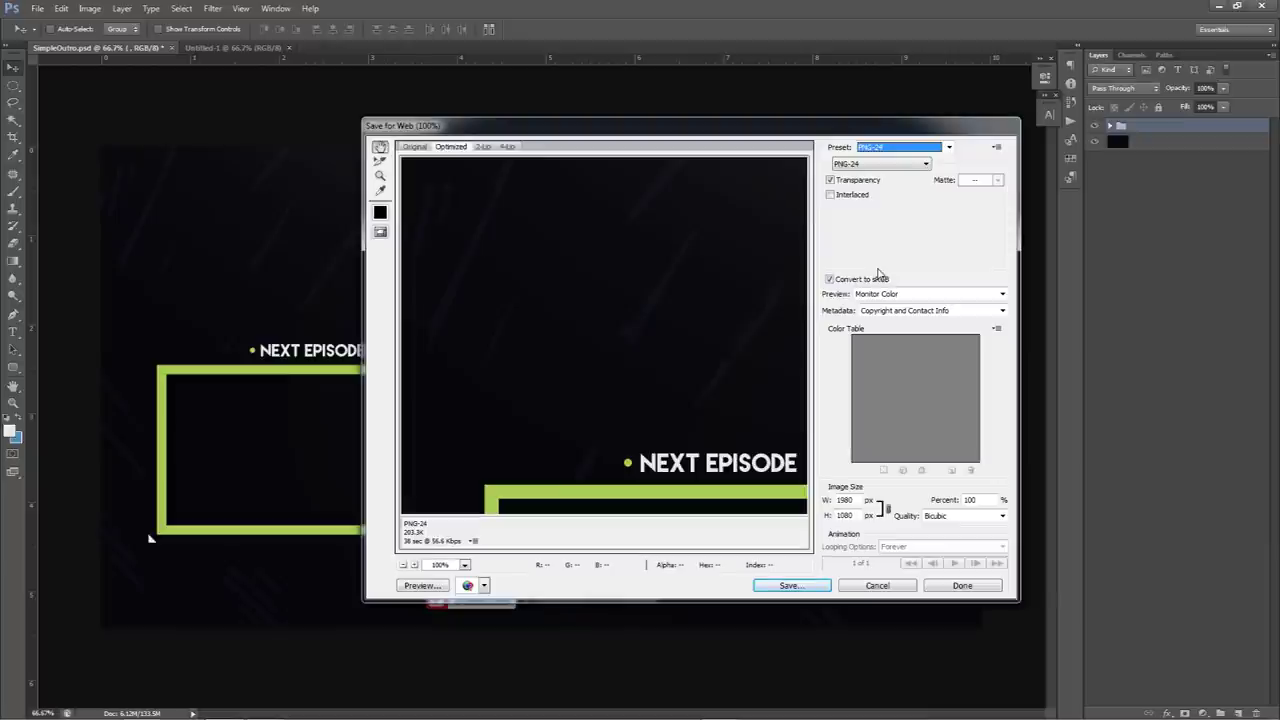
drag(727, 438, 710, 406)
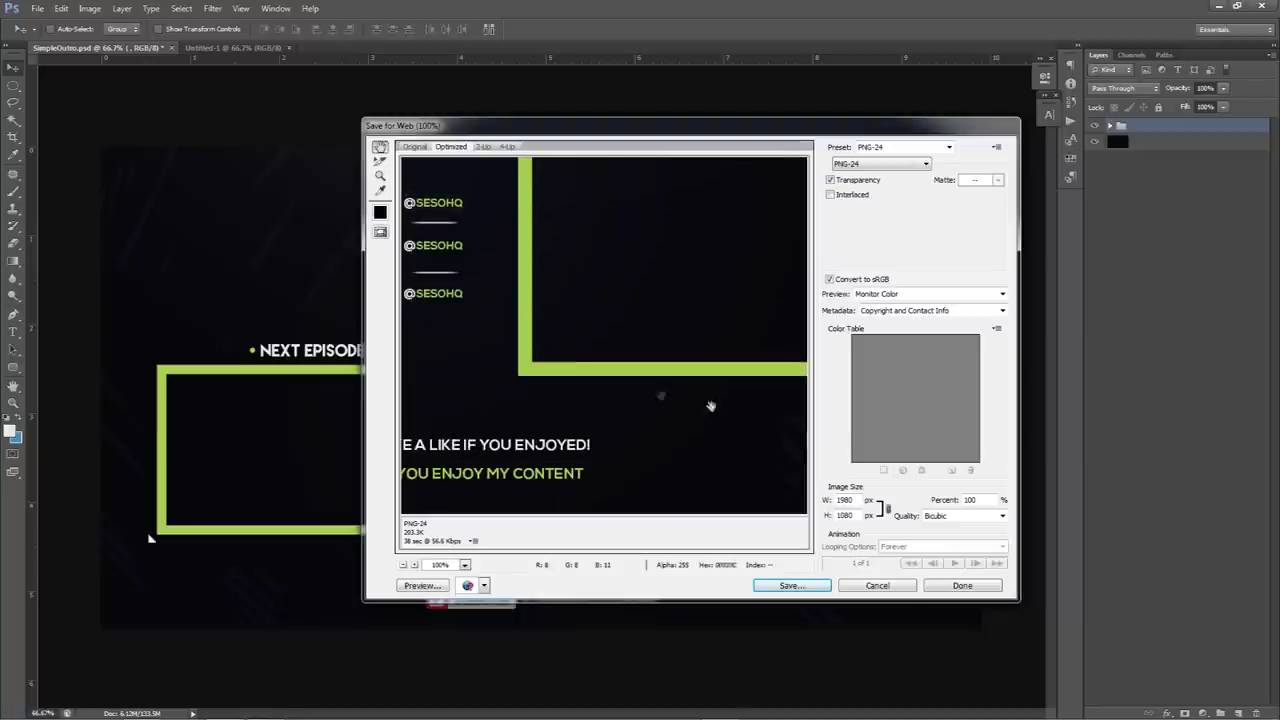
click(791, 585)
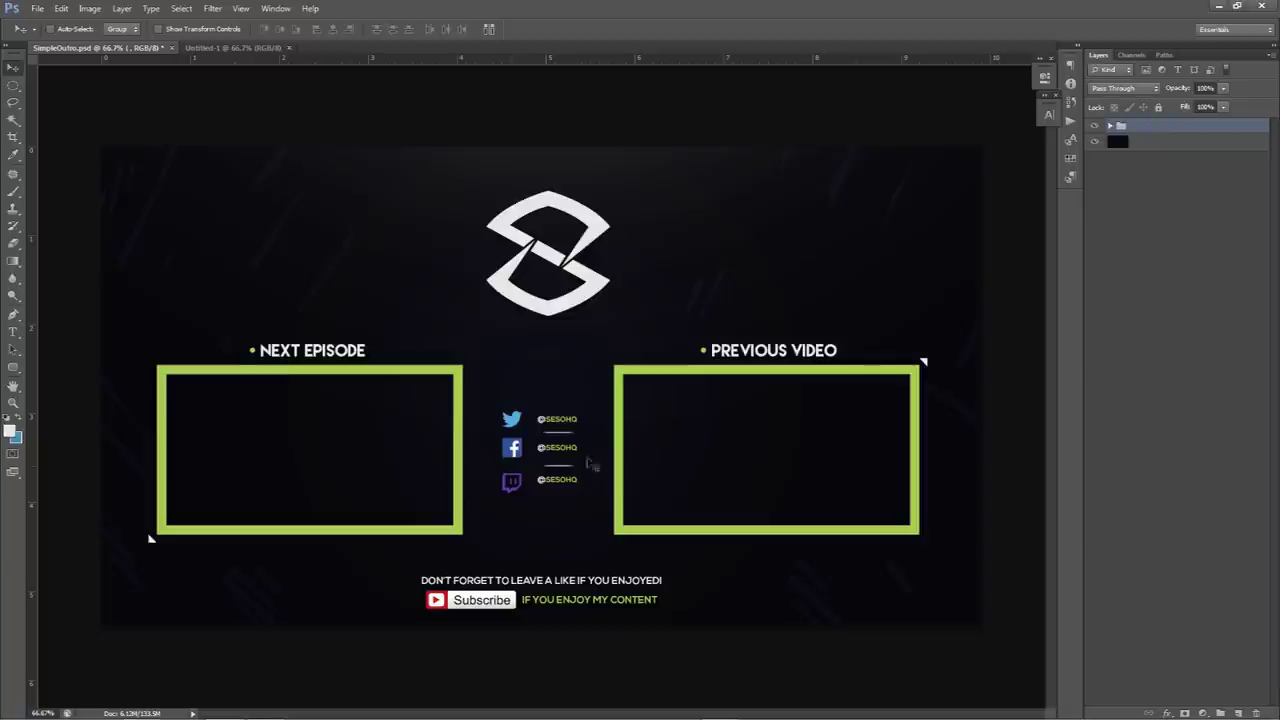
Open Experience Pack from the taskbar, hide SimpleOutro's design group, then view Untitled-1
right_click(224, 707)
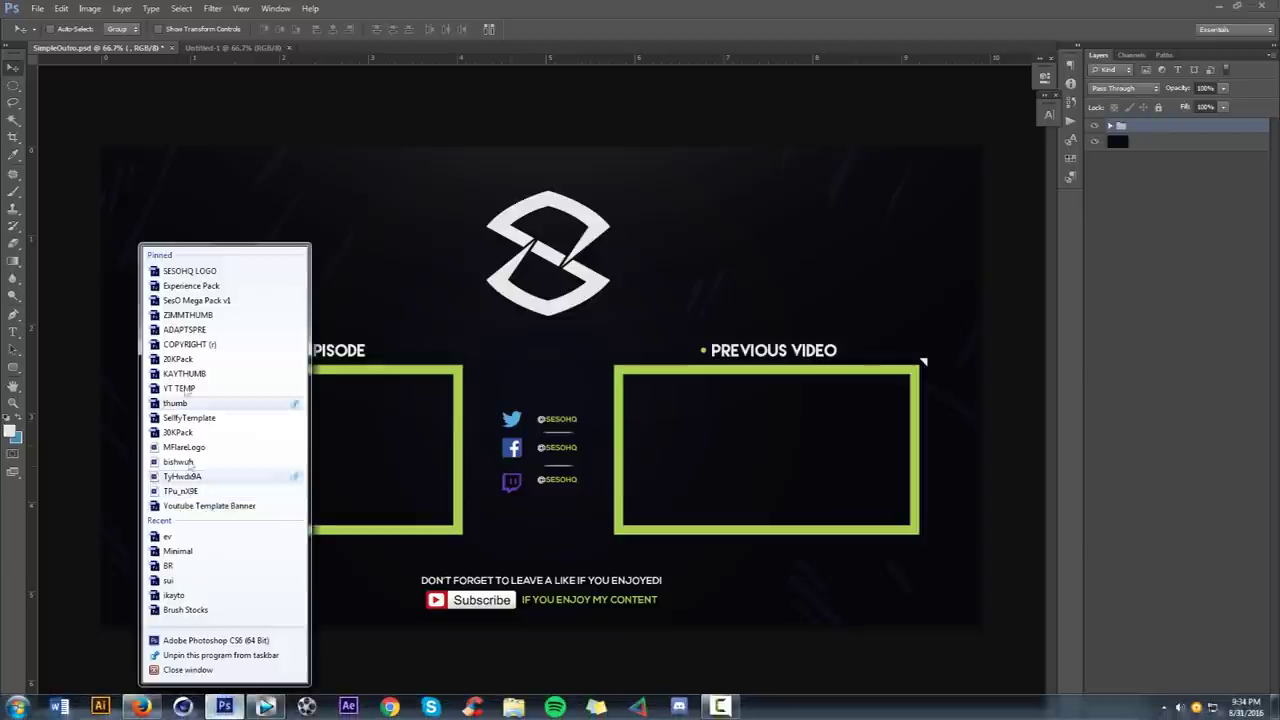
click(185, 301)
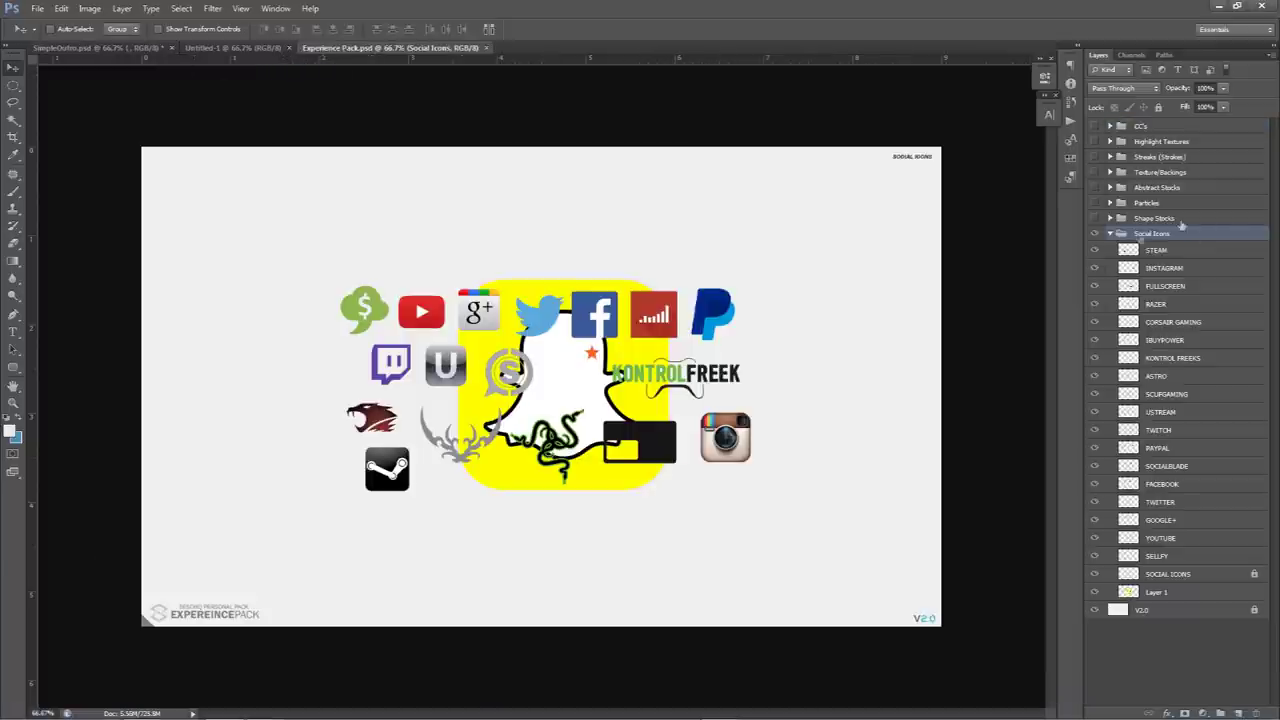
click(80, 47)
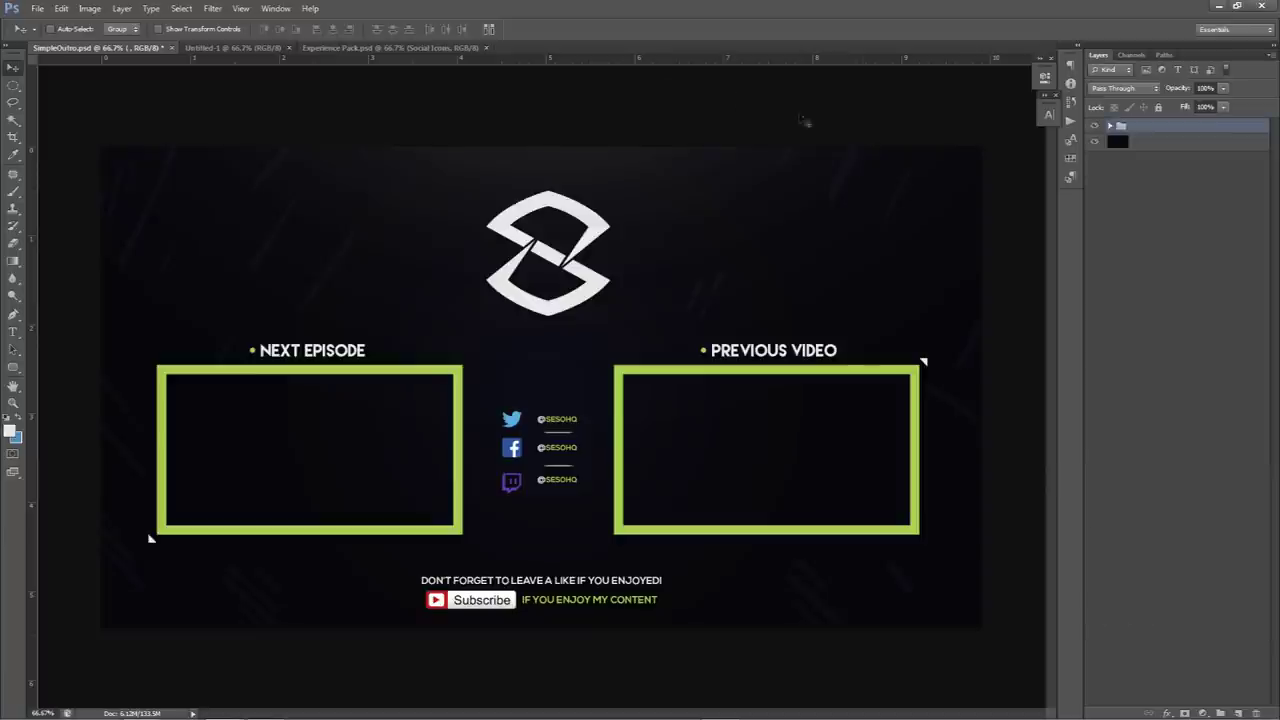
click(1097, 127)
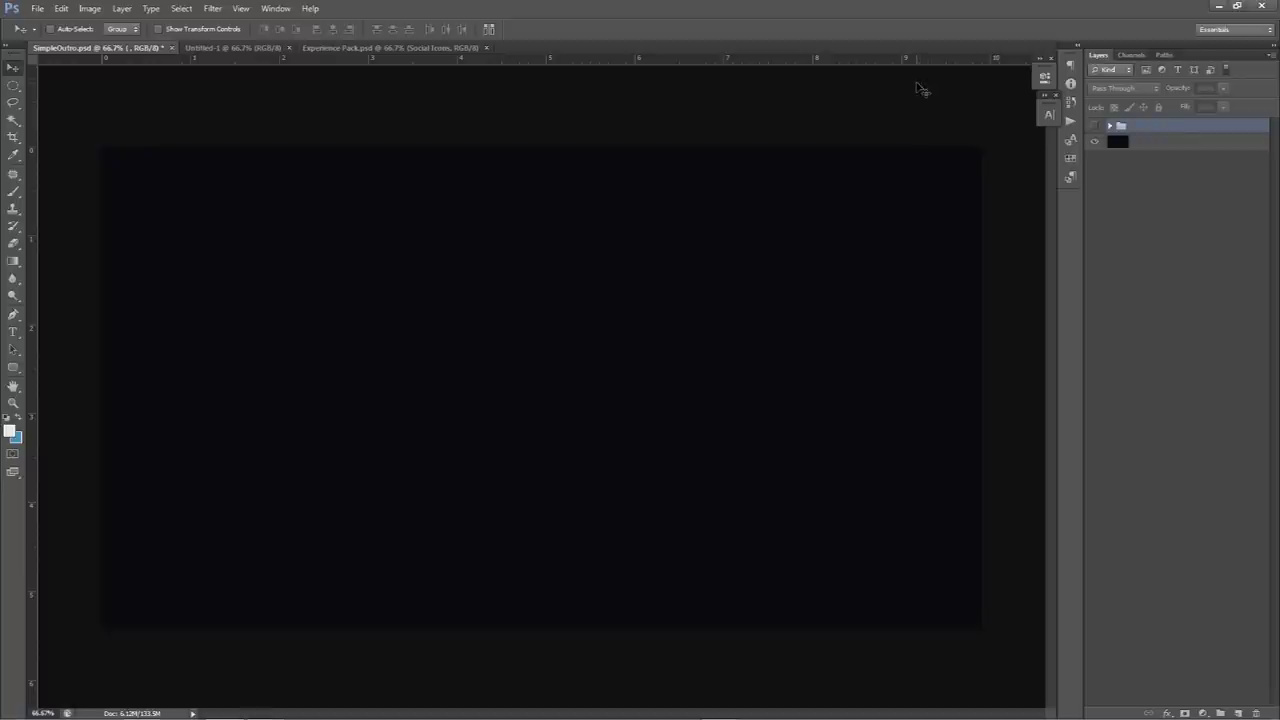
click(201, 47)
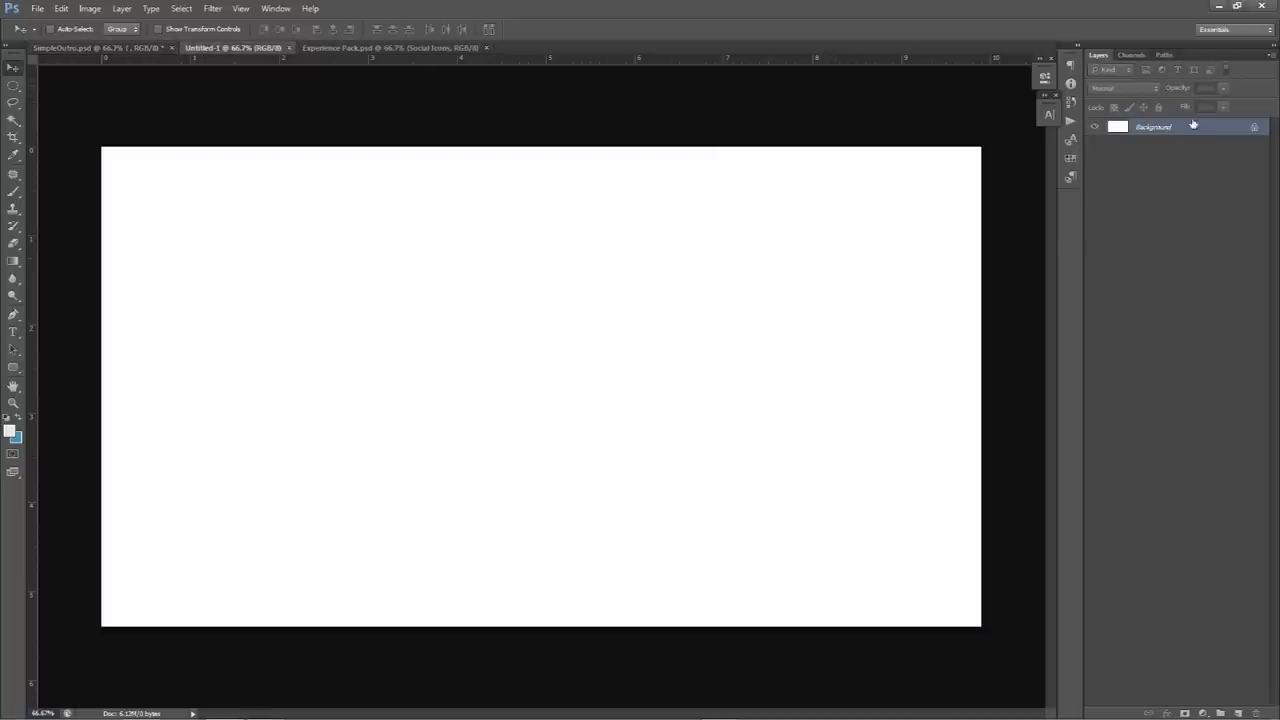
Unlock Untitled-1's background as Layer 0 and drag it into SimpleOutro as a white layer
key(ctrl+shift+n)
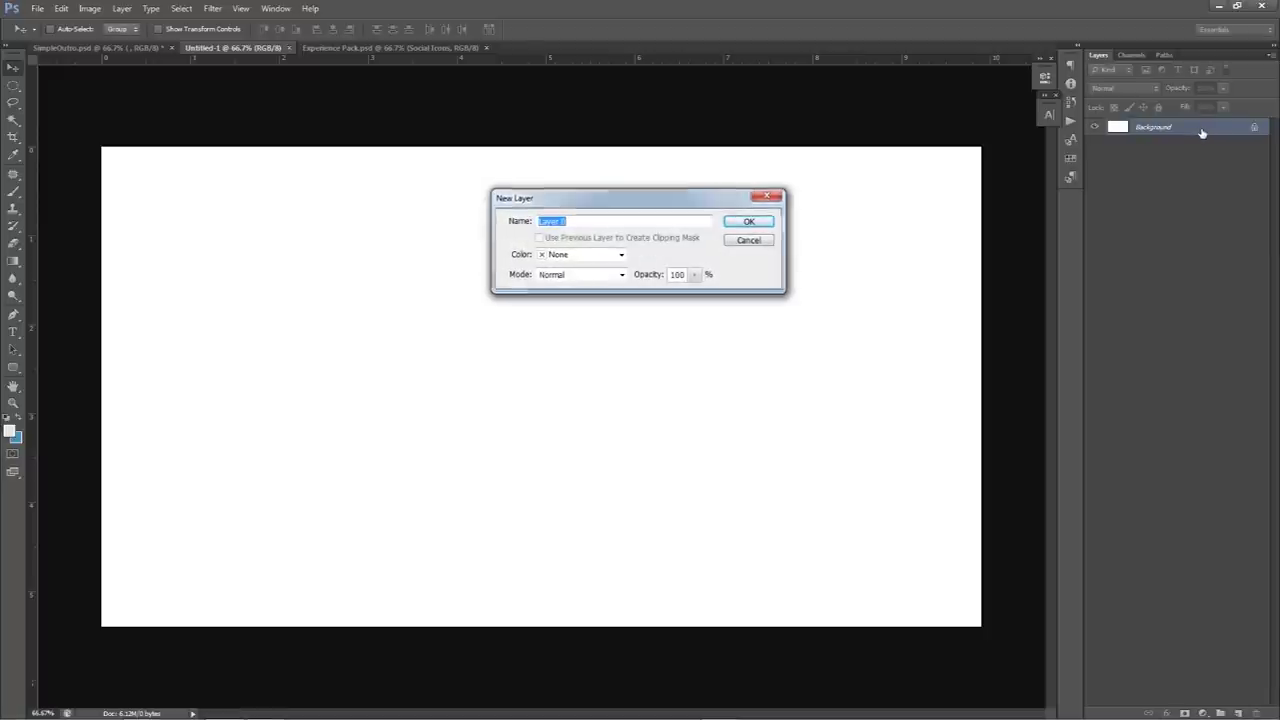
key(Return)
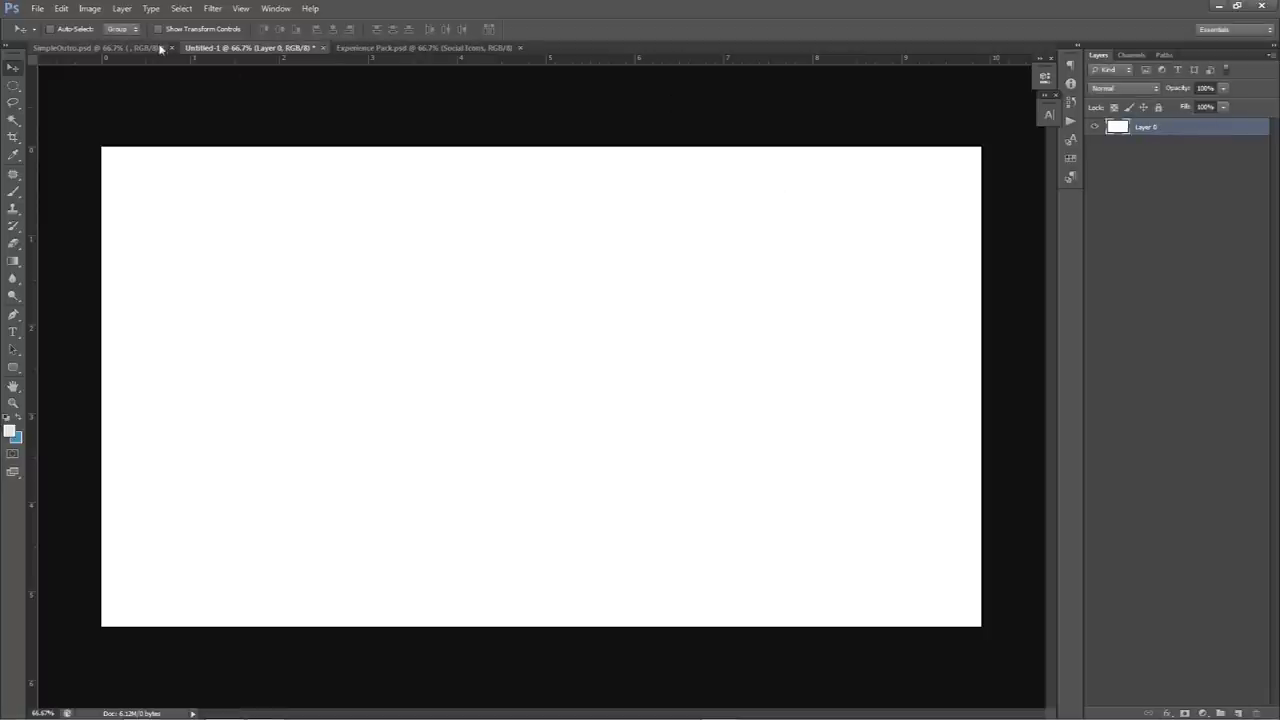
drag(806, 274, 700, 214)
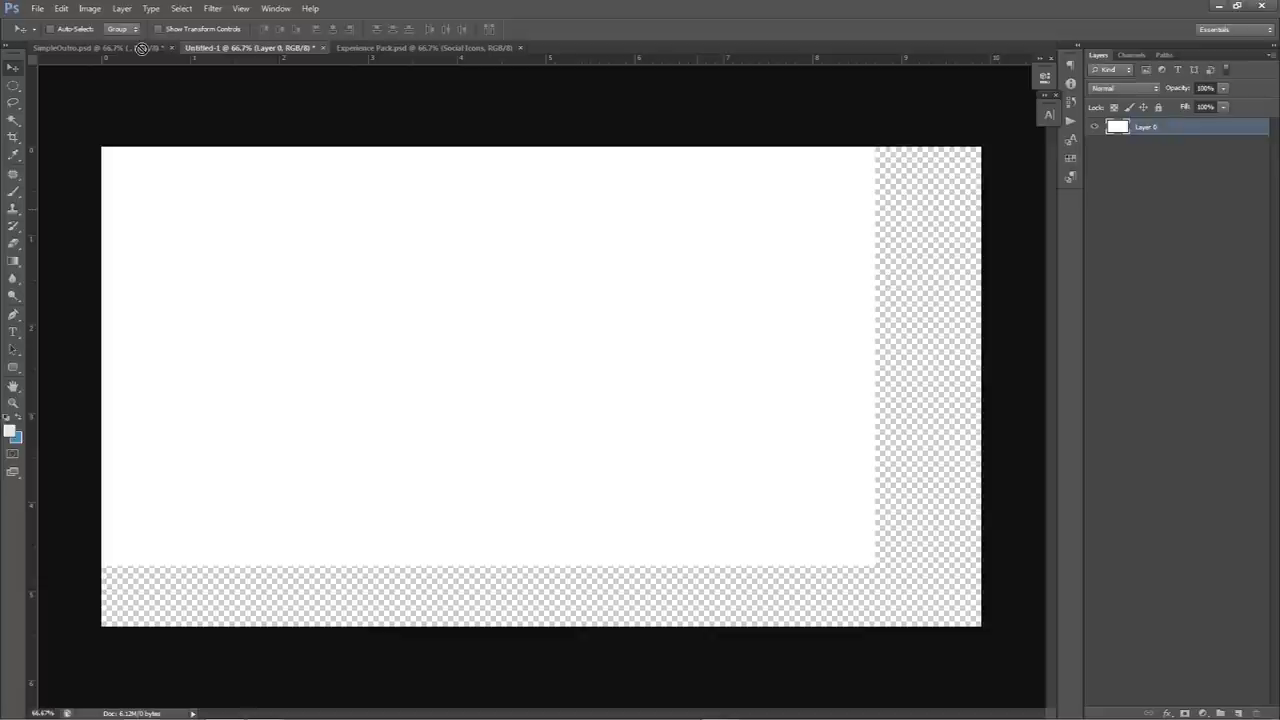
drag(142, 49, 760, 263)
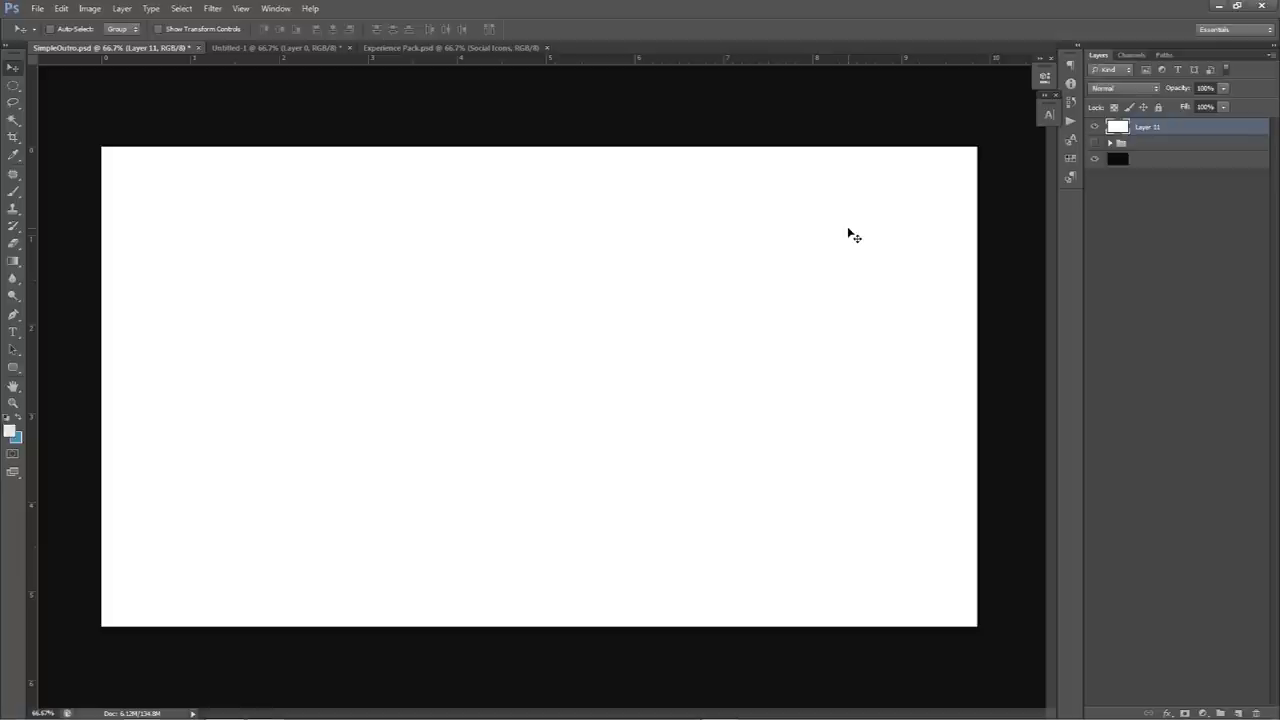
key(ctrl+t)
Scale the white layer into a rectangle over the NEXT EPISODE frame, then hide it and reshow the design
drag(972, 153, 663, 321)
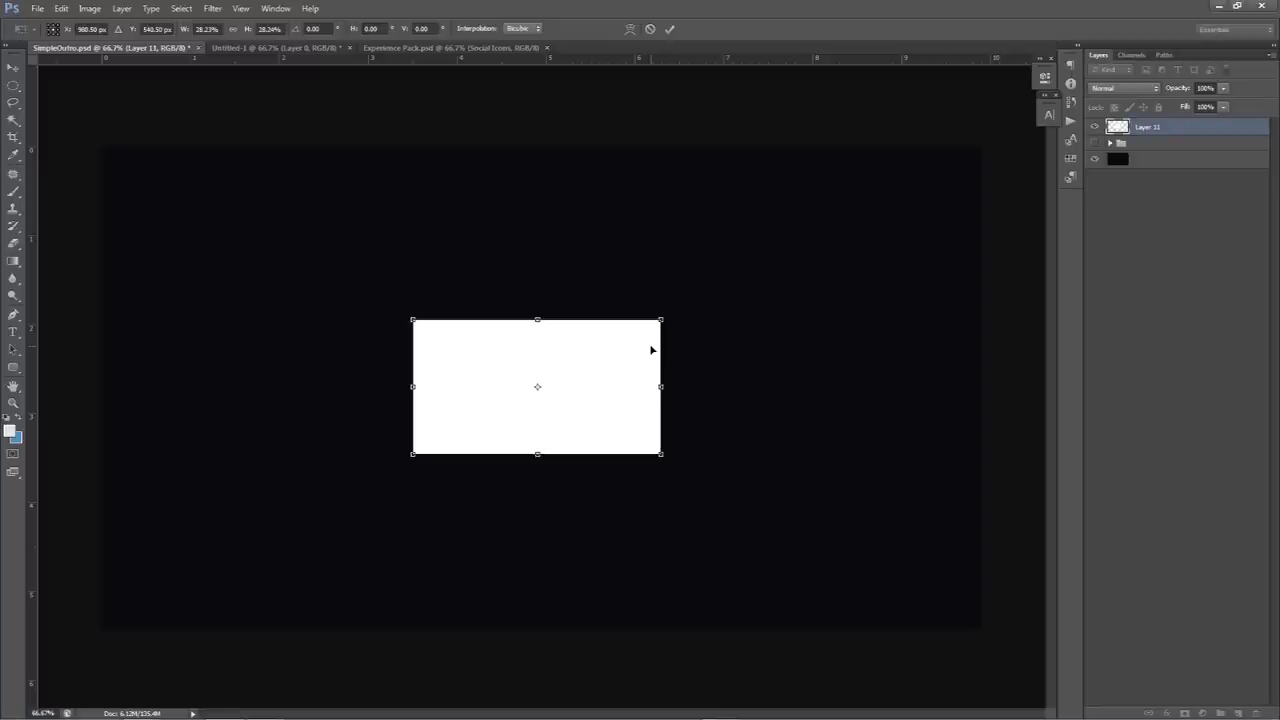
drag(614, 346, 387, 385)
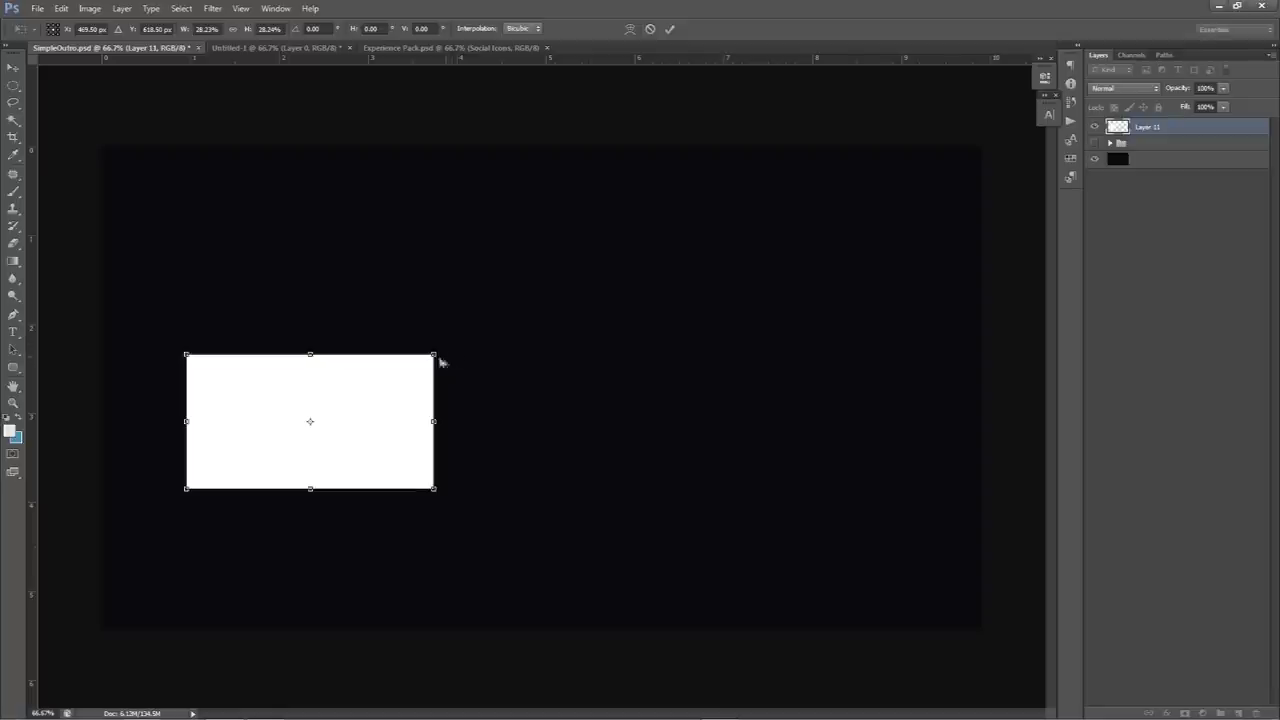
drag(433, 352, 442, 396)
click(669, 28)
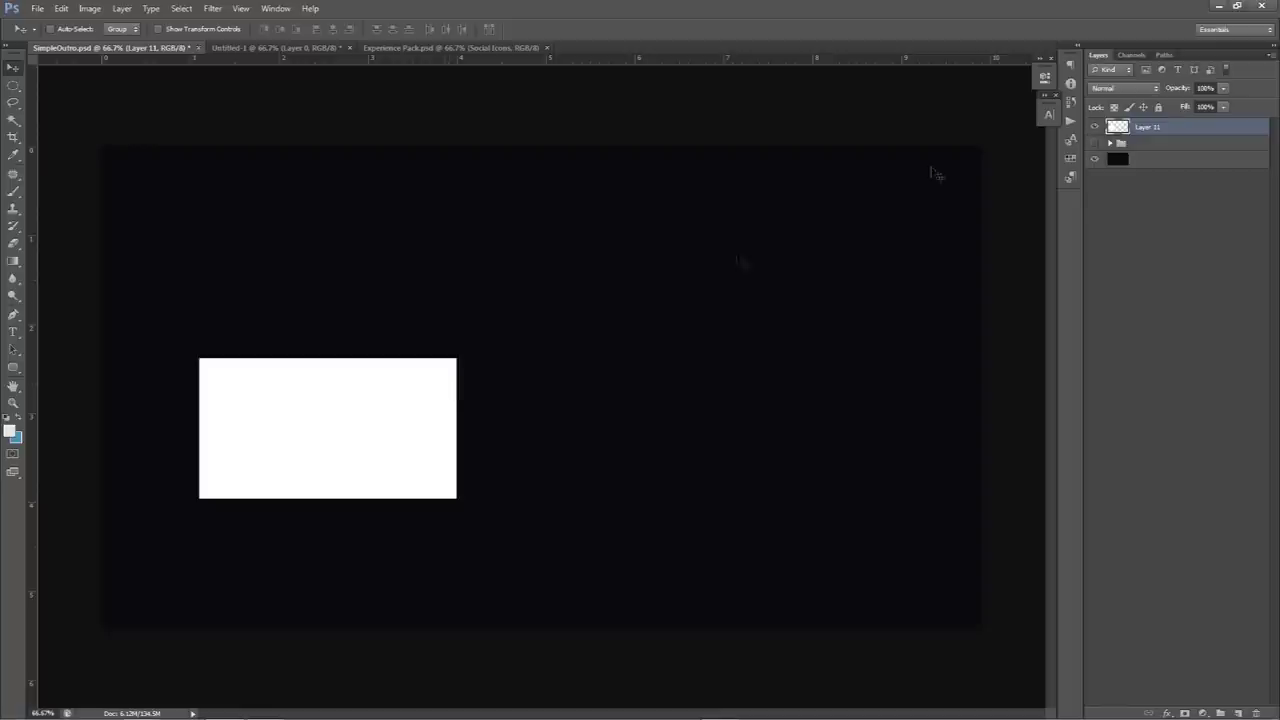
click(1094, 126)
click(1094, 142)
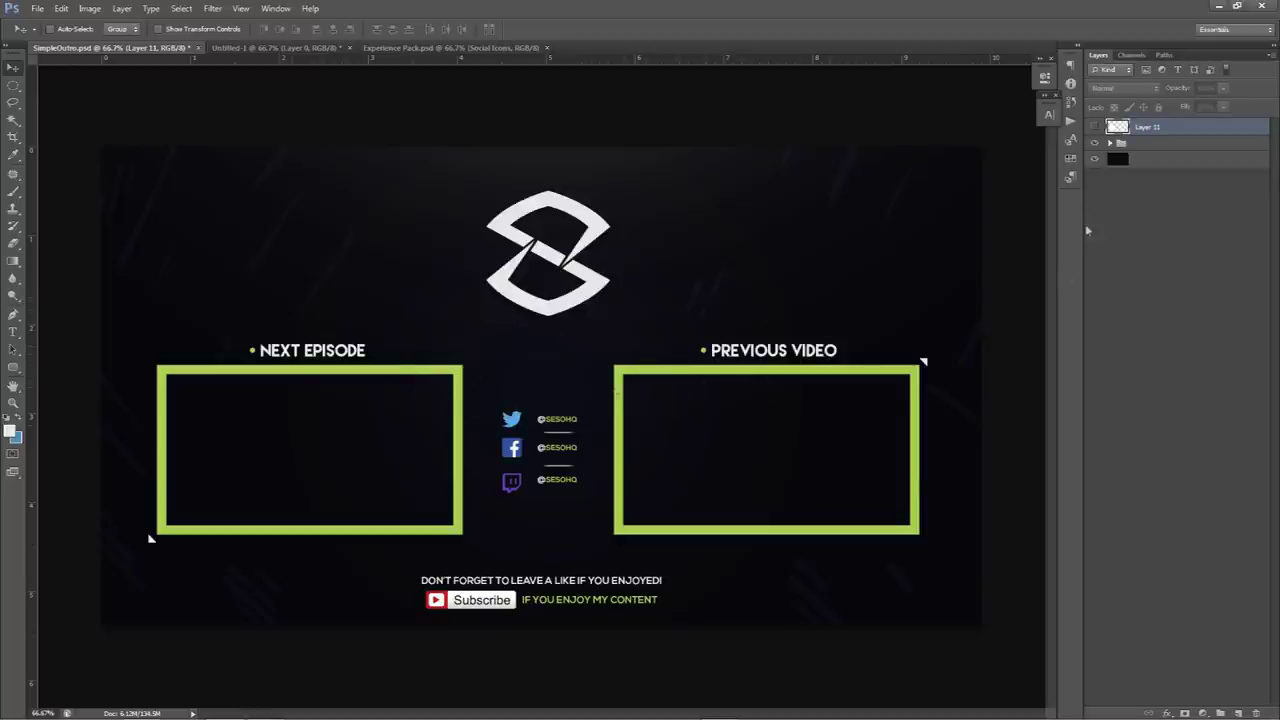
Show Layer 11 and fit the white placeholder inside the NEXT EPISODE frame
click(1096, 127)
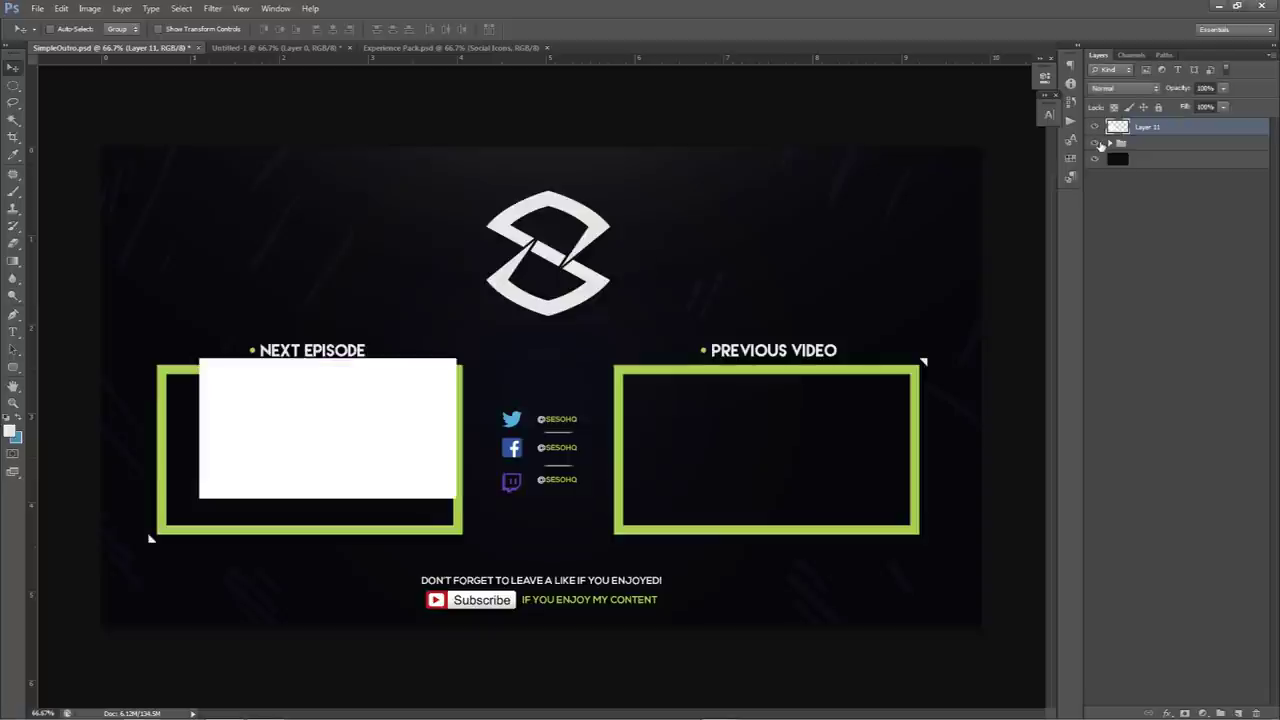
drag(517, 349, 512, 364)
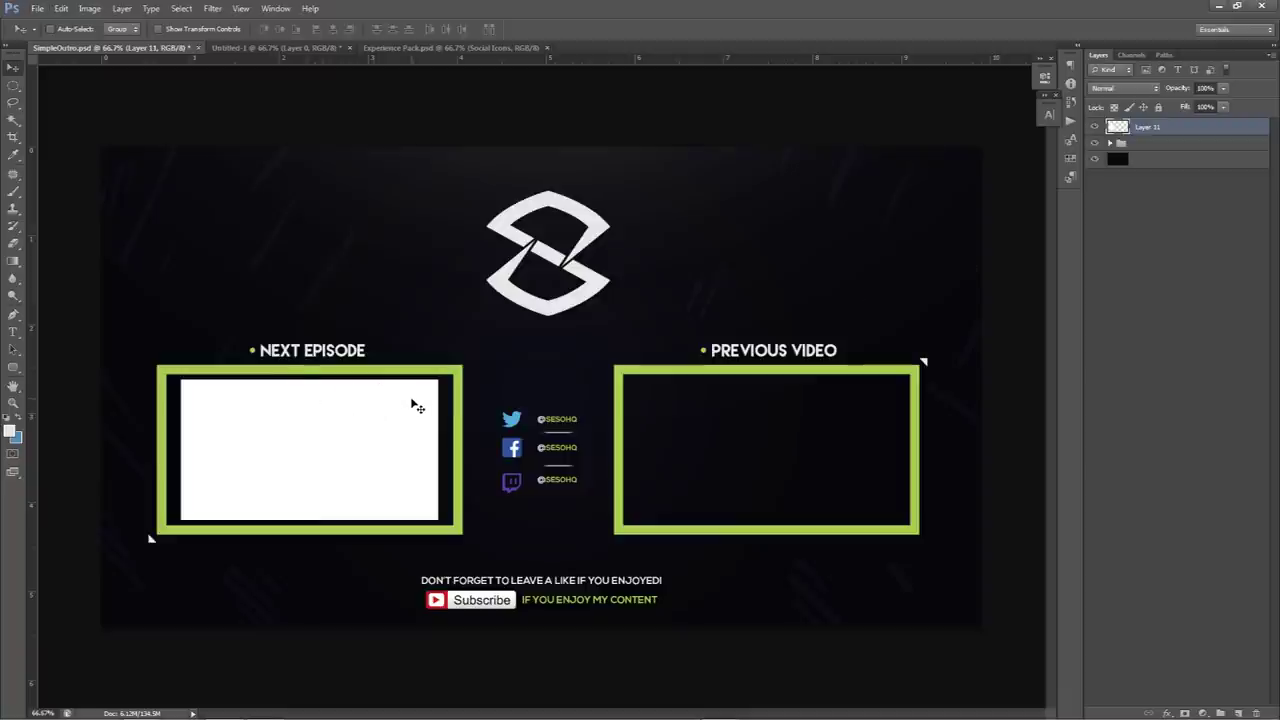
key(alt)
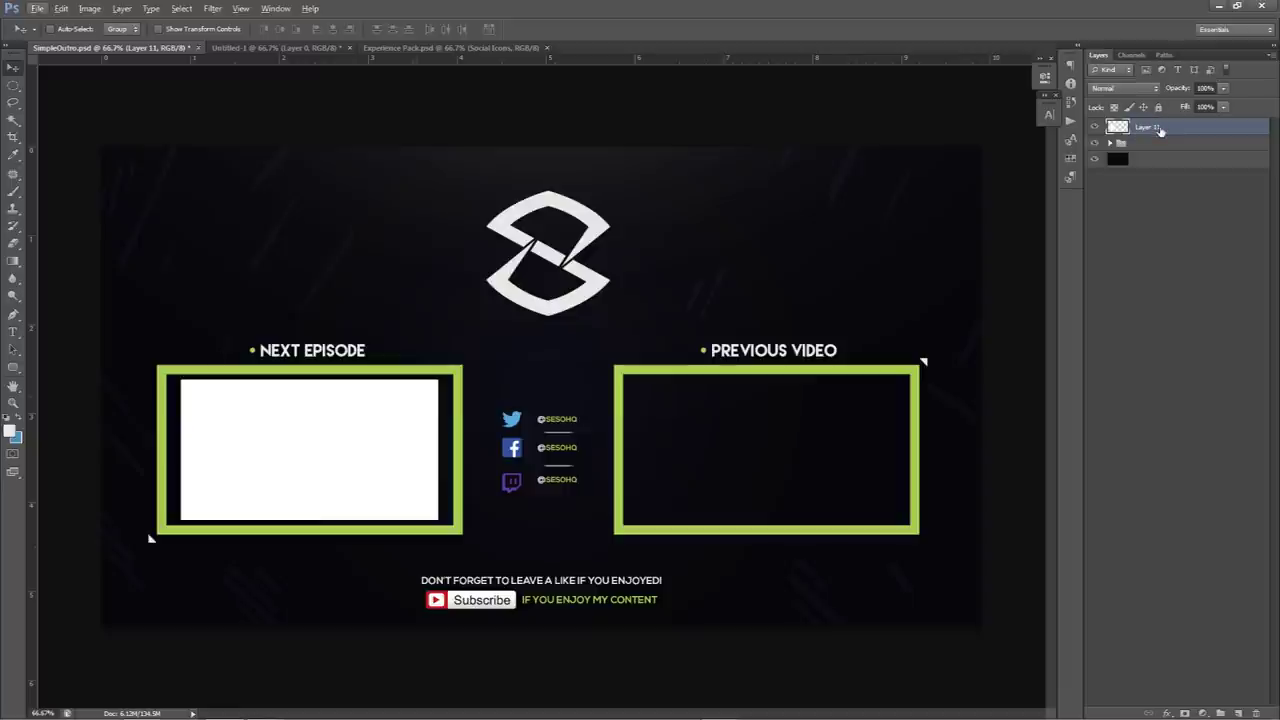
drag(228, 420, 687, 416)
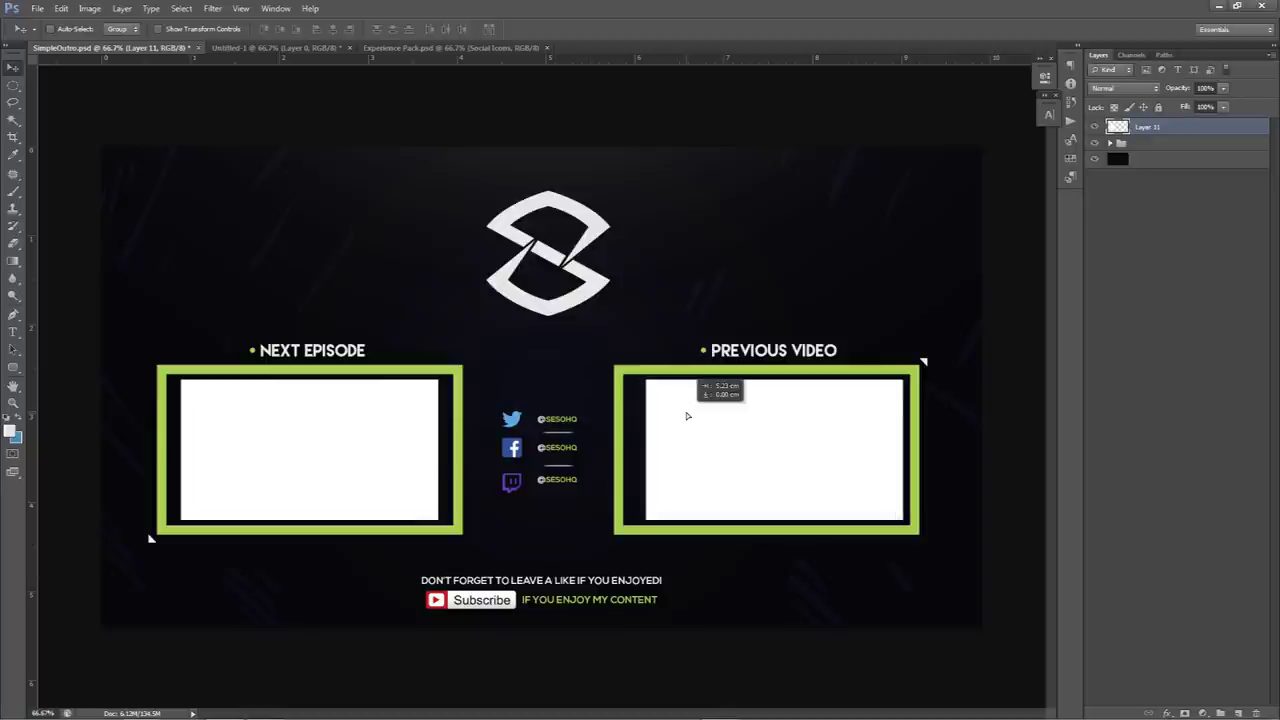
Duplicate the placeholder into the PREVIOUS VIDEO frame and scale the copy slightly to fit
drag(687, 416, 687, 416)
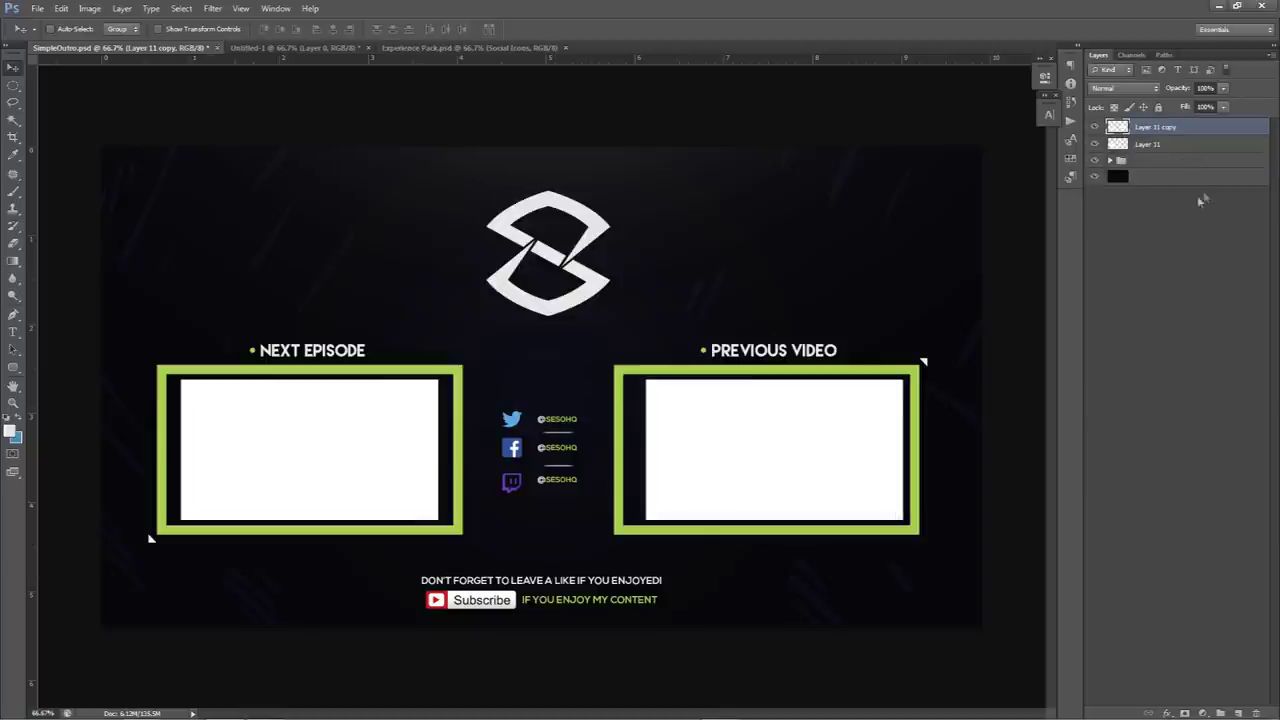
drag(787, 391, 777, 390)
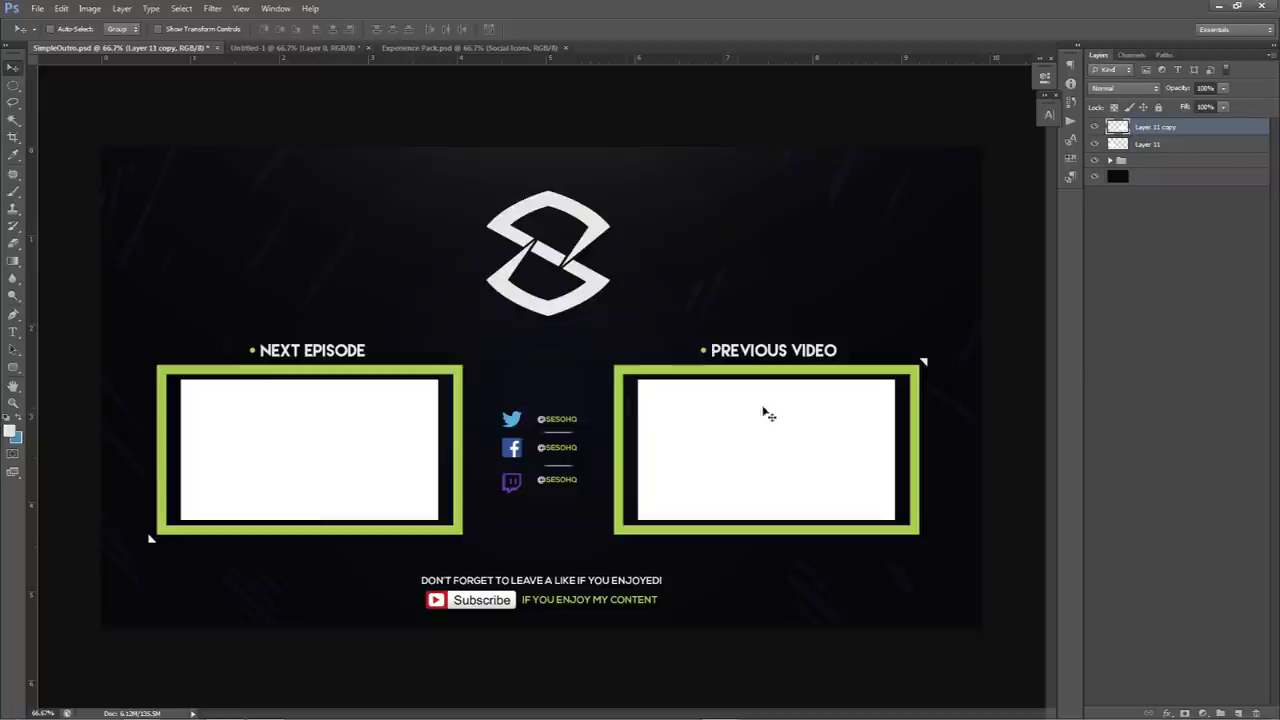
key(ctrl+t)
drag(895, 379, 921, 363)
key(Return)
Hide the logo, frames, icons and text group and rename Layer 11 to 'Left'
click(1094, 160)
click(1094, 160)
click(1094, 160)
double_click(1148, 144)
text(Left)
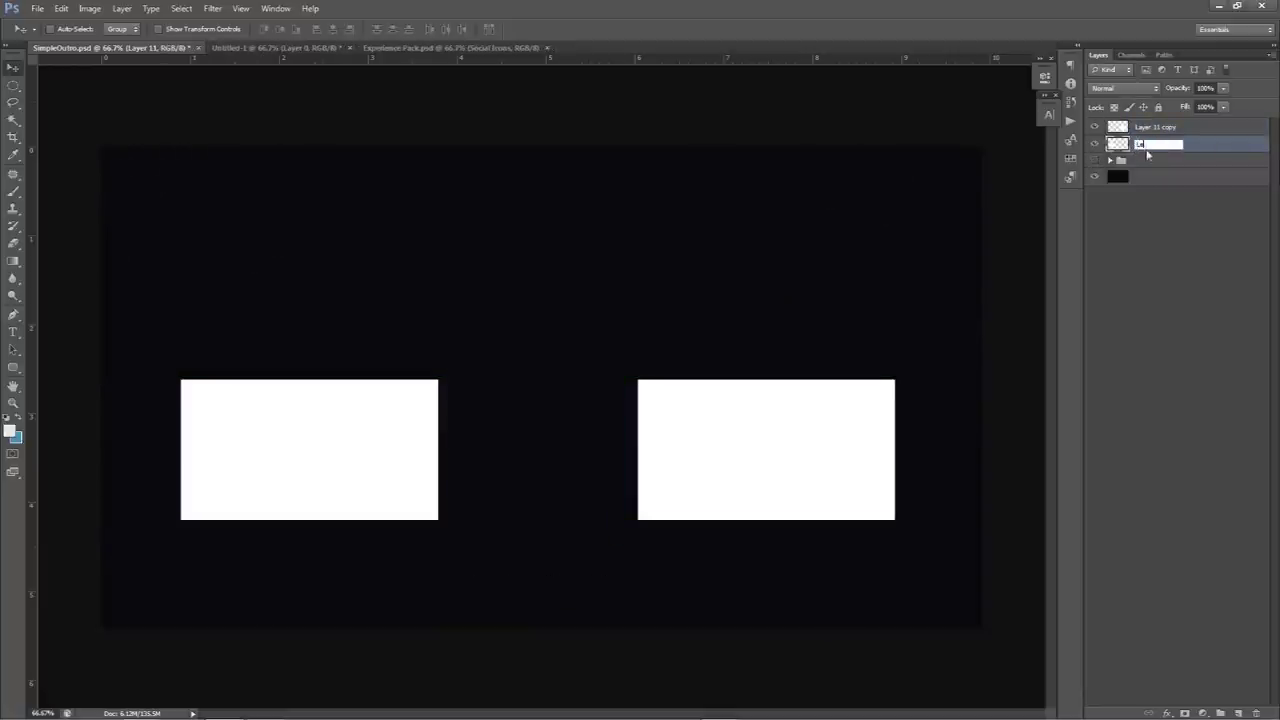
key(Return)
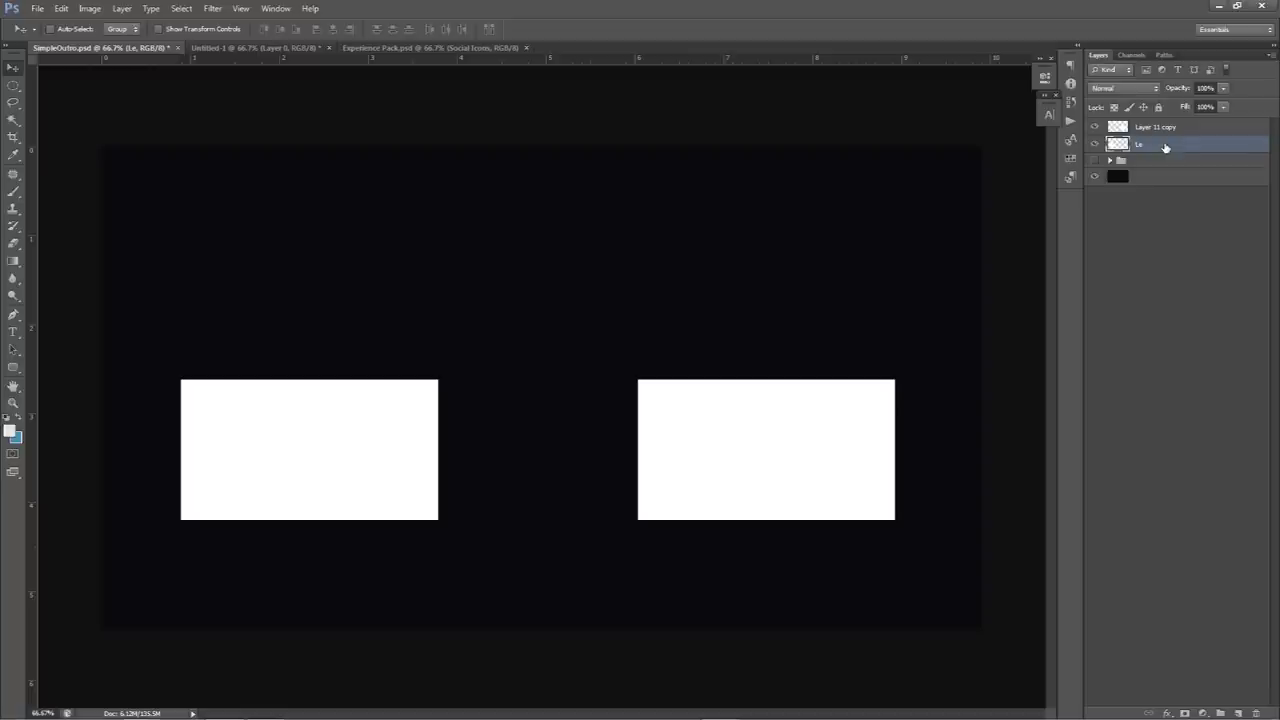
Browse the shape tools, then fade the Left placeholder, leaving its opacity at 0%
click(12, 369)
drag(12, 369, 107, 368)
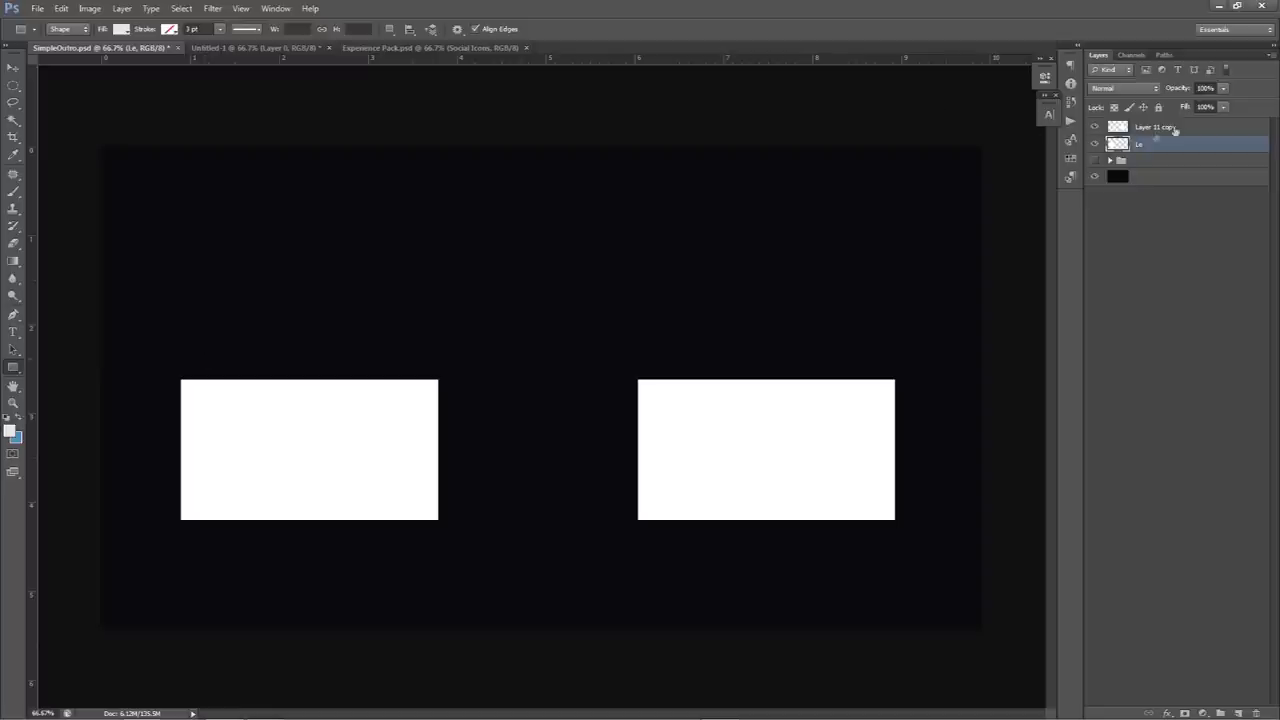
click(1221, 107)
drag(1200, 126, 339, 447)
click(1222, 88)
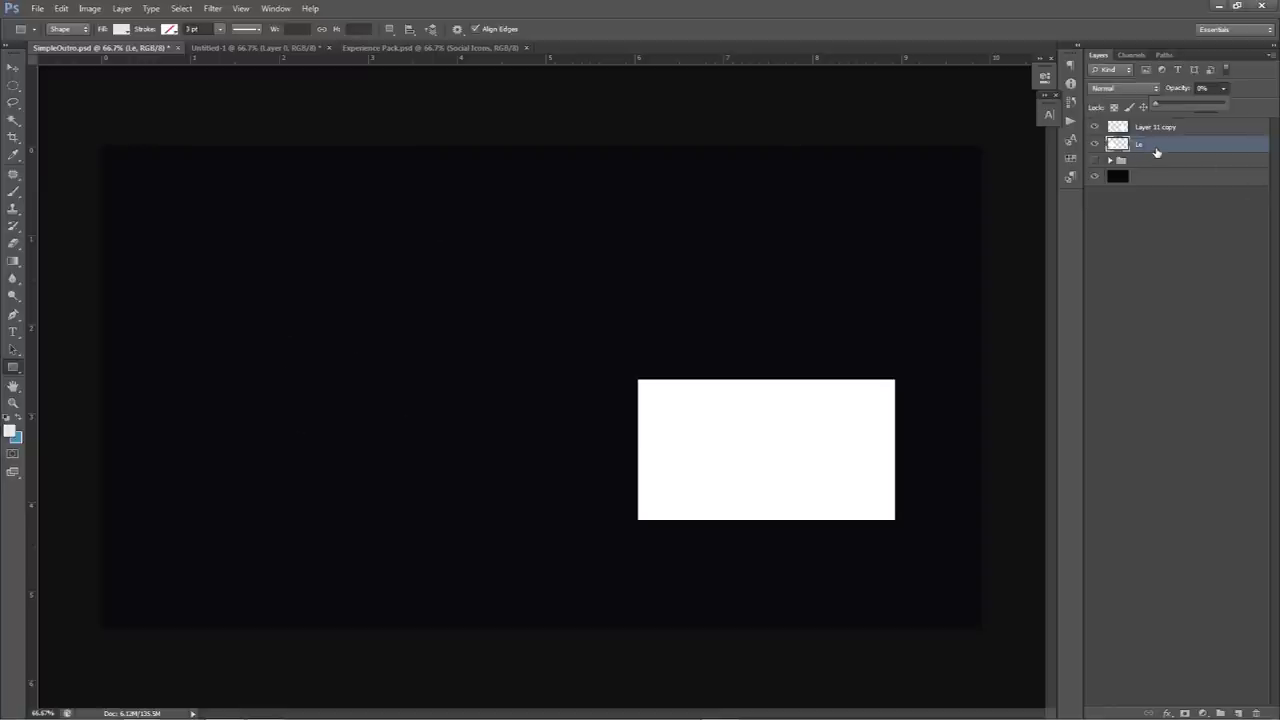
Restore the Left placeholder's opacity to 100% and give it a Stroke layer effect
drag(1195, 103, 1155, 120)
click(1222, 107)
double_click(1182, 146)
drag(717, 465, 983, 207)
click(777, 308)
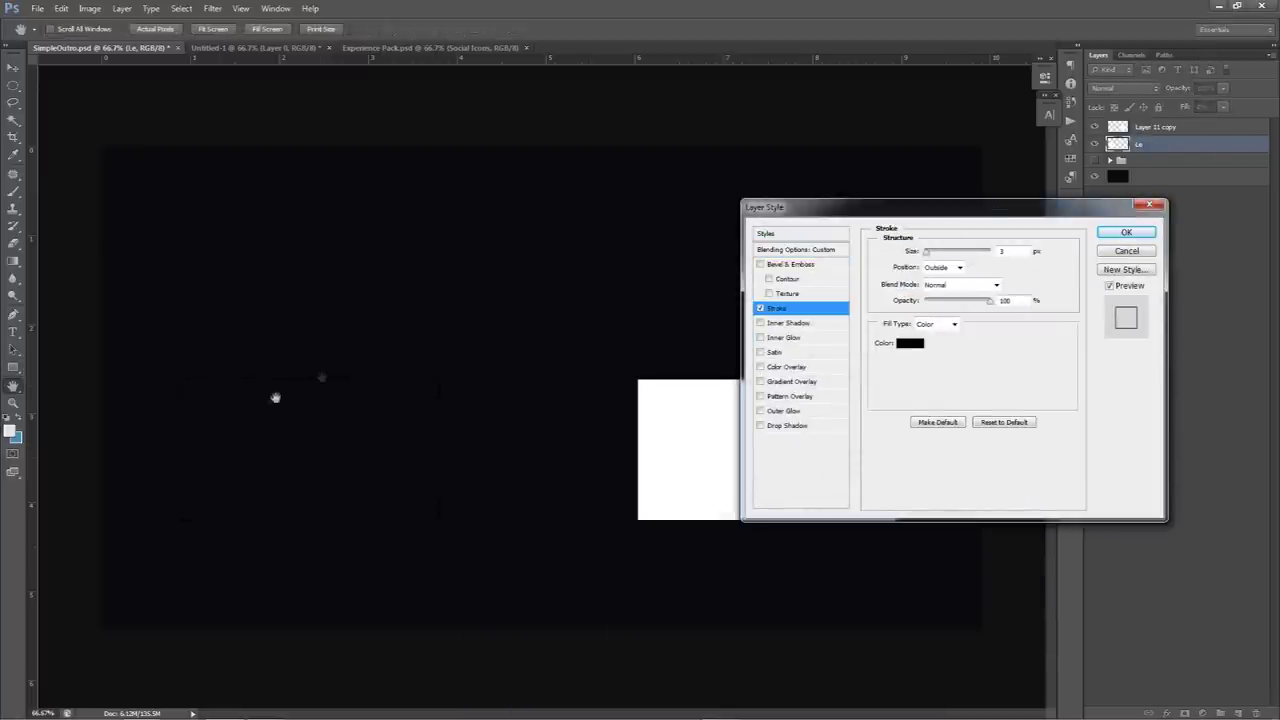
click(1127, 233)
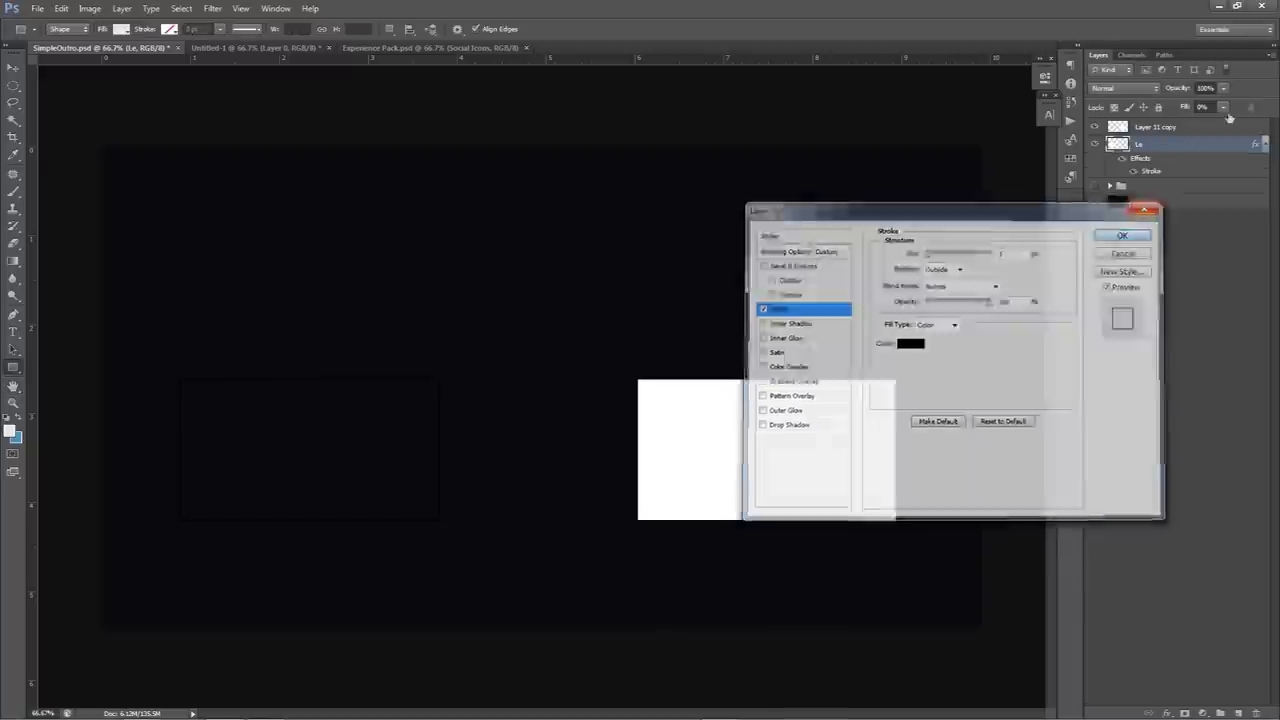
Test the opacity and fill settings, leaving the placeholder's fill at 0%
click(1222, 89)
drag(1205, 103, 376, 381)
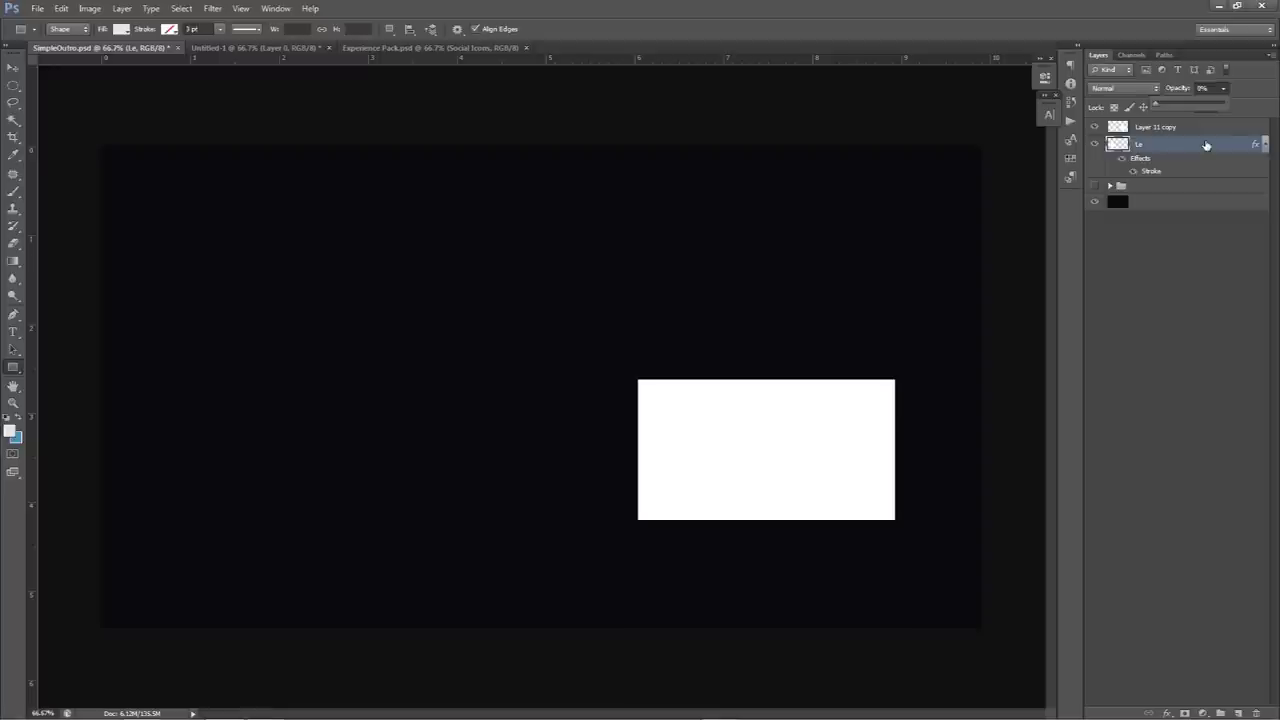
key(Escape)
click(1225, 106)
click(1266, 124)
drag(1266, 127, 1220, 130)
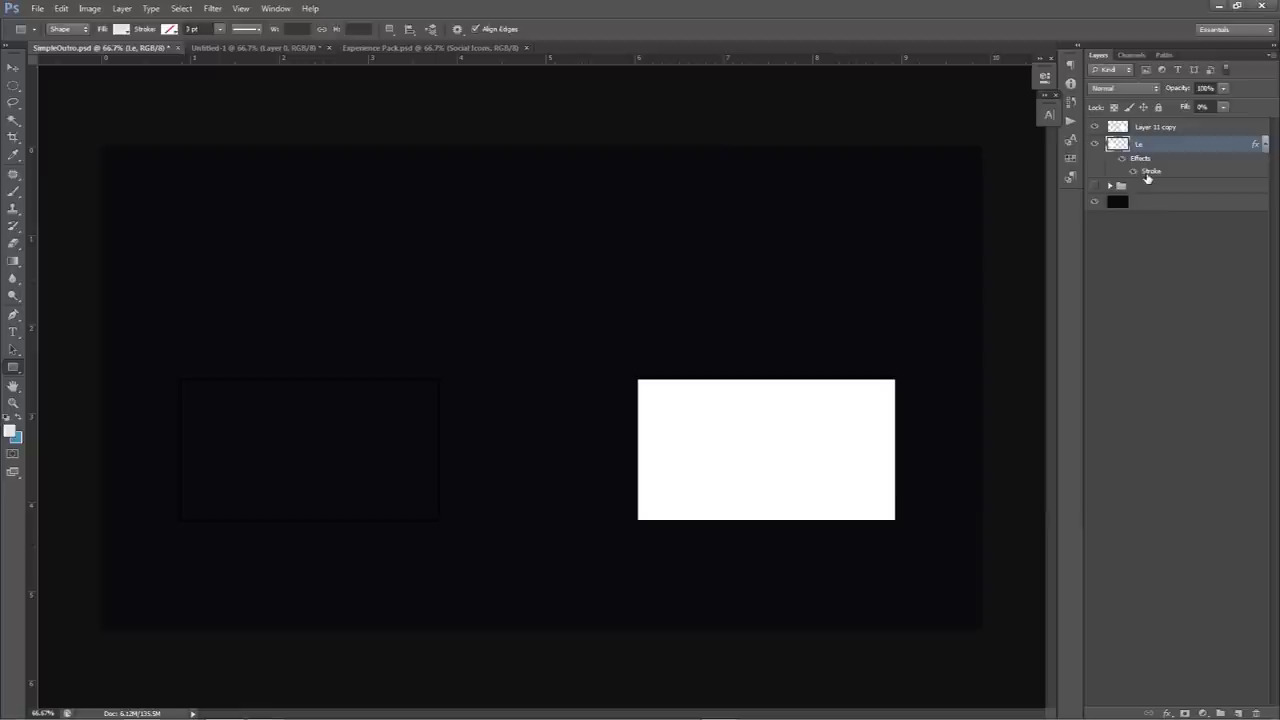
Try a white 16 px inside stroke, cancel it, and restore the placeholder's fill to 100%
double_click(1148, 174)
click(909, 346)
click(826, 347)
click(1063, 340)
drag(927, 255, 928, 252)
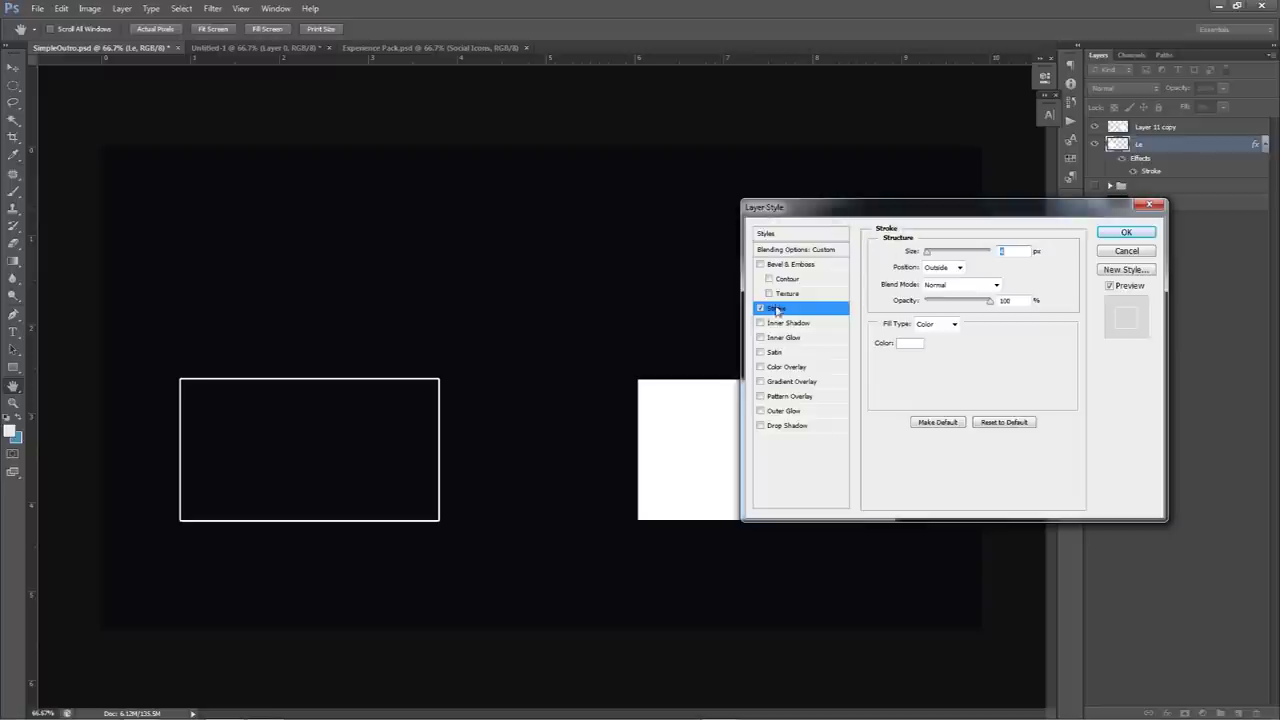
drag(929, 254, 932, 251)
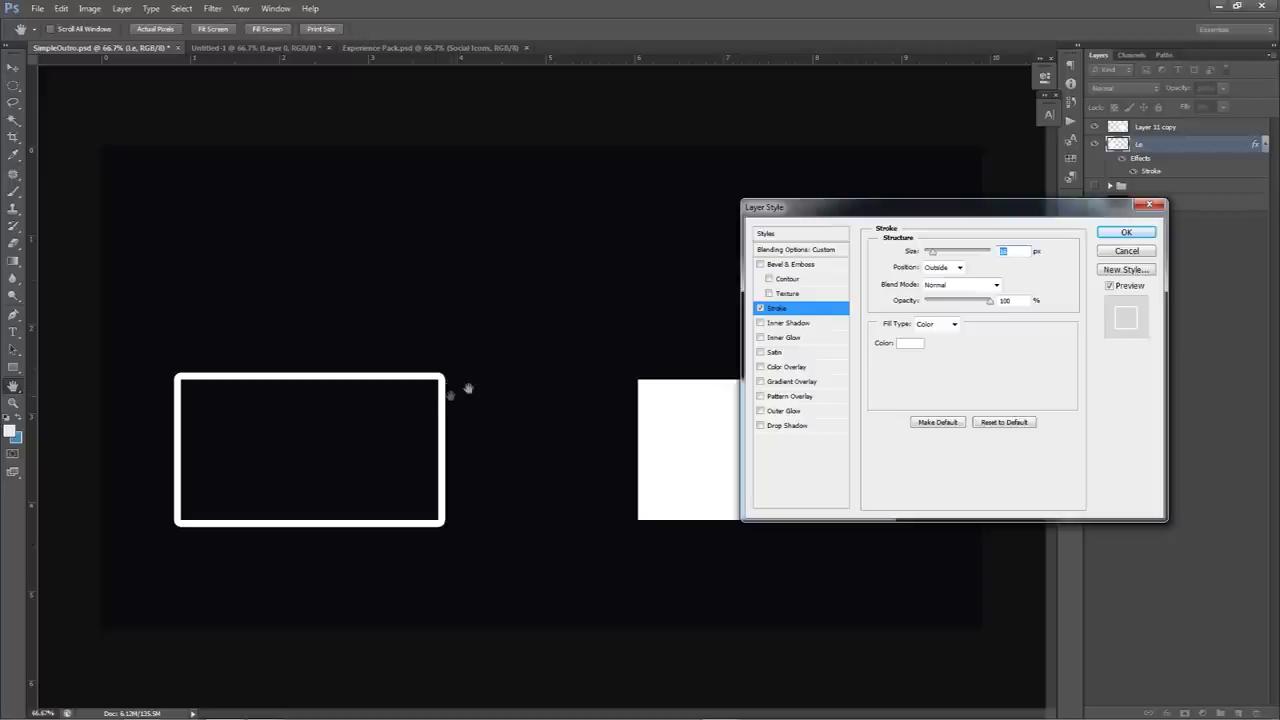
click(938, 270)
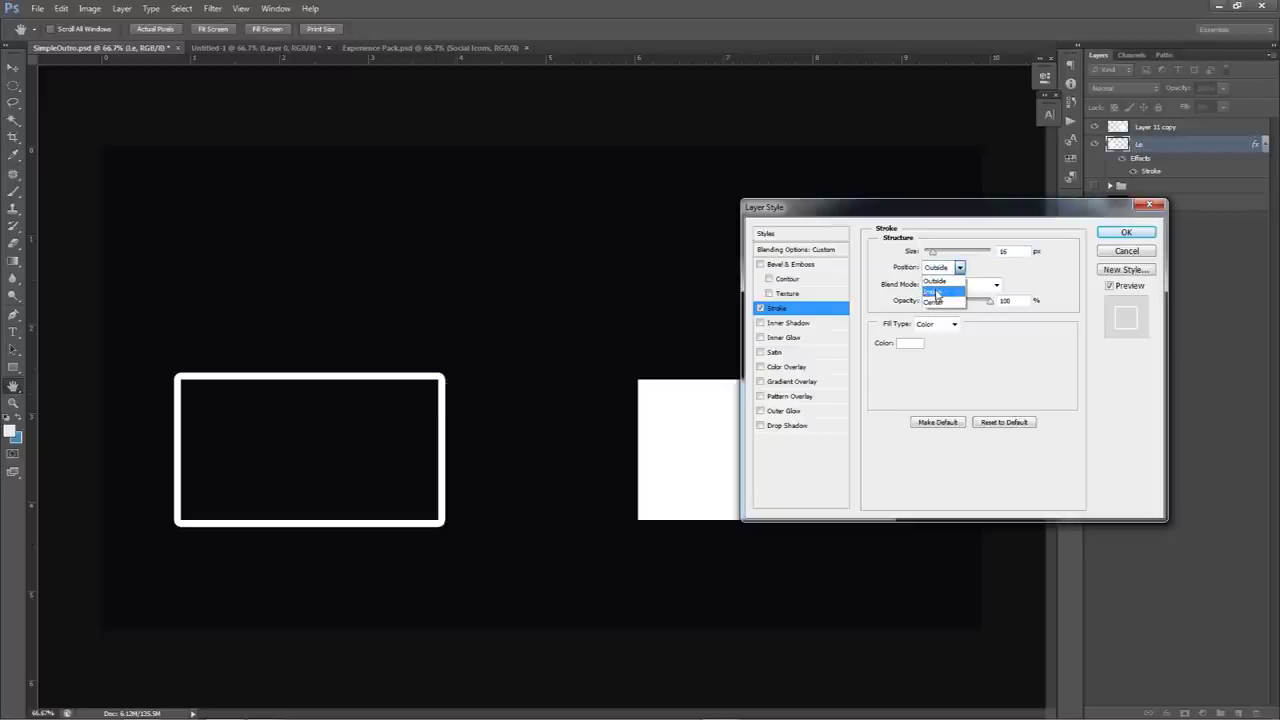
click(934, 291)
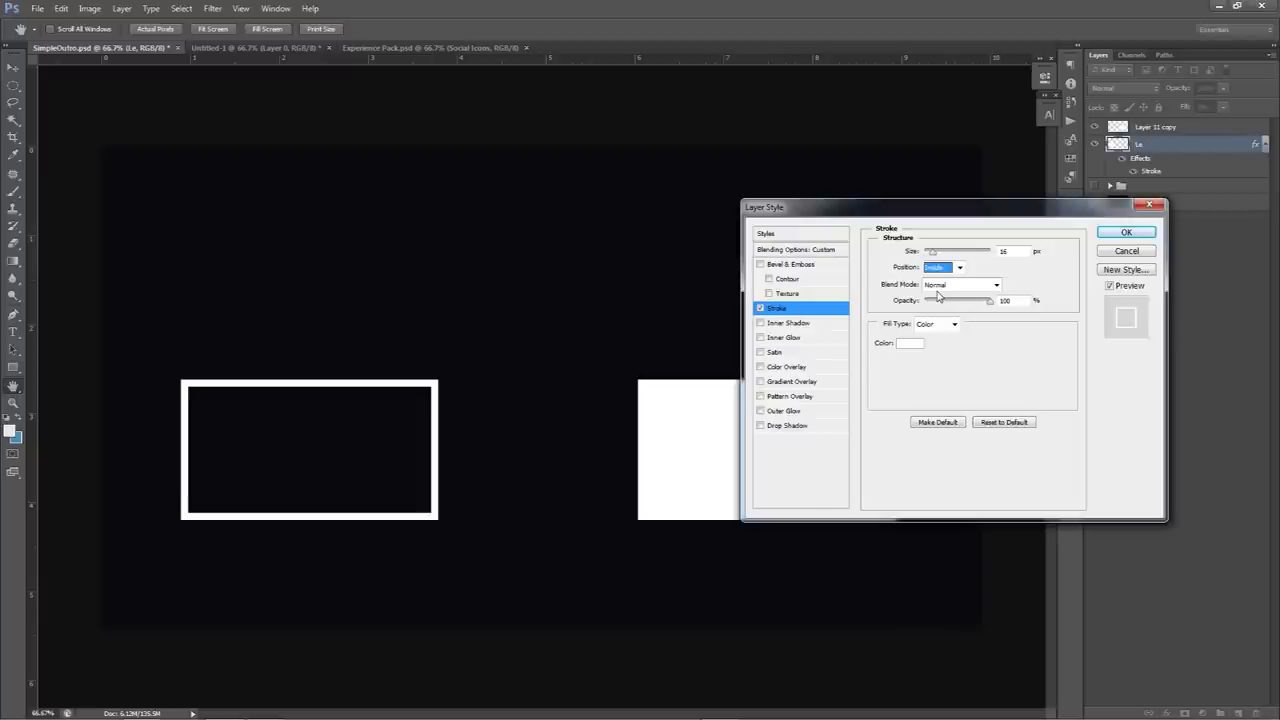
click(1118, 252)
click(1223, 108)
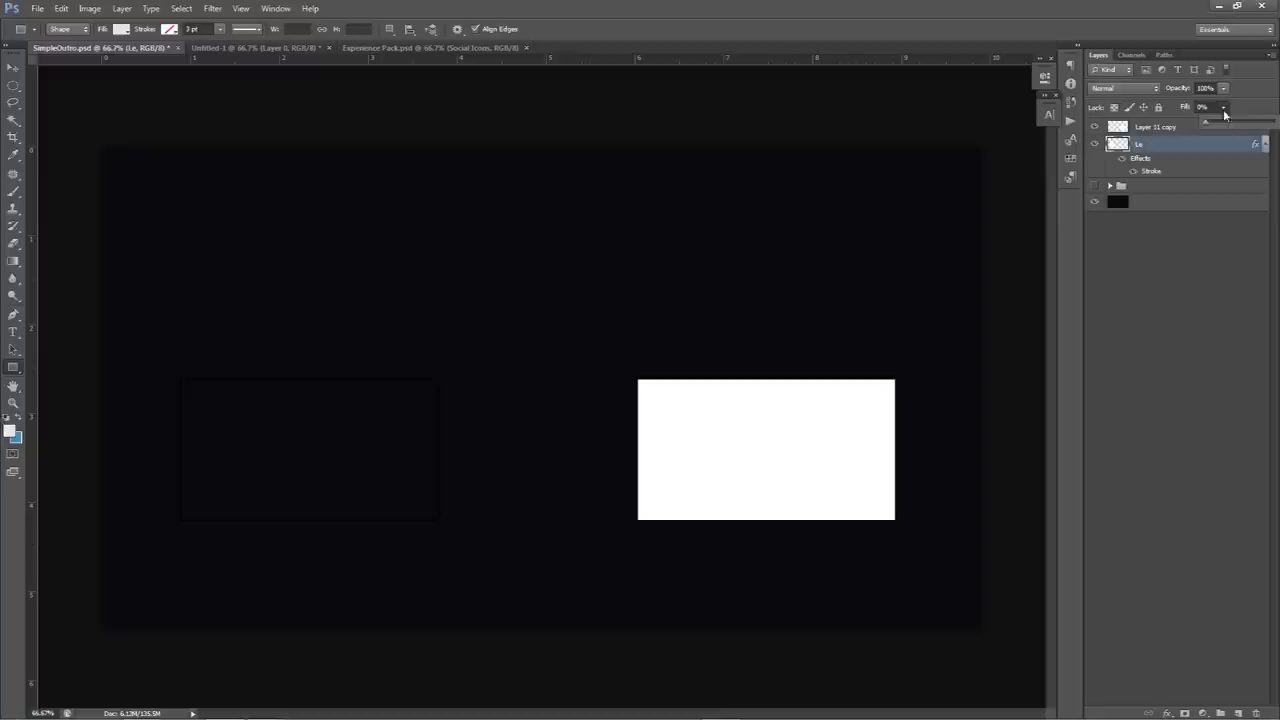
click(1132, 178)
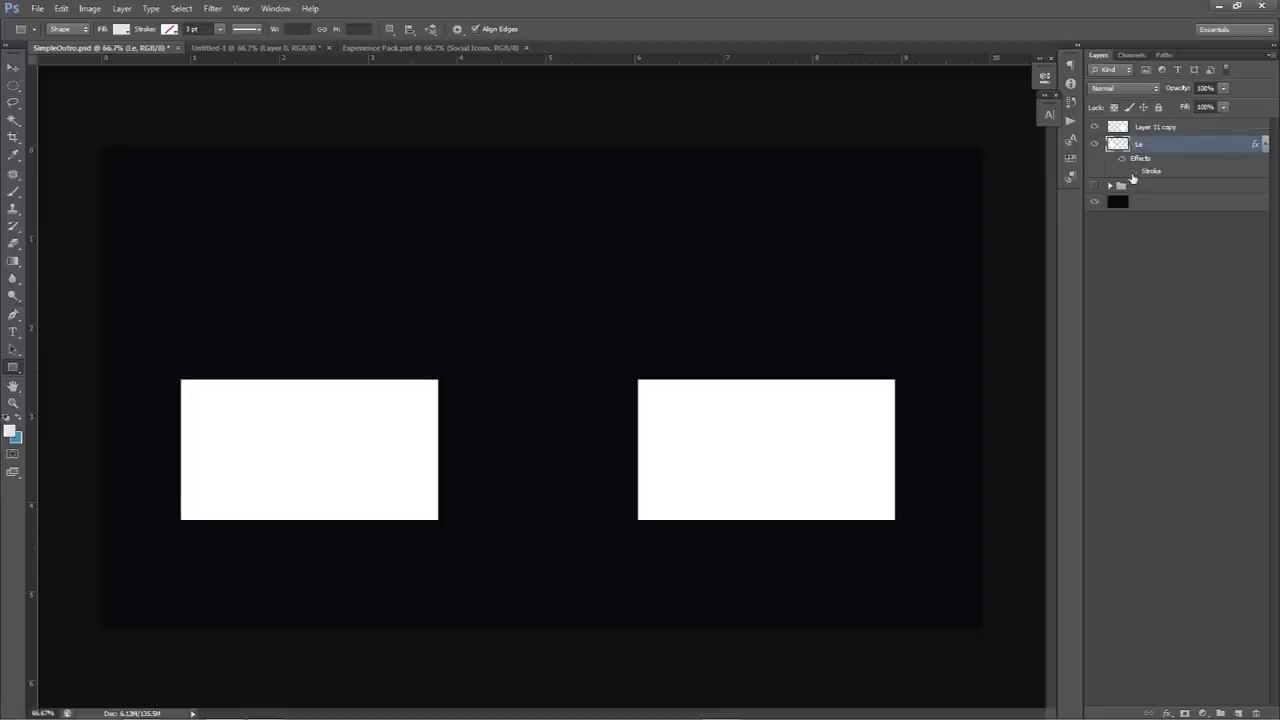
Choose the Rectangle tool and draw a rectangle matching the left placeholder
click(18, 372)
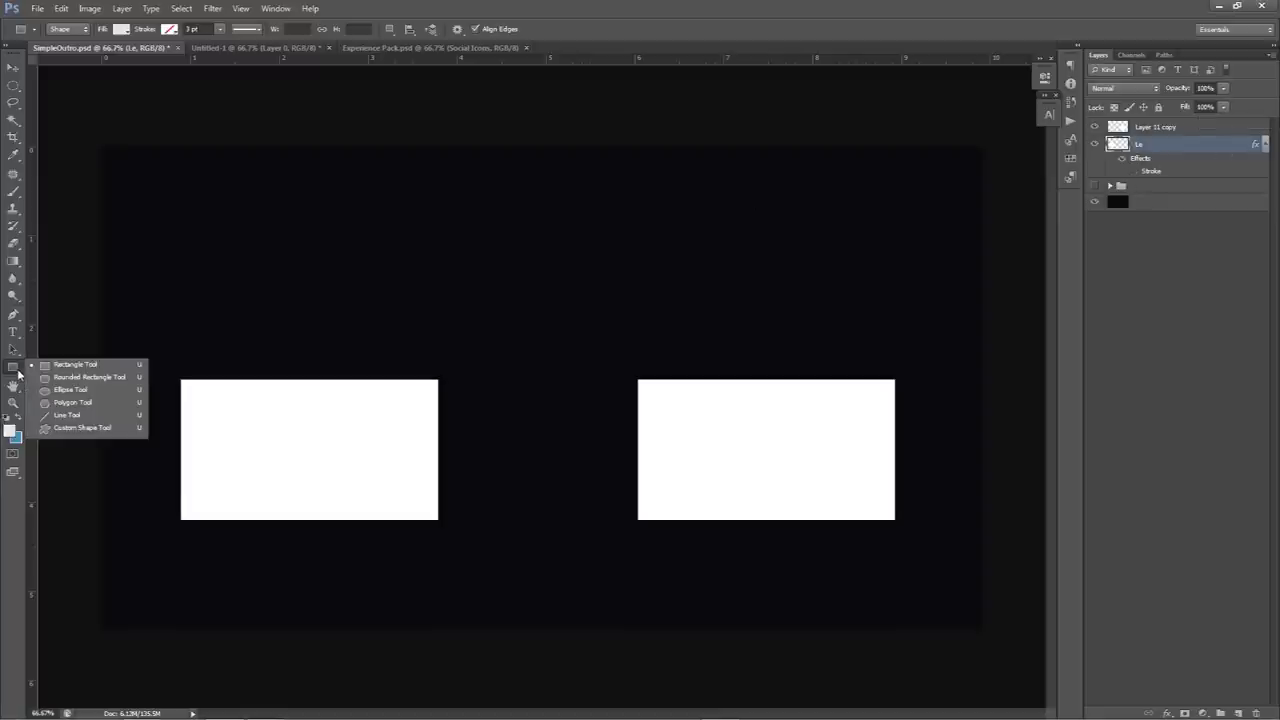
click(72, 366)
key(ctrl+plus)
scroll(120, 377, up, 3)
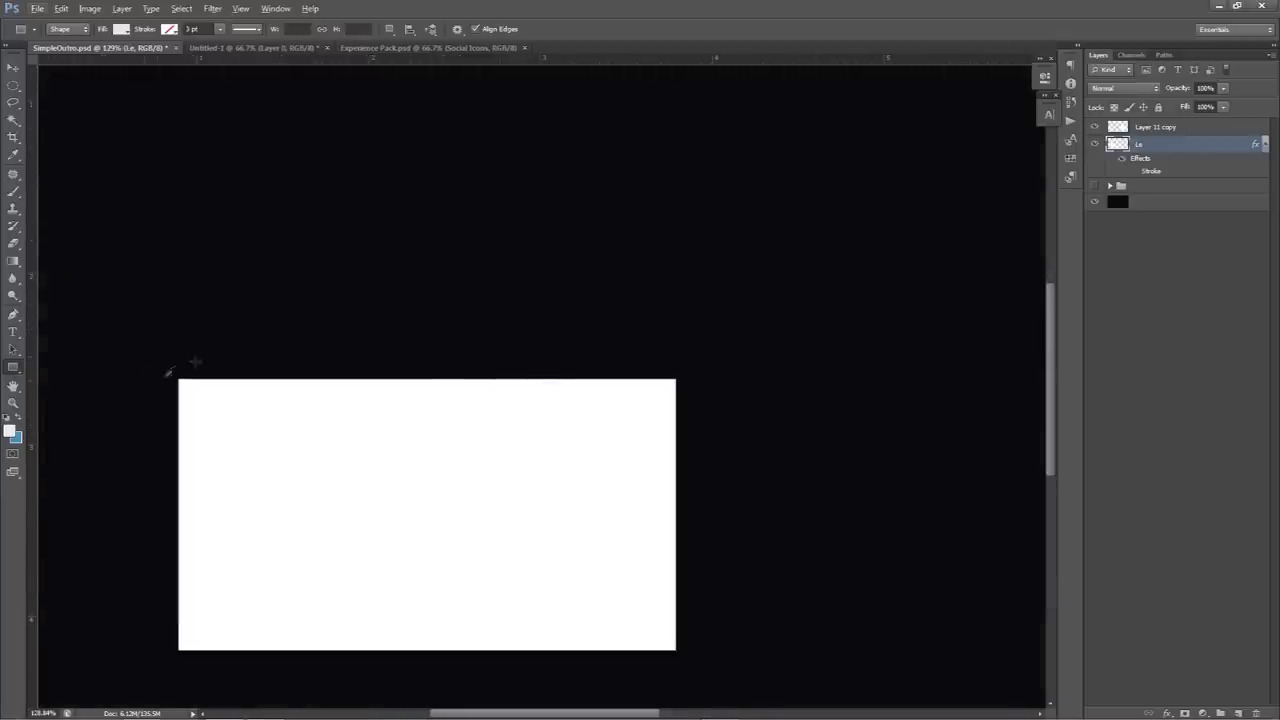
drag(474, 349, 589, 257)
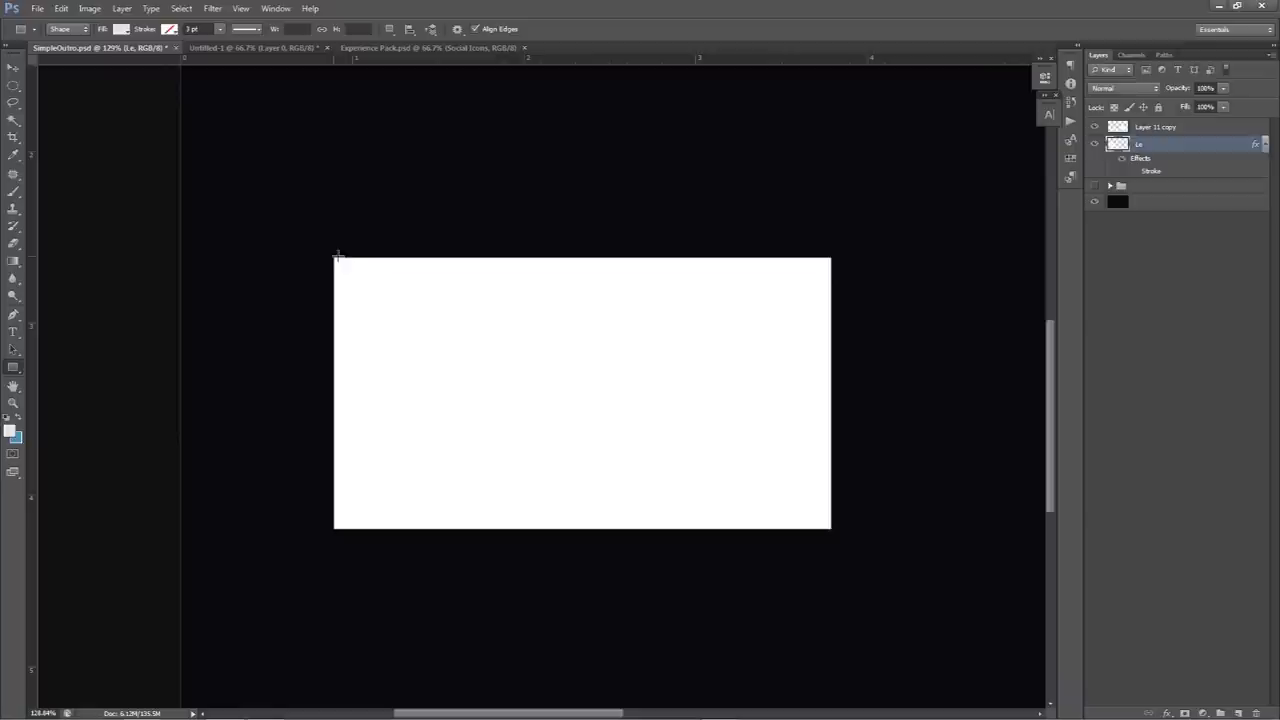
scroll(330, 257, up, 3)
scroll(350, 268, down, 3)
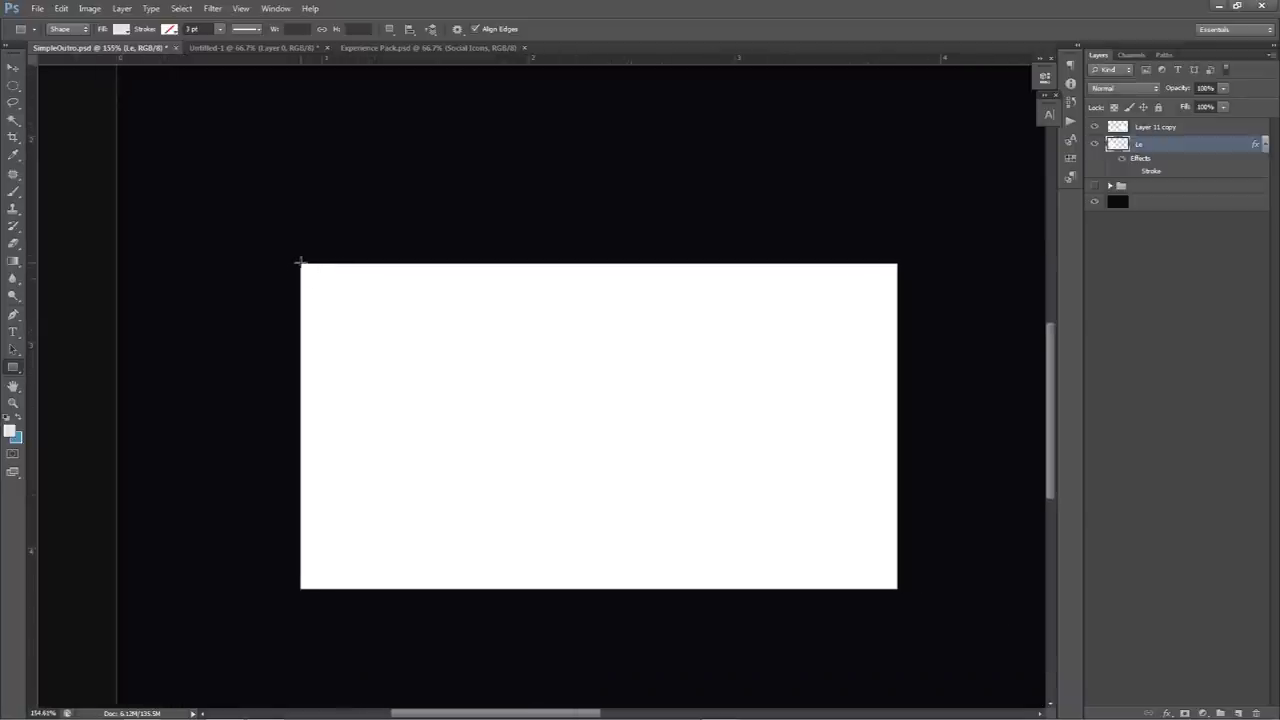
drag(300, 263, 898, 590)
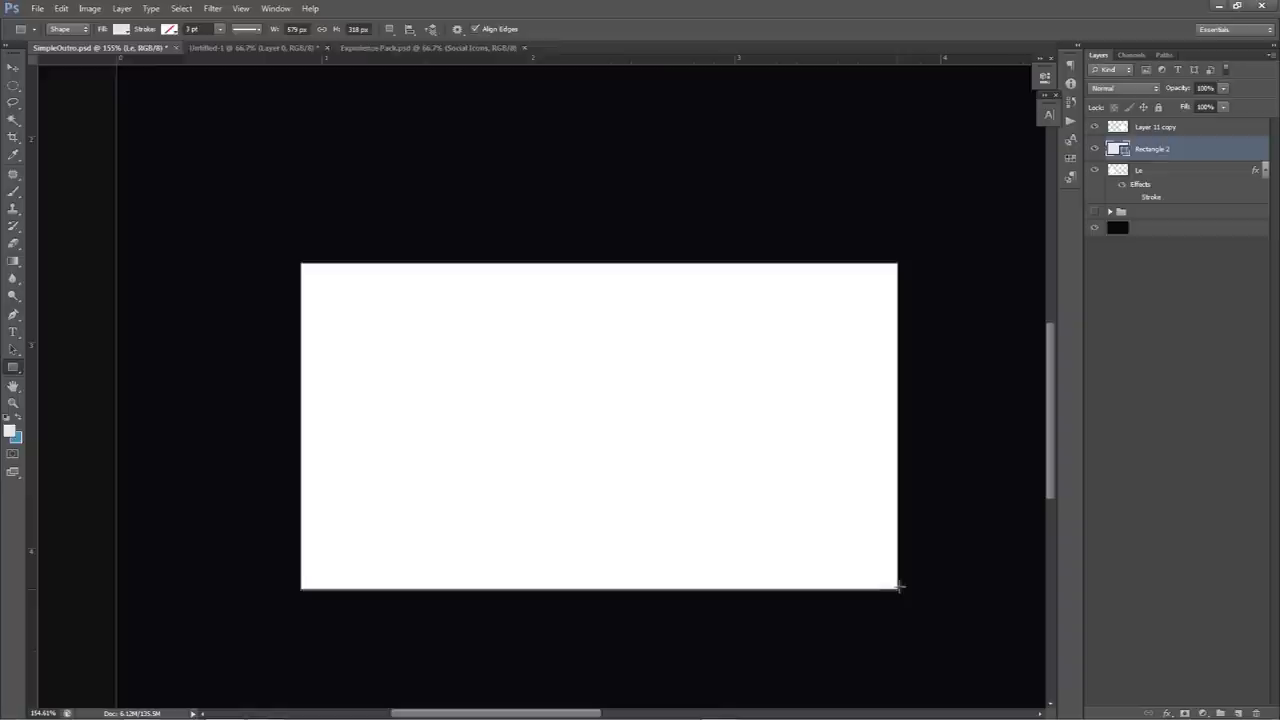
Hide the Le layer and set the new rectangle to no fill with a white stroke
click(1094, 172)
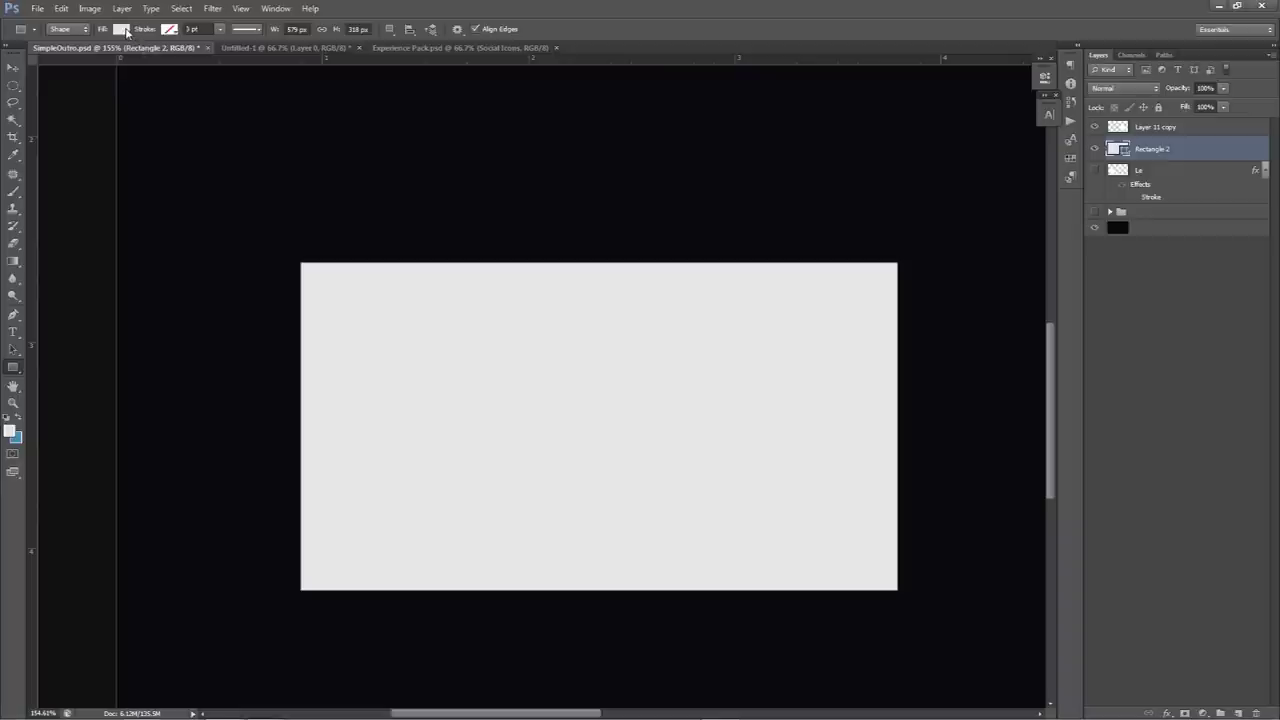
click(126, 31)
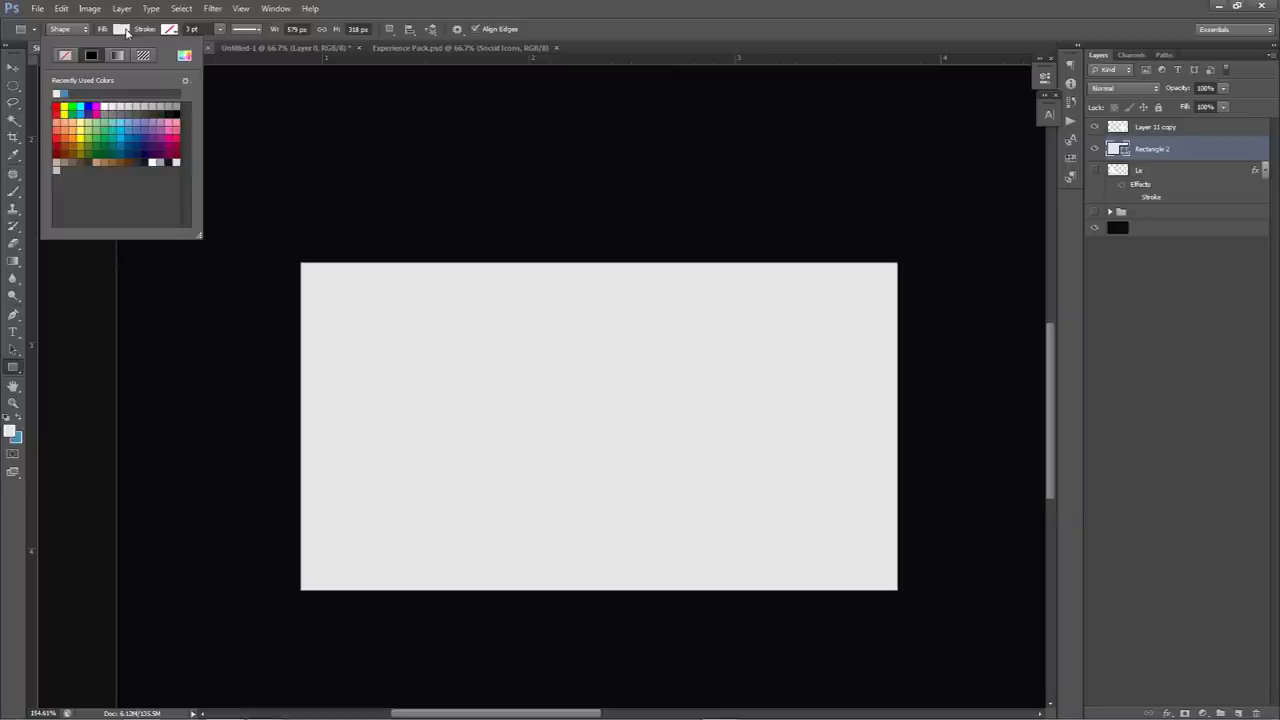
click(174, 30)
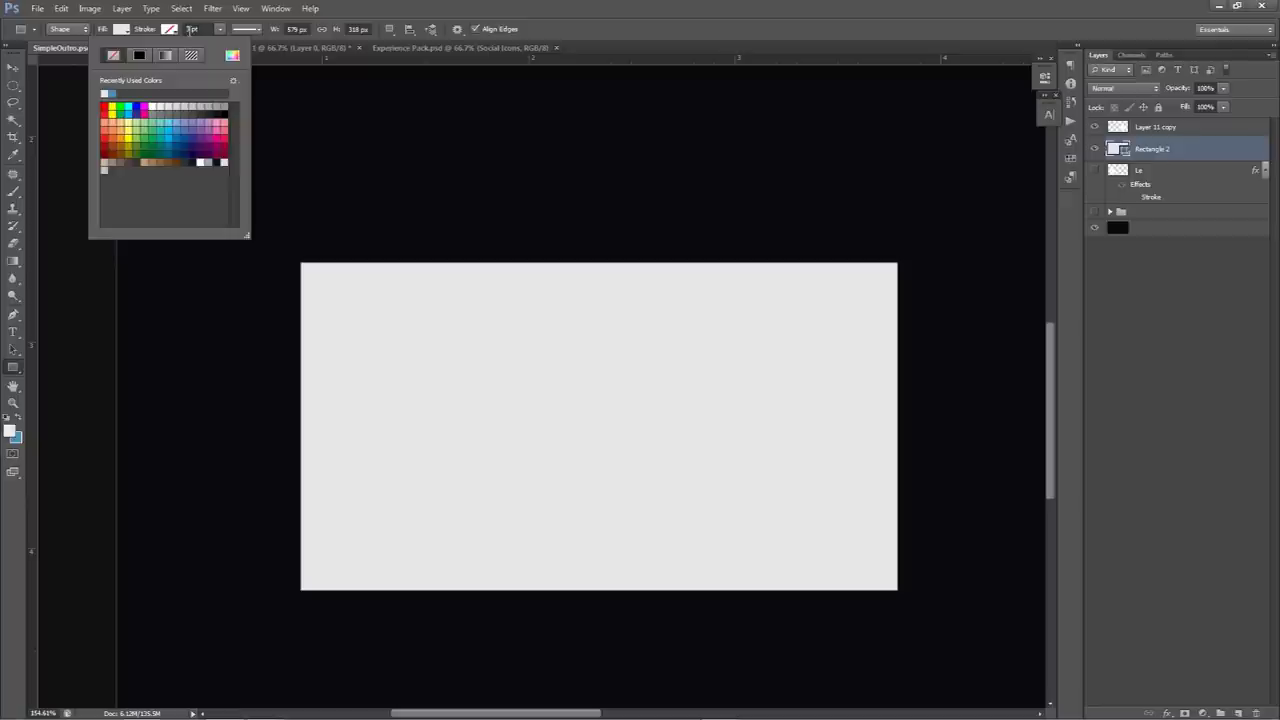
click(118, 32)
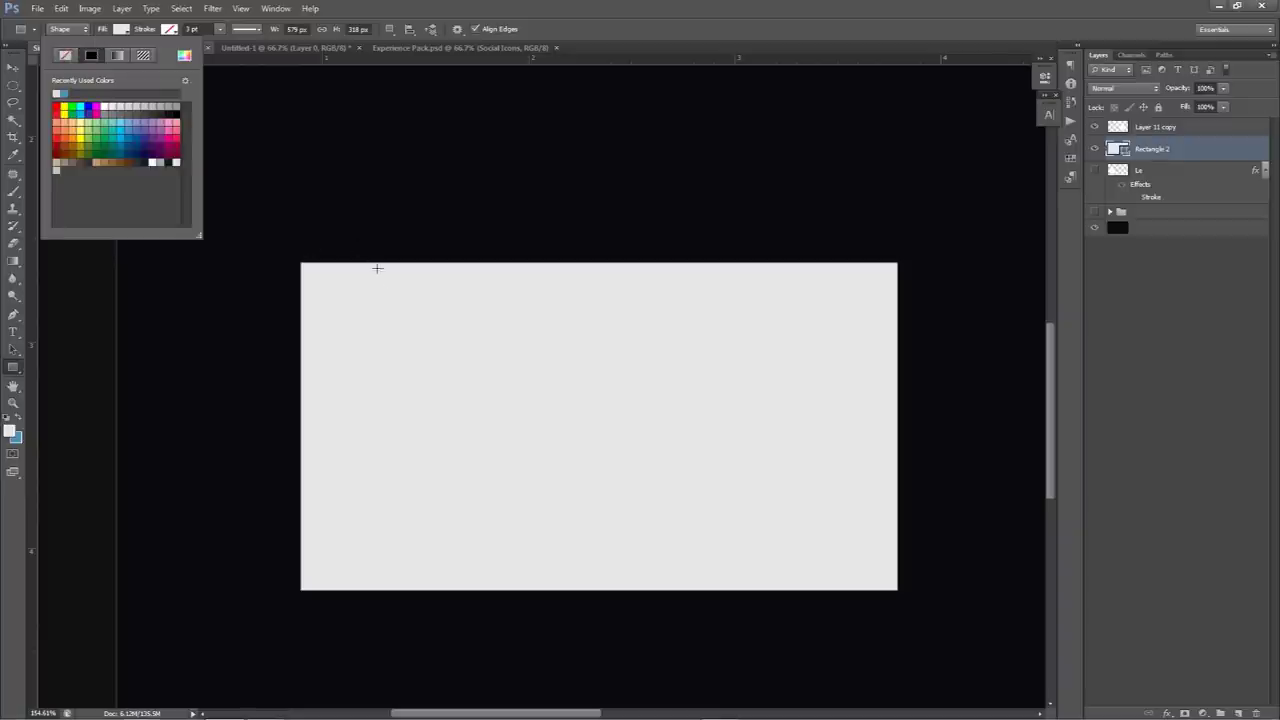
click(65, 56)
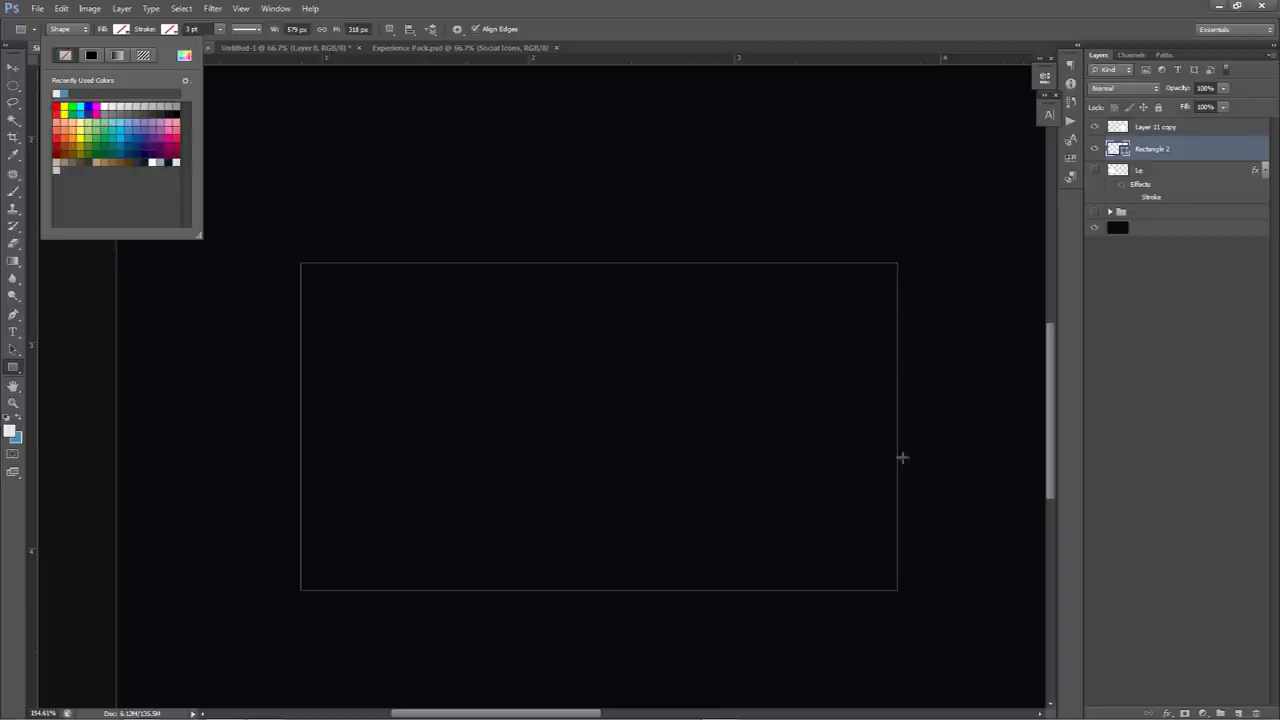
click(168, 32)
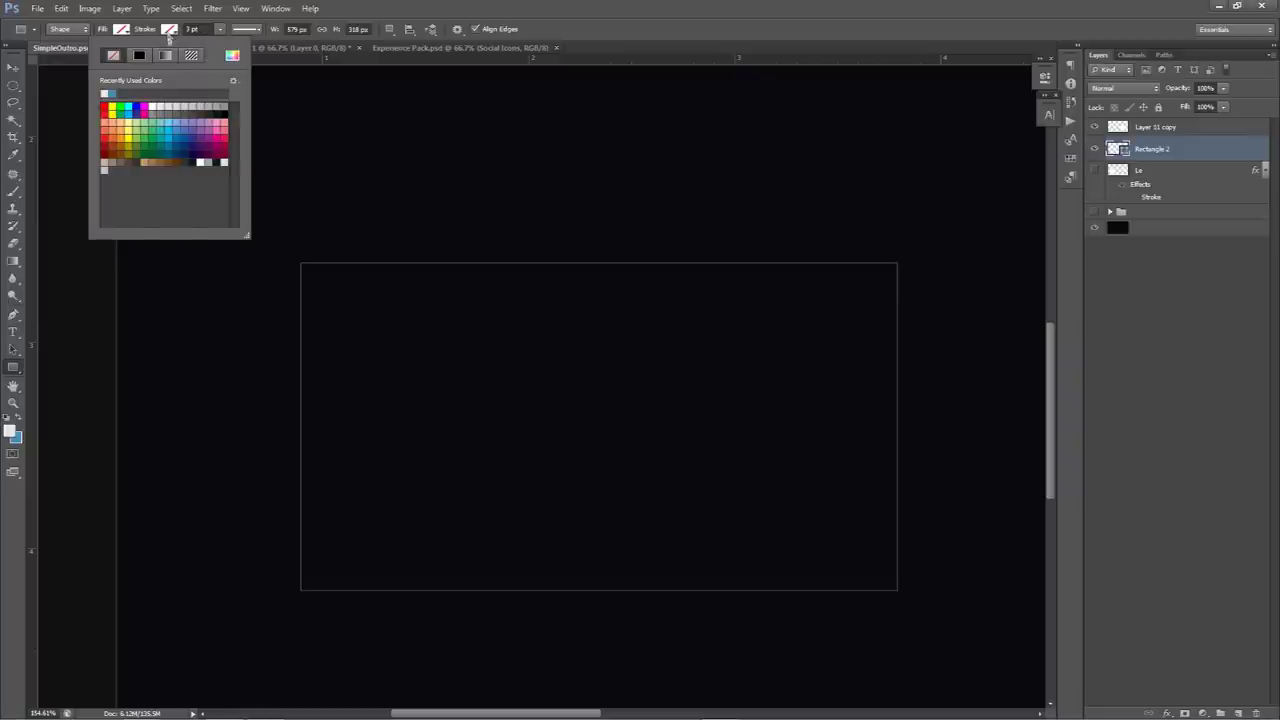
click(152, 106)
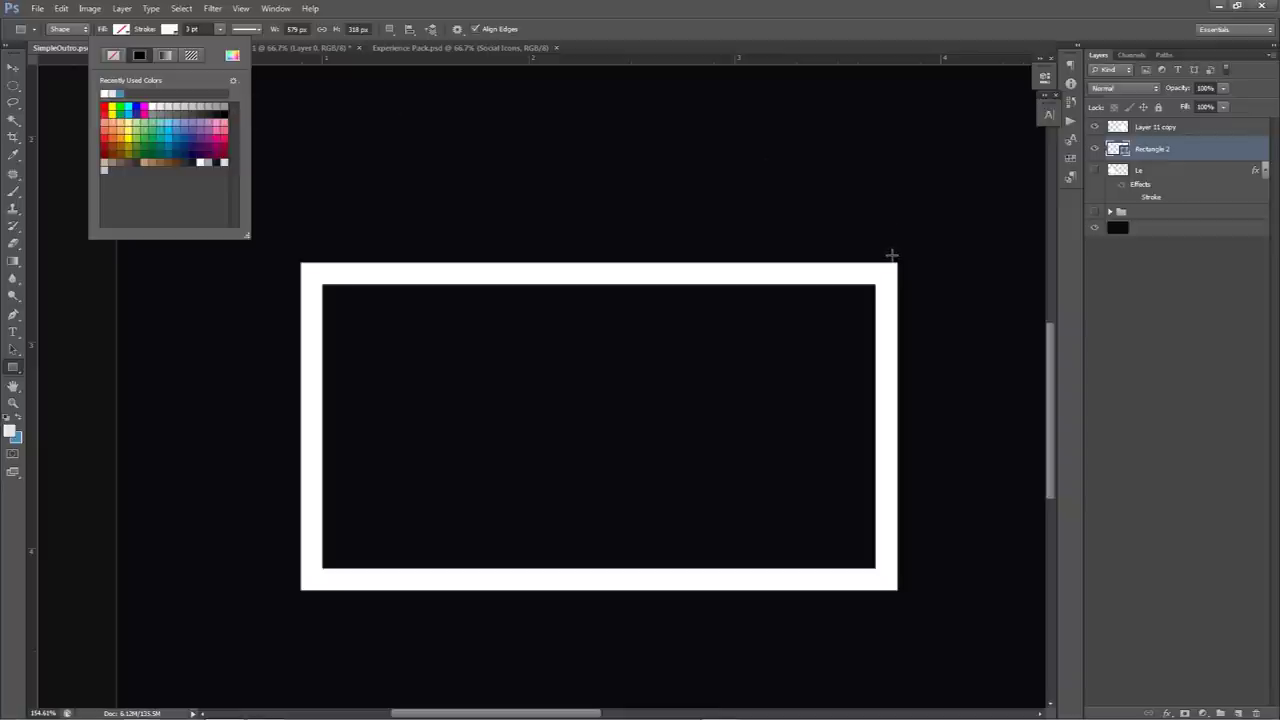
click(1094, 168)
click(1094, 168)
click(1094, 168)
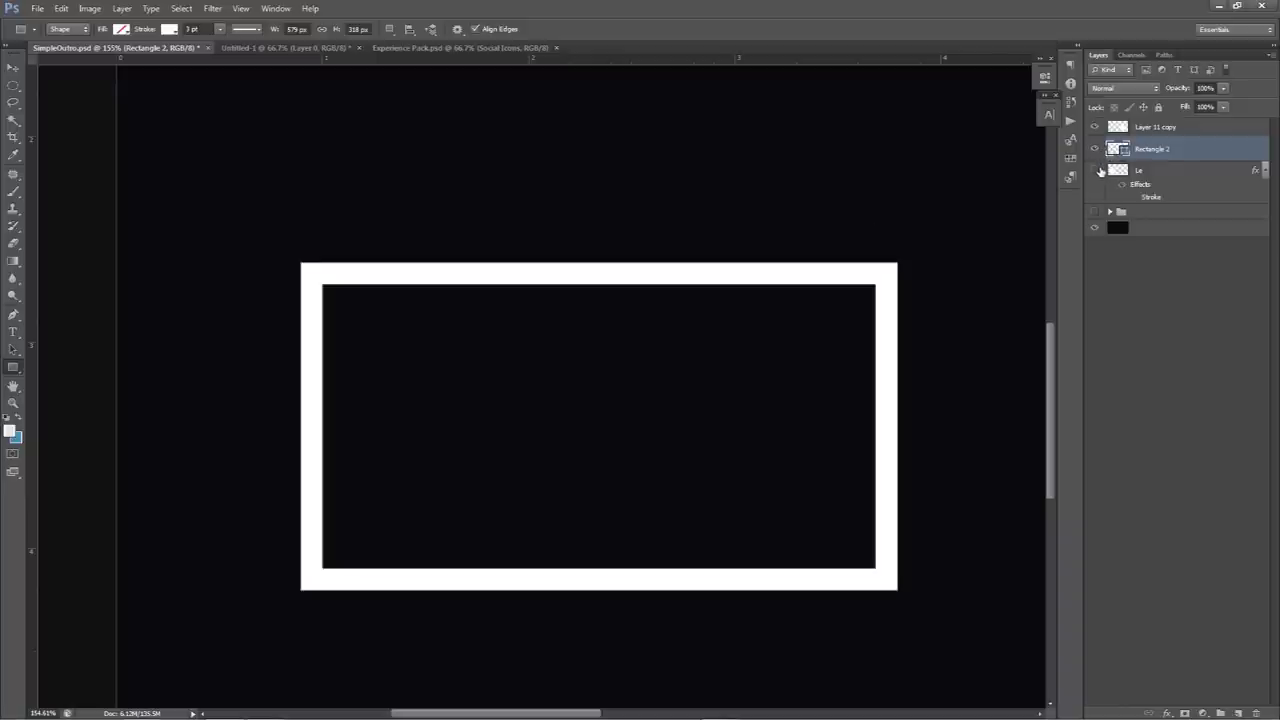
key(v)
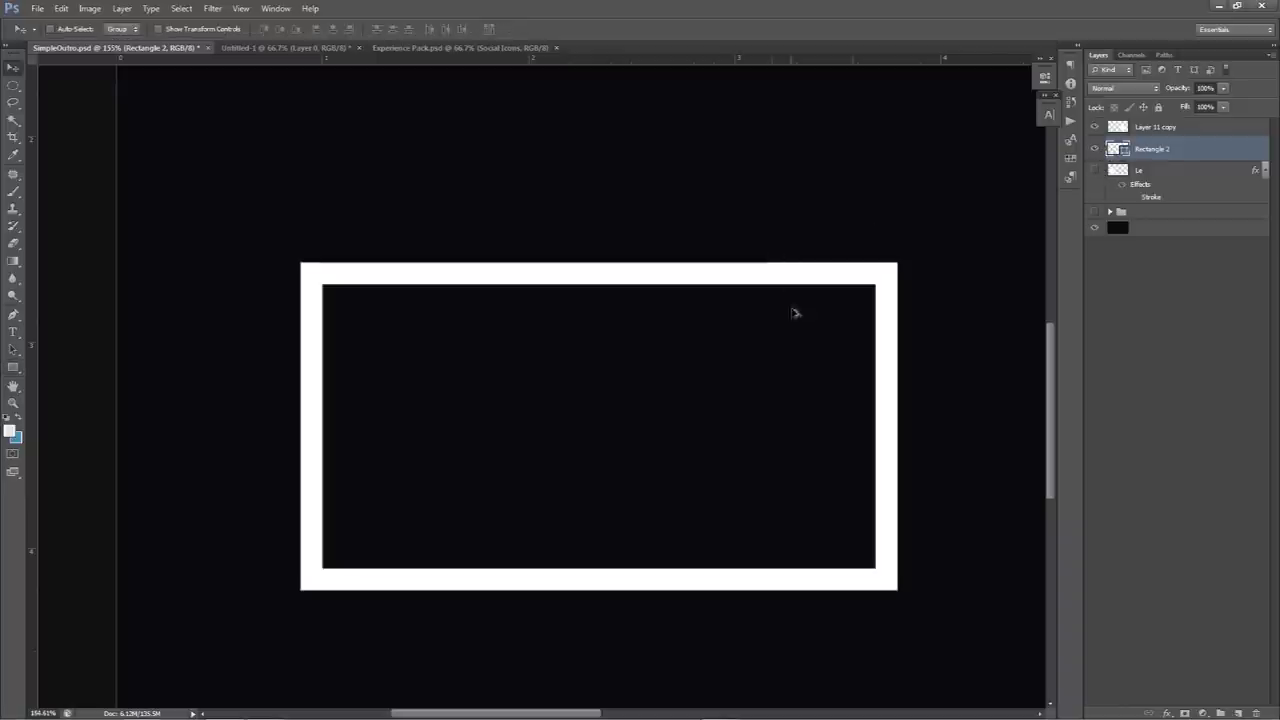
key(ctrl+minus)
key(ctrl+minus)
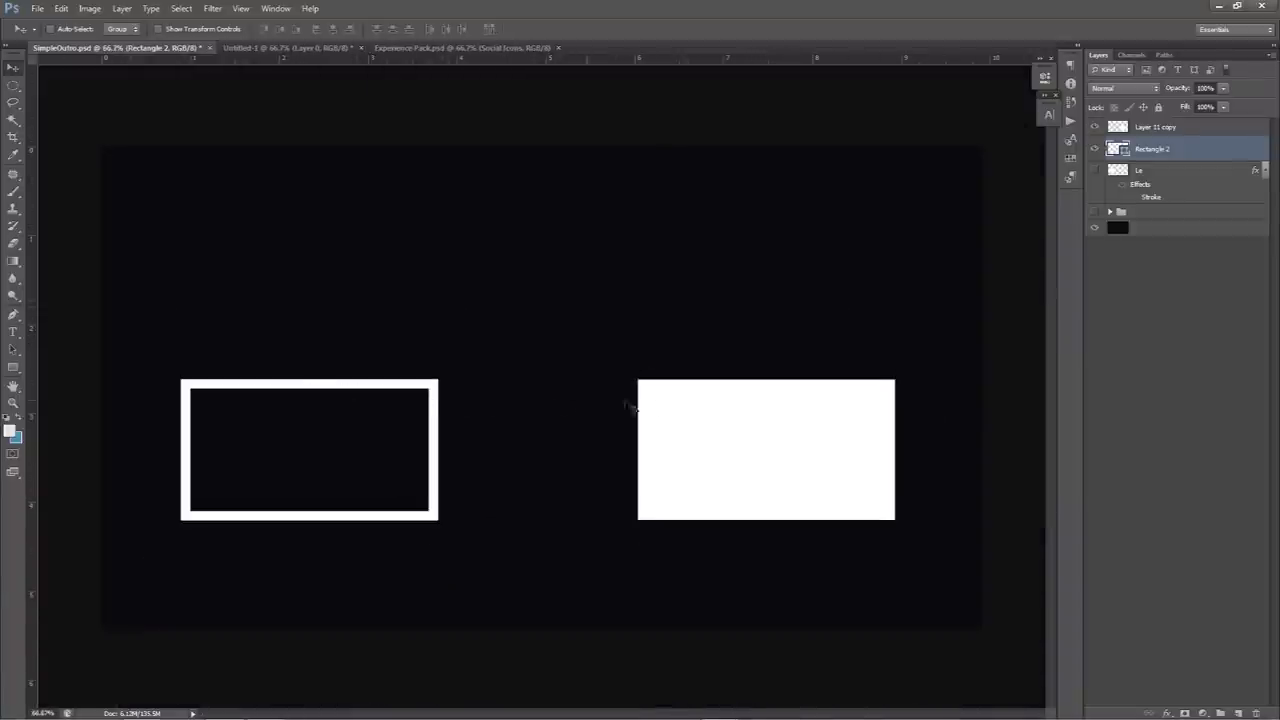
double_click(1125, 150)
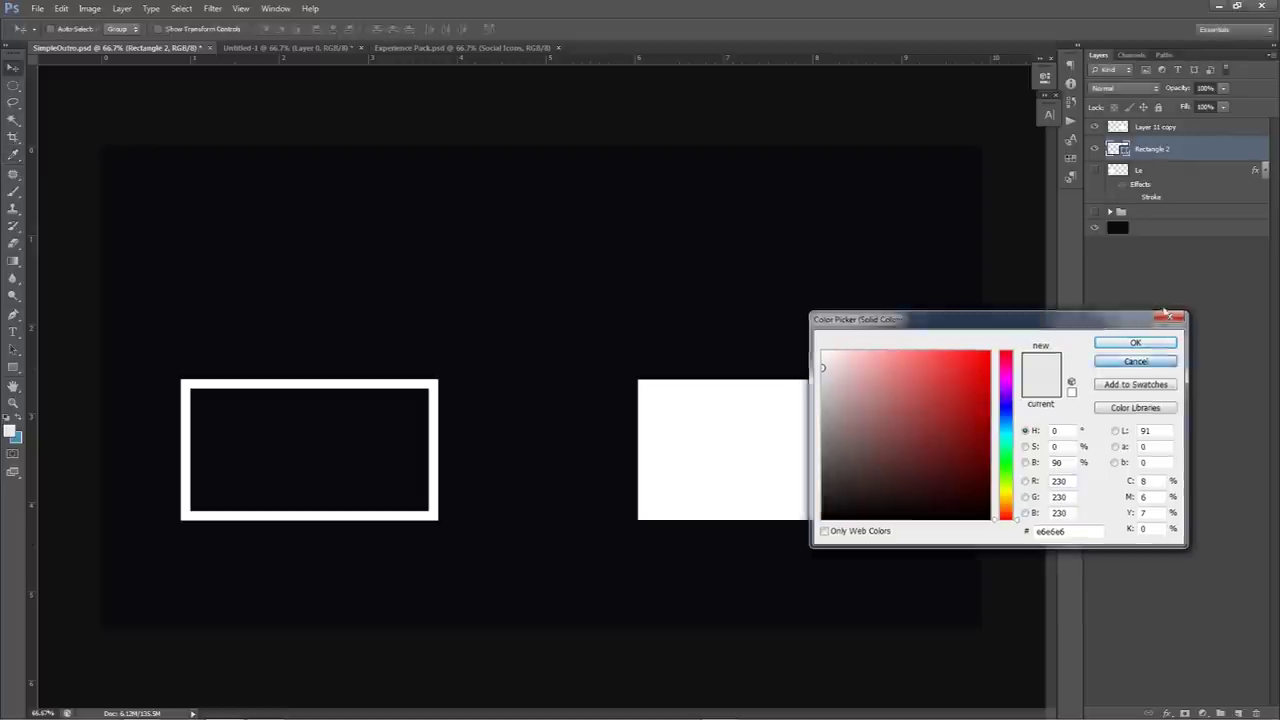
click(1168, 362)
click(13, 367)
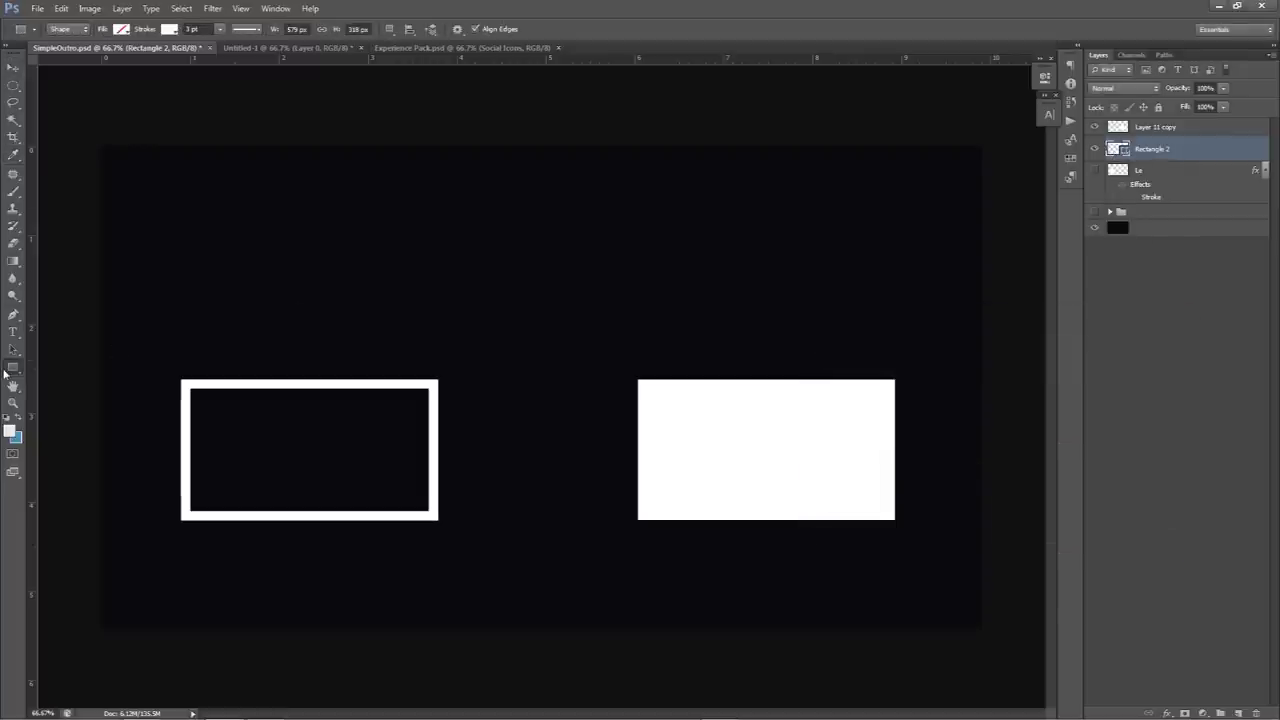
click(220, 28)
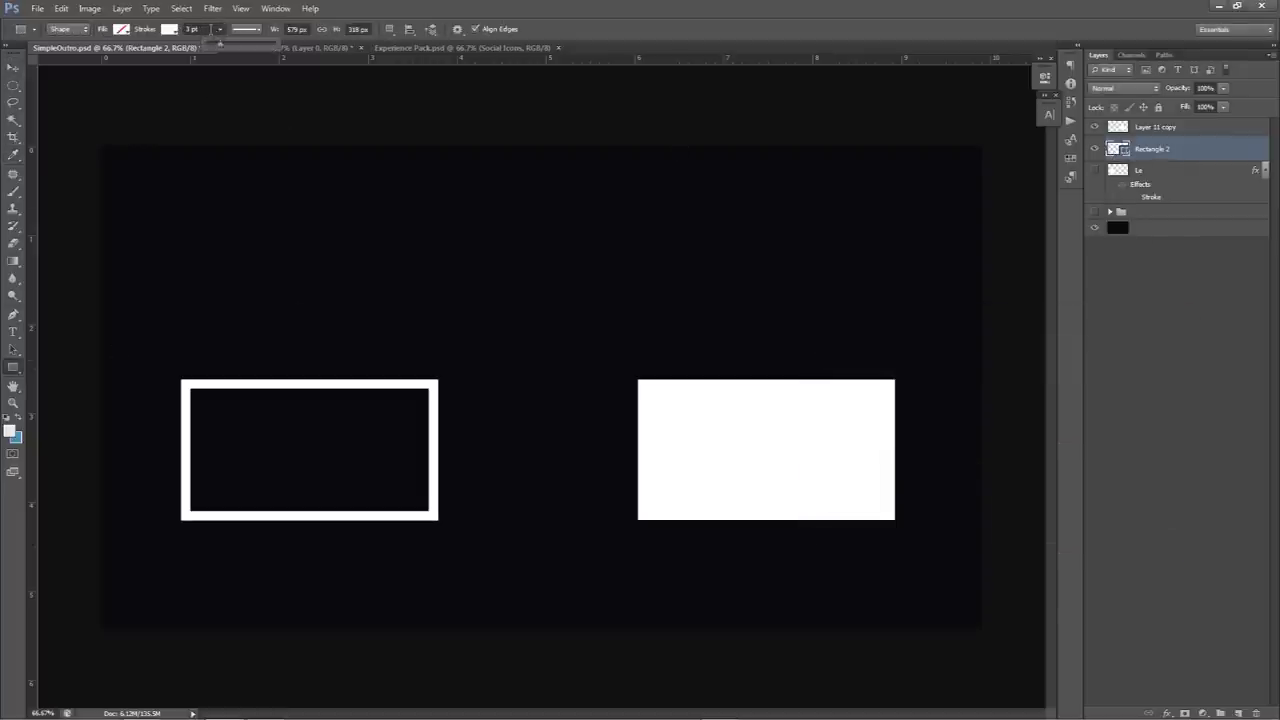
drag(214, 47, 230, 48)
click(205, 28)
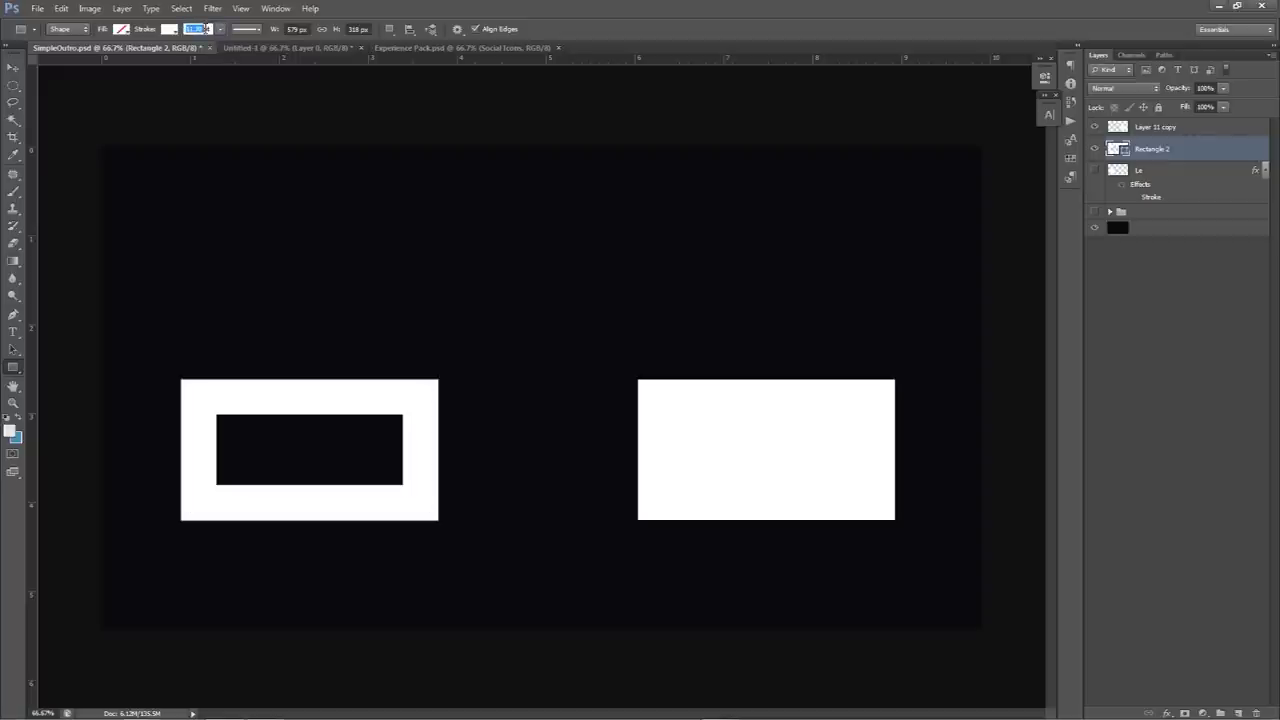
text(4)
click(263, 169)
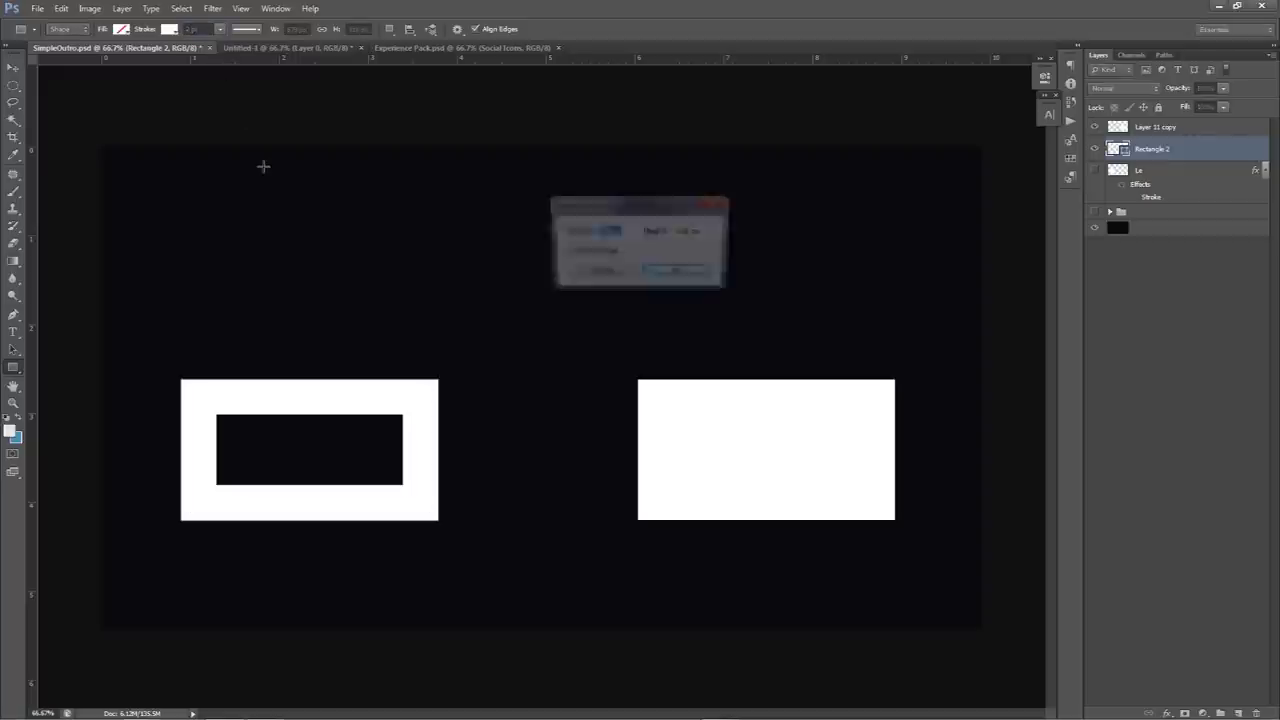
key(Escape)
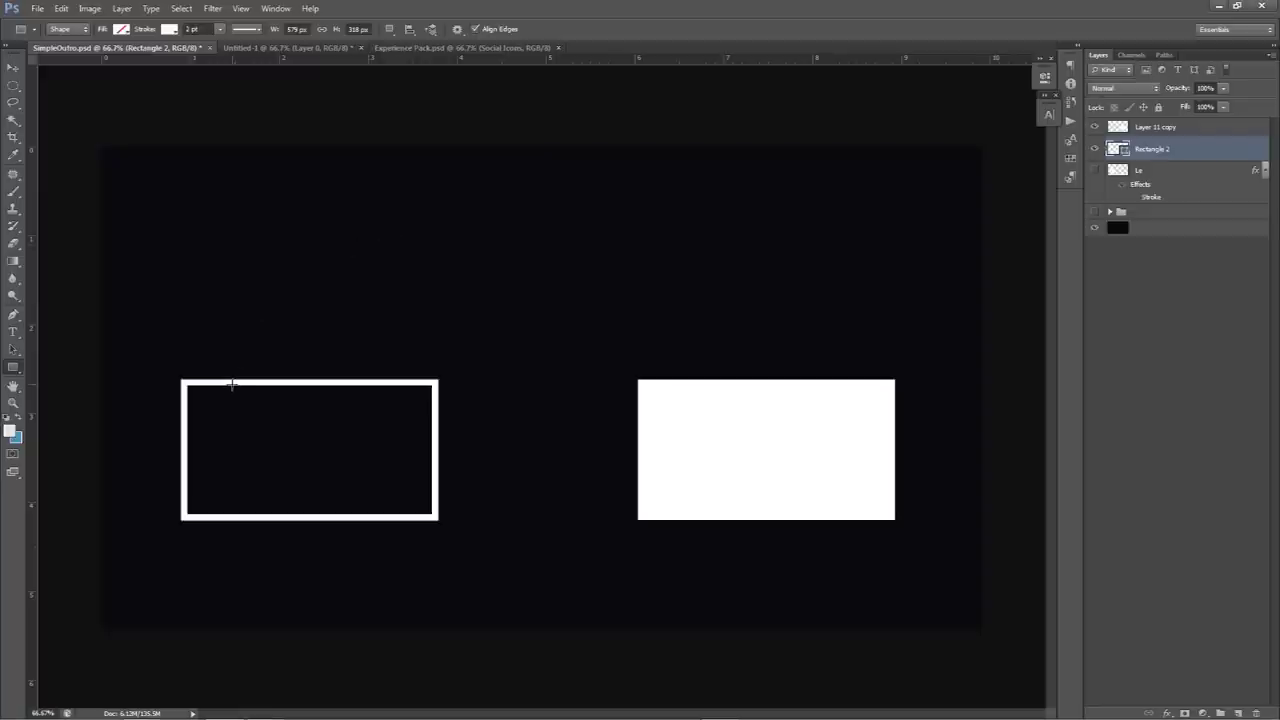
click(200, 29)
text(3)
key(Return)
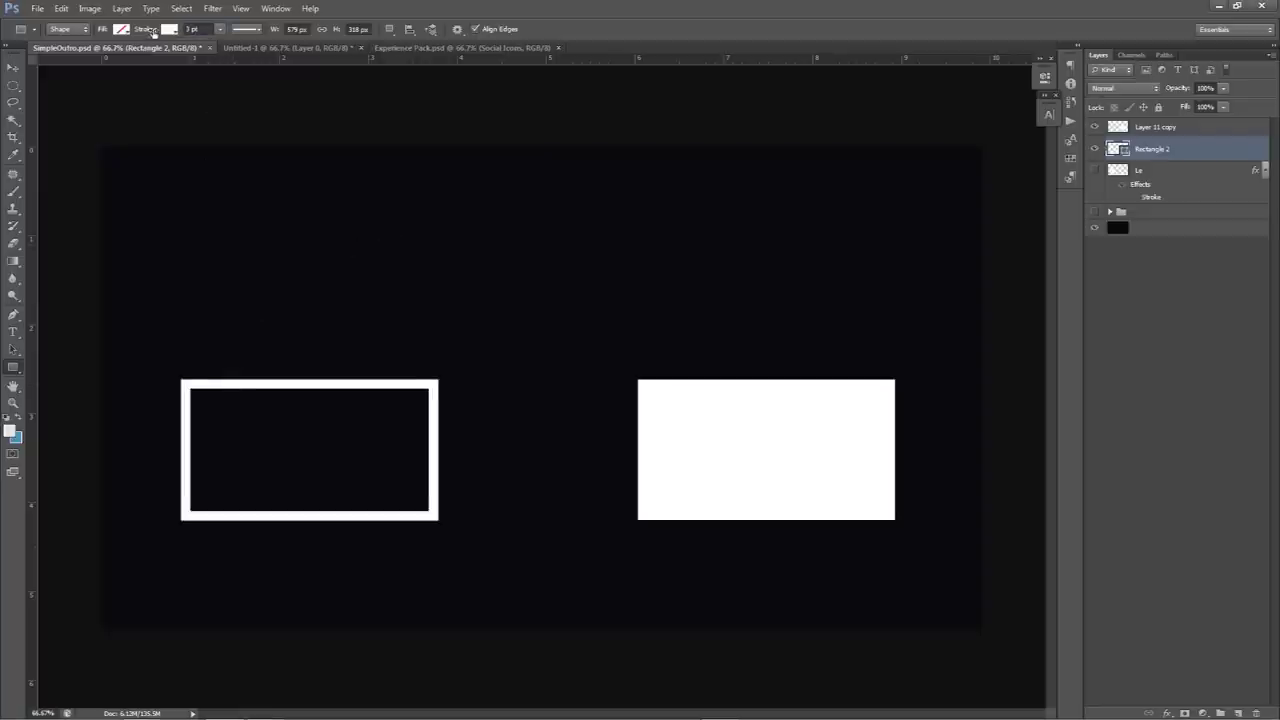
click(13, 67)
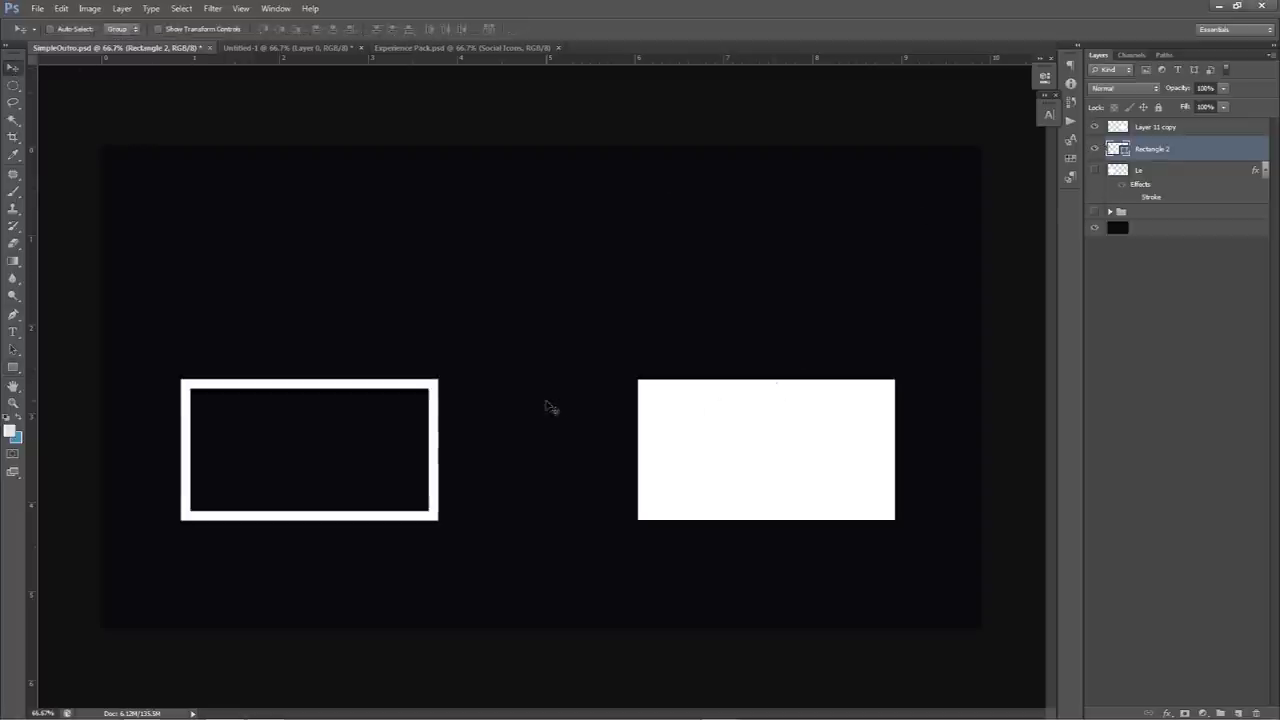
Duplicate the left outline frame onto the right side and delete the unused stroke layer
drag(236, 380, 651, 377)
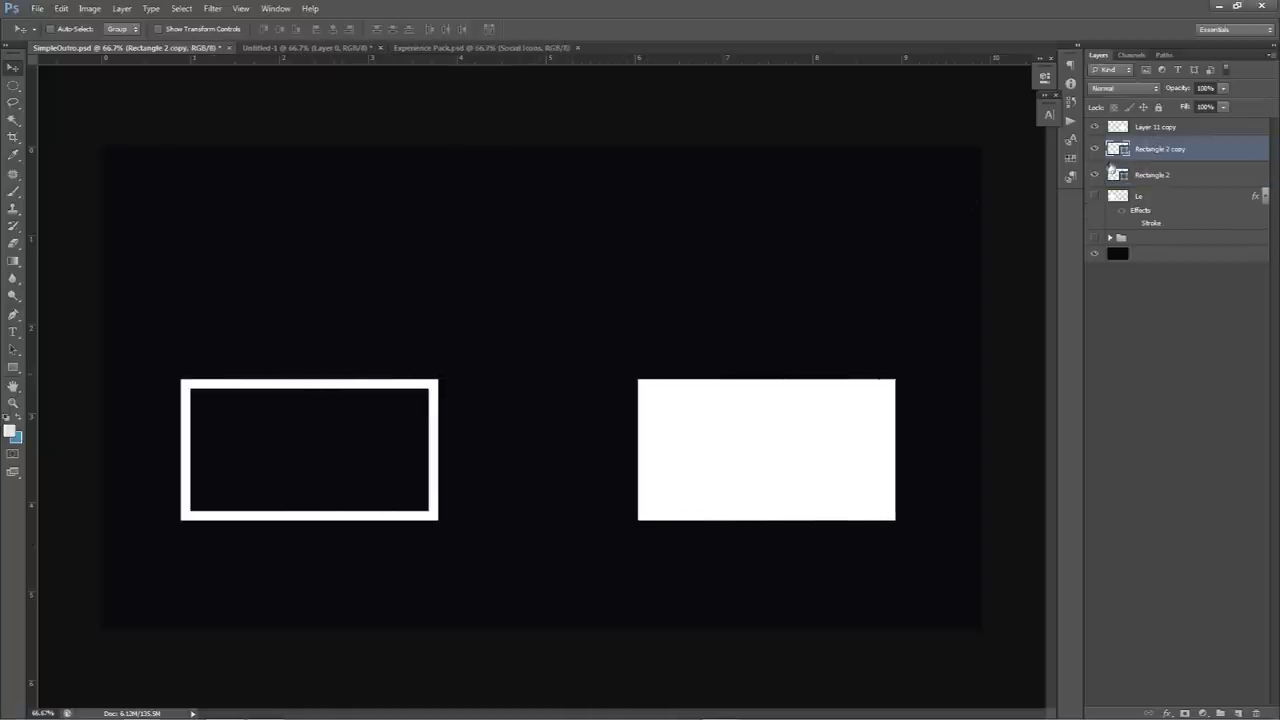
click(1152, 138)
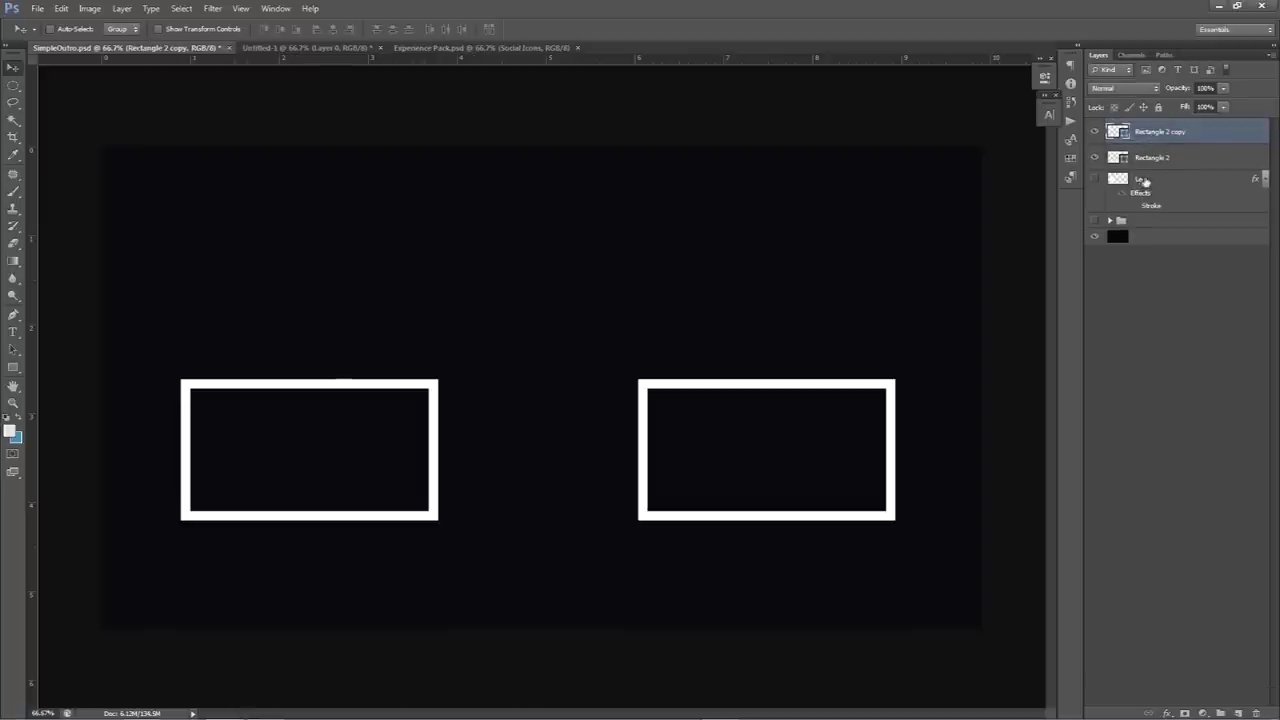
click(1143, 180)
key(Delete)
Rename the frame layers 'Left' and 'Right', then shift both frames slightly right
double_click(1150, 158)
text(Left)
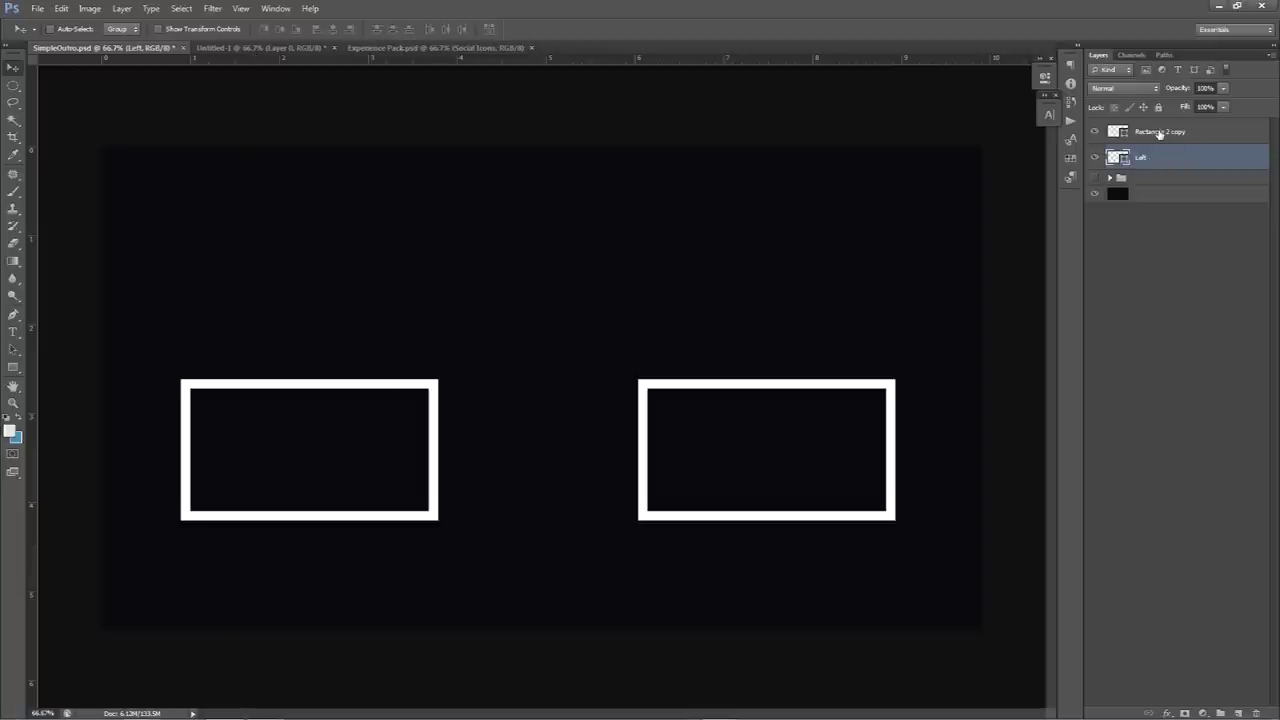
double_click(1160, 131)
text(Right)
key(Return)
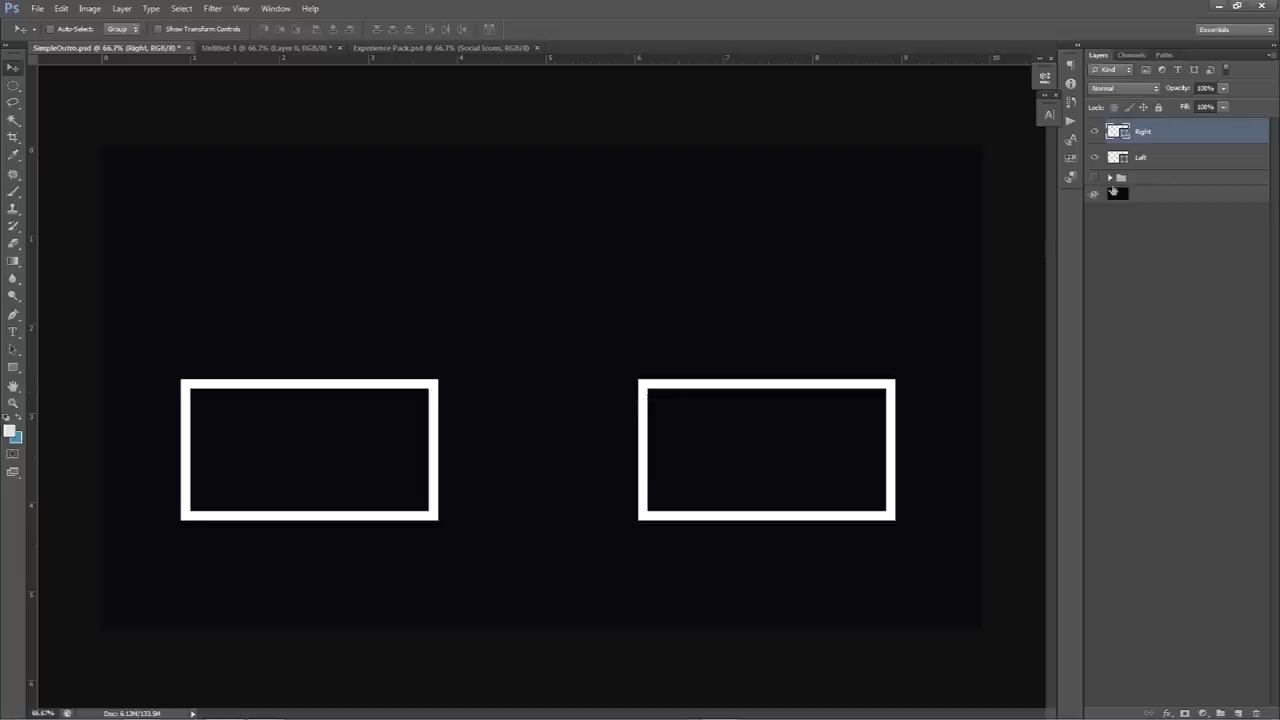
shift+click(1159, 162)
drag(668, 370, 672, 370)
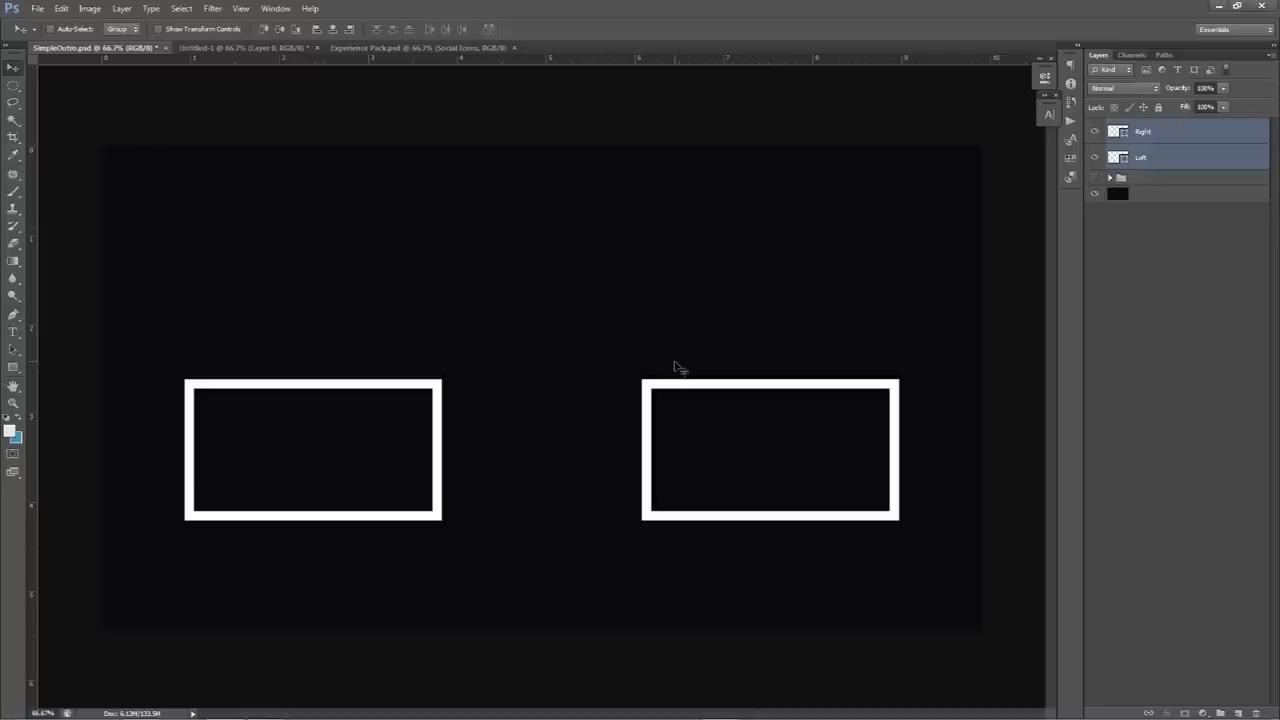
Add a Lemon/Milk NEXT VIDEO heading above the left frame and copy it above the right frame
key(b)
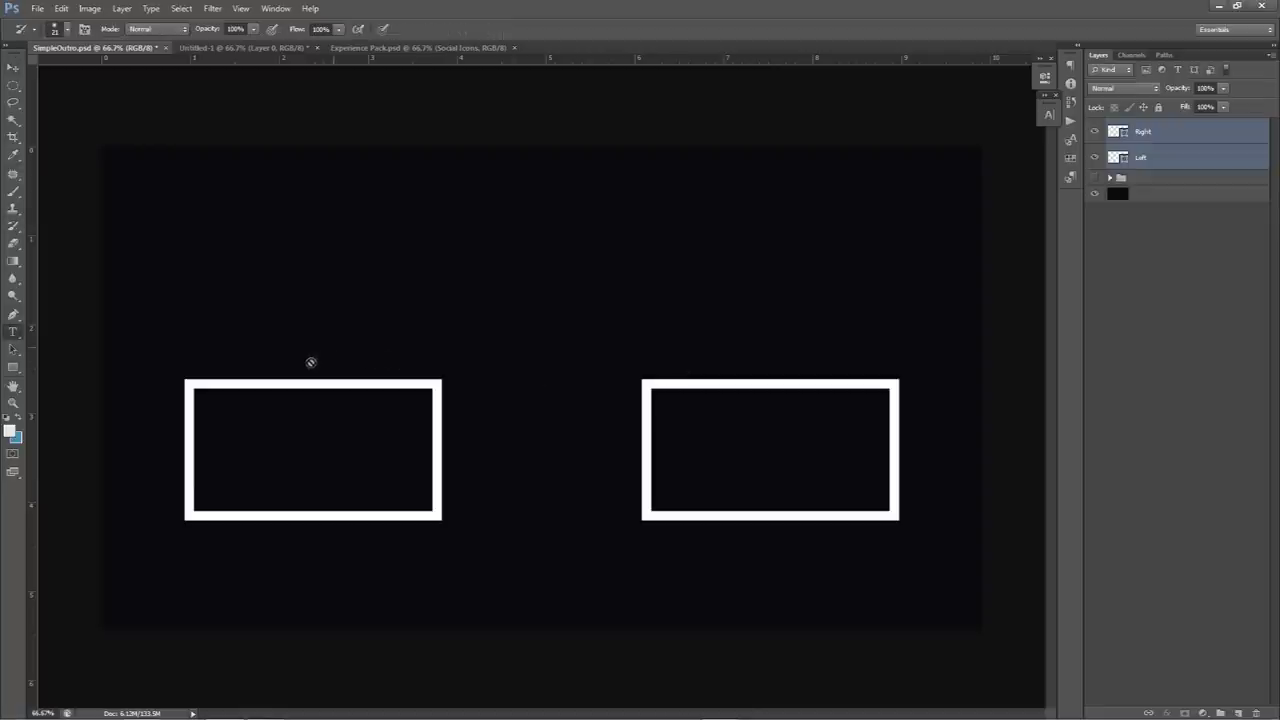
key(t)
click(311, 365)
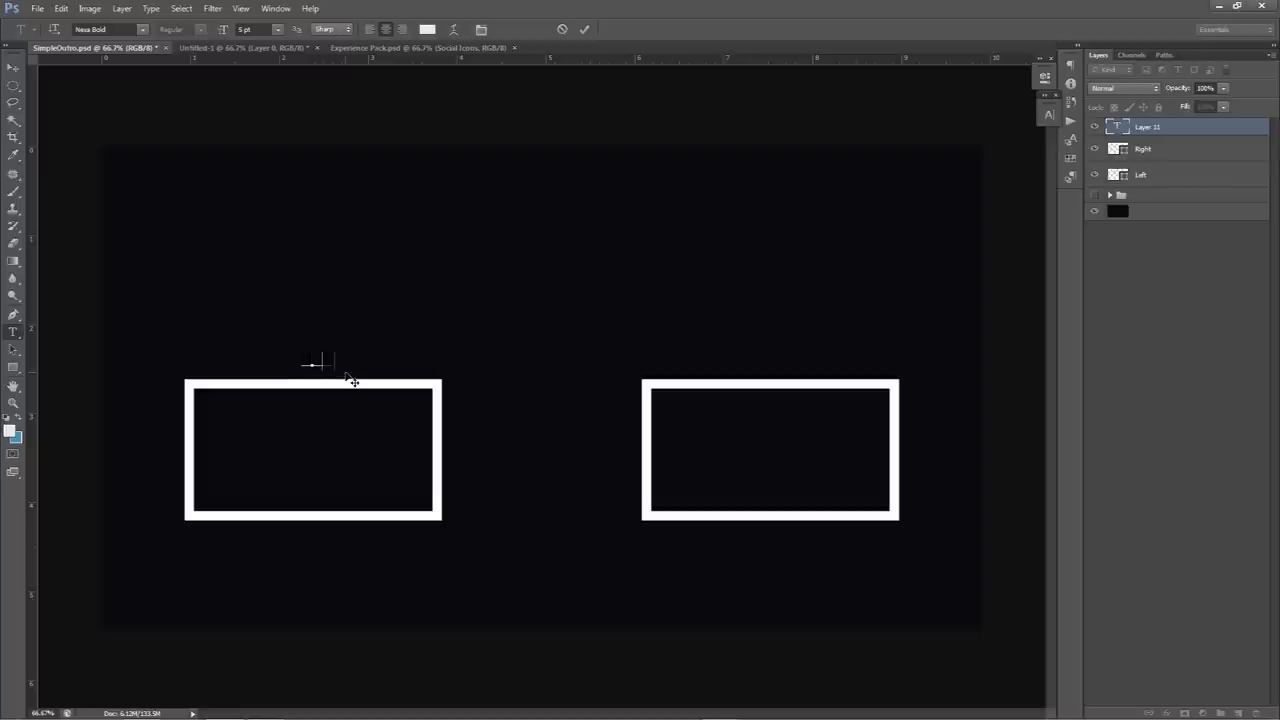
text(NEXT VIDEO)
key(ctrl+a)
click(104, 29)
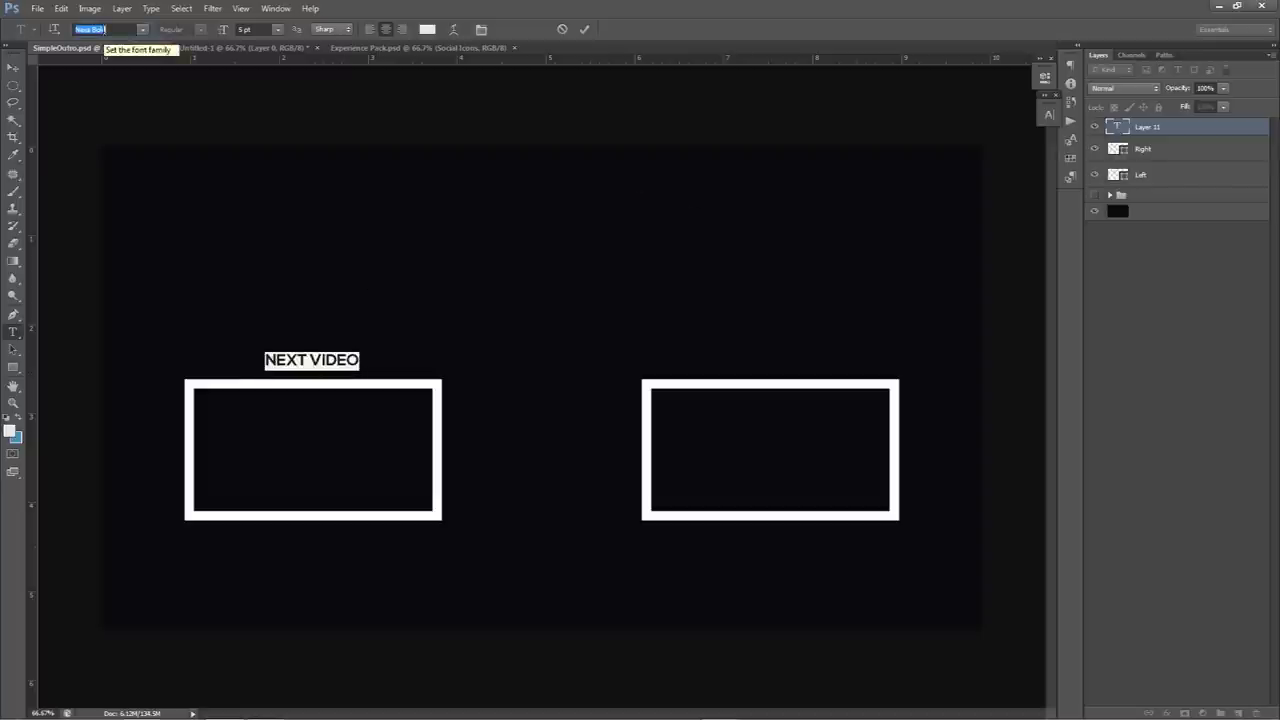
text(Mic)
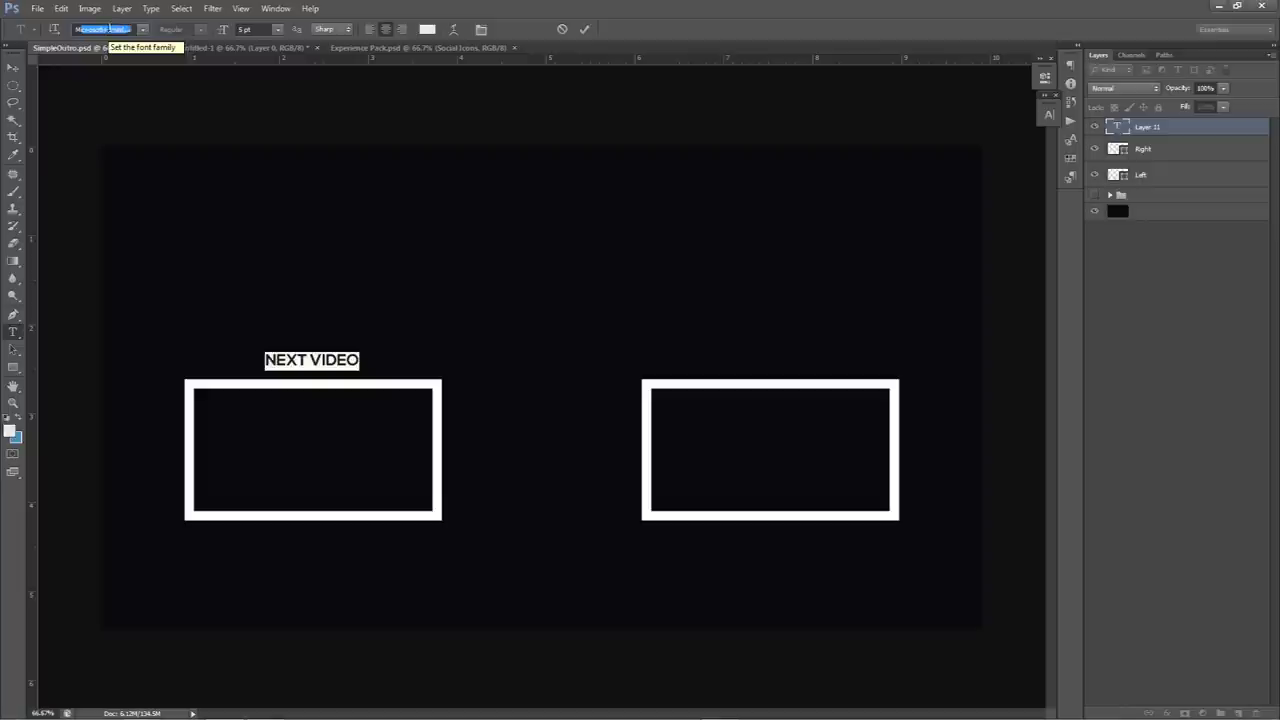
text(oa)
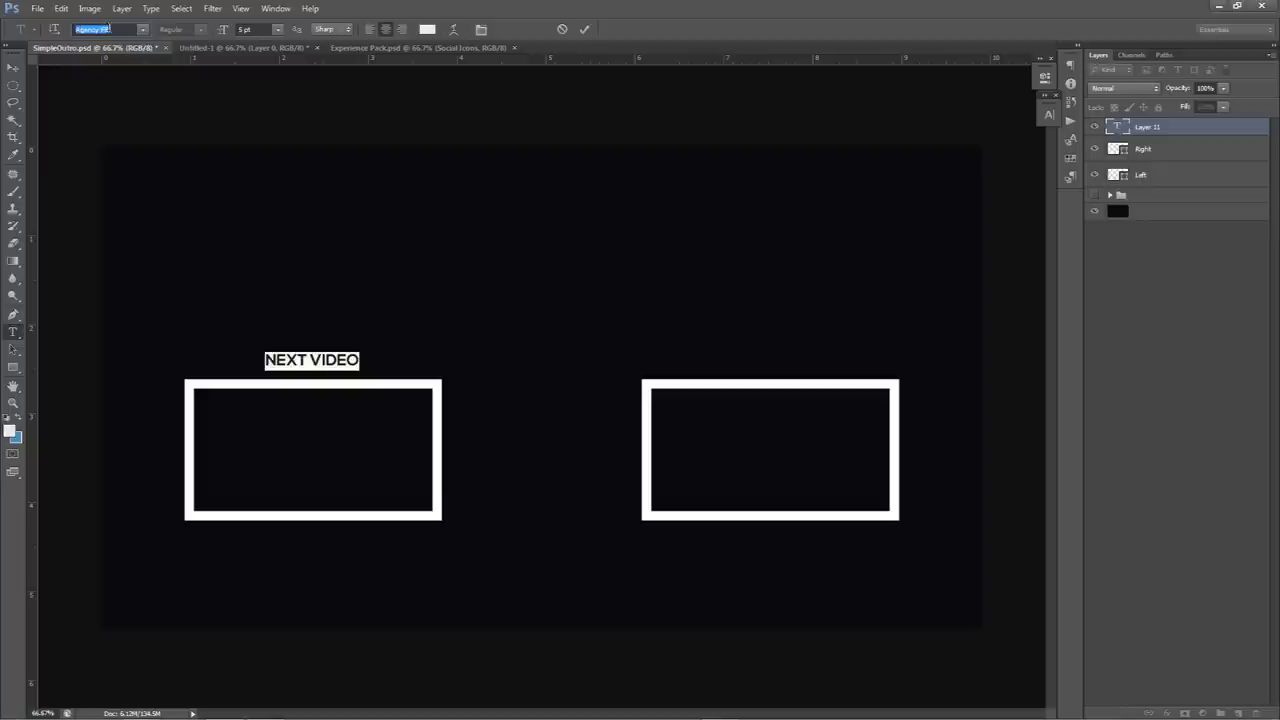
key(Return)
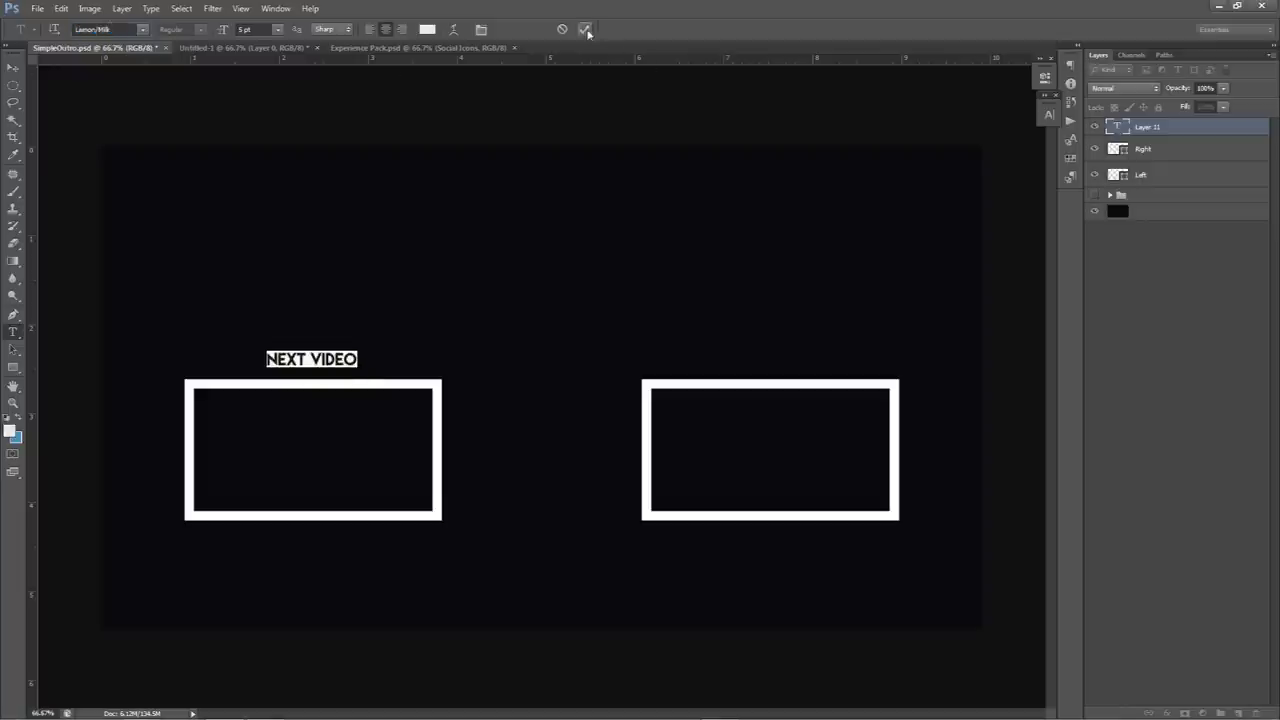
click(584, 29)
key(v)
drag(361, 308, 793, 322)
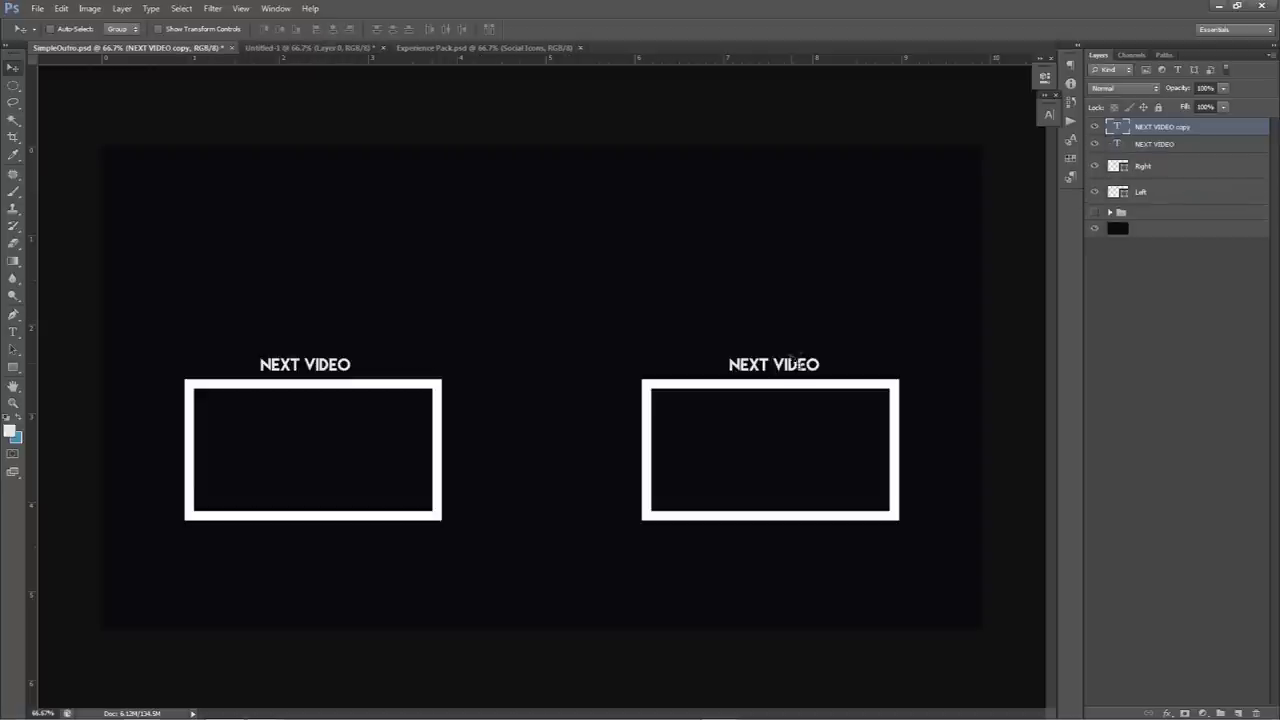
Retype the copied right-hand heading as PREVIOUS VIDEO
key(t)
click(785, 364)
key(ctrl+a)
text(PREVI)
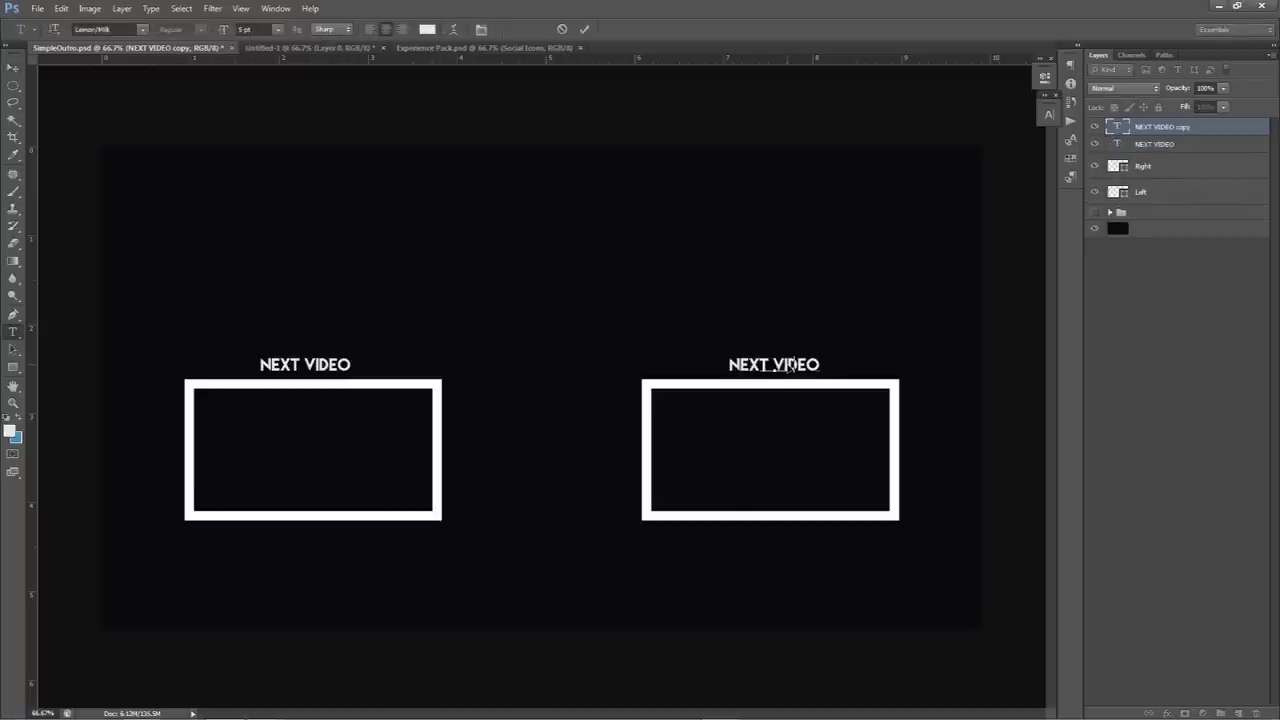
text(OUS VIDEO)
click(584, 29)
Move the NEXT VIDEO heading so it is centred over the left frame
key(v)
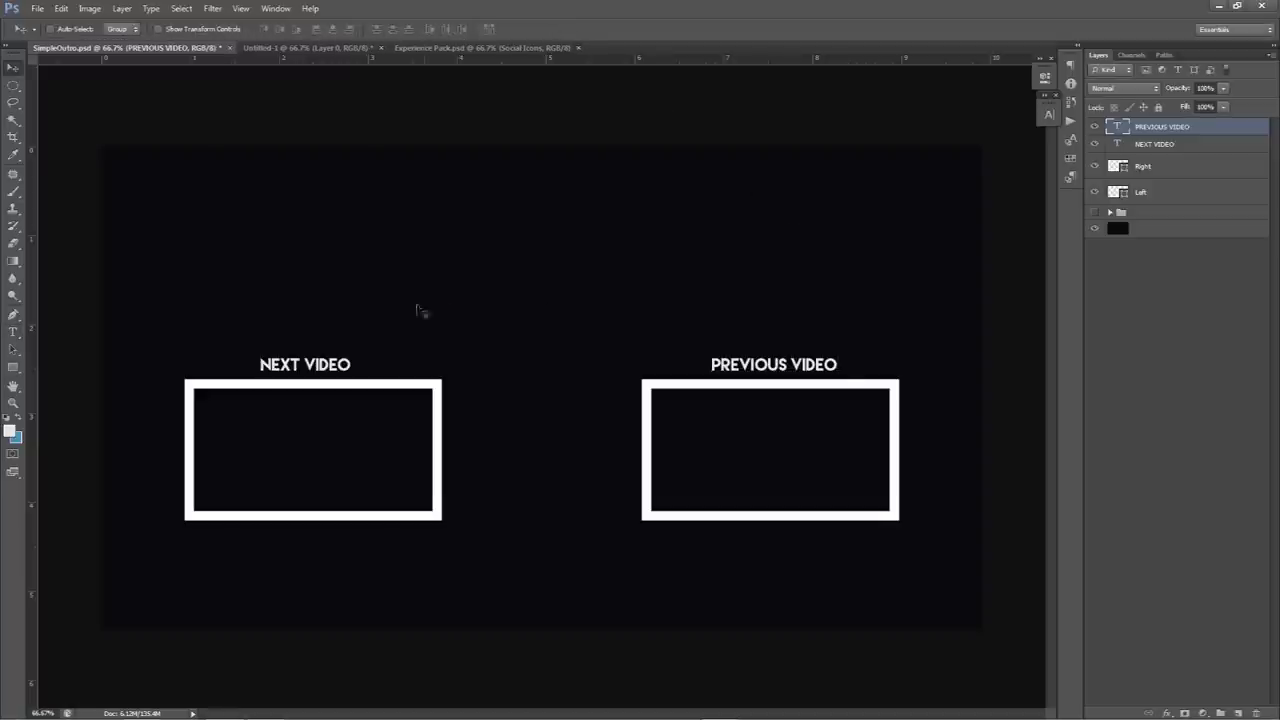
click(1155, 146)
drag(396, 266, 400, 268)
mouse_move(351, 340)
mouse_down()
mouse_move(429, 340)
mouse_move(417, 363)
mouse_move(322, 364)
mouse_move(358, 364)
mouse_up()
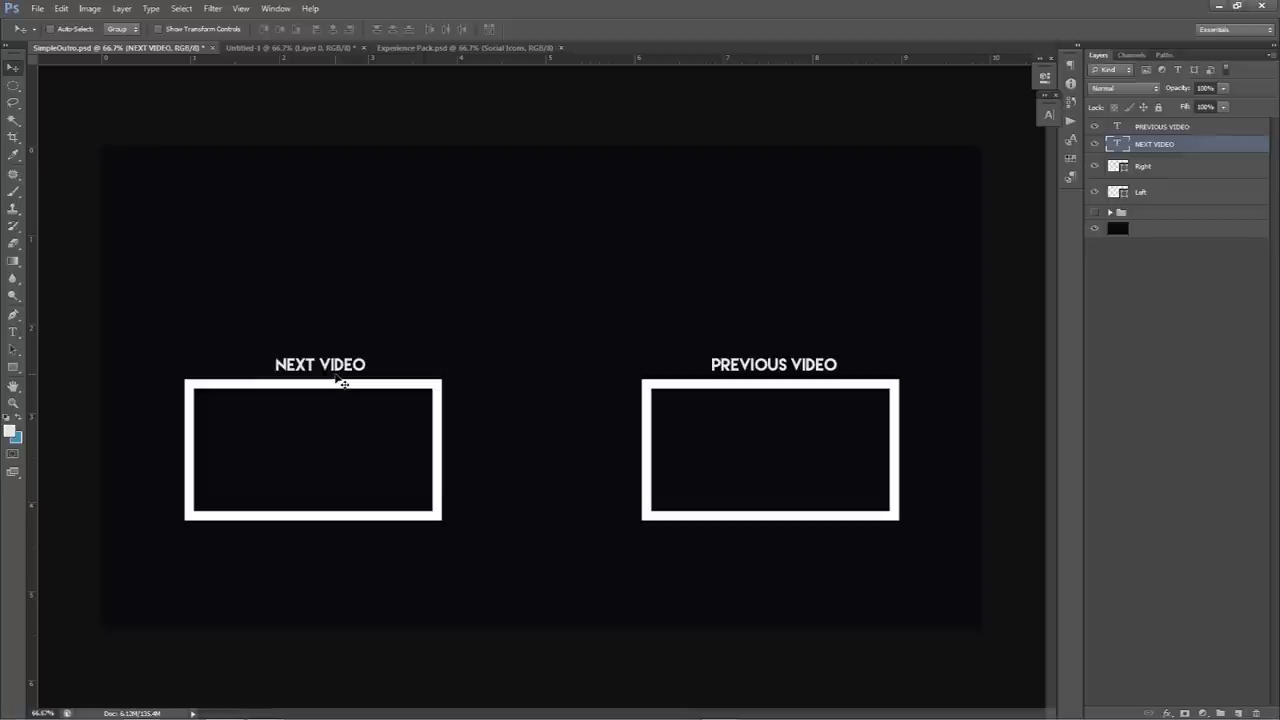
Create a new layer and draw a small circular selection left of NEXT VIDEO
click(12, 367)
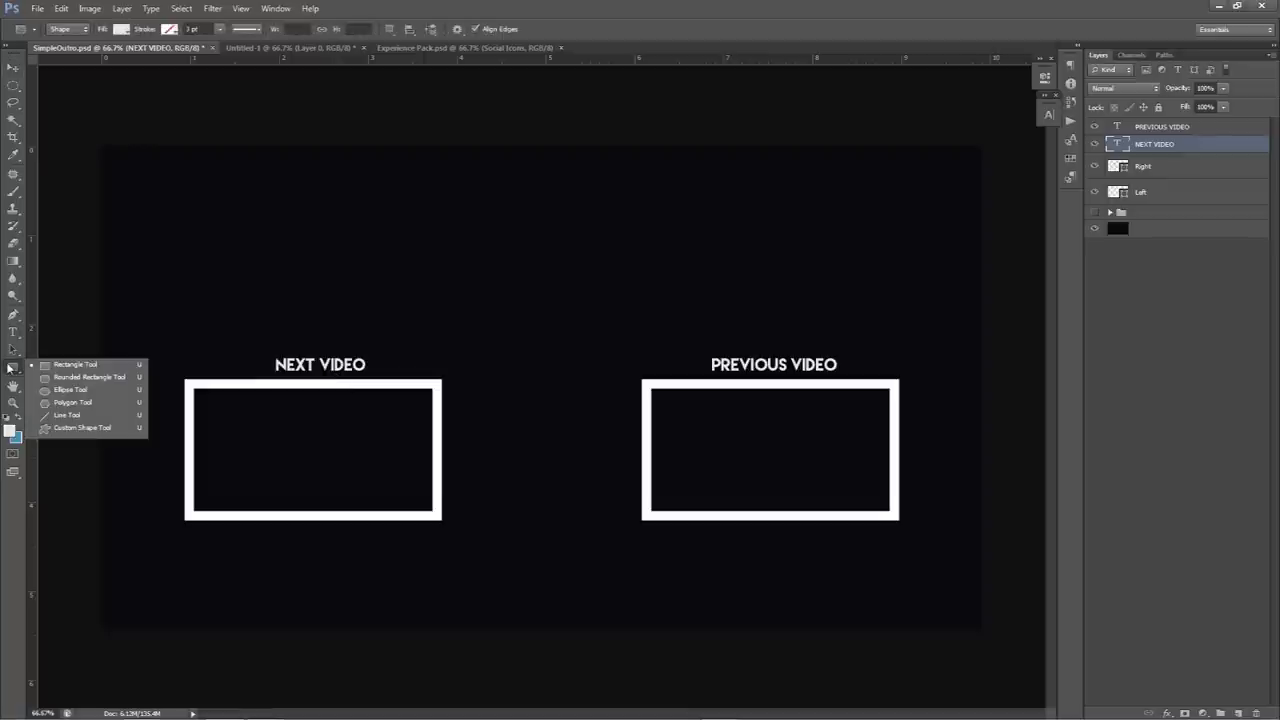
click(68, 389)
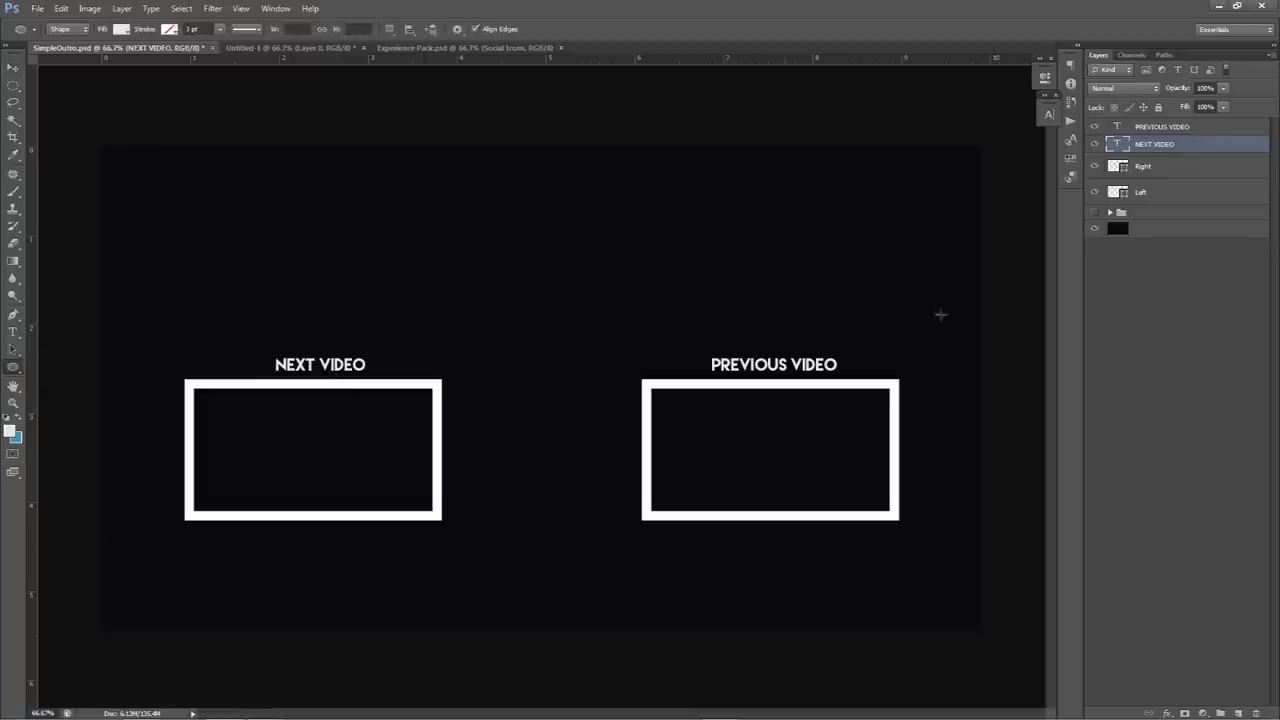
click(1238, 713)
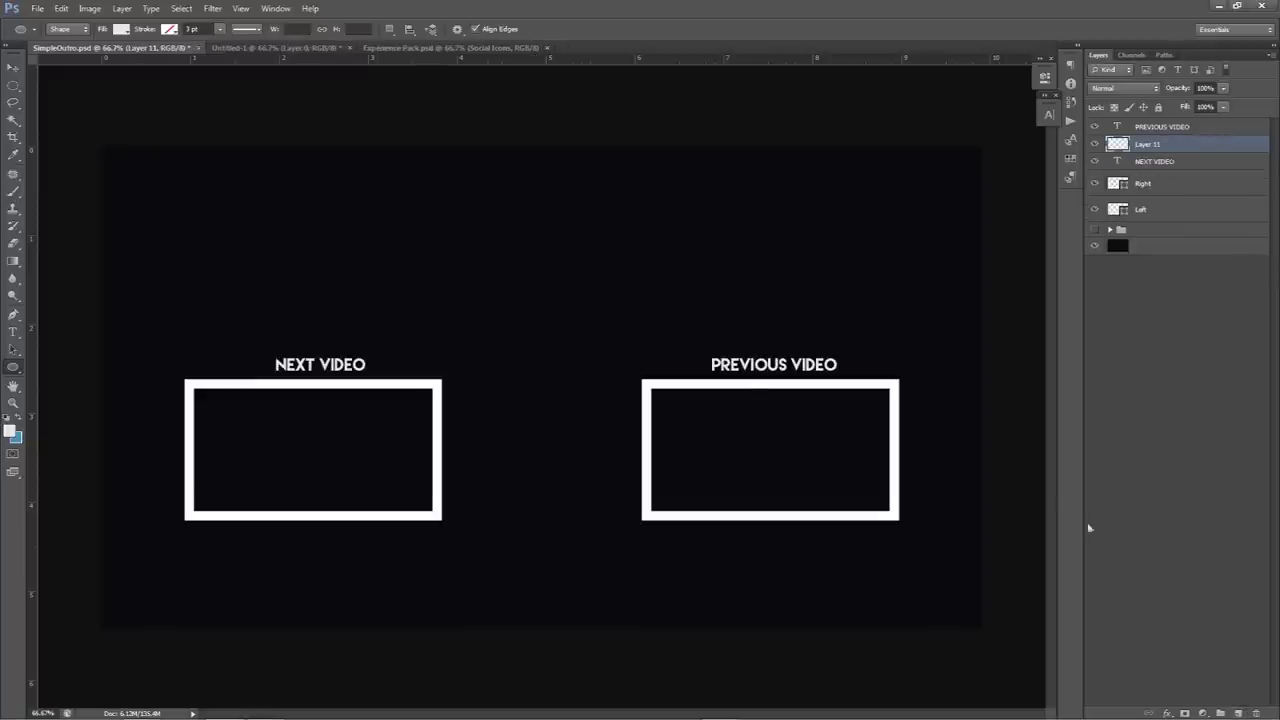
click(13, 87)
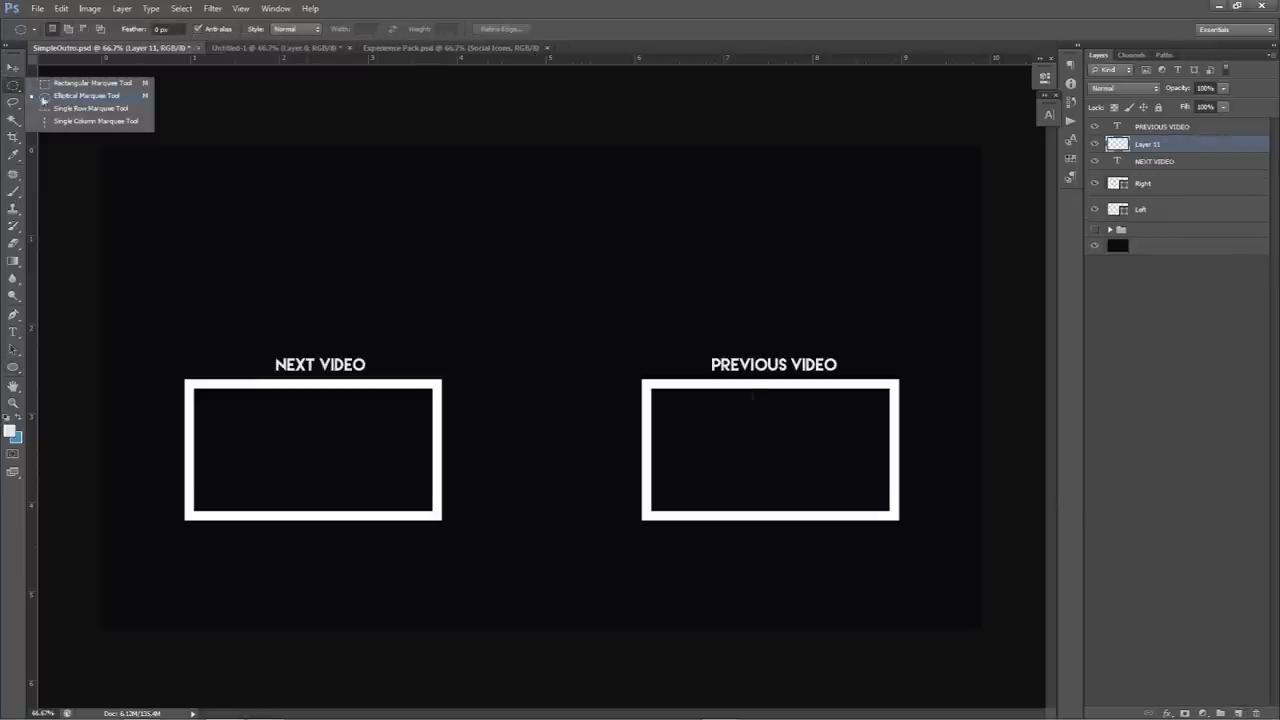
click(78, 100)
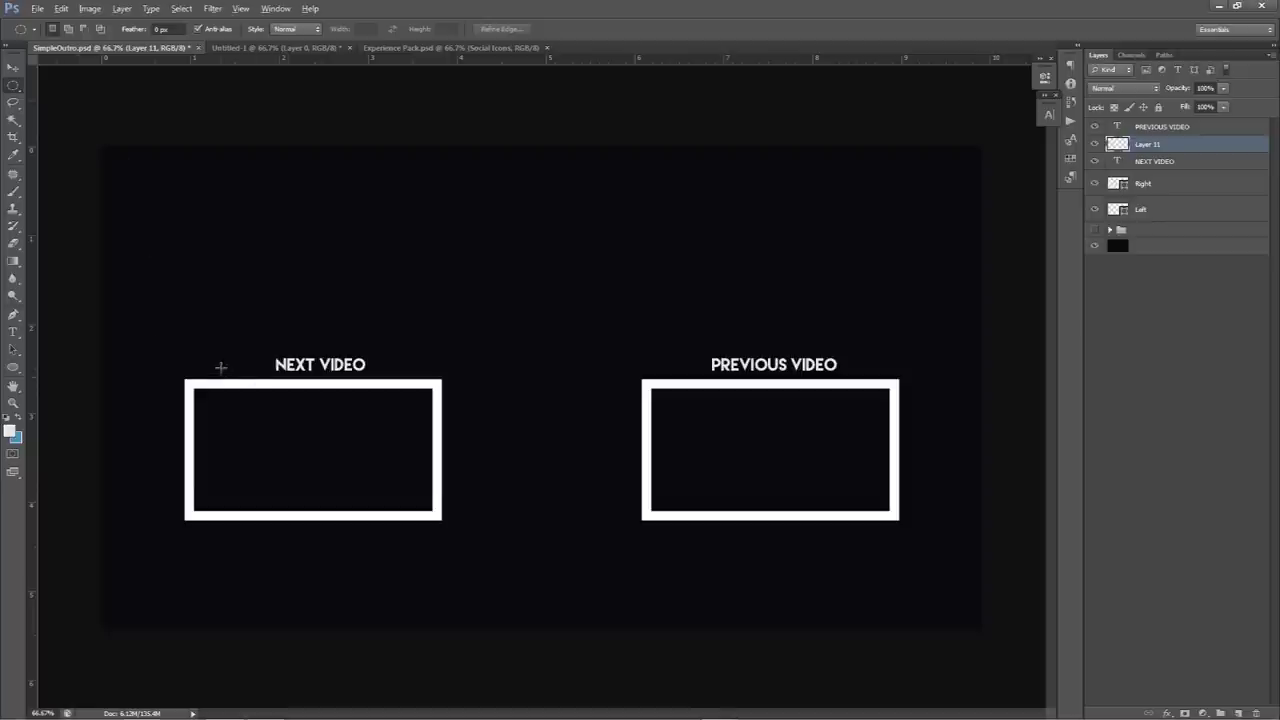
scroll(220, 368, up, 5)
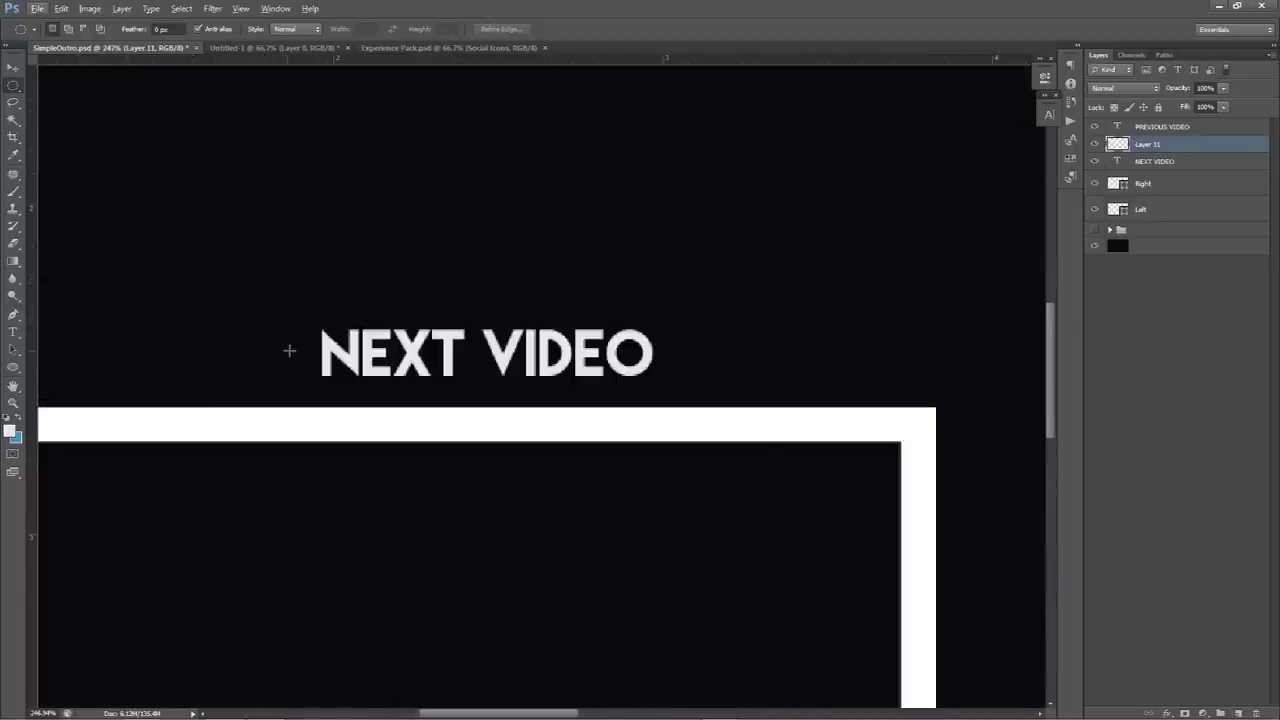
drag(298, 355, 313, 368)
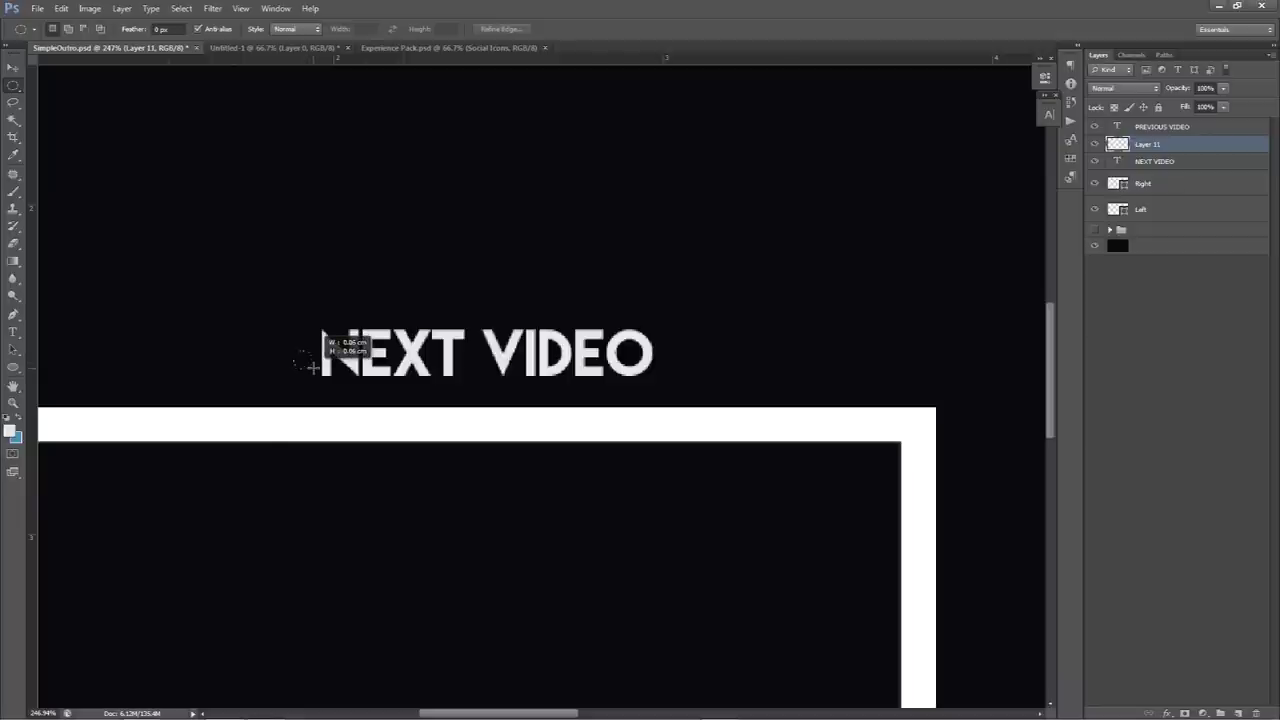
drag(313, 368, 299, 334)
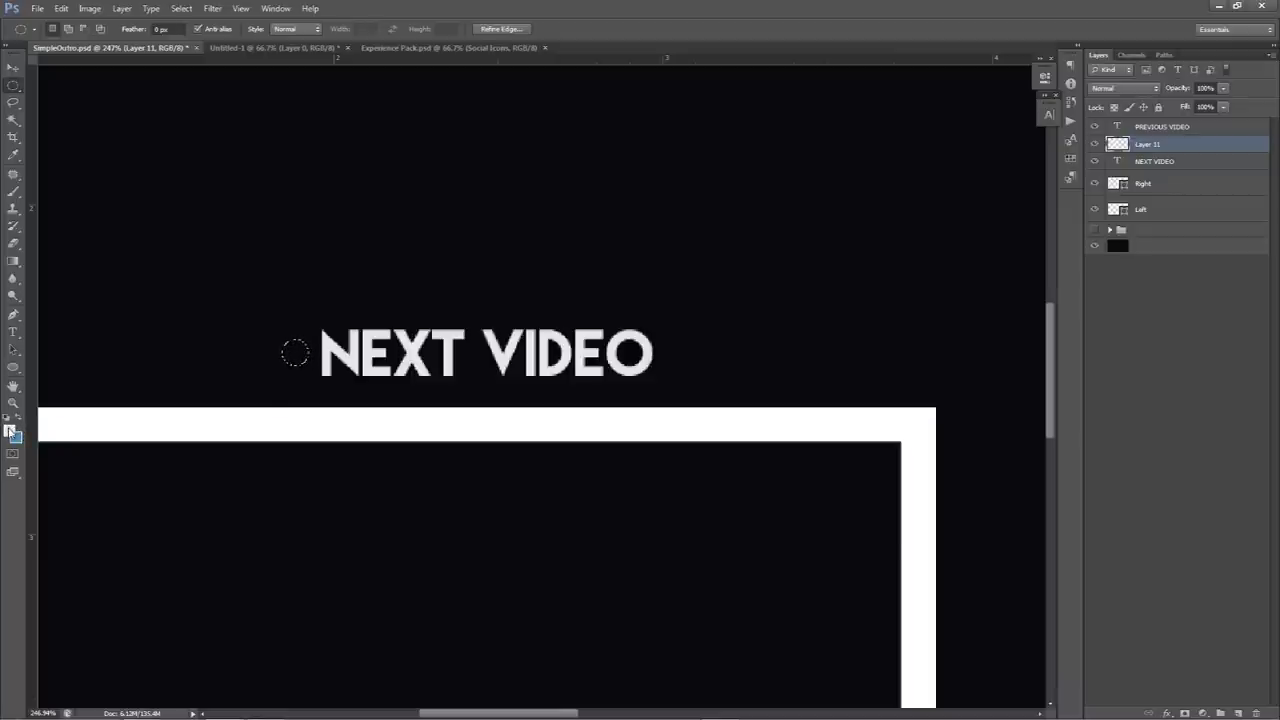
Fill the circle with the yellow-green foreground colour #a3d93b
click(10, 430)
drag(1004, 460, 1004, 485)
click(1109, 347)
key(alt+BackSpace)
Open the selection's Fill dialog with a custom colour option, then cancel it
right_click(367, 318)
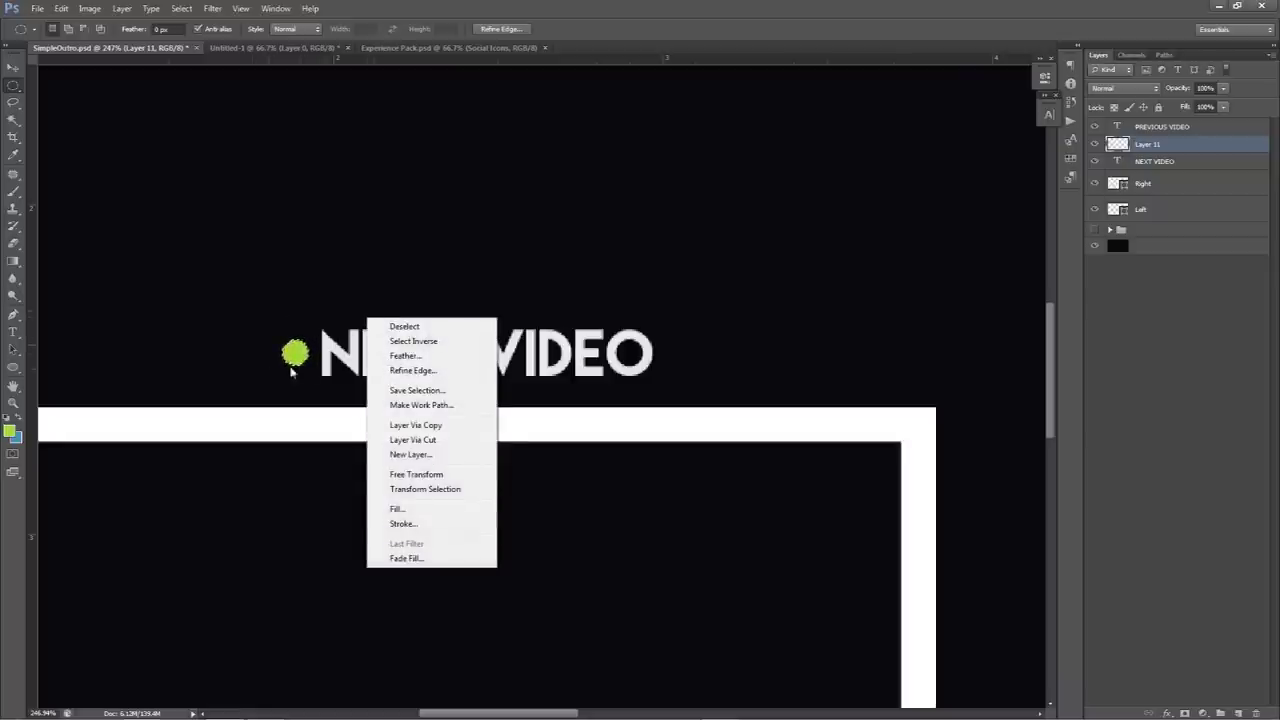
click(398, 508)
click(612, 218)
click(609, 234)
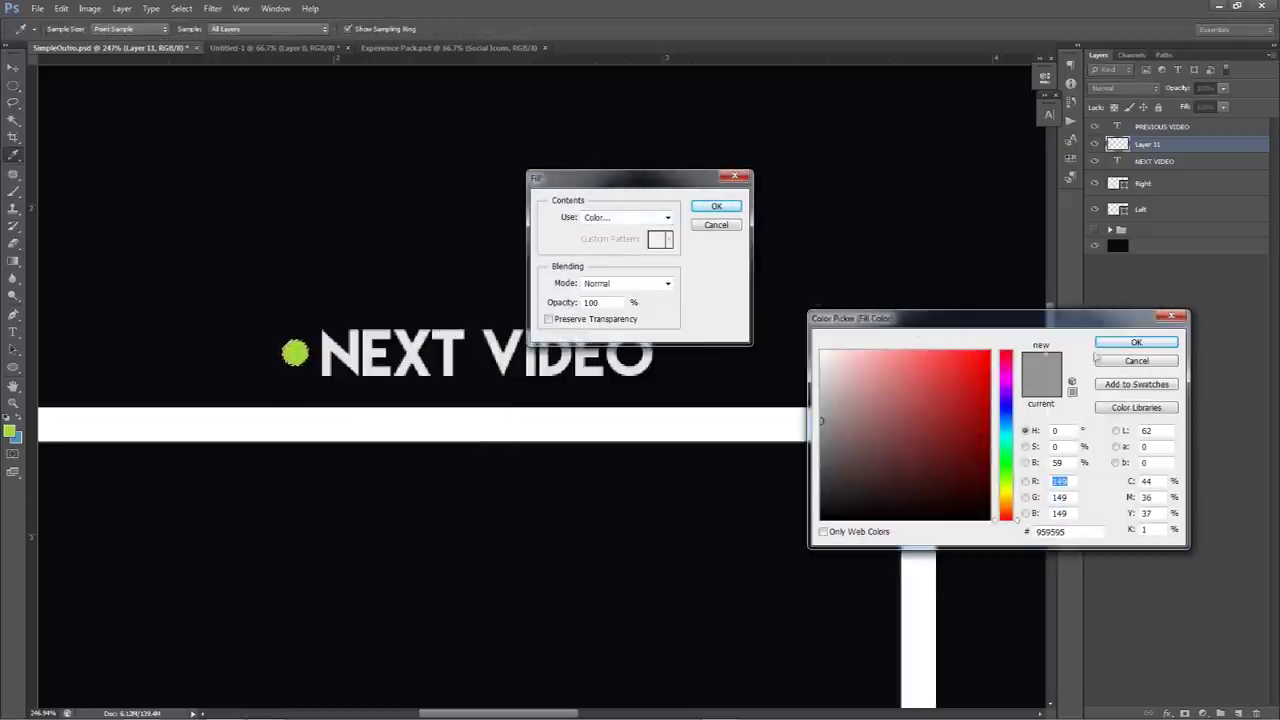
click(1136, 362)
click(716, 225)
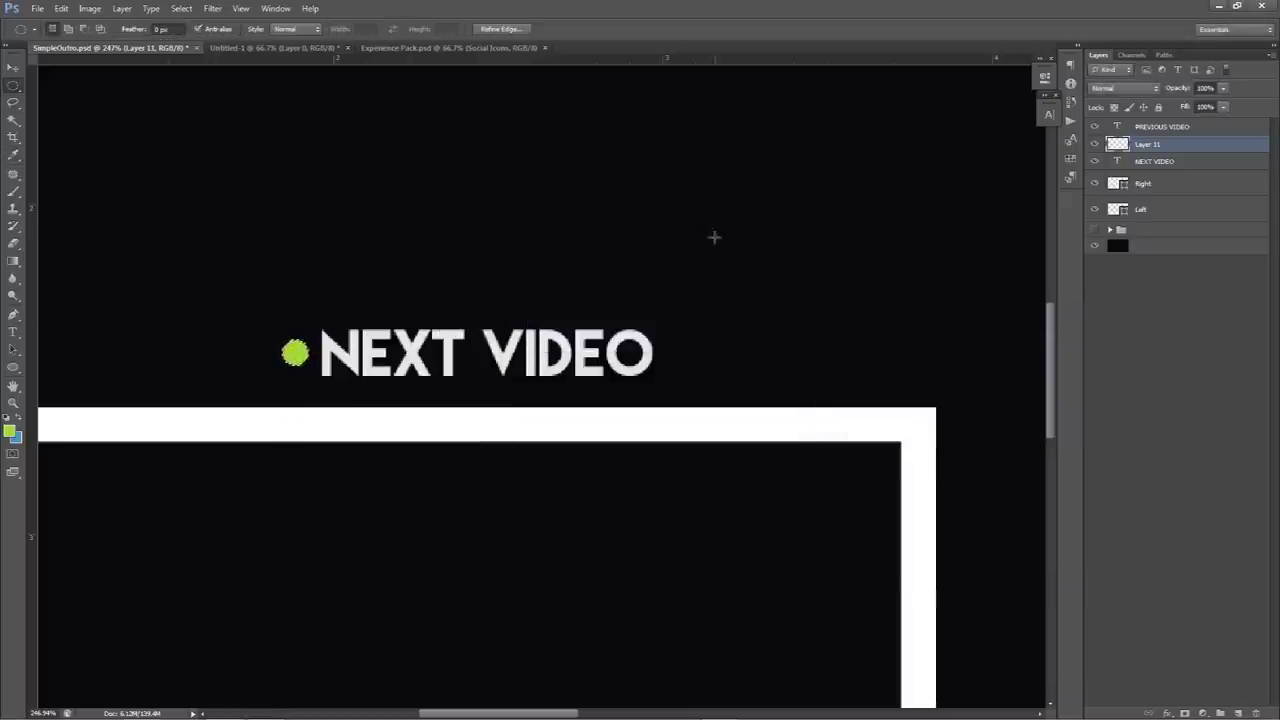
key(v)
scroll(746, 348, down, 6)
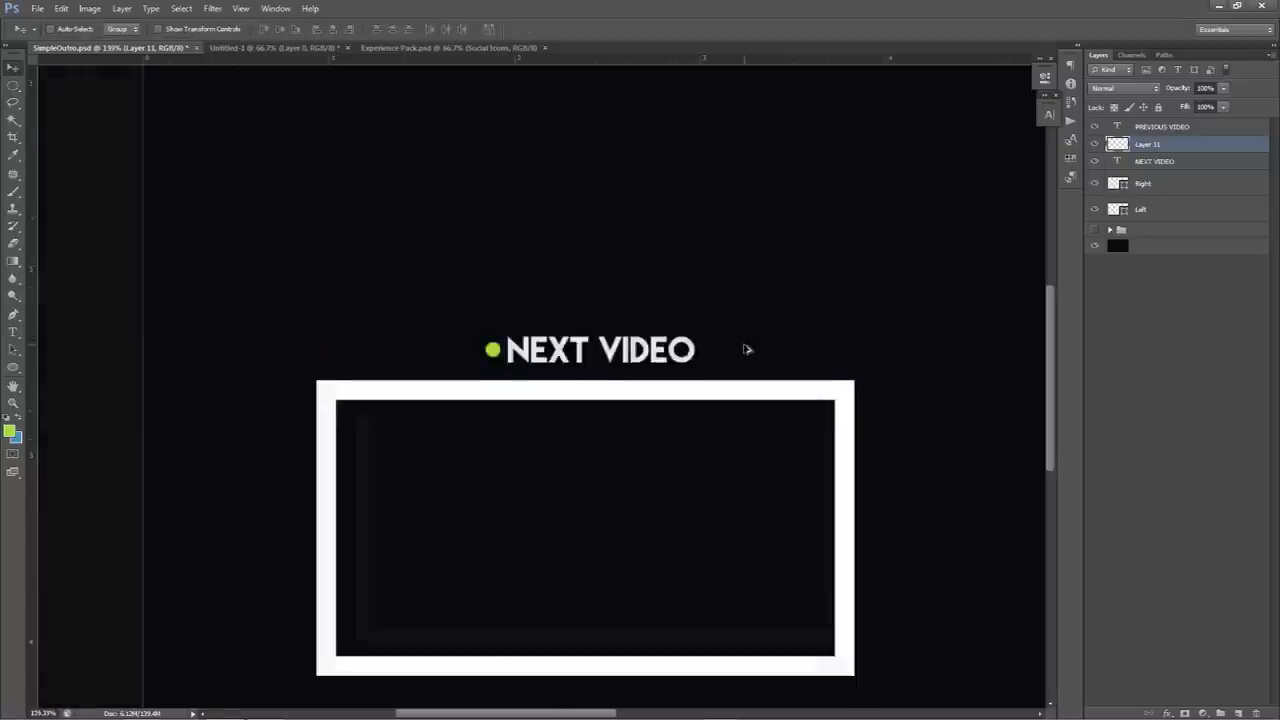
Zoom out and Alt-drag a copy of the green dot to the left of PREVIOUS VIDEO
scroll(746, 348, down, 1)
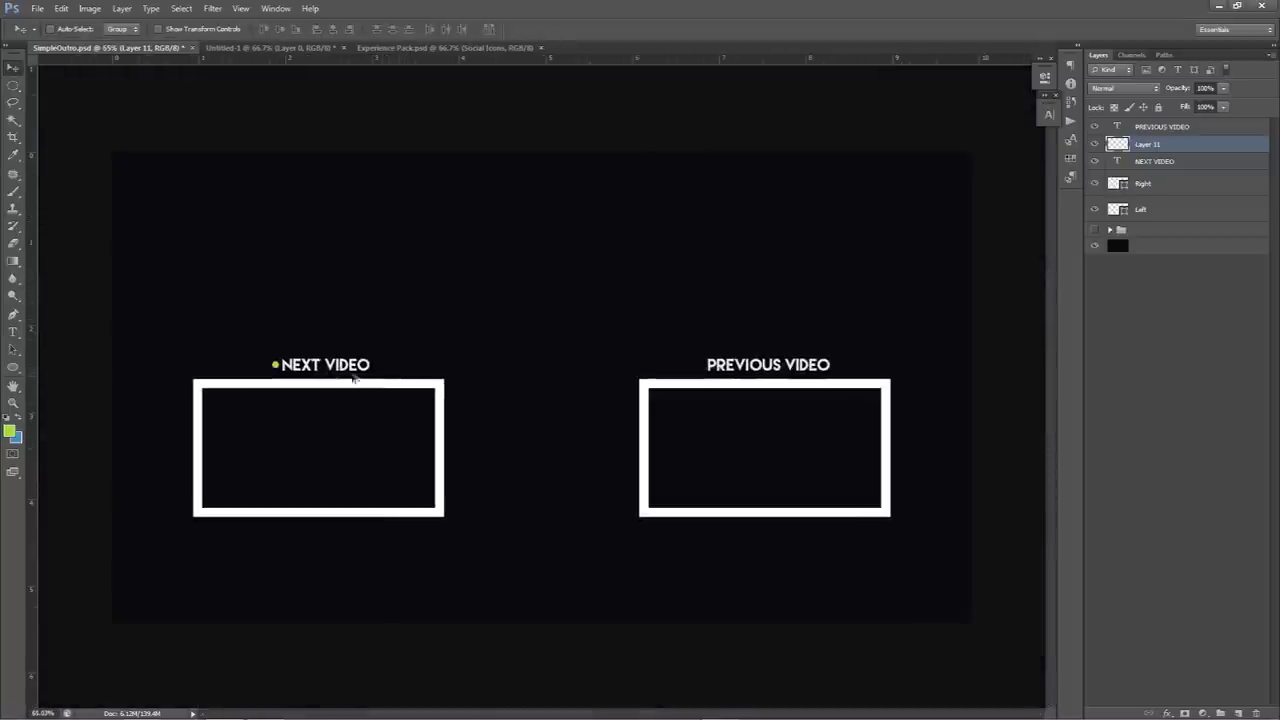
drag(324, 374, 748, 379)
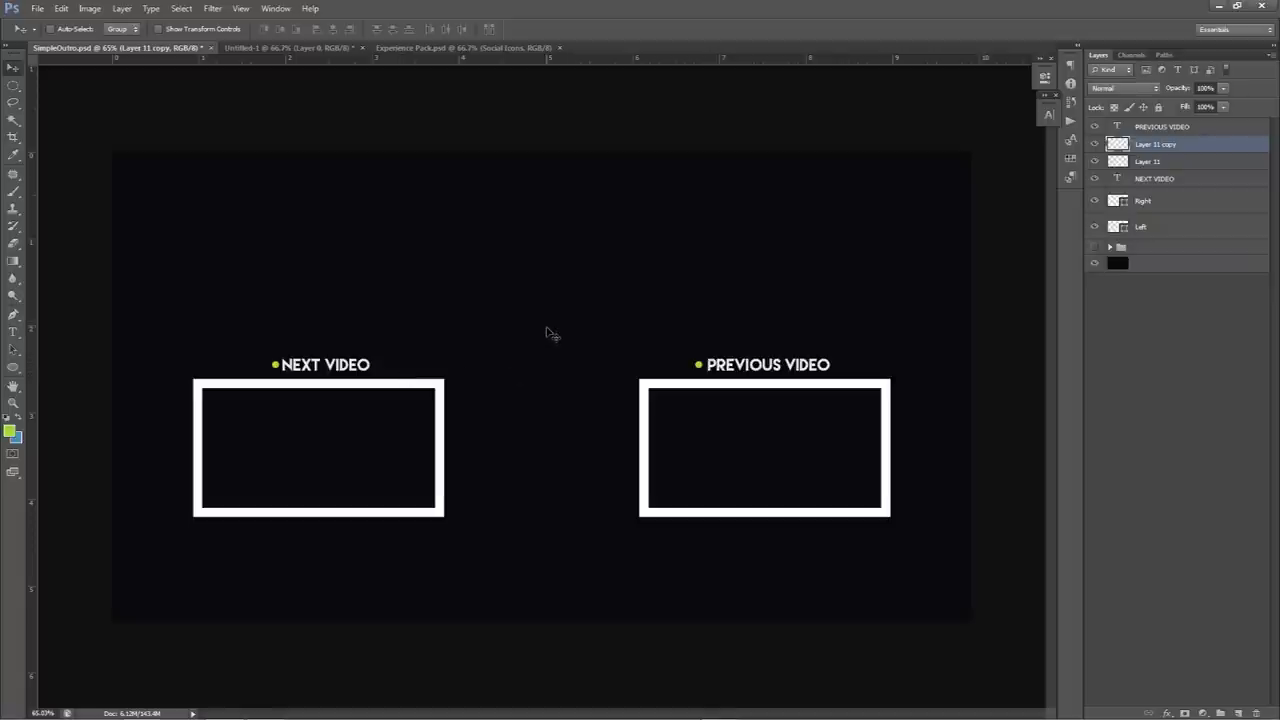
Type IF YOU ENJOYED THIS VIDEO DROP A LIKE! below the frames and centre it
key(t)
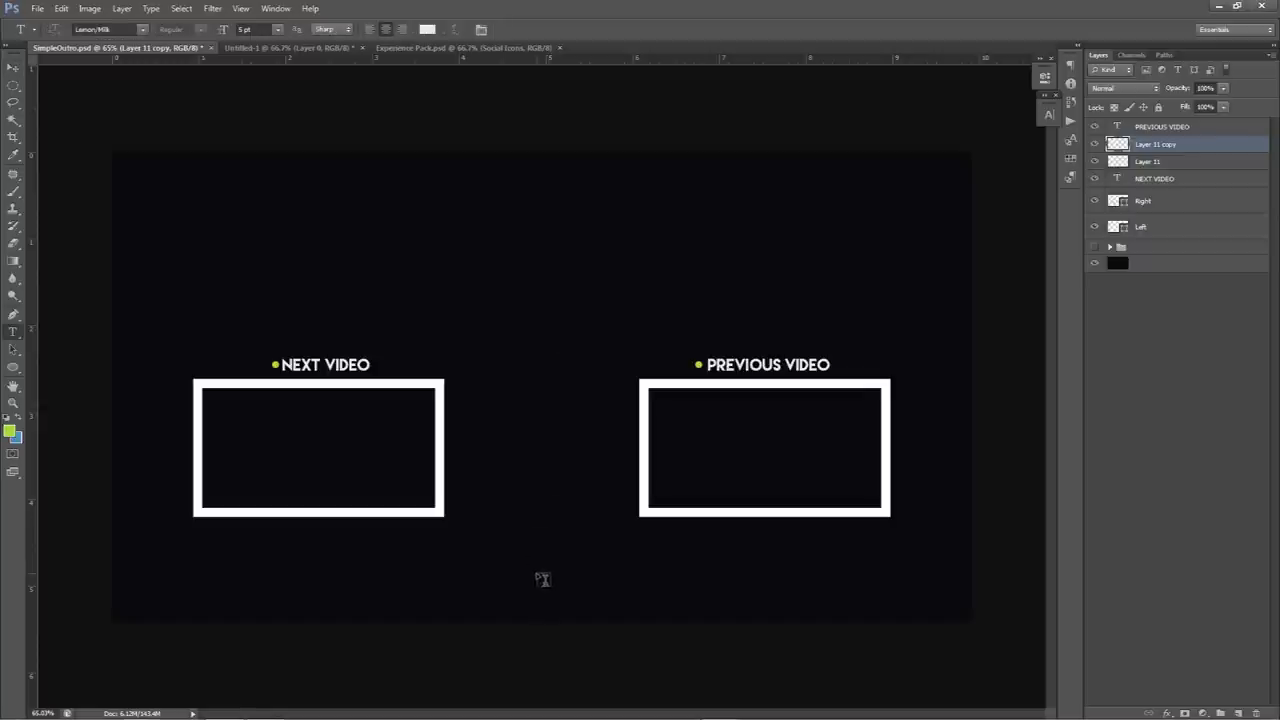
click(536, 573)
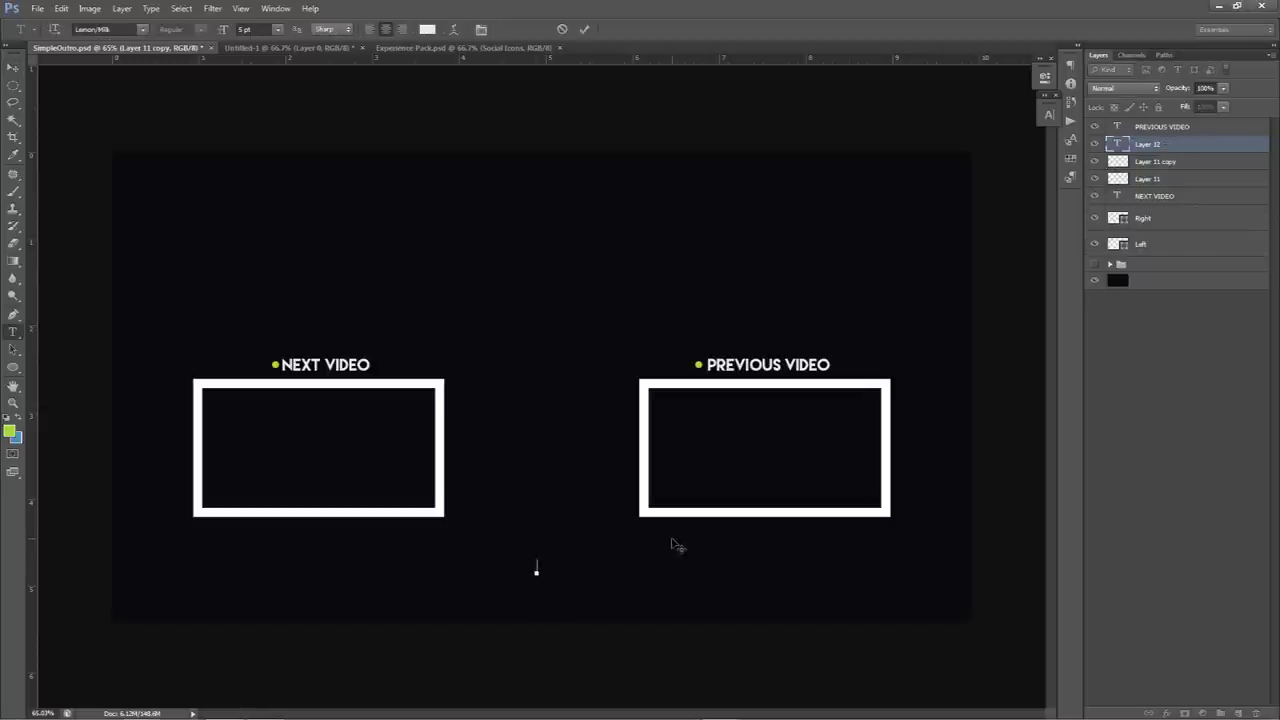
text(SUBSCRIBE)
text( THIS VI)
text(DEO D)
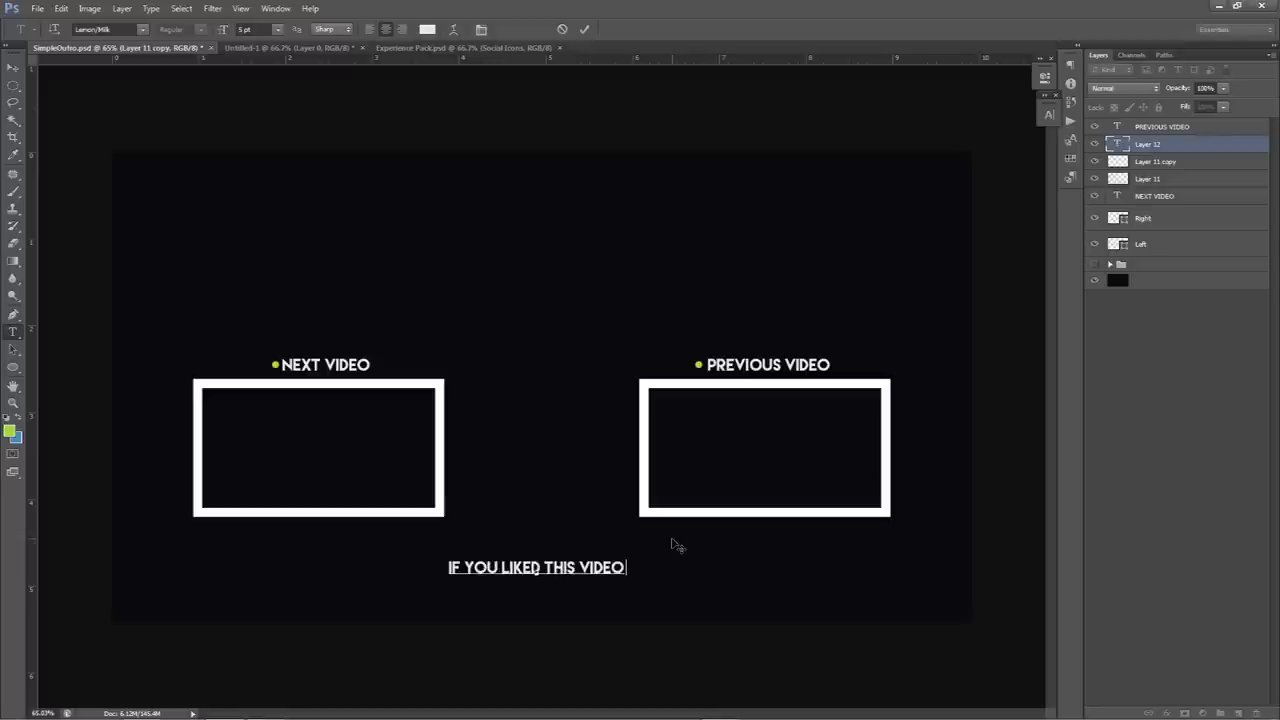
key(BackSpace)
key(BackSpace)
key(ctrl+a)
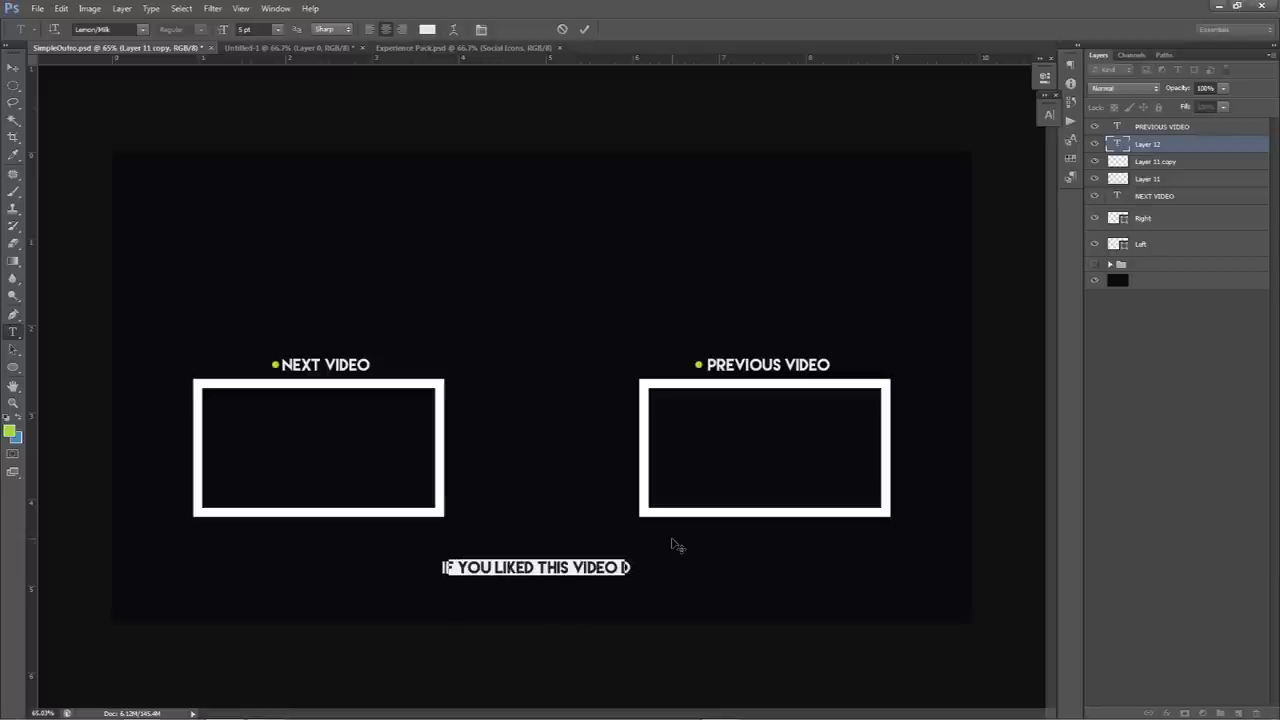
click(543, 567)
key(BackSpace)
key(BackSpace)
key(BackSpace)
key(BackSpace)
key(BackSpace)
text(ENJOYED)
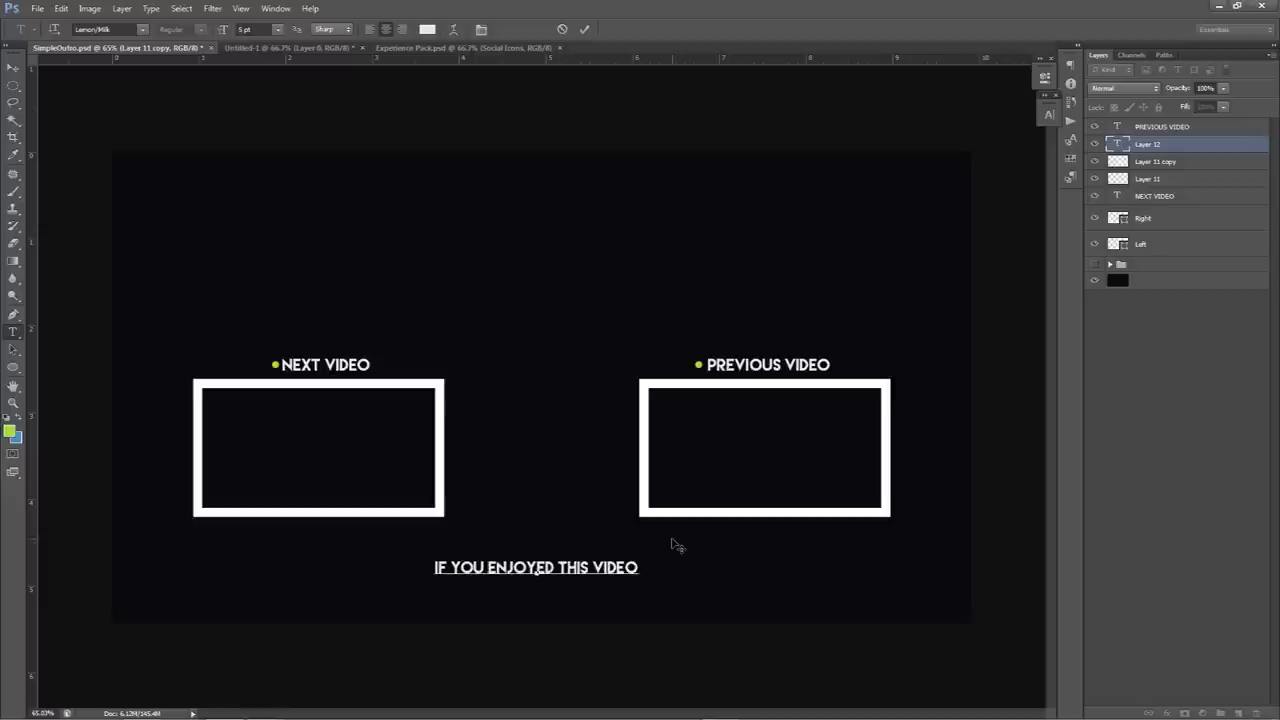
text( THIS VIDEO DROP A LIKE!)
click(584, 29)
key(v)
drag(529, 558, 533, 557)
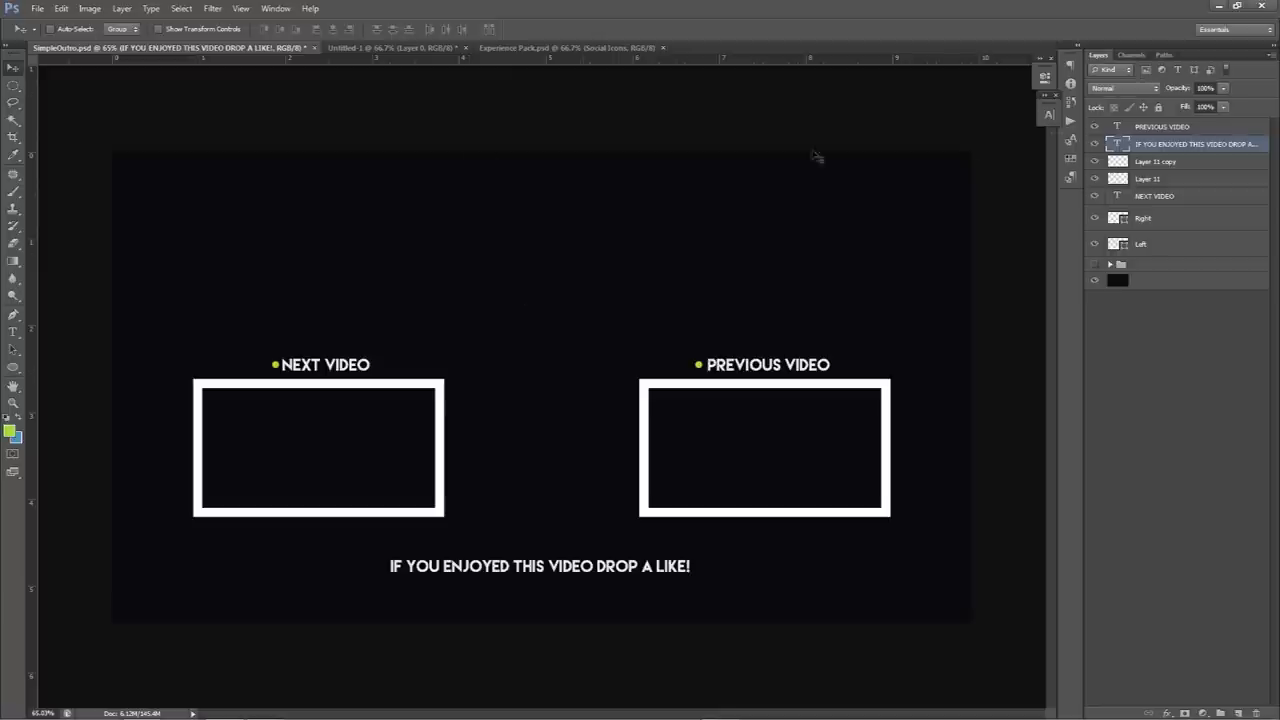
click(1048, 114)
Set the bottom line in Nexa Bold, re-centre it, and highlight DROP A LIKE
click(950, 122)
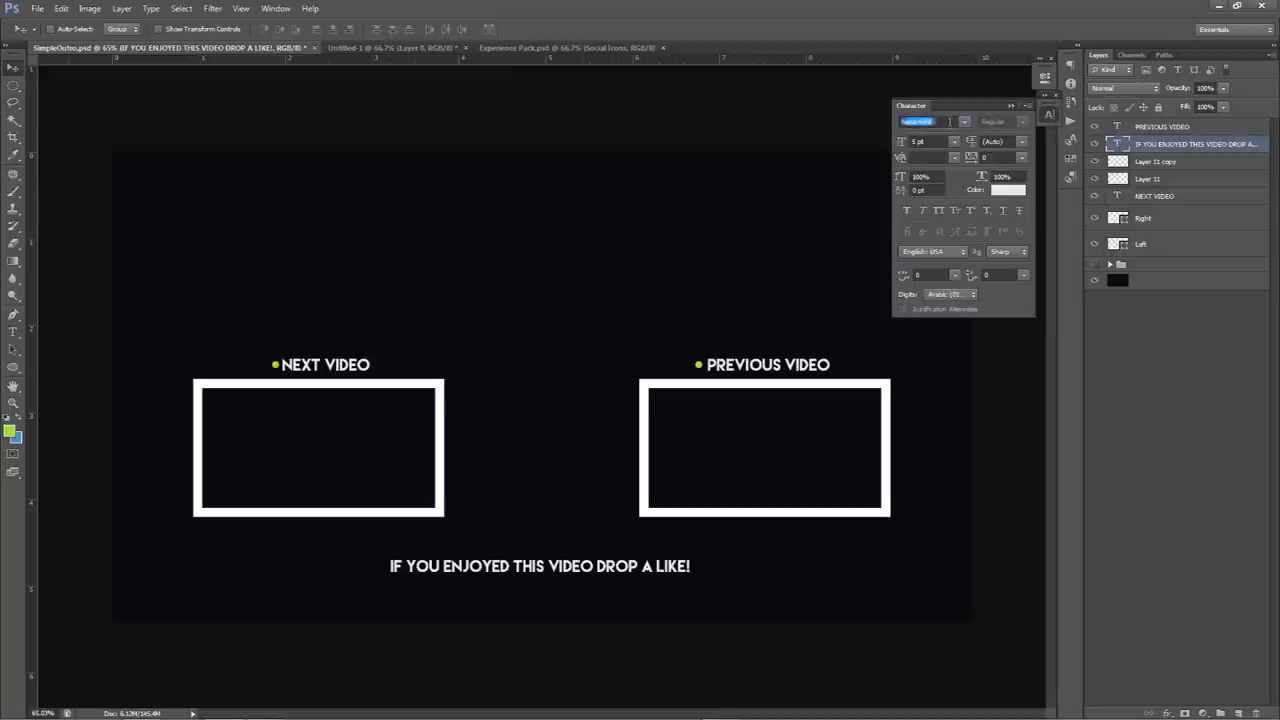
text(Nexa Bold)
key(Return)
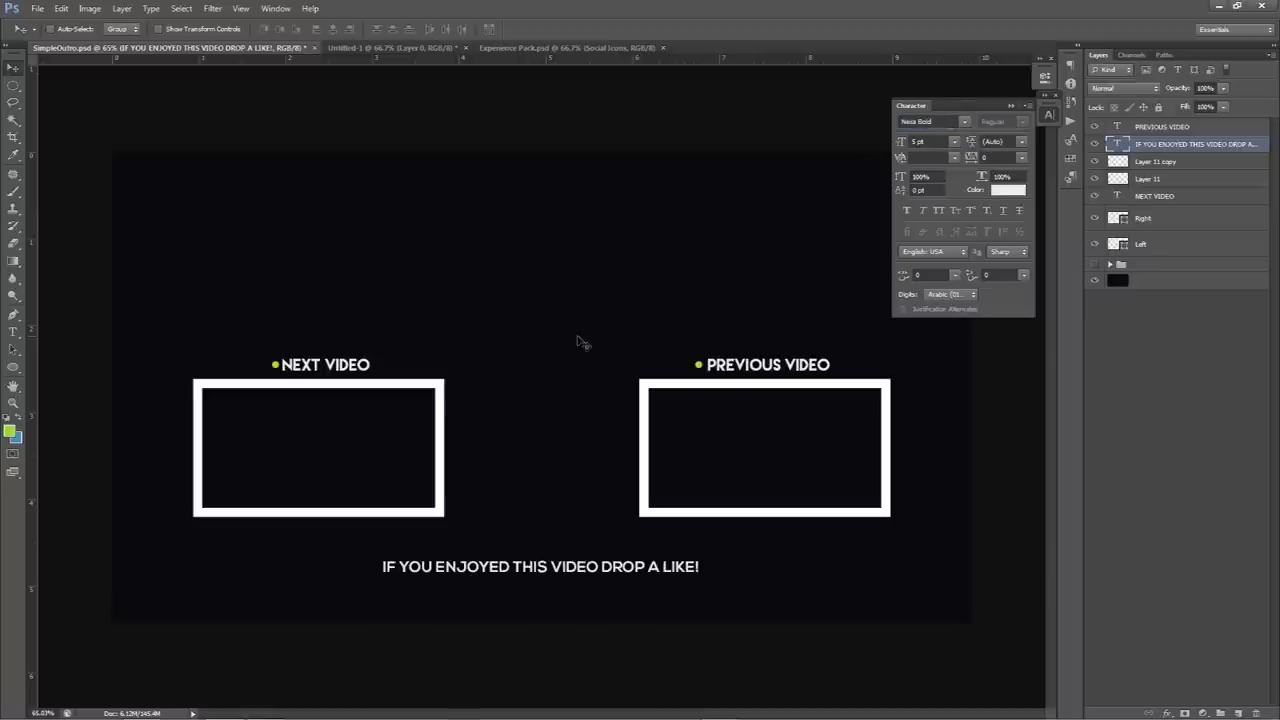
drag(590, 352, 595, 353)
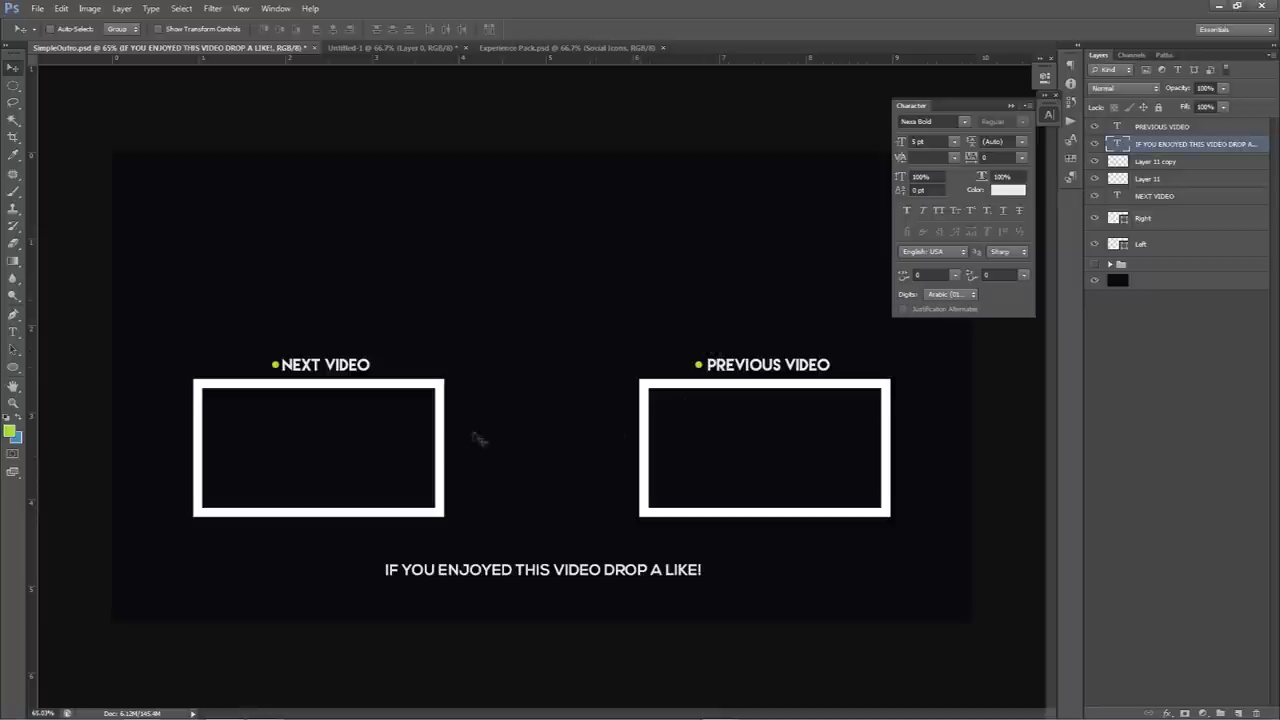
key(t)
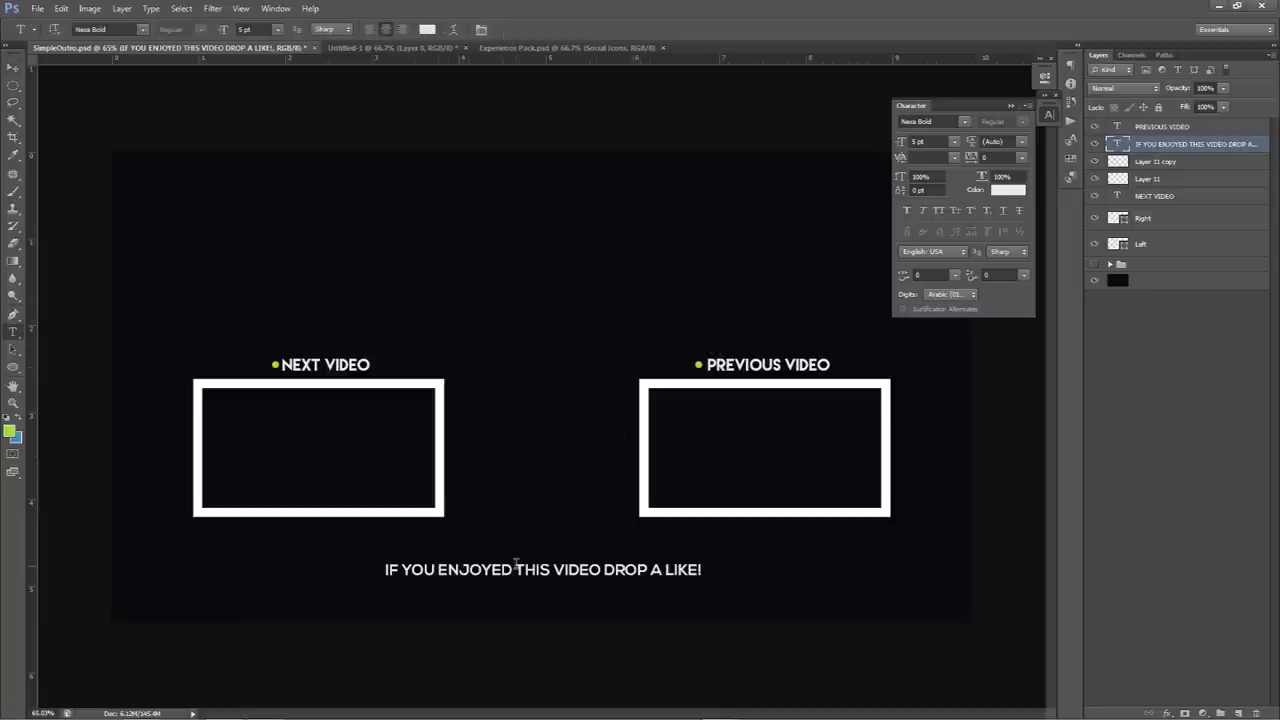
drag(604, 569, 700, 570)
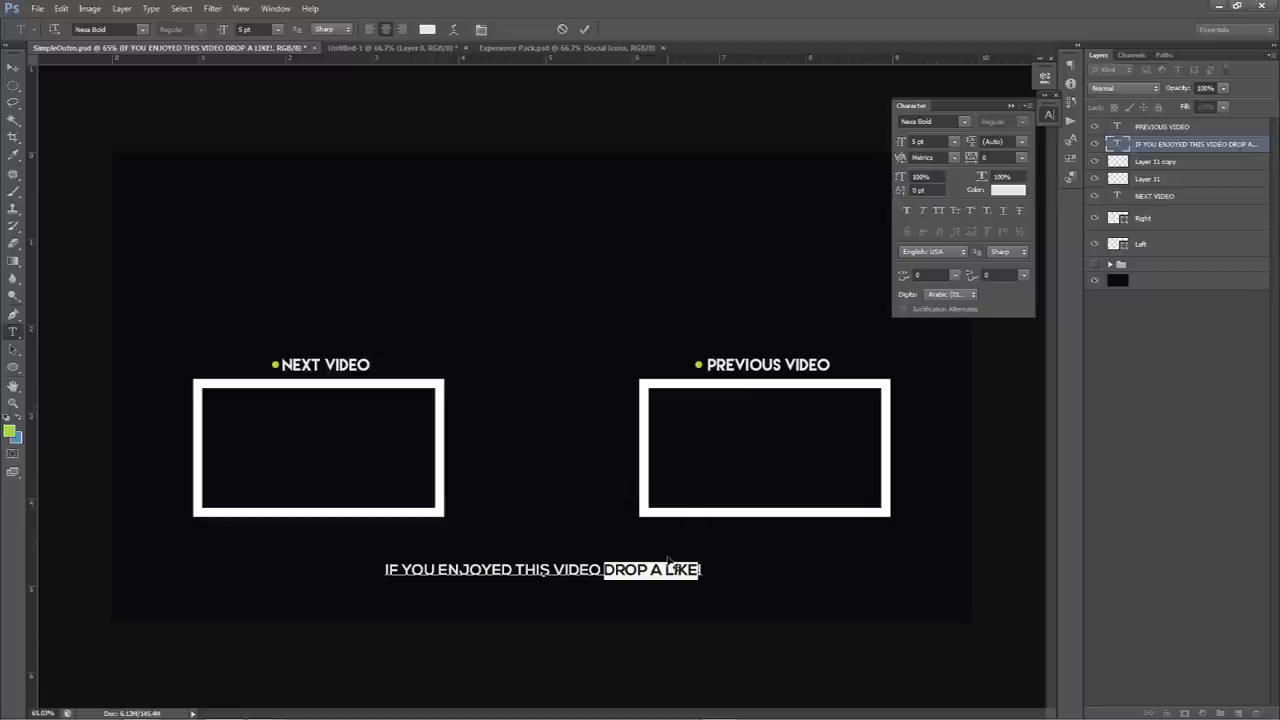
Colour DROP A LIKE with the yellow-green sampled from the heading dot
click(1008, 190)
click(698, 365)
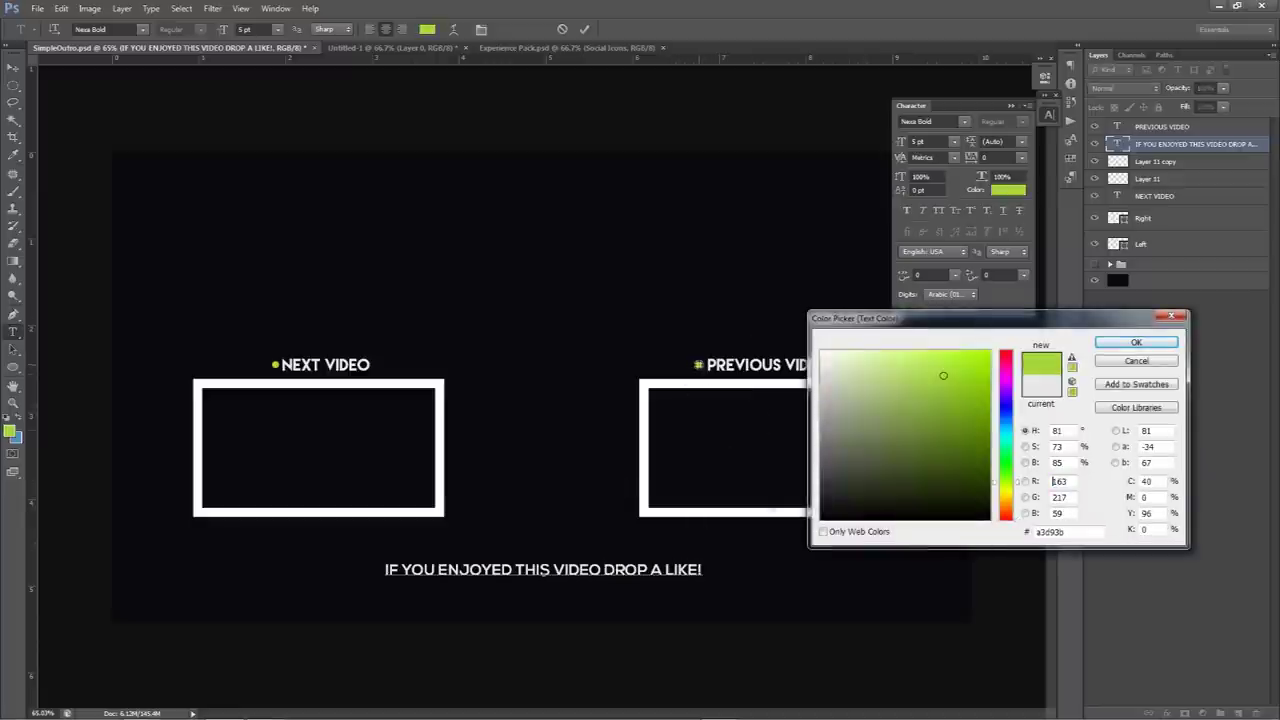
click(1118, 344)
click(585, 30)
Select the PREVIOUS VIDEO and NEXT VIDEO dot layers and nudge them down
click(13, 67)
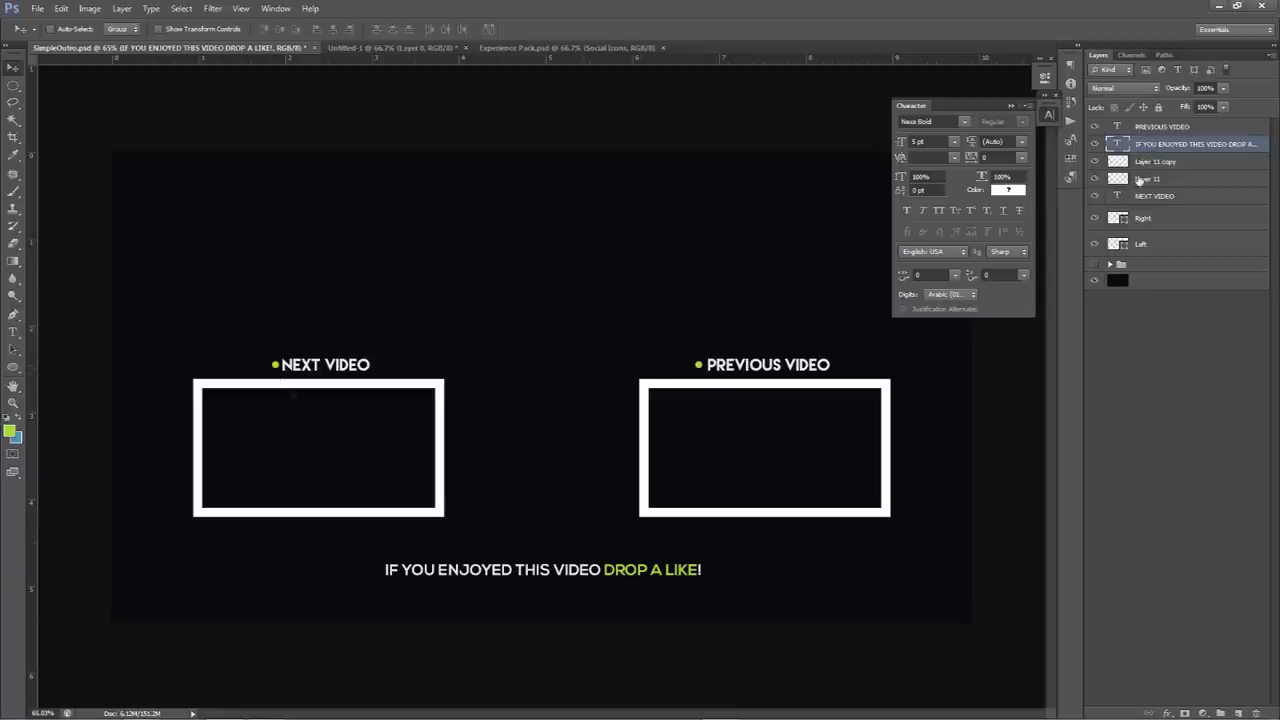
click(1165, 162)
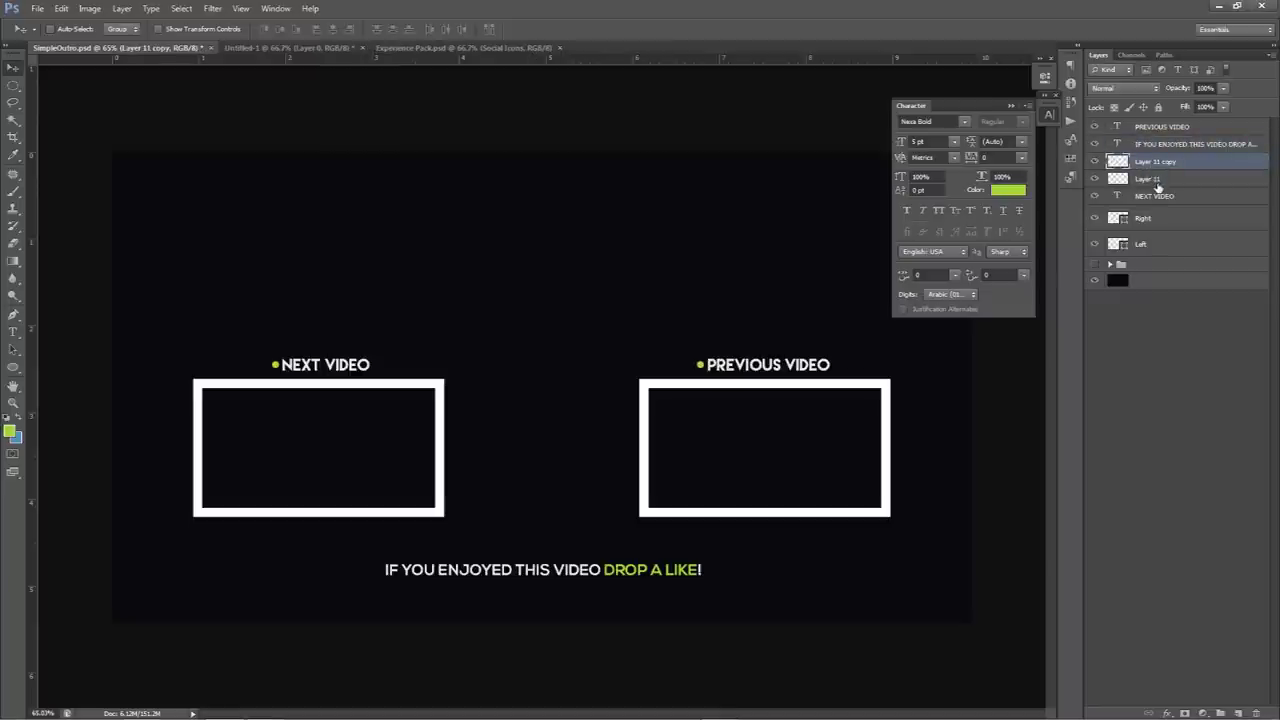
click(1156, 182)
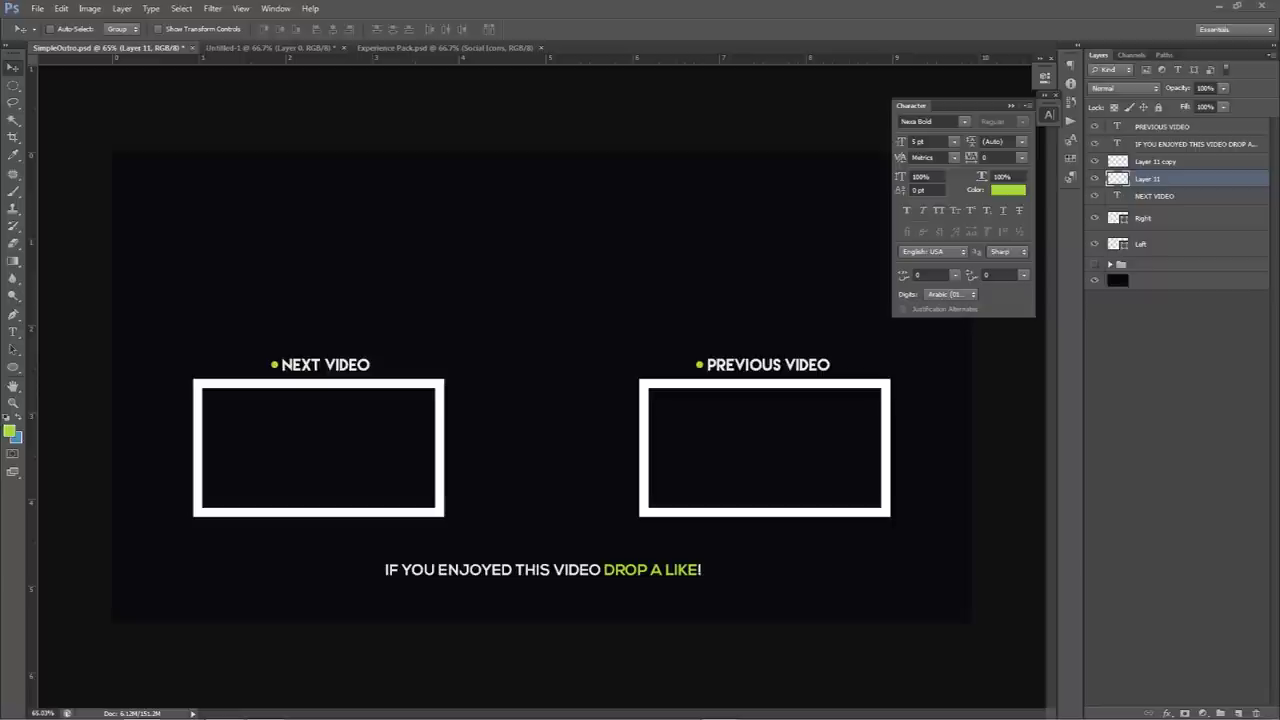
key(Down)
drag(1275, 350, 712, 296)
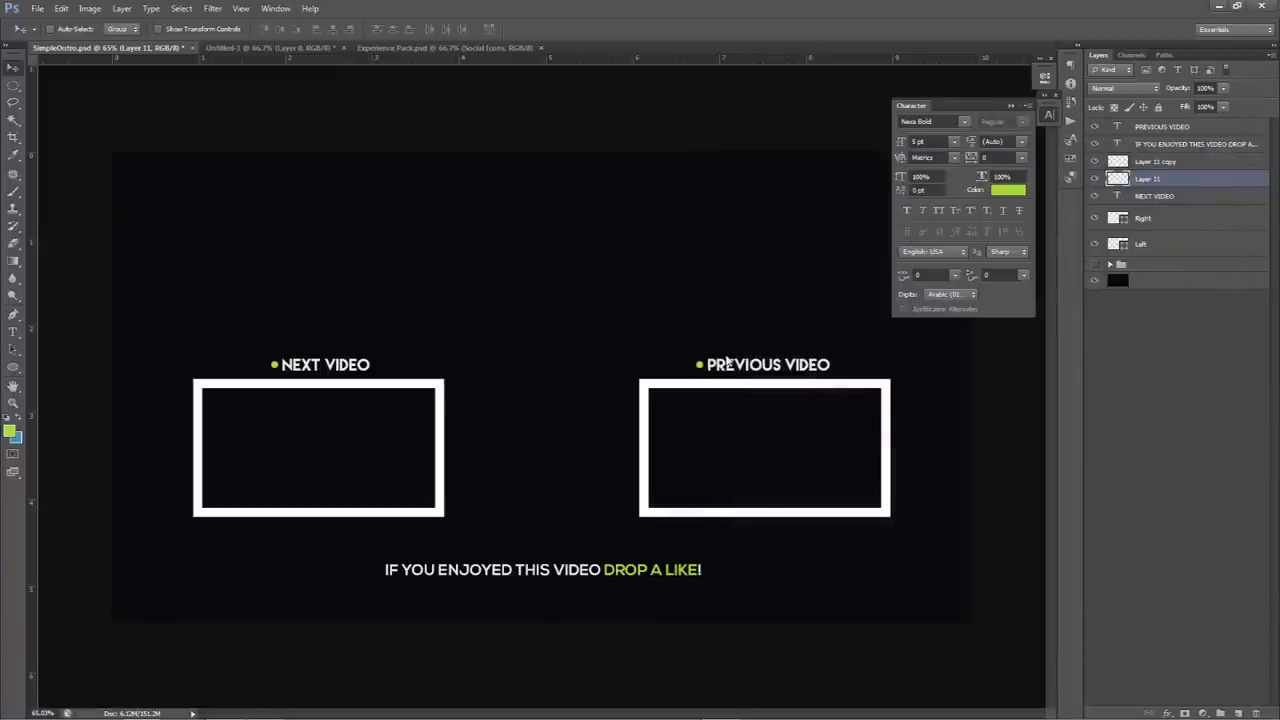
click(1048, 116)
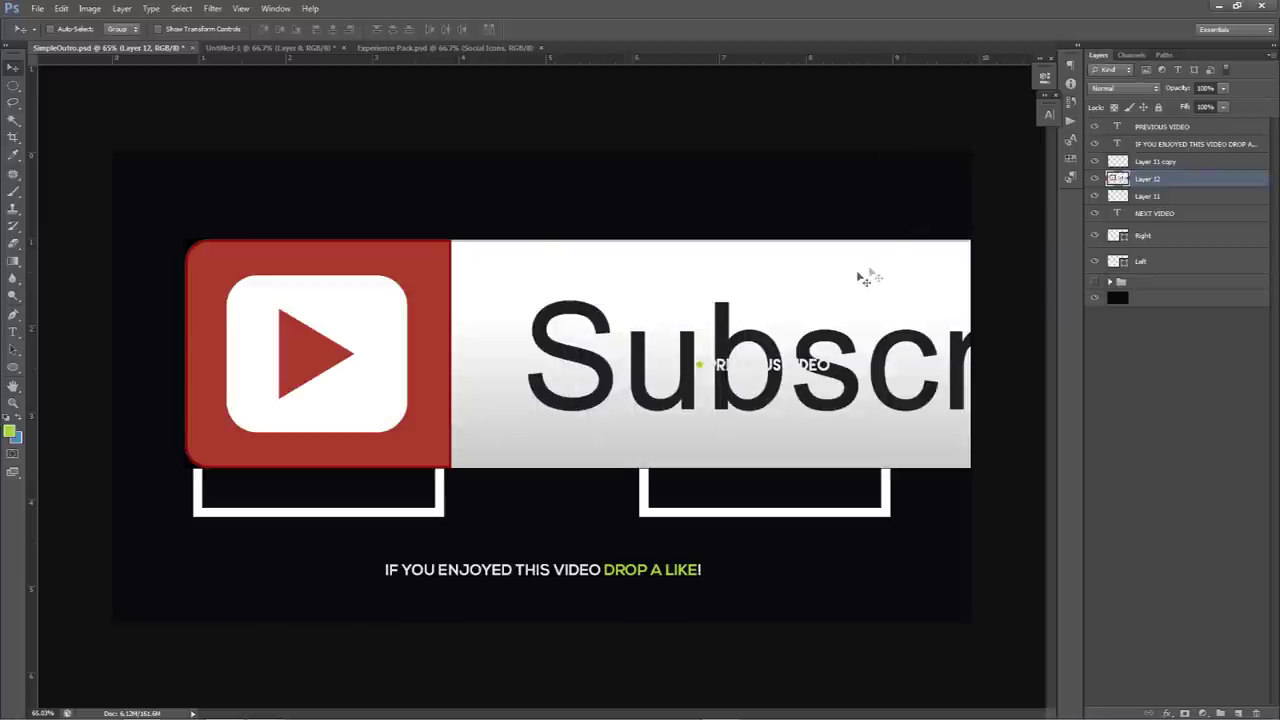
drag(863, 277, 737, 206)
key(ctrl+t)
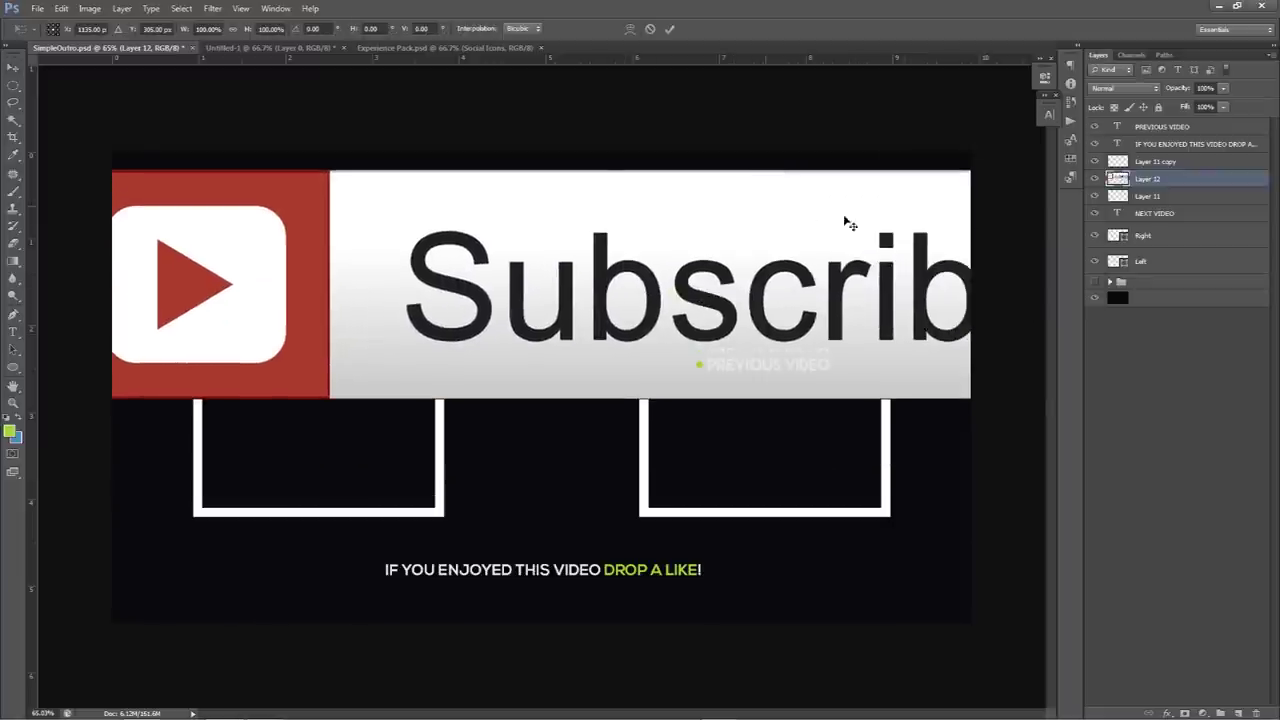
mouse_move(726, 271)
mouse_down()
mouse_move(930, 250)
mouse_move(650, 300)
mouse_move(688, 256)
mouse_move(714, 249)
mouse_up()
key(Return)
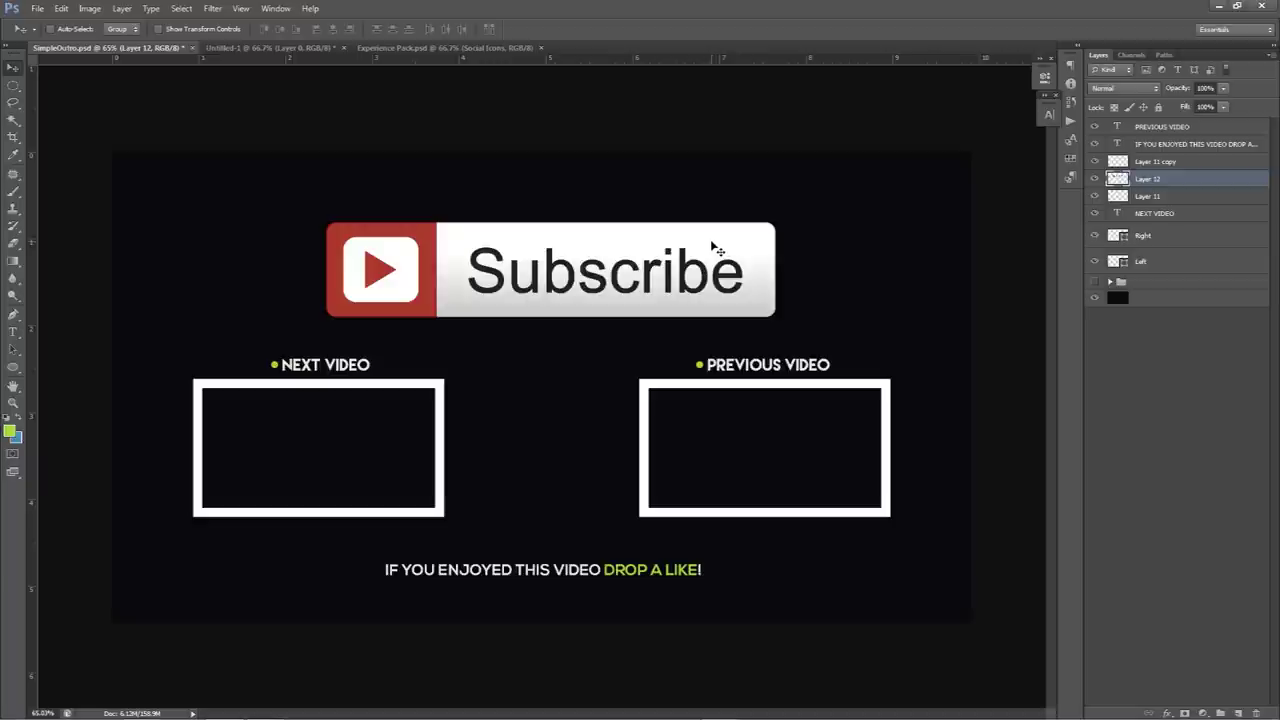
scroll(515, 252, up, 4)
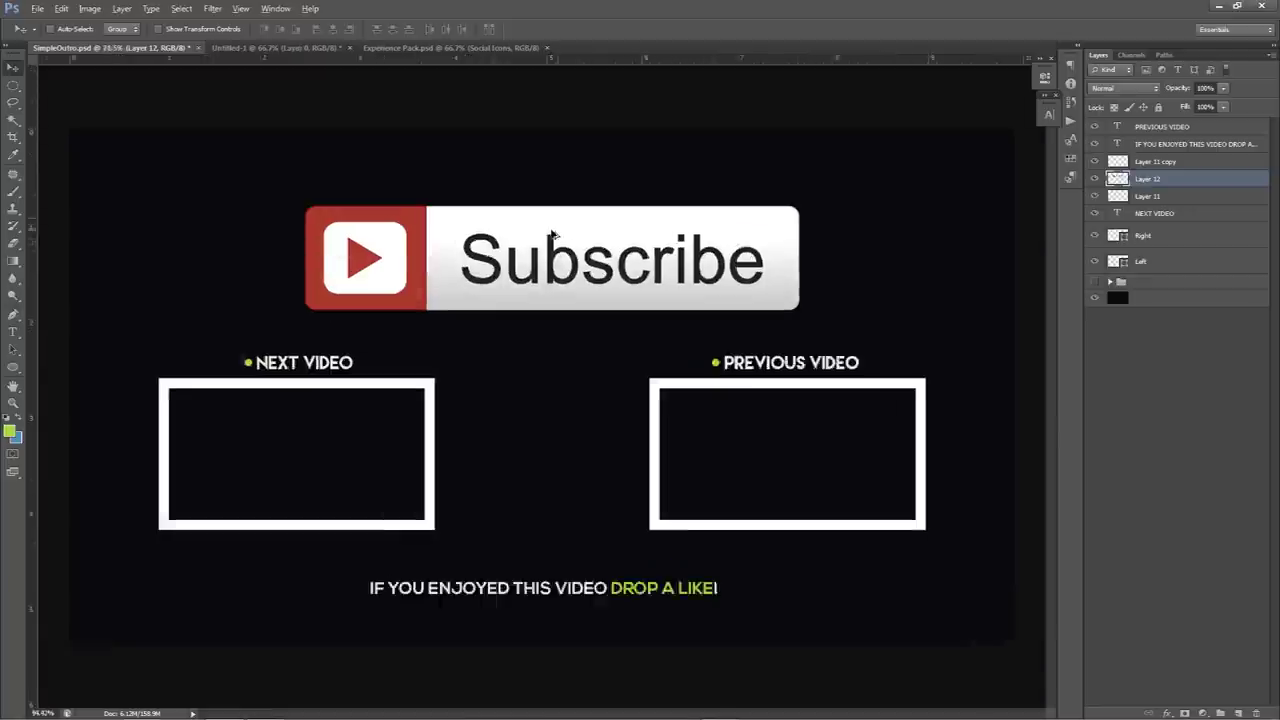
scroll(150, 238, up, 4)
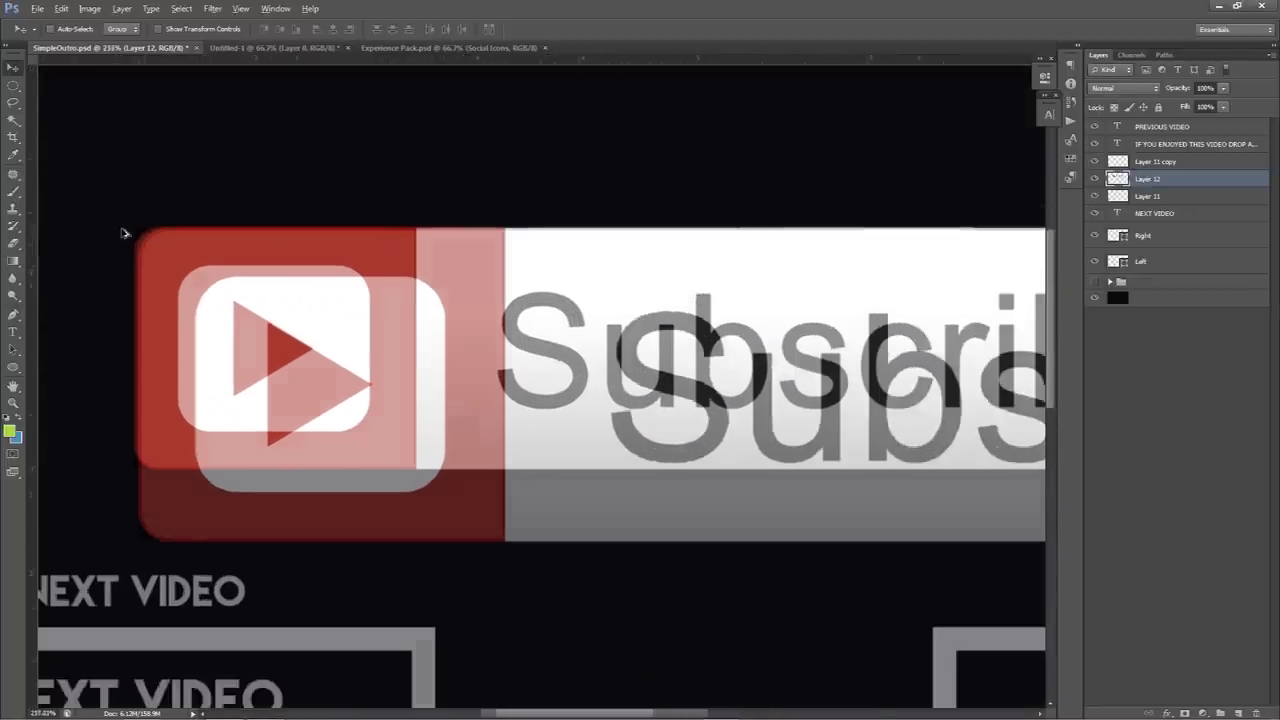
key(alt)
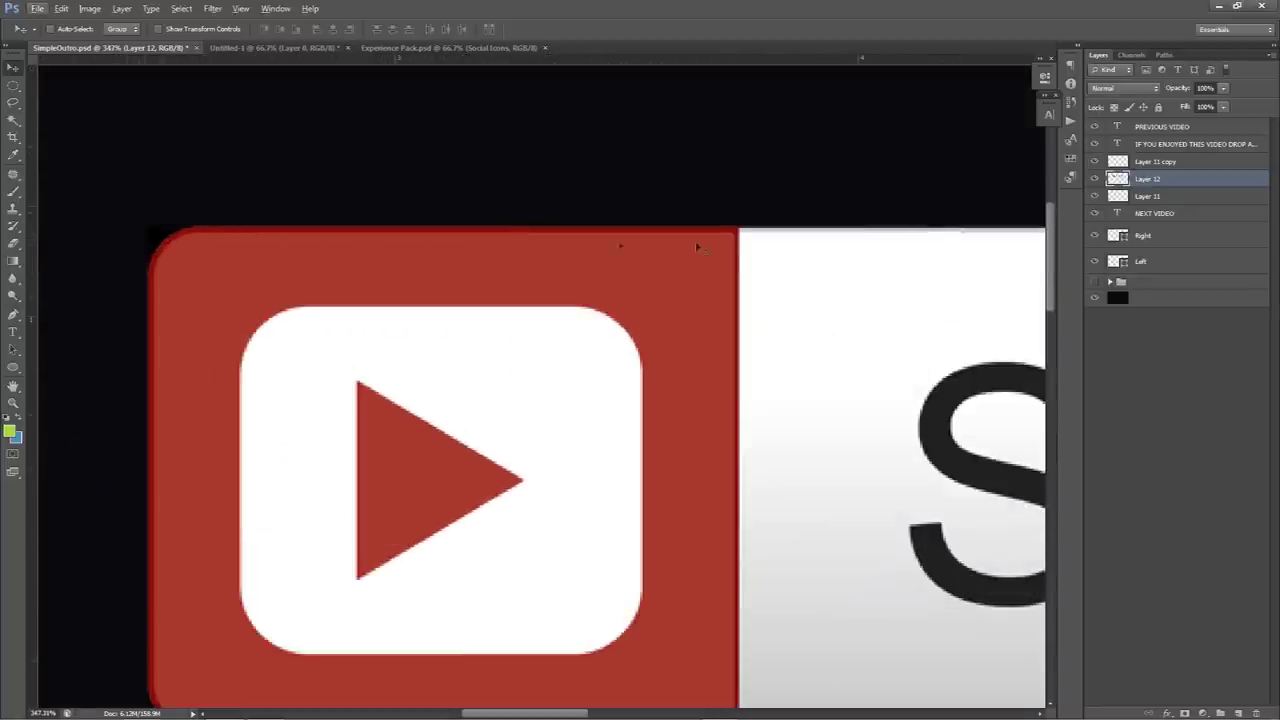
Draw a 10 px rounded rectangle covering the Subscribe button, then hide that layer
scroll(794, 251, down, 2)
drag(849, 266, 366, 233)
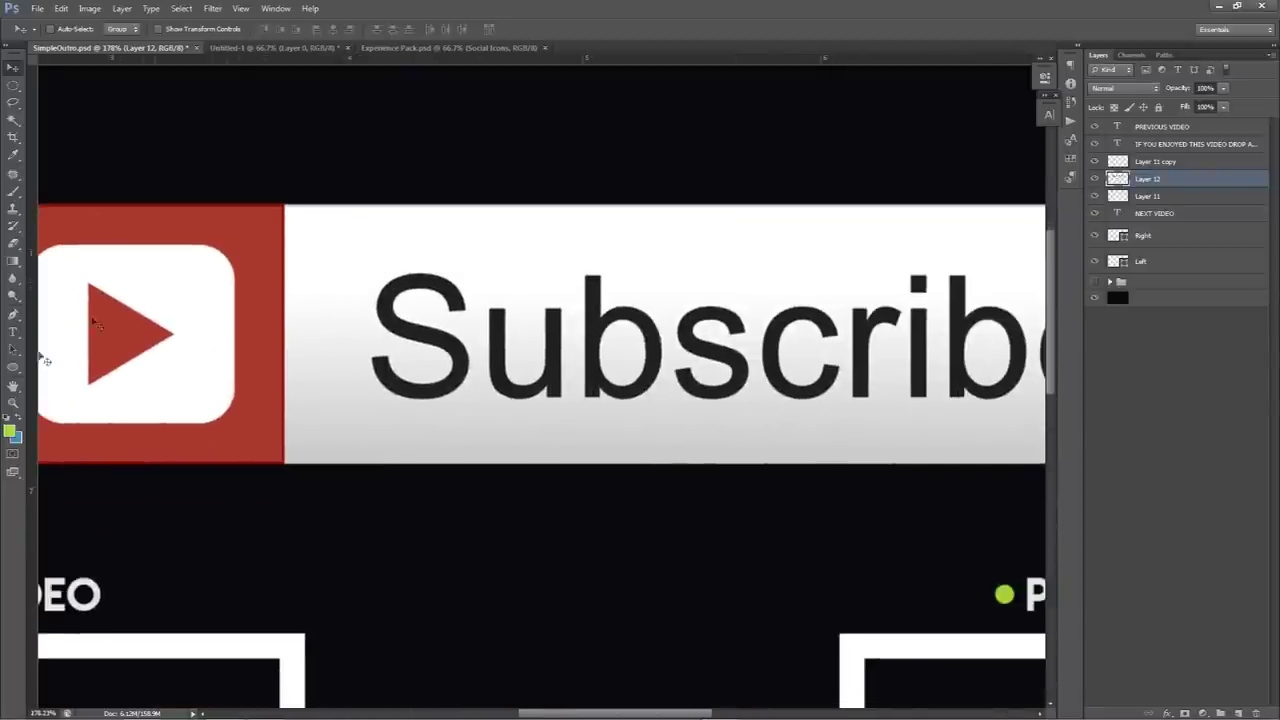
scroll(143, 357, down, 3)
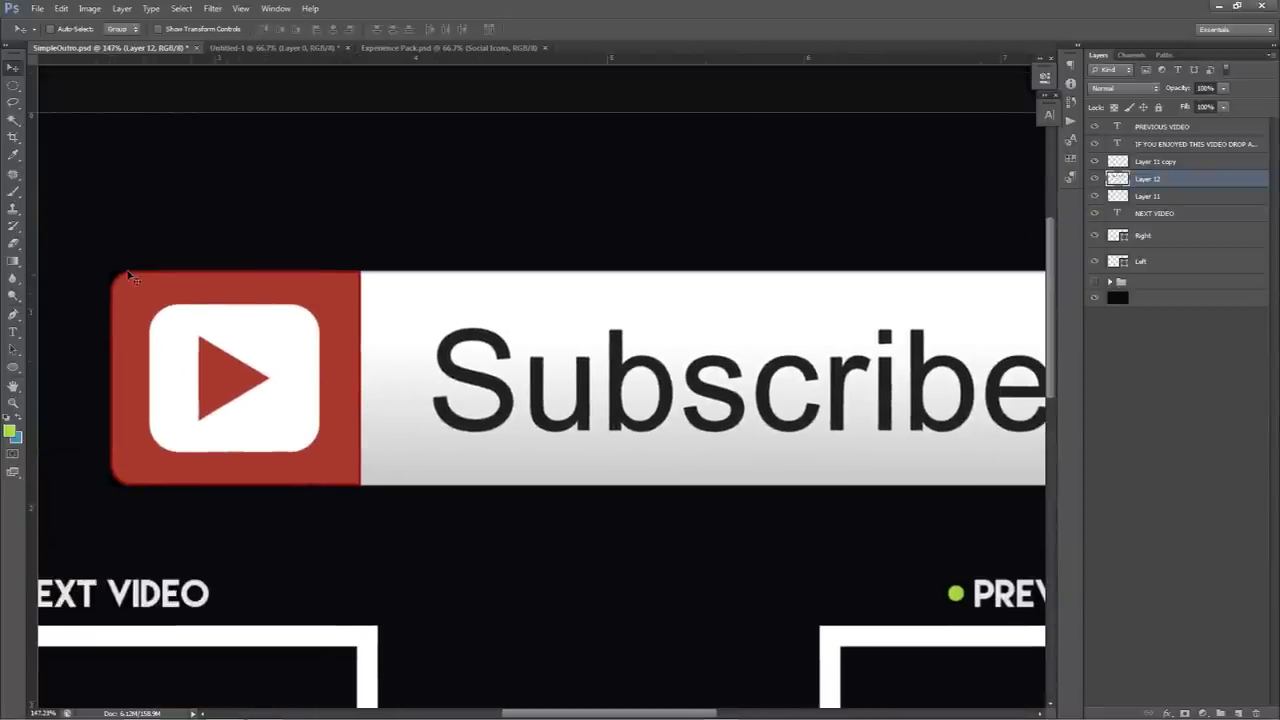
click(13, 367)
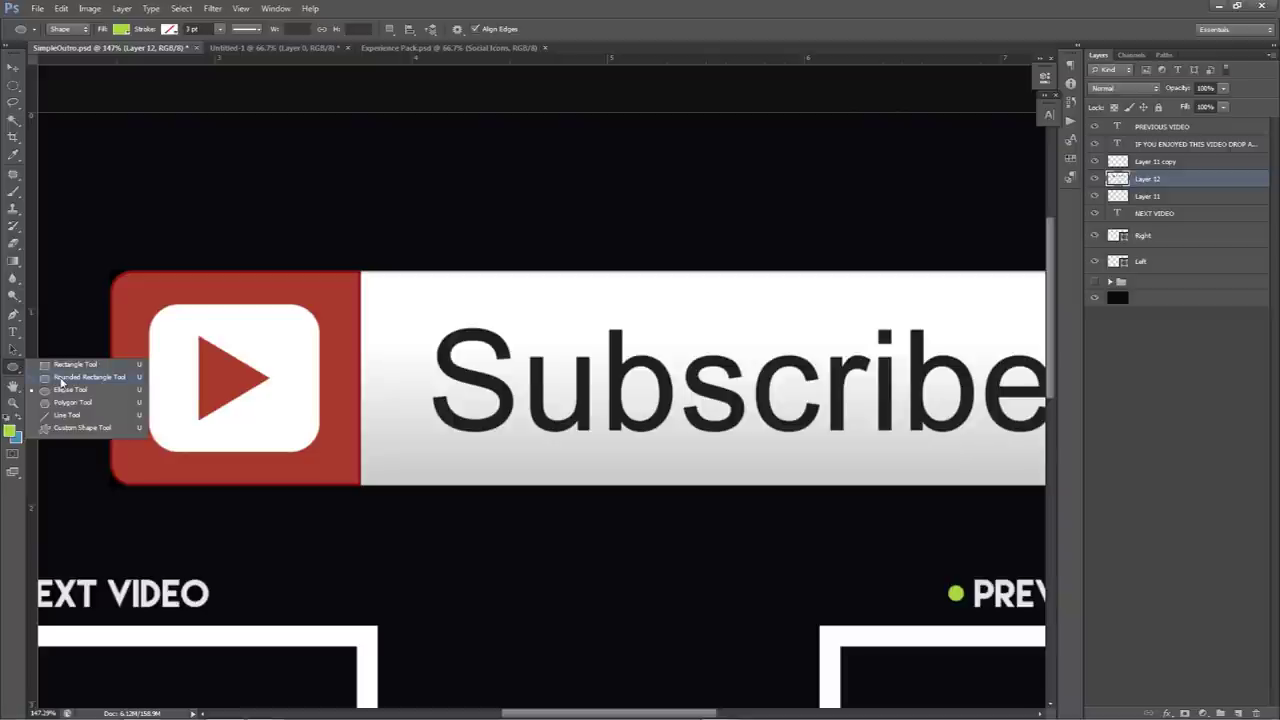
click(61, 378)
scroll(80, 375, down, 1)
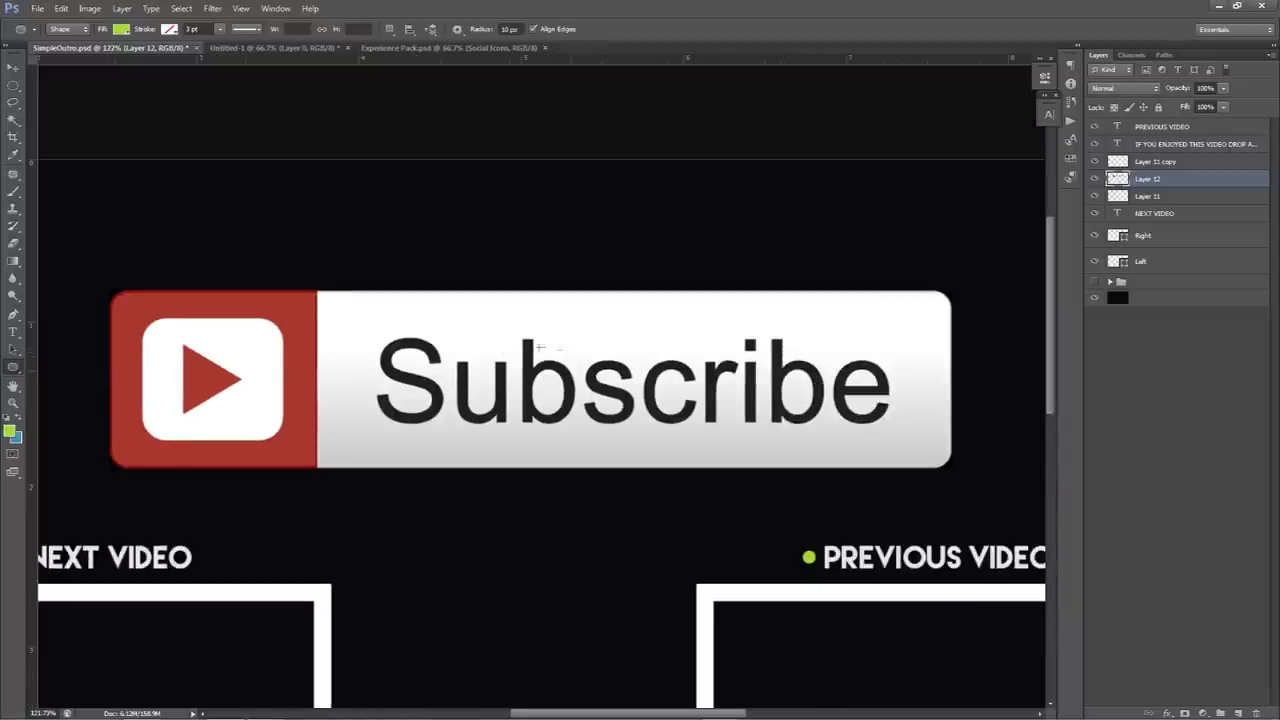
drag(117, 300, 940, 457)
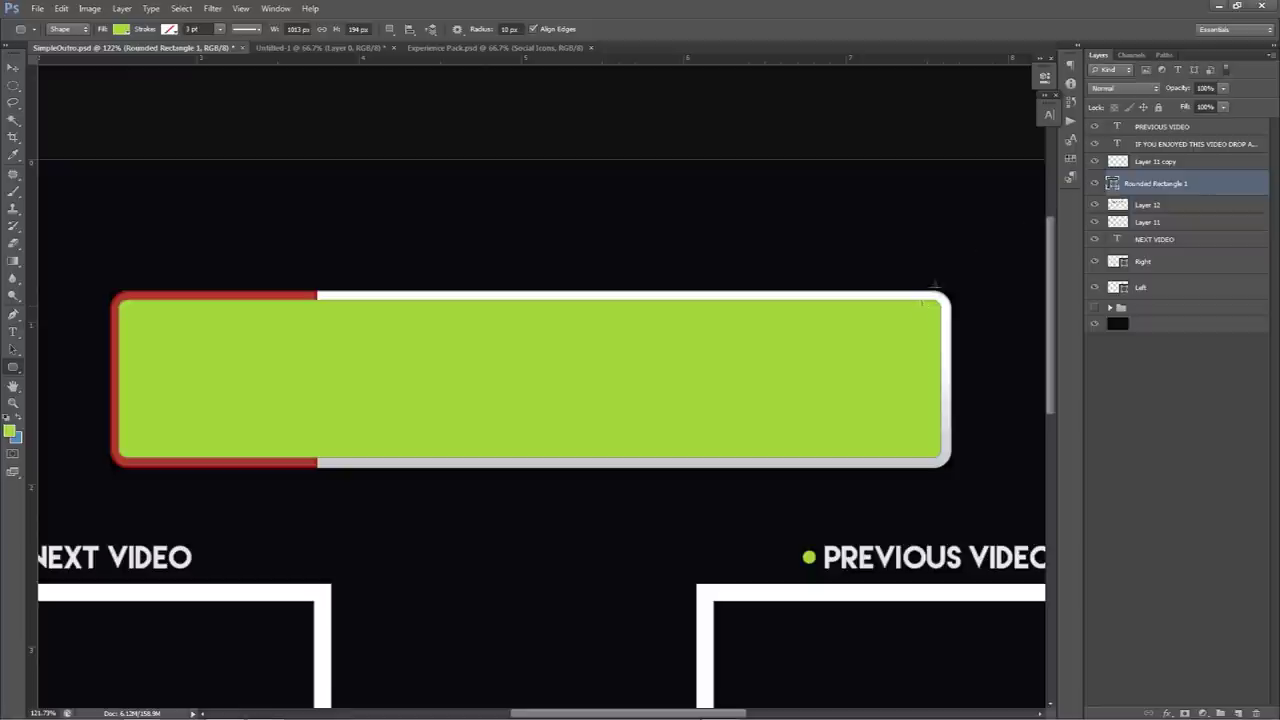
click(1096, 184)
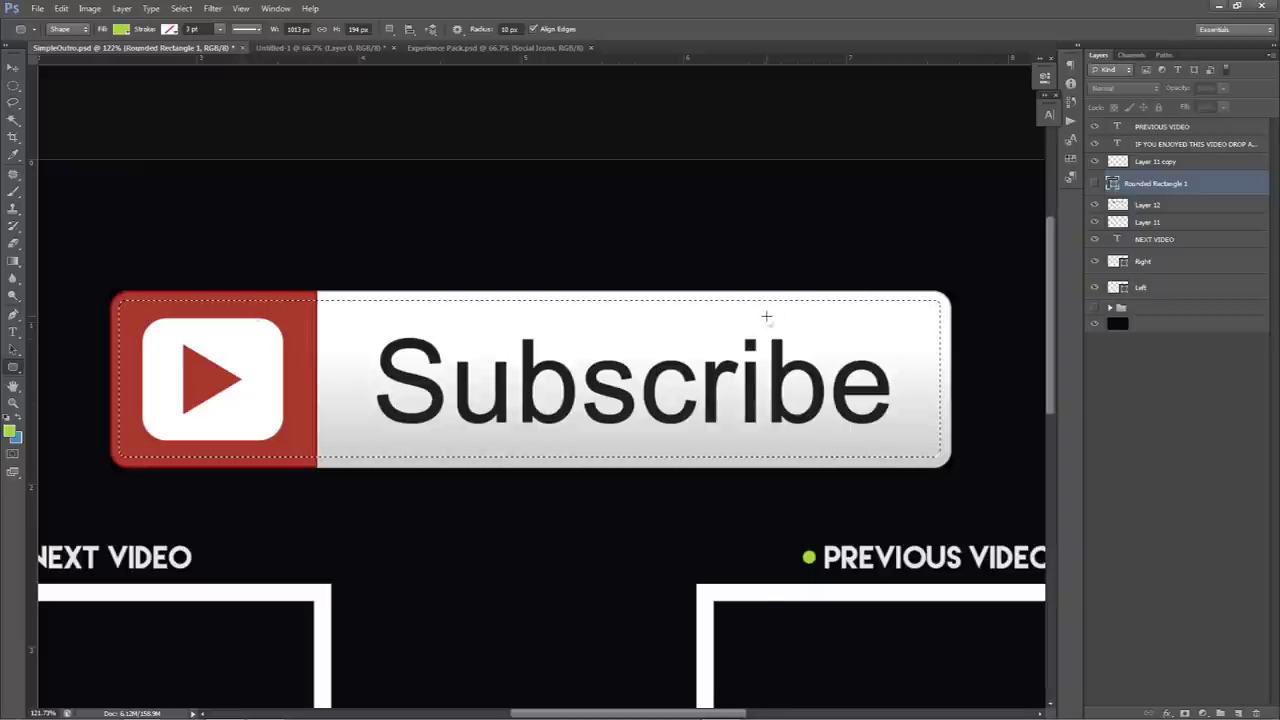
Delete the Subscribe button's outer border via an inverse selection and remove the helper rectangle
right_click(766, 317)
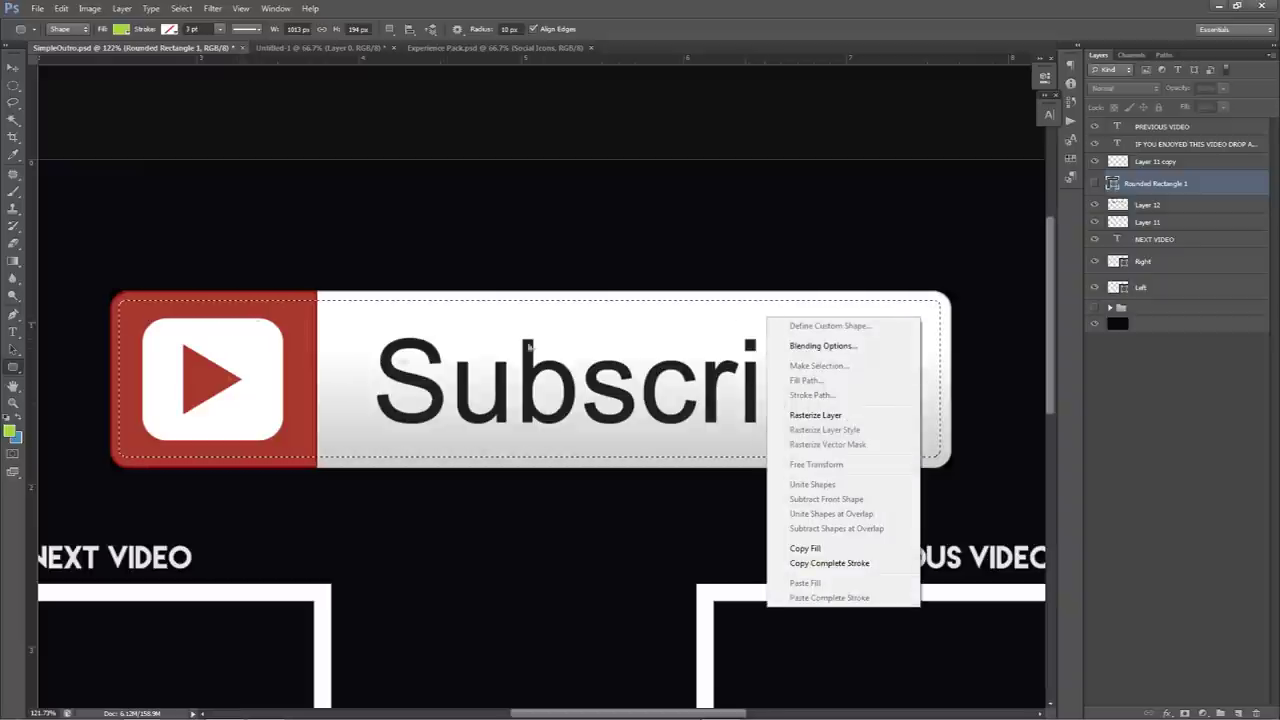
click(364, 262)
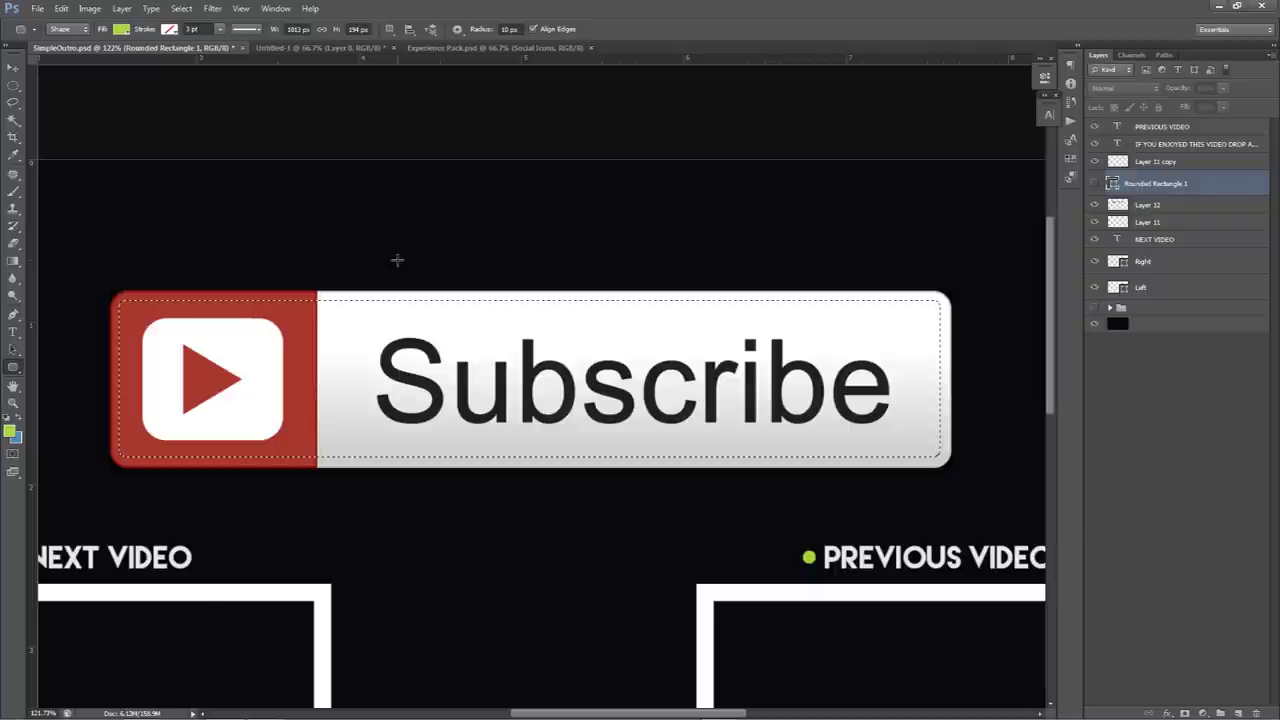
click(13, 86)
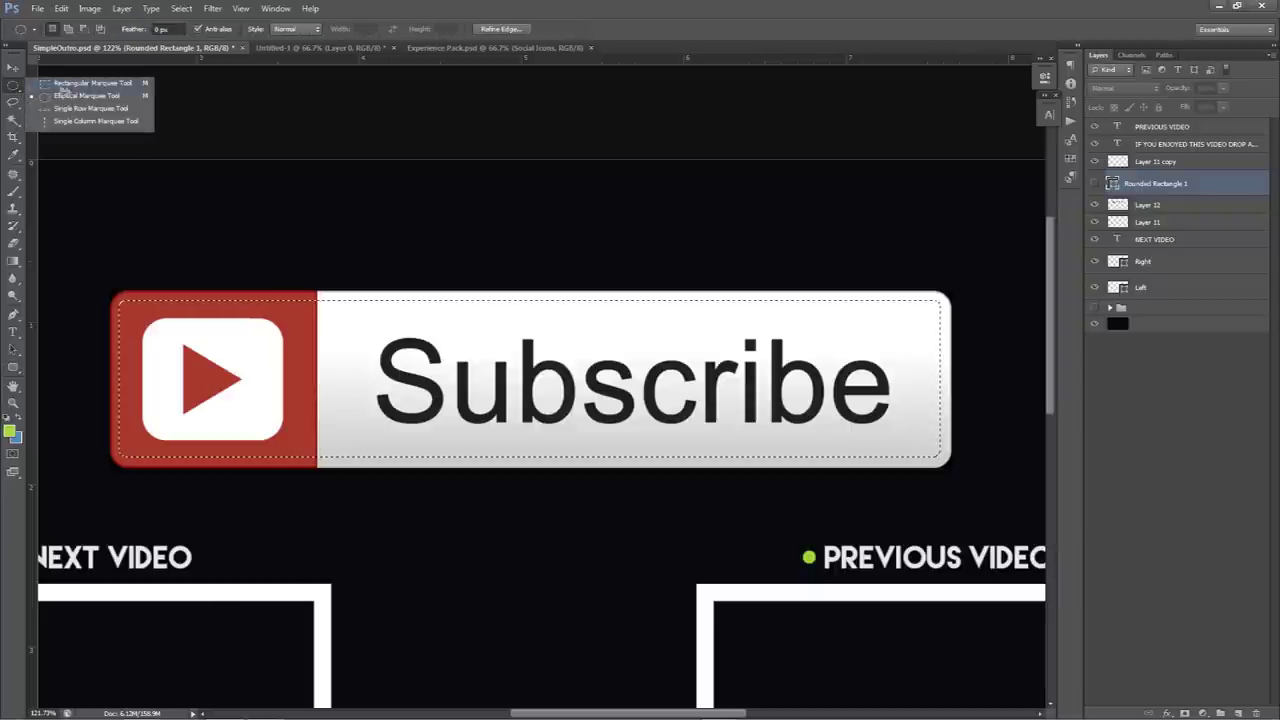
click(68, 96)
right_click(720, 236)
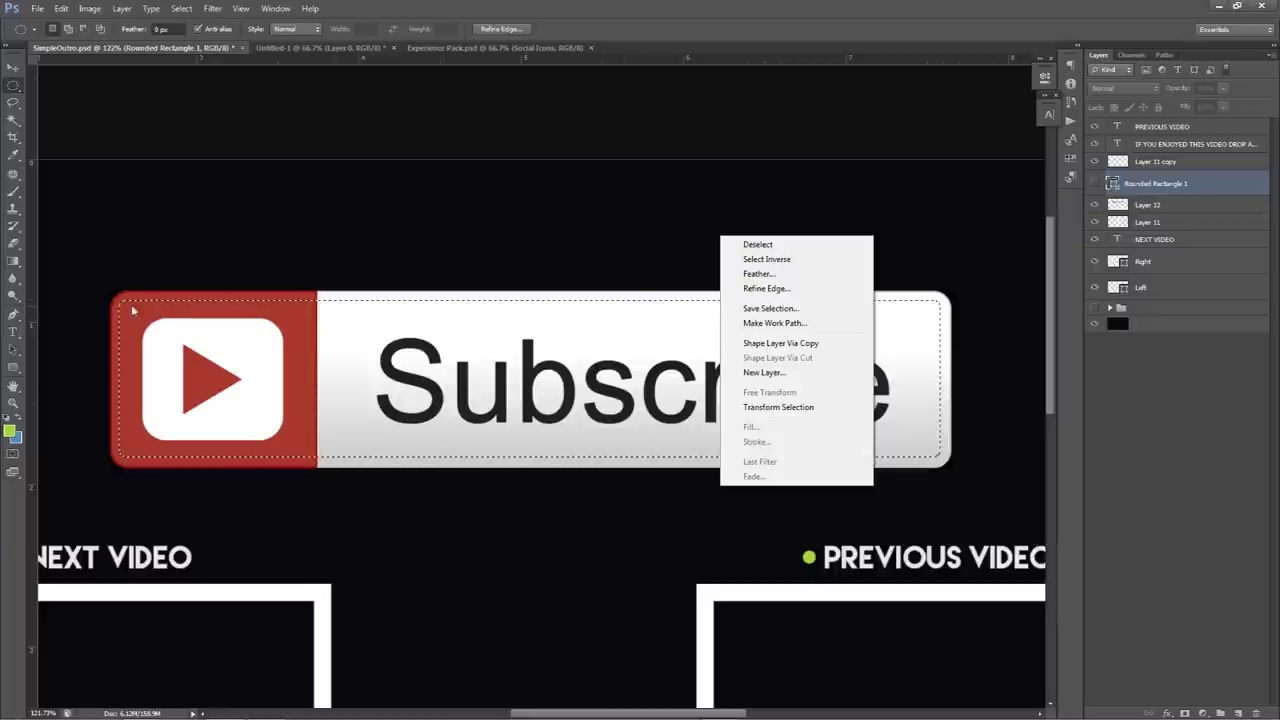
click(772, 259)
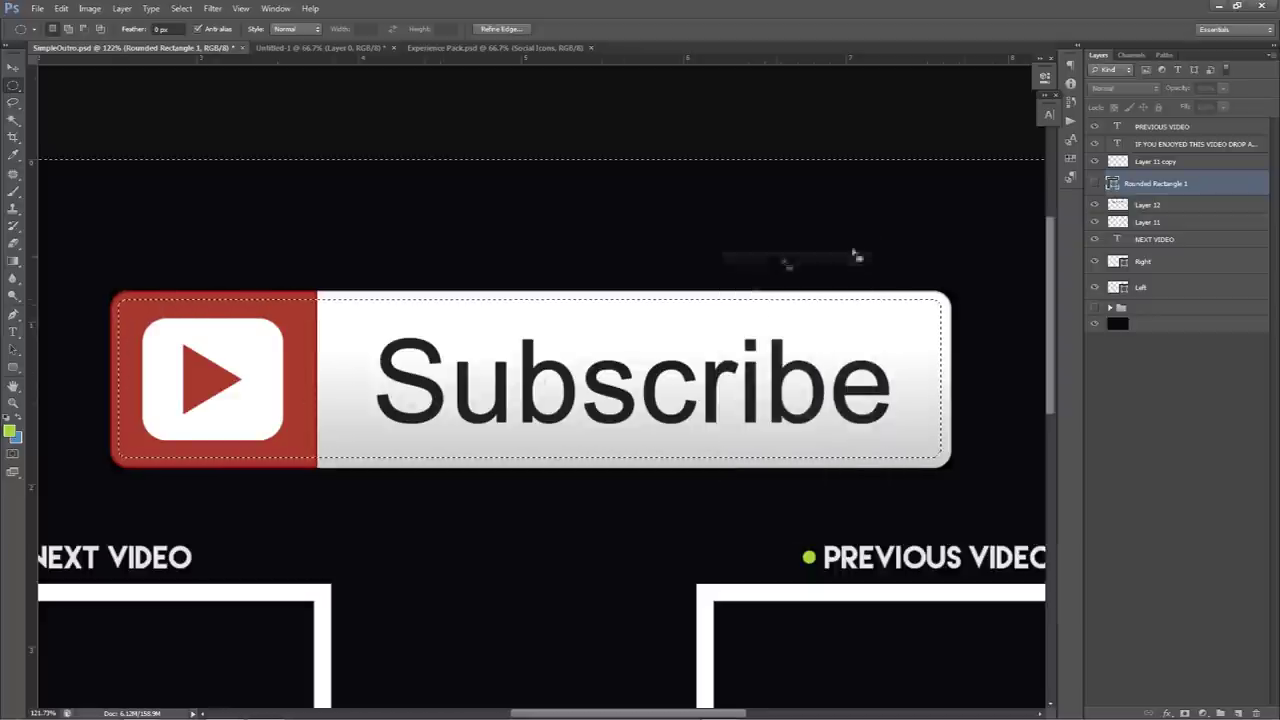
click(1094, 205)
click(1094, 205)
click(1165, 206)
key(Delete)
key(ctrl+d)
key(Delete)
Move the Subscribe button under the bottom line and scale it to about 29%
key(v)
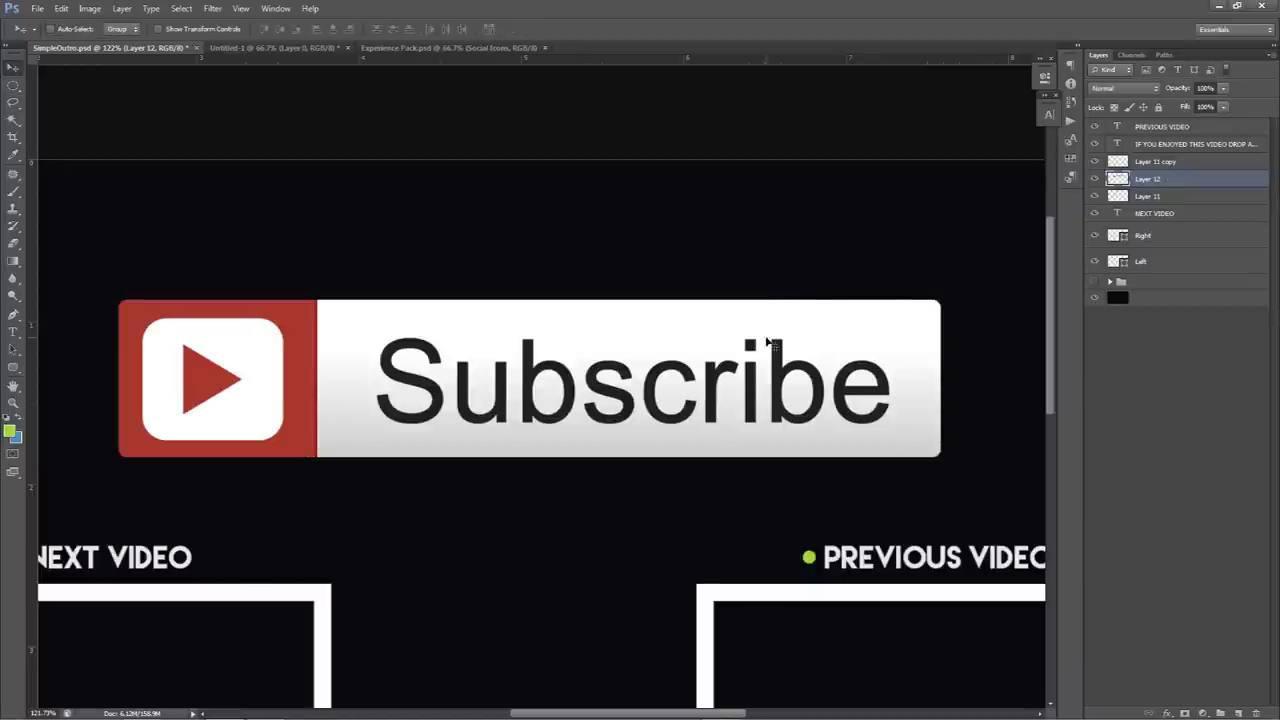
key(ctrl+0)
drag(571, 314, 560, 537)
key(ctrl+t)
drag(731, 474, 560, 560)
key(Return)
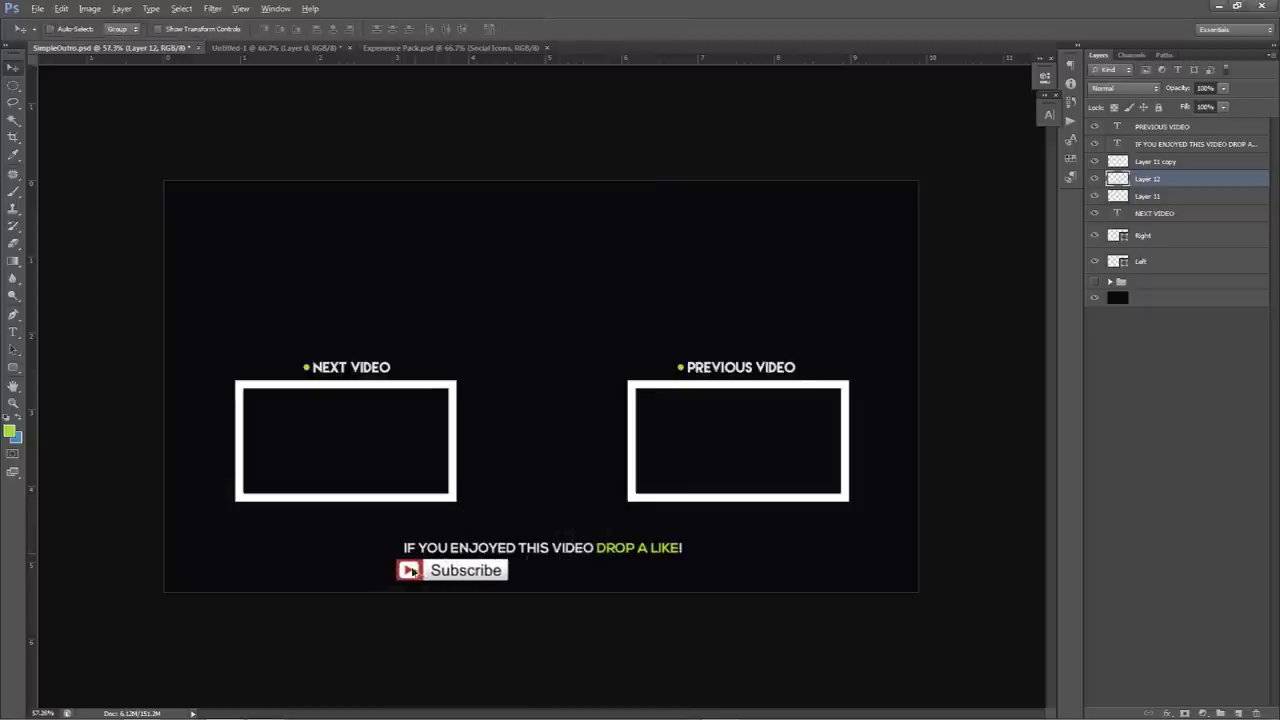
Free Transform the Subscribe button to nudge it slightly right
scroll(414, 591, up, 5)
scroll(459, 437, up, 2)
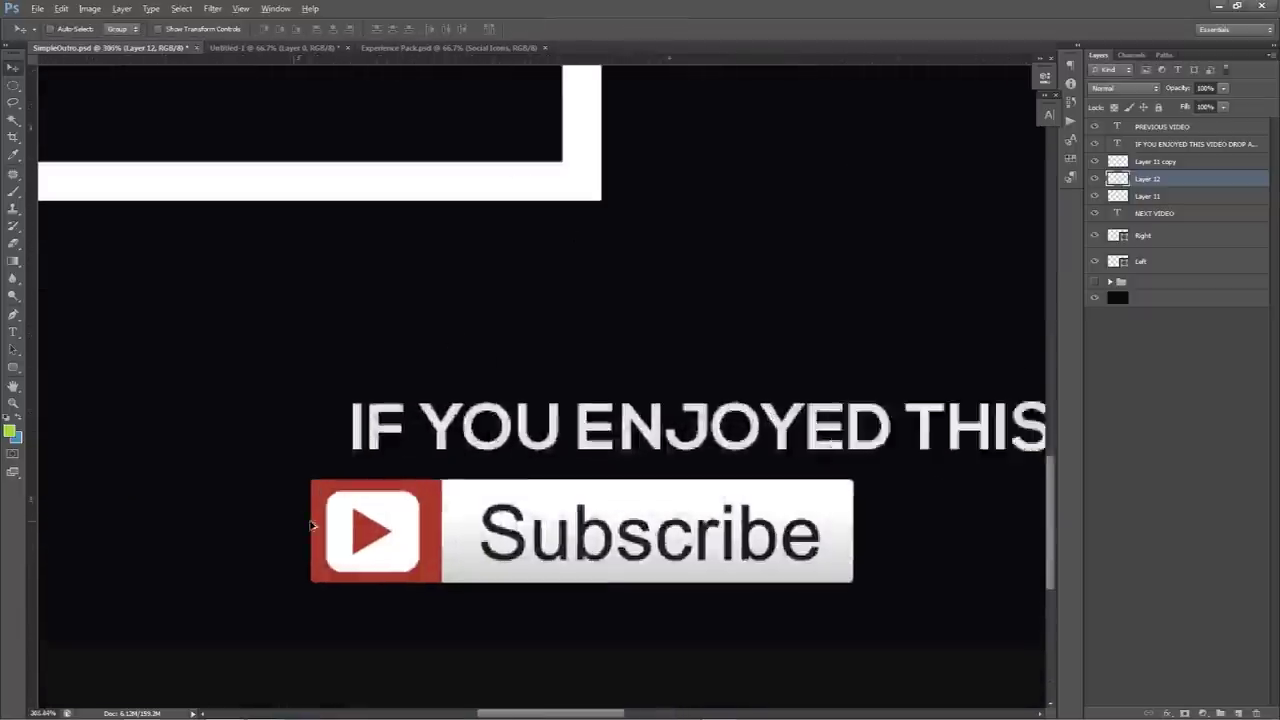
scroll(414, 505, down, 4)
scroll(413, 505, down, 3)
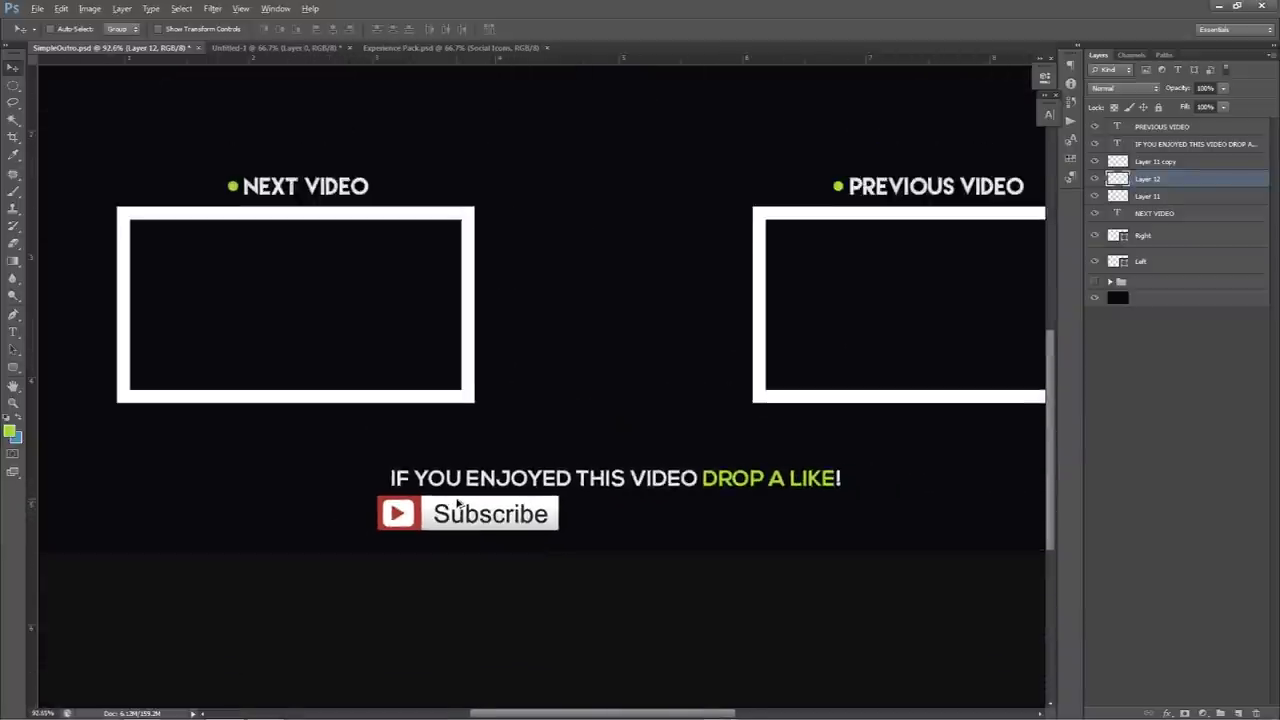
click(11, 372)
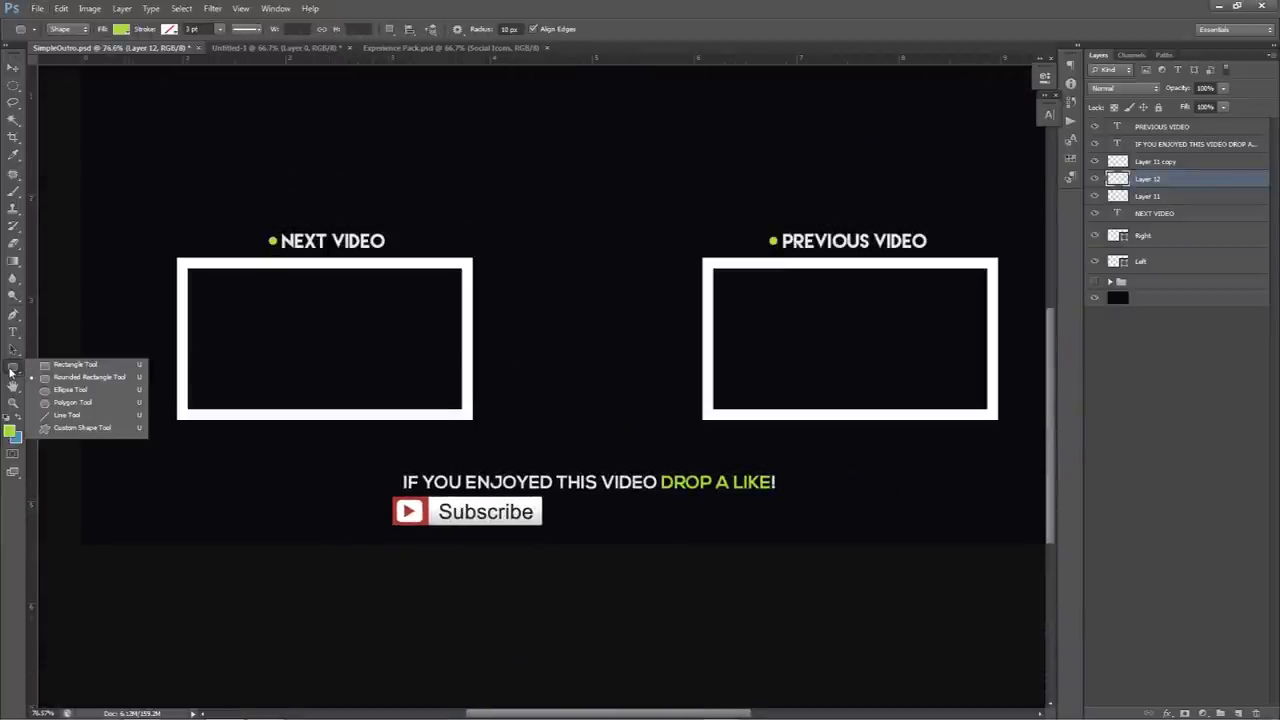
click(75, 380)
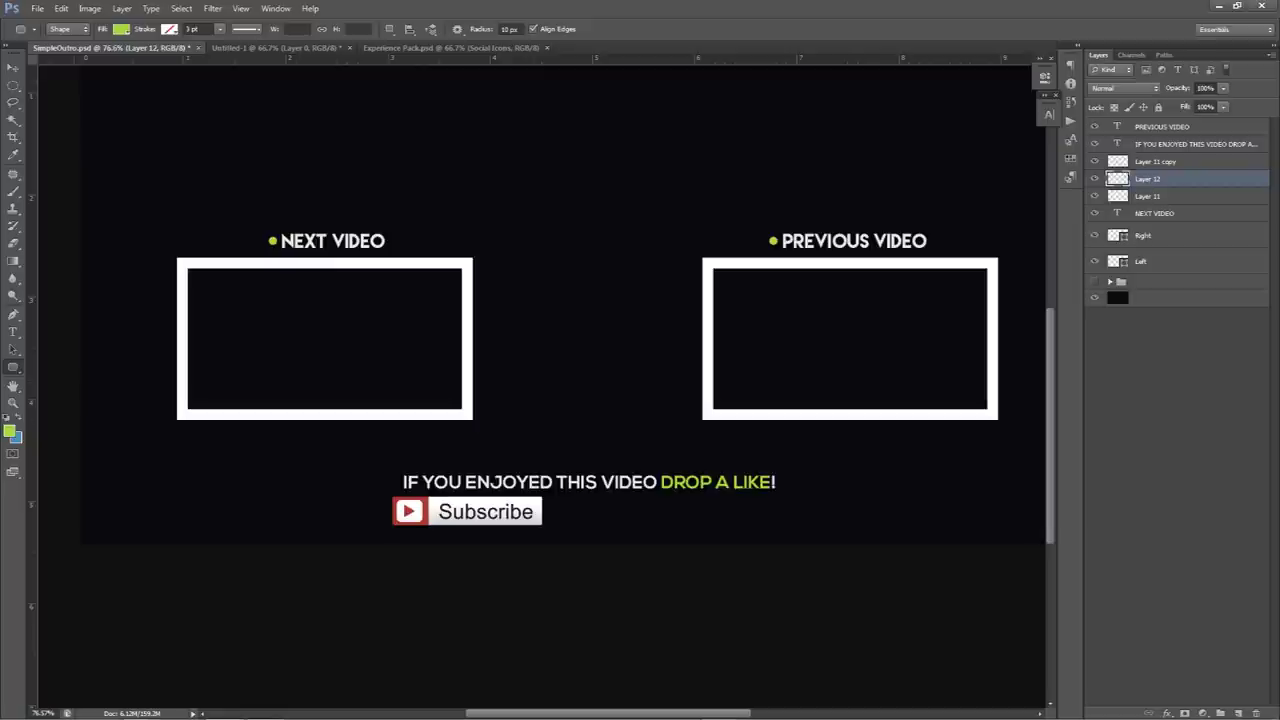
key(ctrl+t)
drag(536, 508, 593, 510)
key(Return)
Add 3 pt IF YOU ENJOY! text right beside the Subscribe button
key(t)
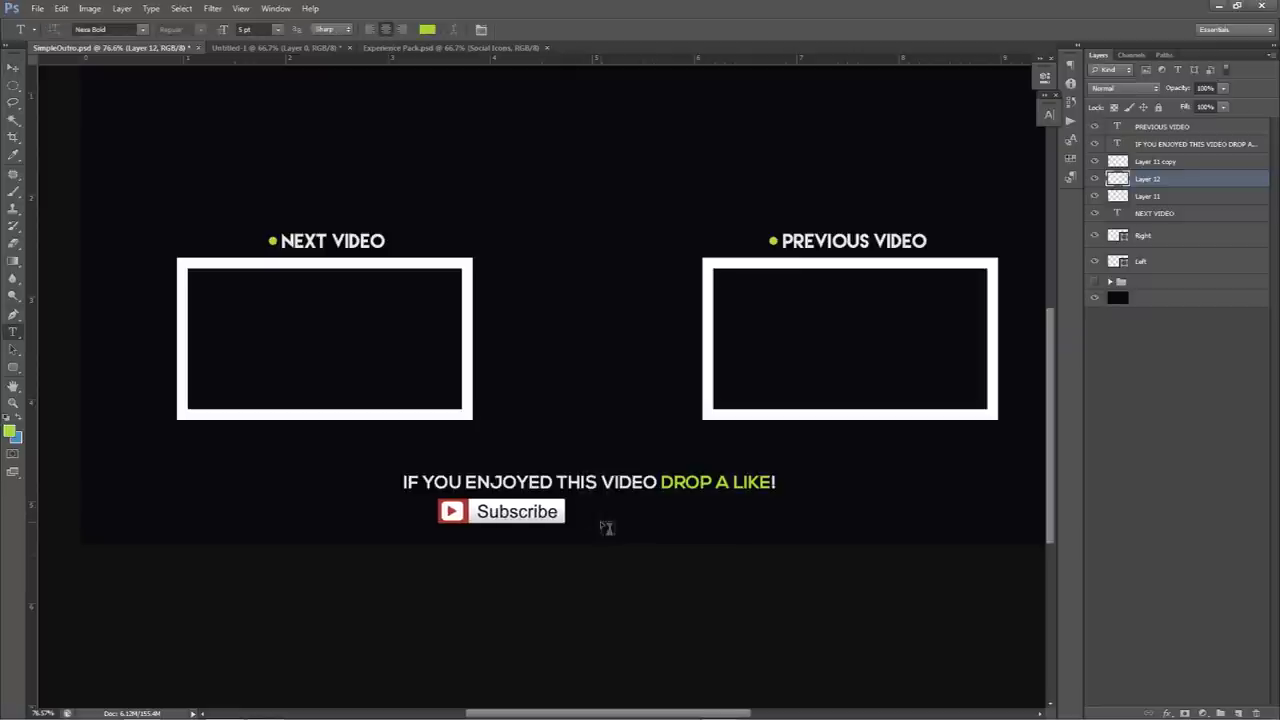
click(596, 512)
text(IF YOU ENJOY)
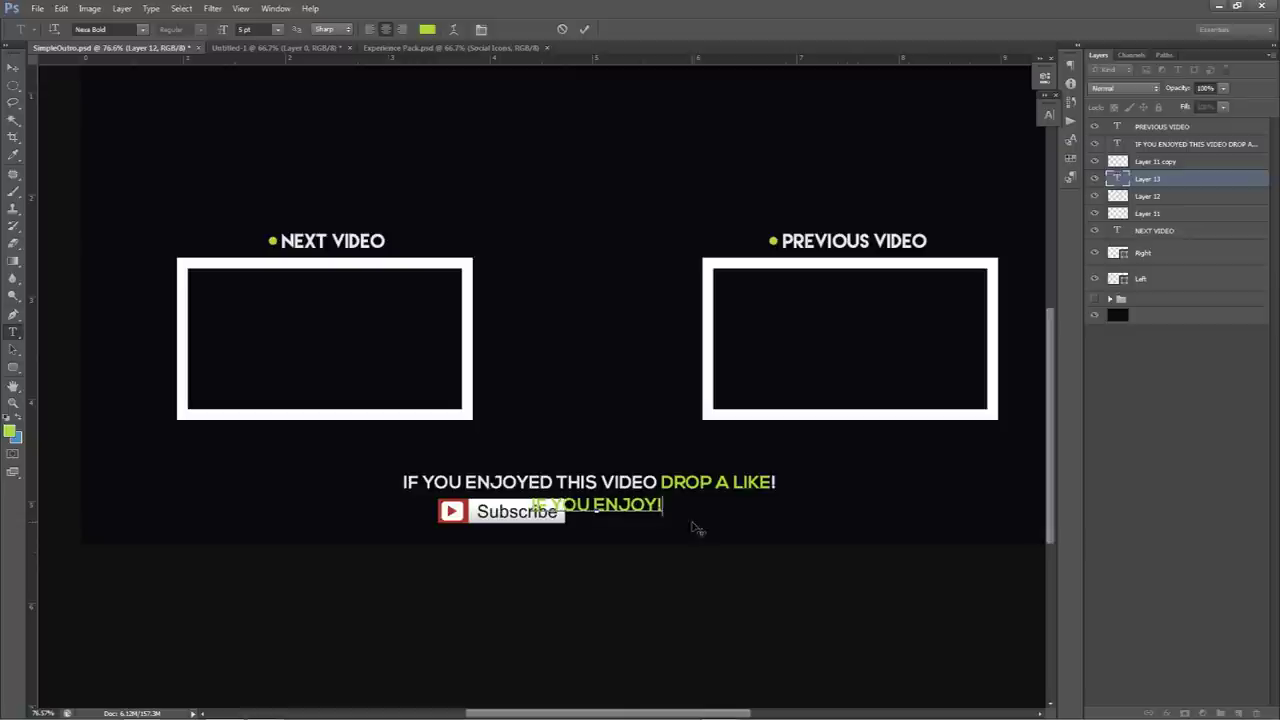
text(!)
key(ctrl+Return)
drag(665, 462, 706, 469)
click(1049, 114)
click(917, 141)
text(3)
key(Return)
drag(594, 440, 563, 437)
key(Right)
key(Right)
key(Right)
key(Right)
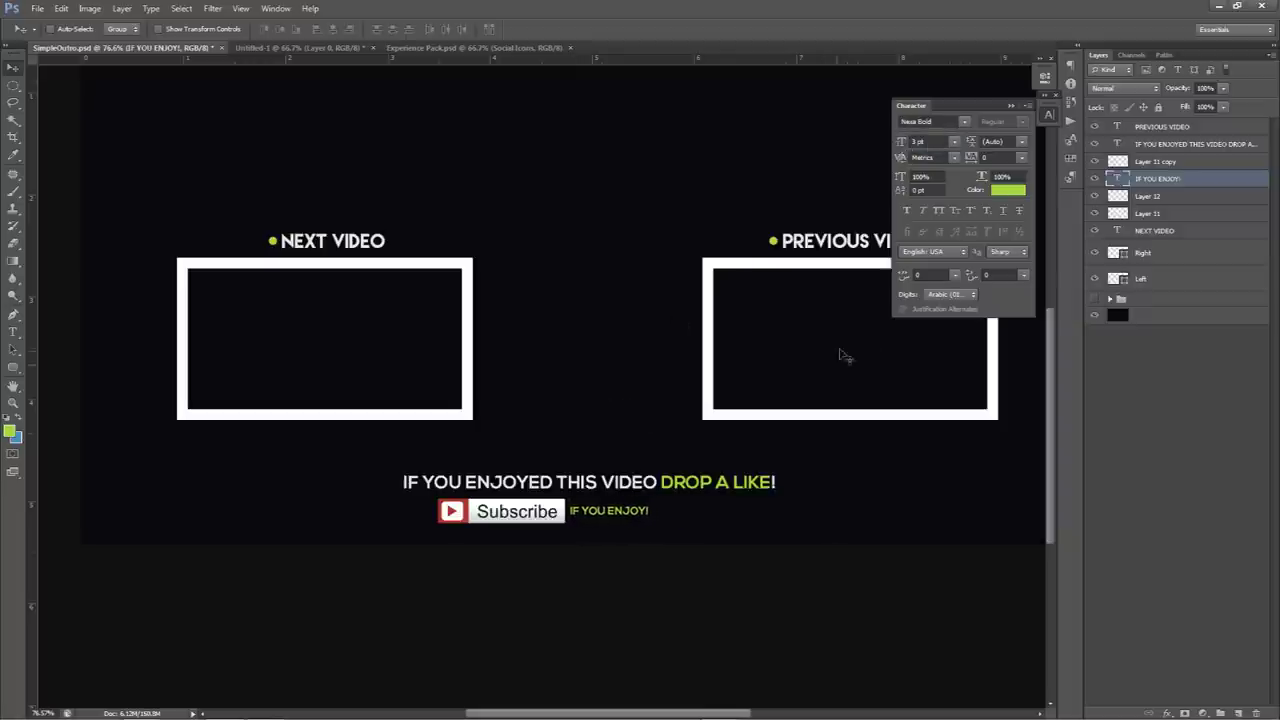
Move the Subscribe button and IF YOU ENJOY! text together to centre them below the line
shift+click(1147, 196)
drag(626, 366, 677, 366)
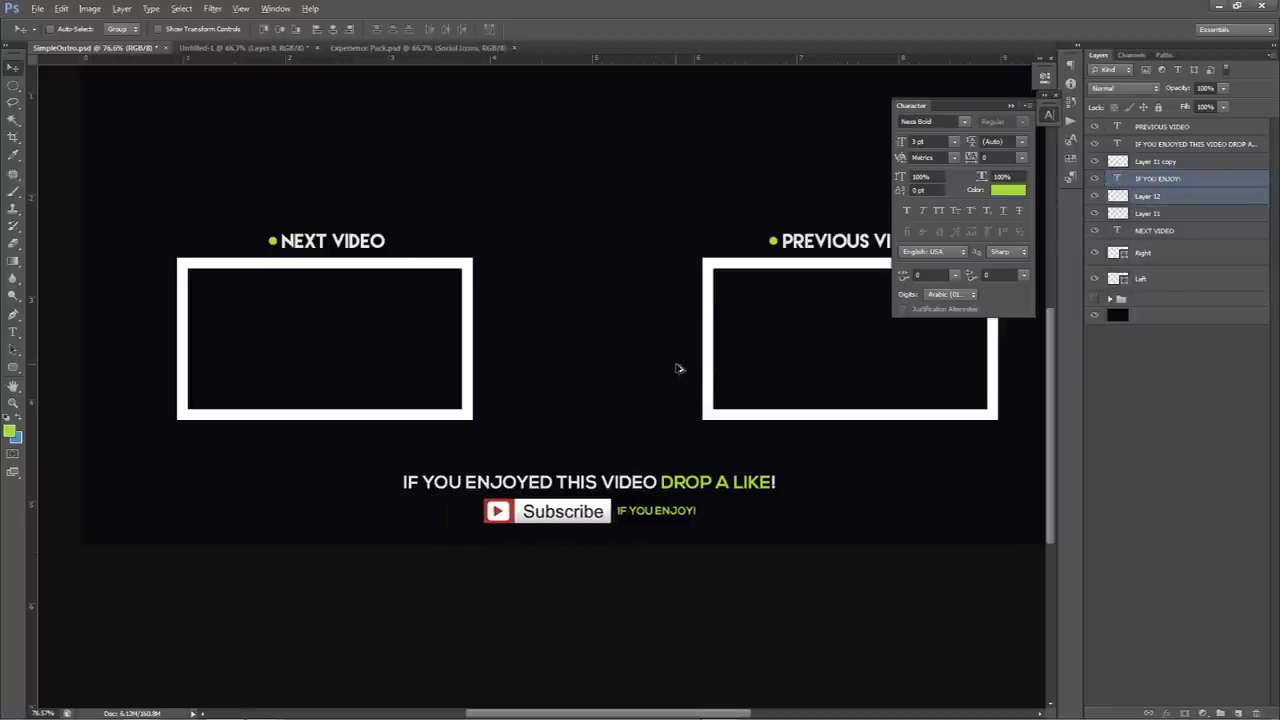
scroll(677, 368, down, 2)
scroll(677, 368, down, 1)
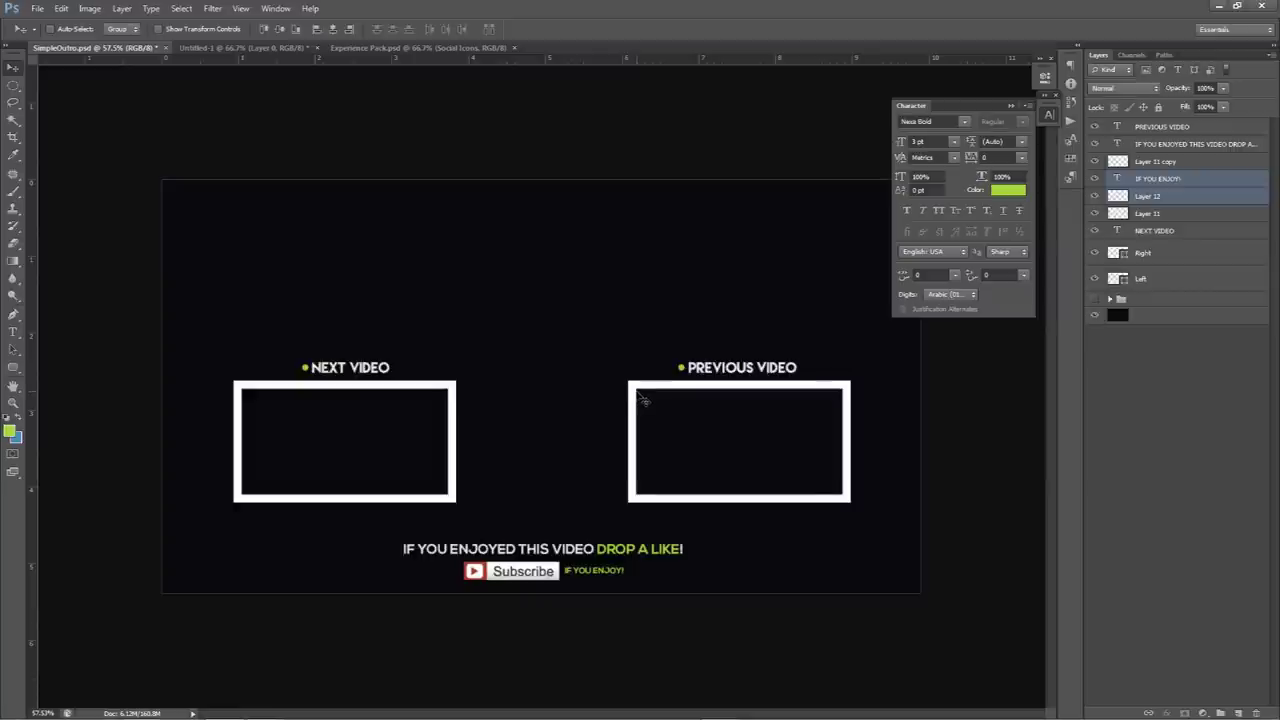
scroll(645, 400, down, 1)
click(1049, 113)
scroll(811, 297, up, 3)
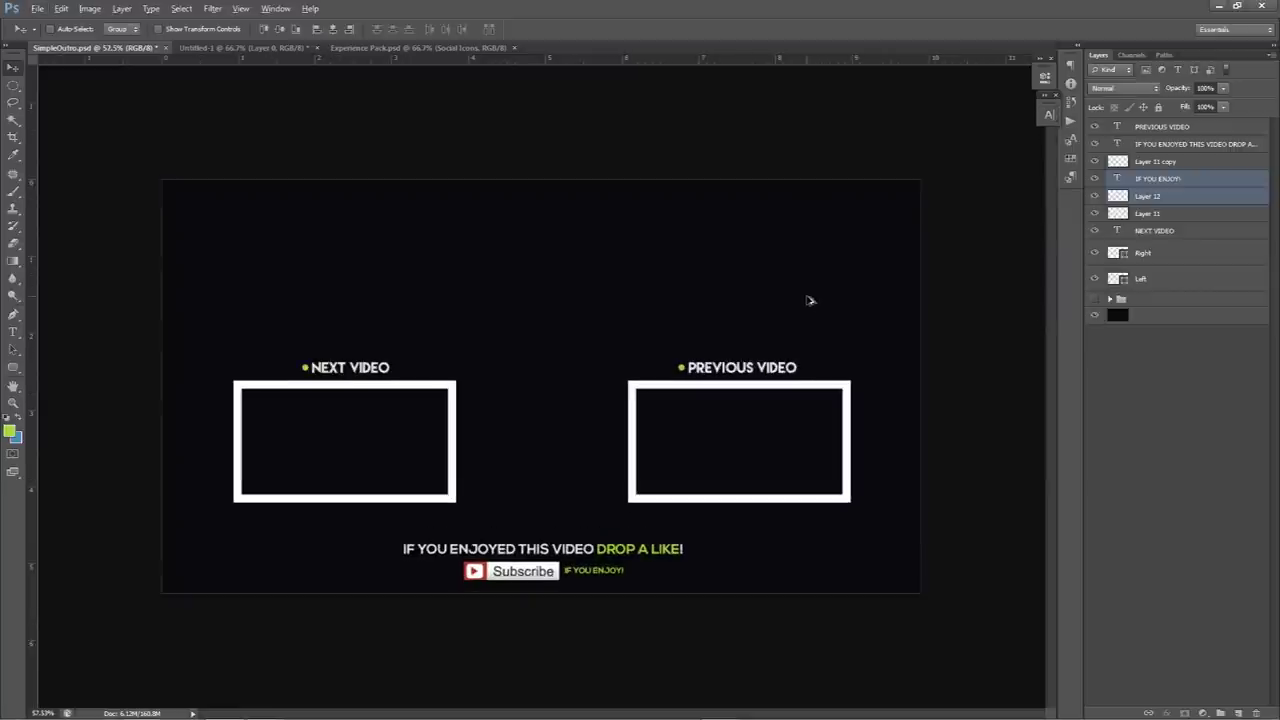
scroll(767, 336, down, 1)
scroll(767, 336, up, 1)
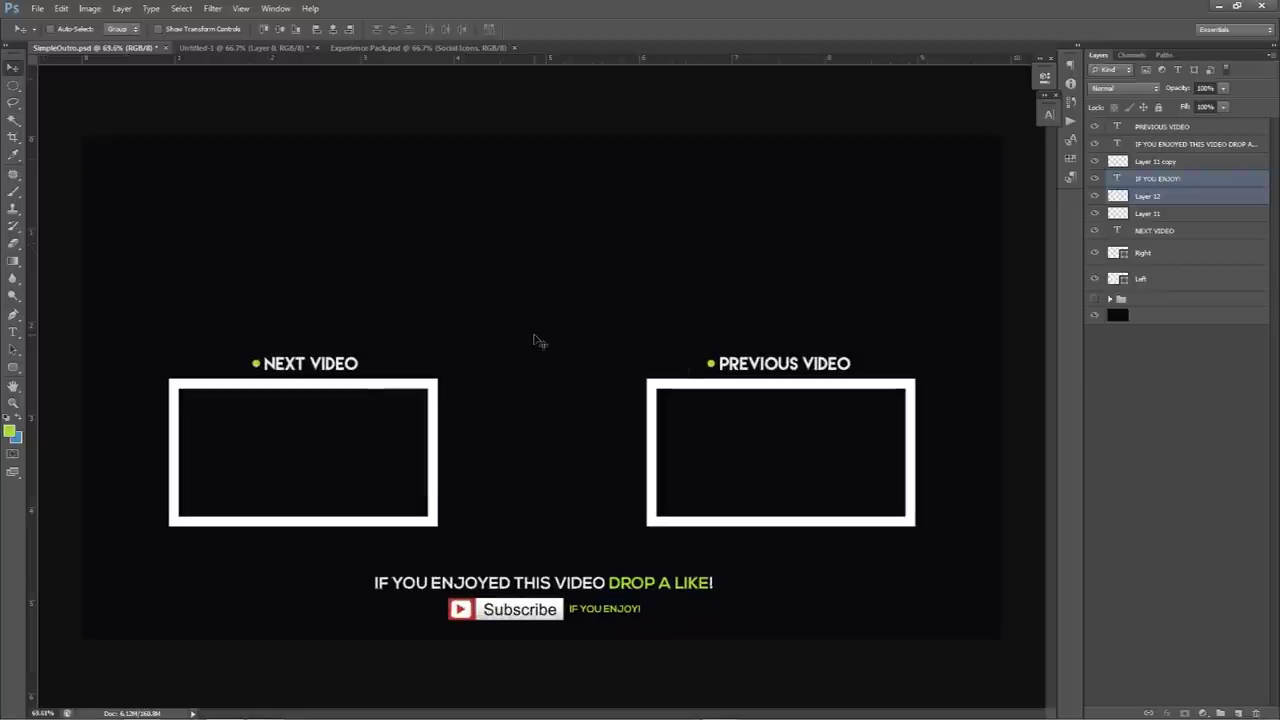
Copy the TWITTER, FACEBOOK and INSTAGRAM icon layers from Experience Pack.psd into SimpleOutro.psd
click(365, 48)
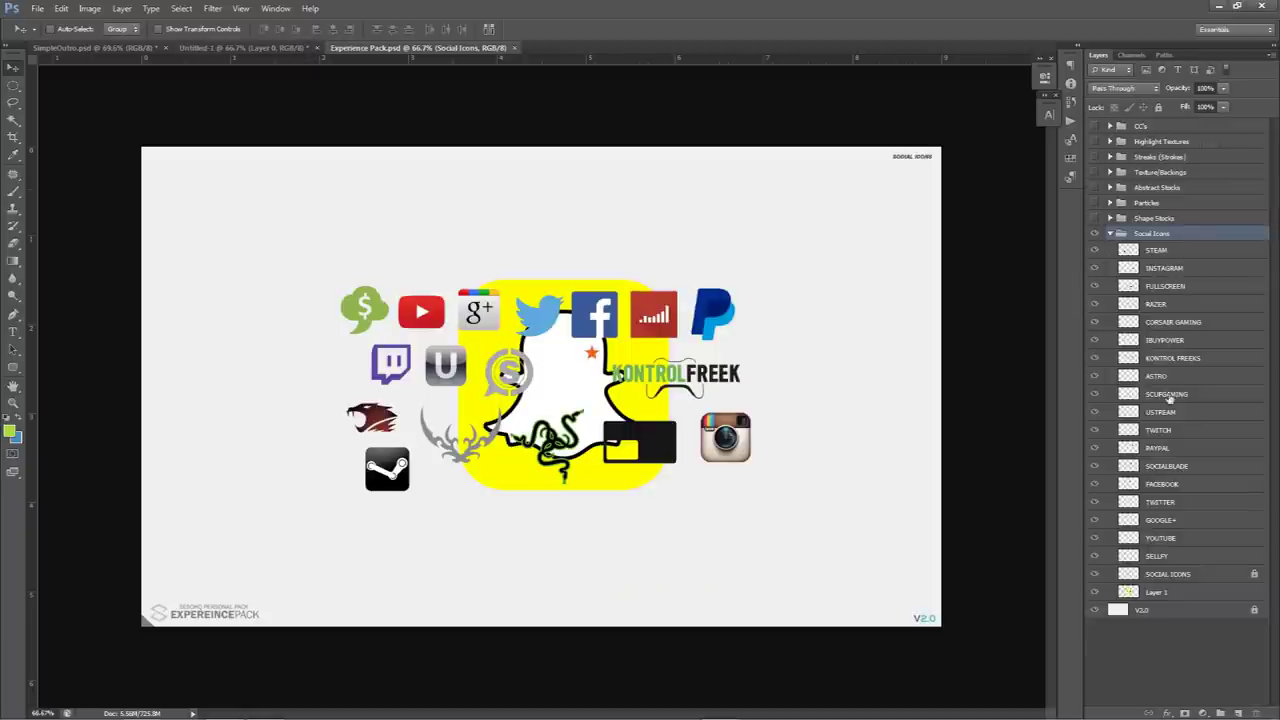
click(1163, 502)
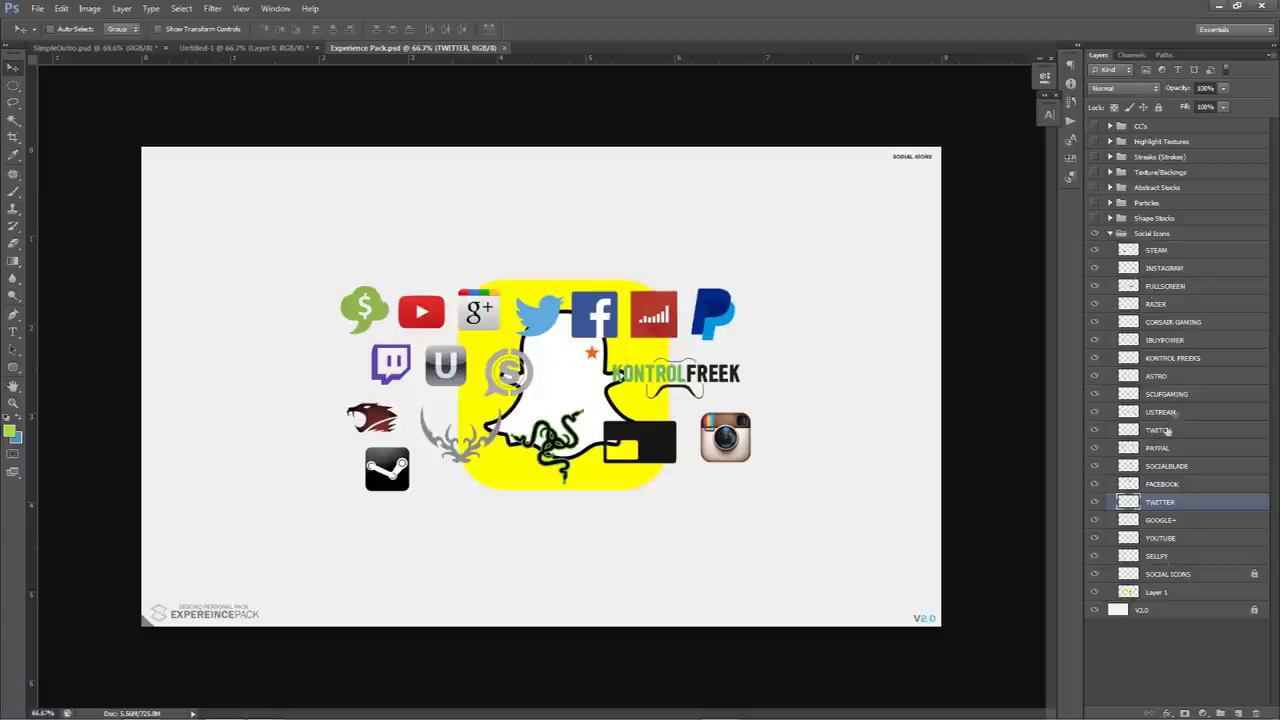
shift+click(1161, 486)
drag(383, 243, 582, 430)
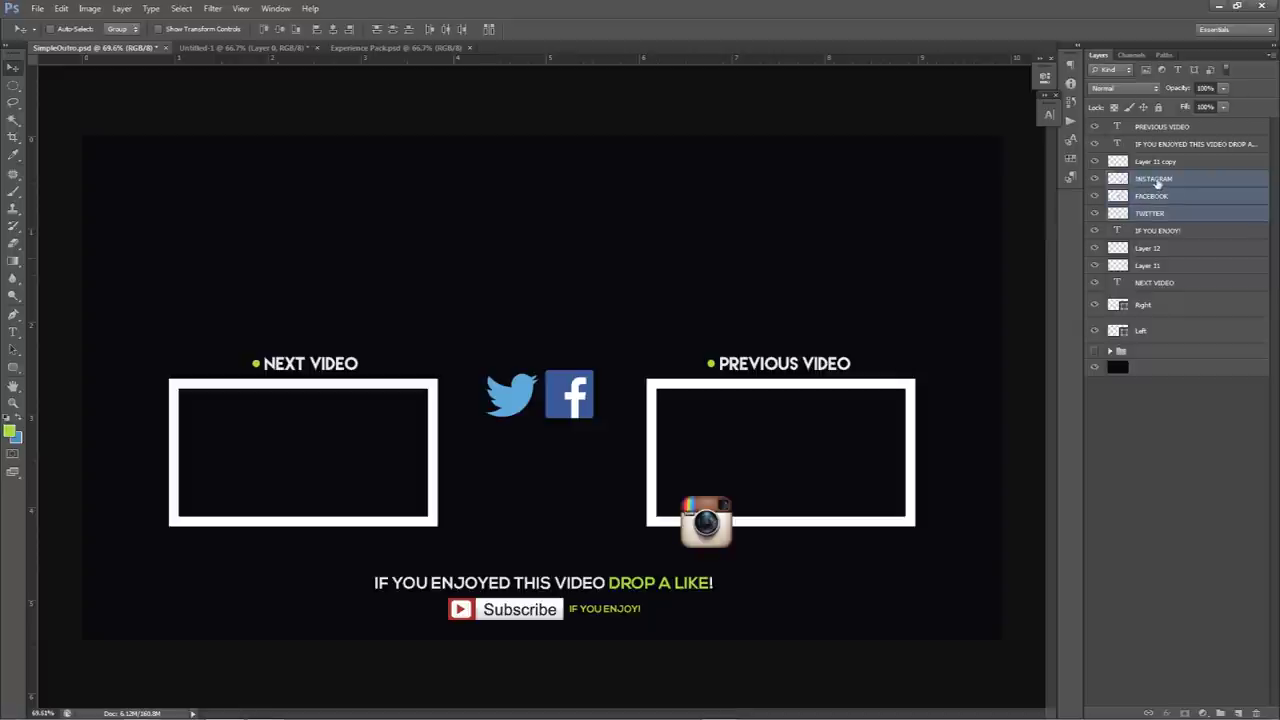
Stack the icons vertically: Twitter on top, Instagram beneath it, Facebook at the bottom
click(1155, 179)
drag(777, 271, 591, 178)
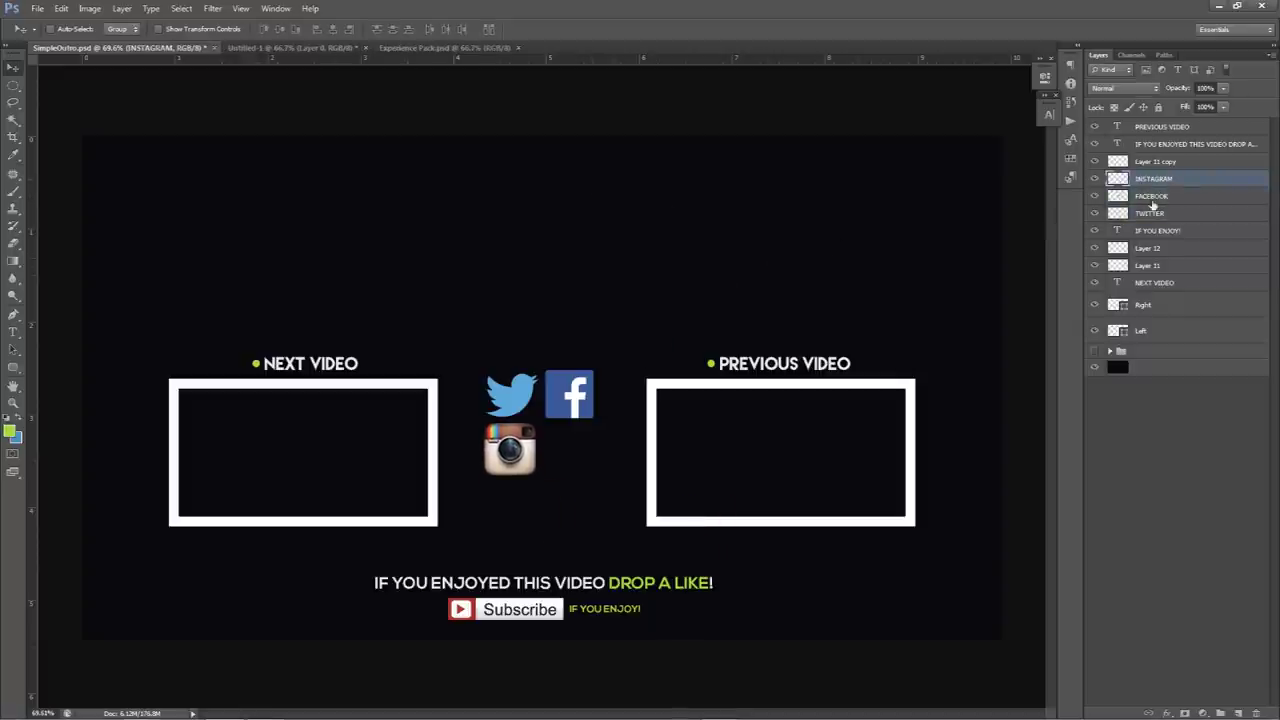
click(1152, 200)
drag(805, 225, 760, 333)
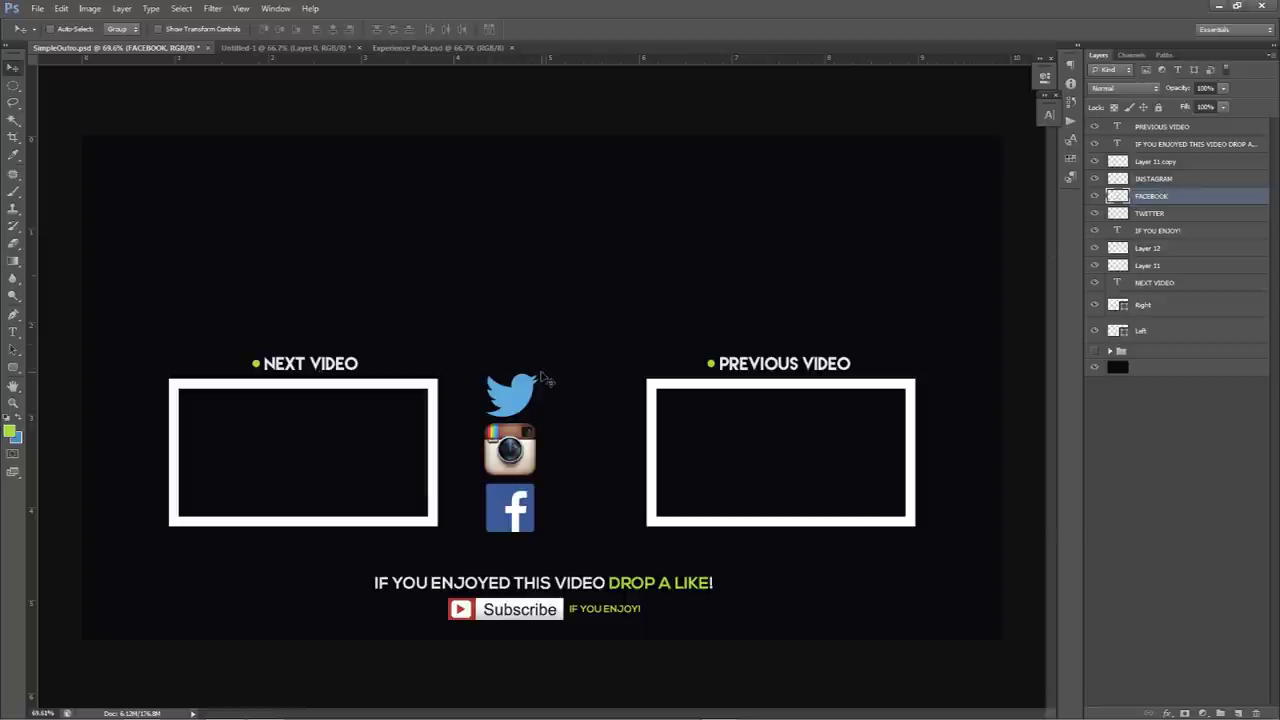
key(Down)
key(Down)
key(Down)
key(Down)
key(Down)
key(Down)
key(Down)
key(Down)
key(Down)
key(Down)
key(Down)
key(Down)
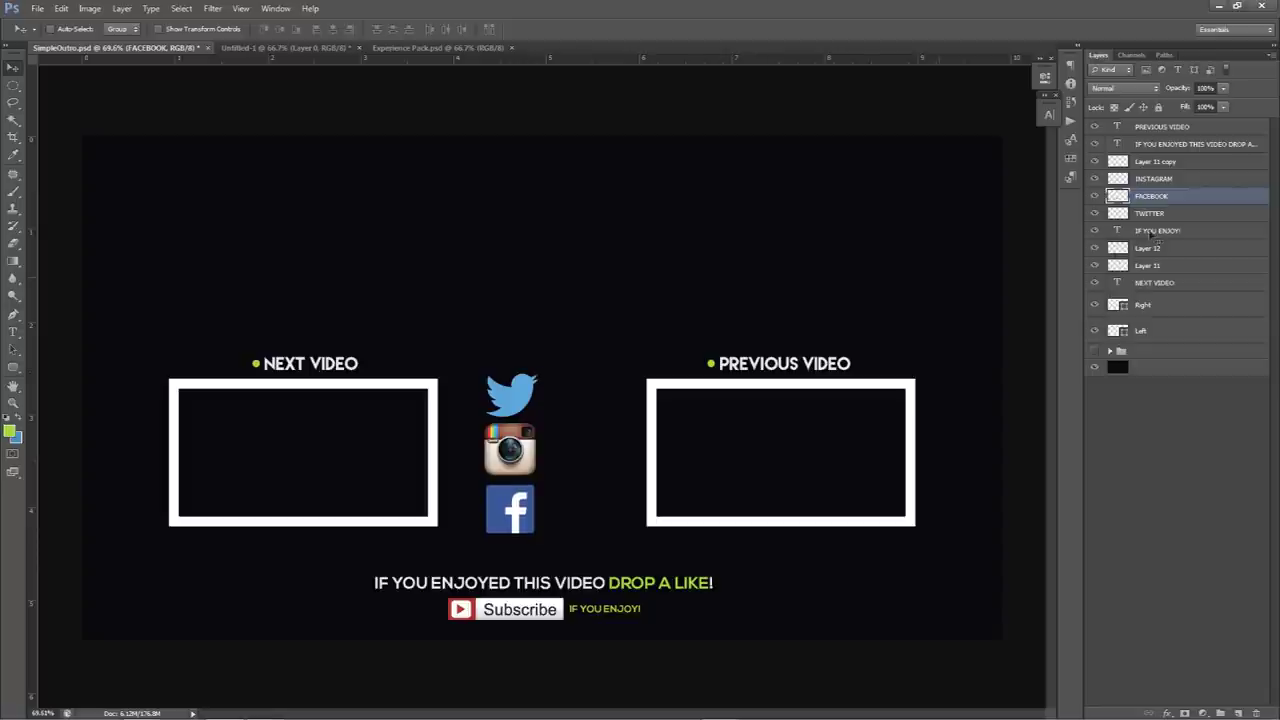
key(alt+bracketright)
key(Down)
key(Down)
key(Down)
key(Down)
key(Down)
key(Down)
key(Down)
key(Down)
key(Down)
key(Down)
key(Down)
key(Down)
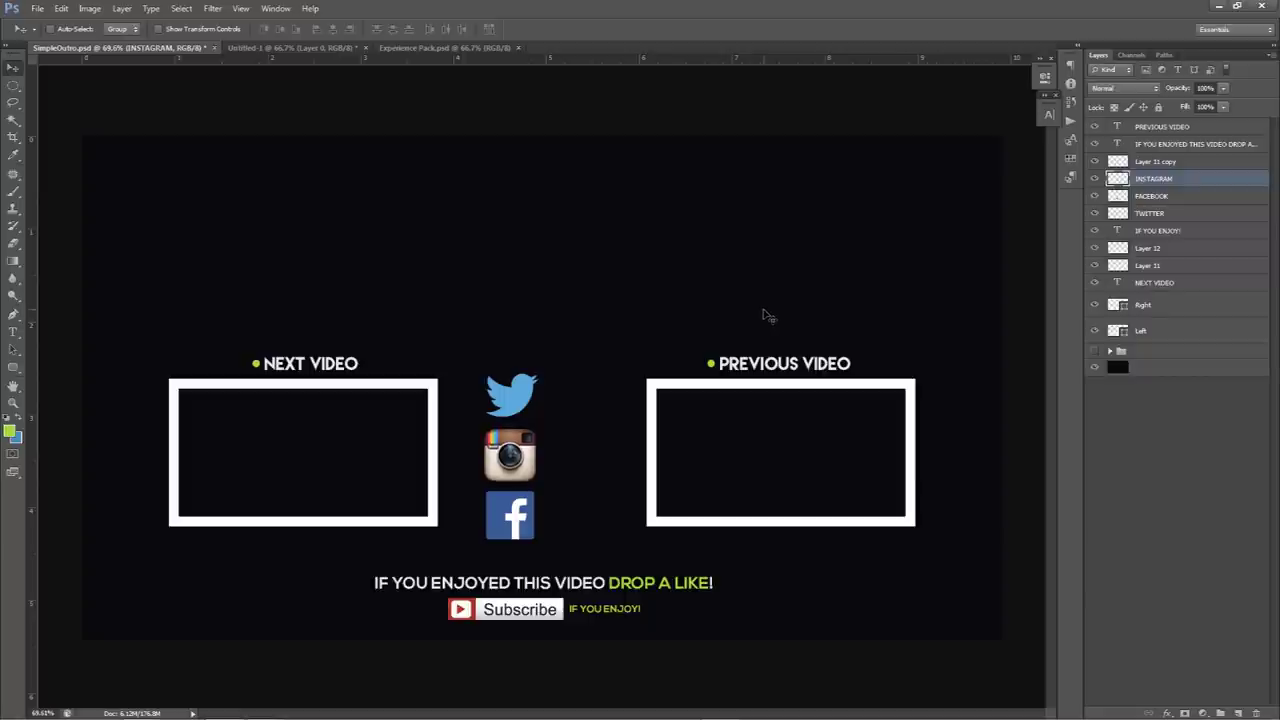
Scale the three social icons together to about 46% and shift them slightly left
shift+click(1151, 212)
key(ctrl+t)
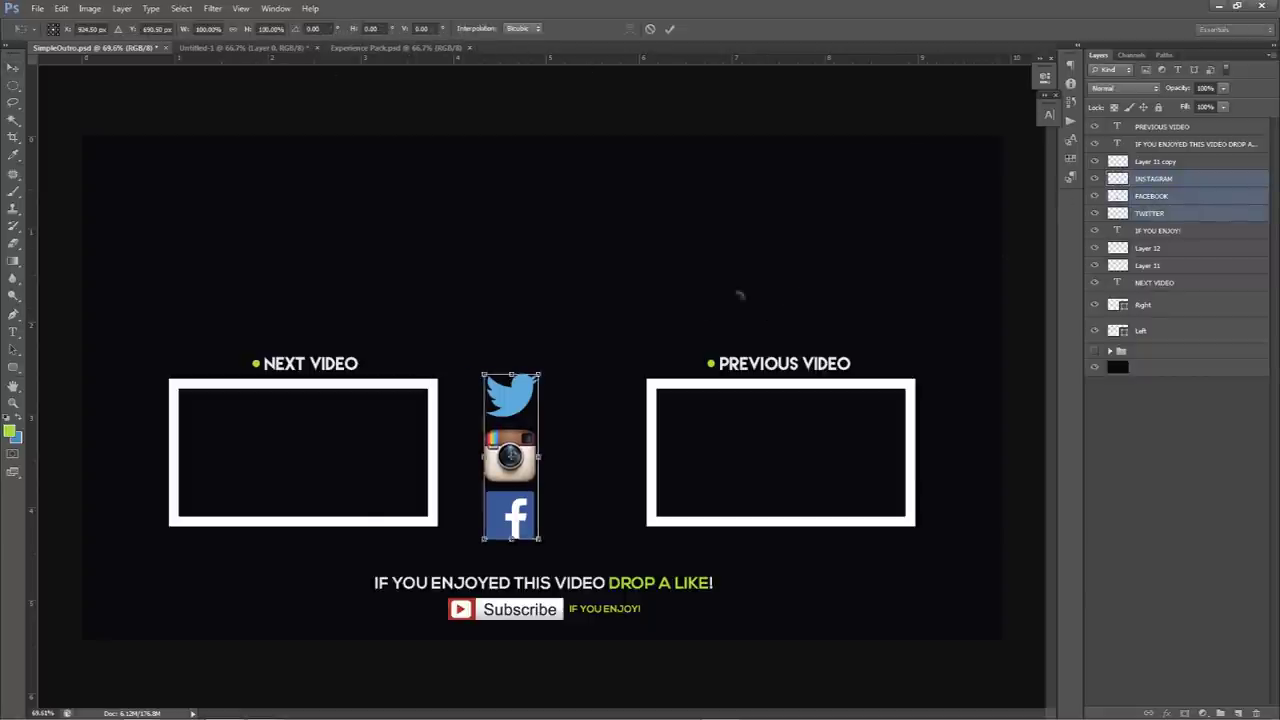
drag(539, 372, 472, 400)
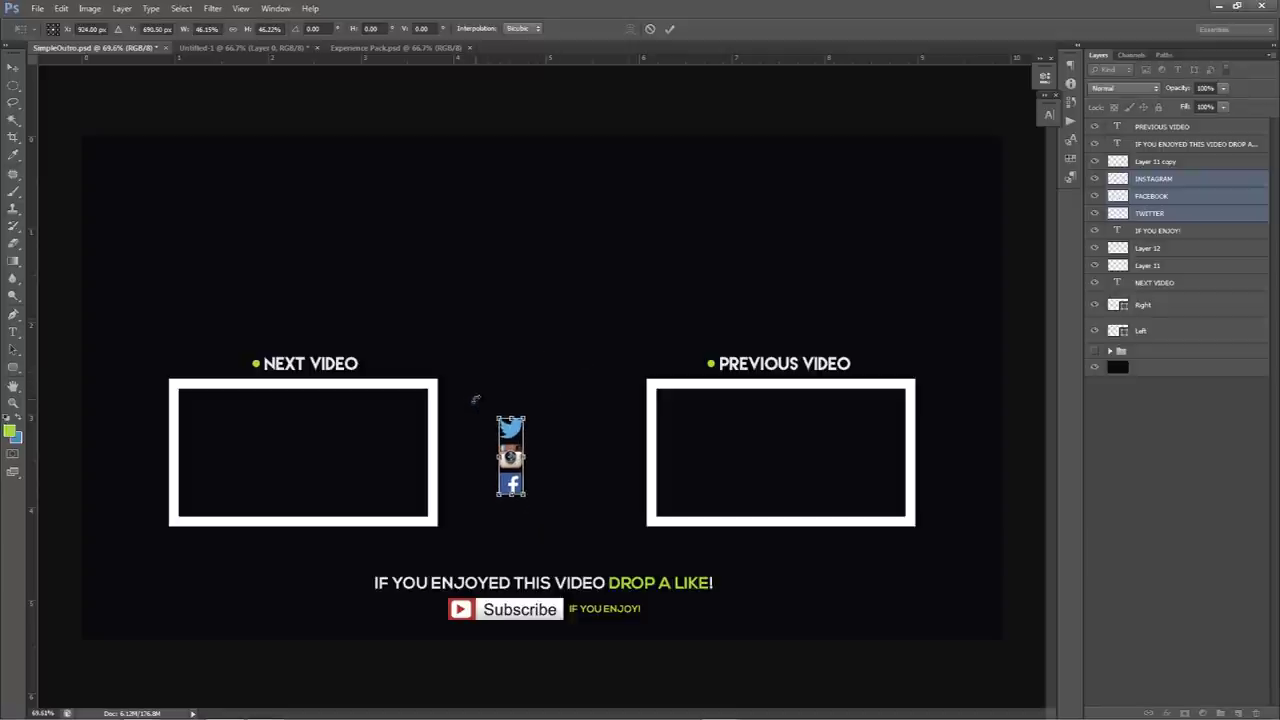
key(Return)
drag(586, 486, 567, 482)
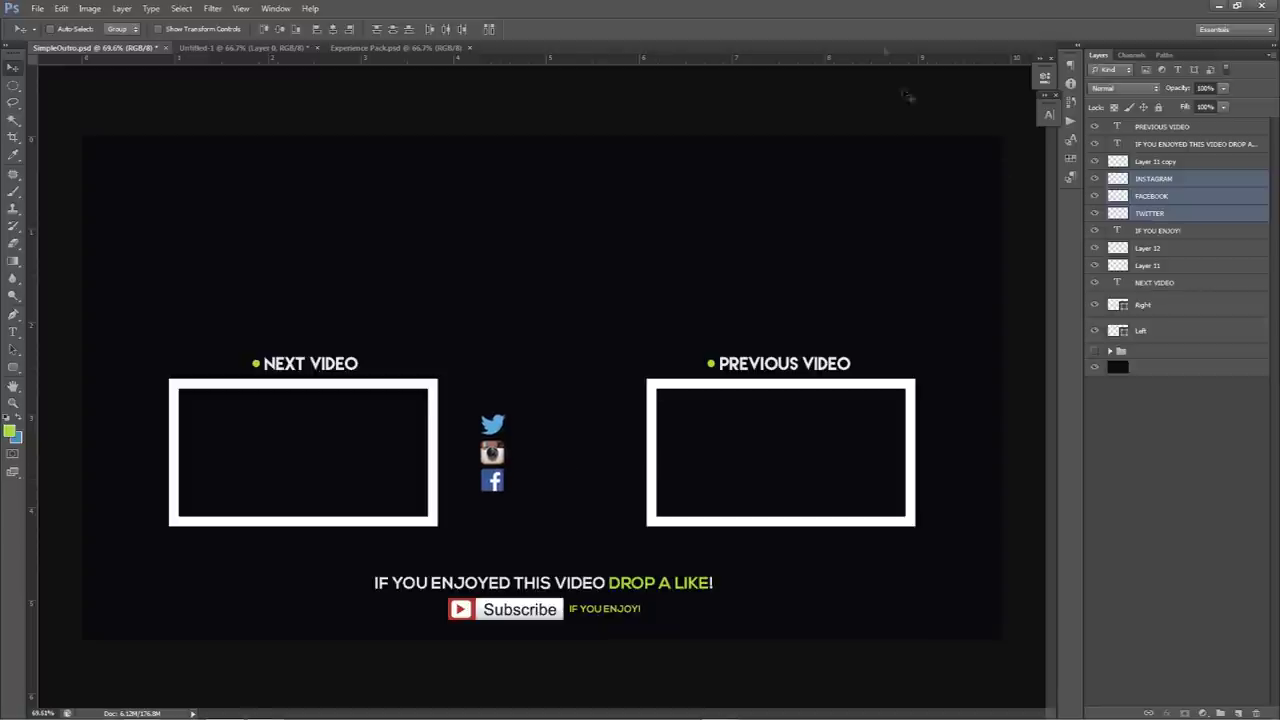
Add a vertical centre guide and horizontal guides at 3.00, 3.22, 3.59 and 3.83 cm
drag(785, 62, 754, 413)
drag(22, 300, 542, 300)
drag(734, 62, 709, 440)
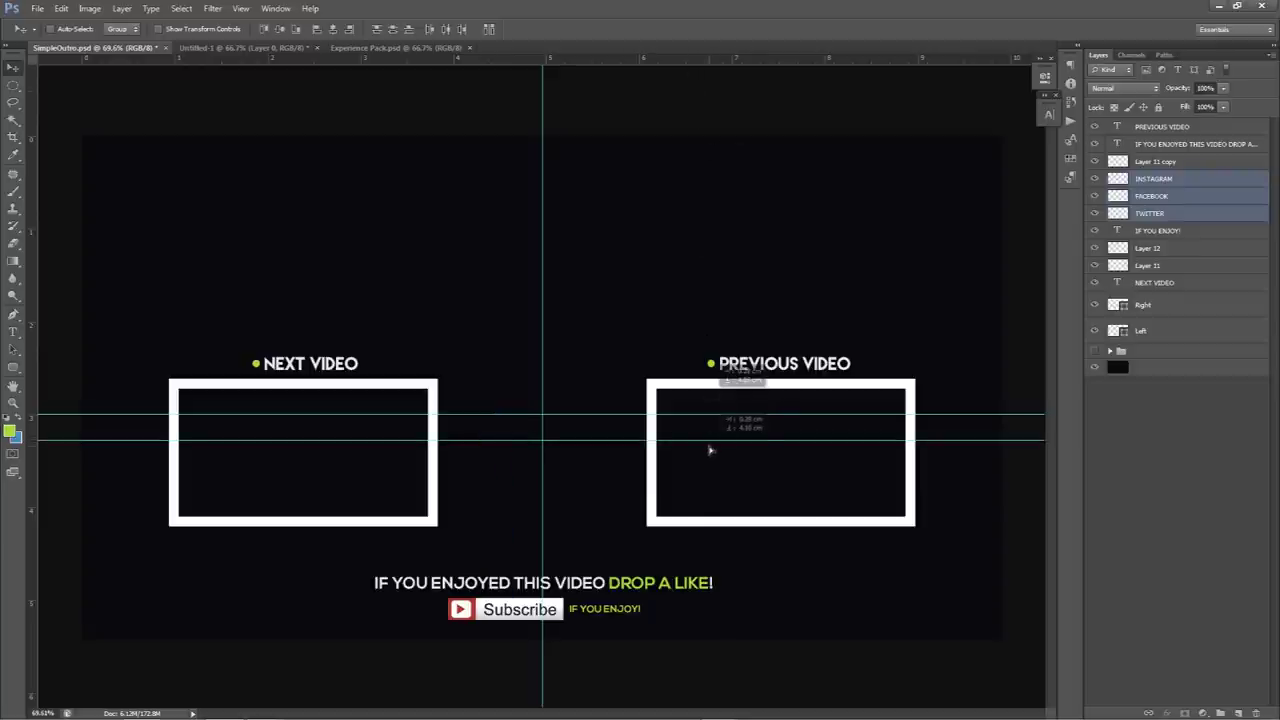
drag(724, 57, 743, 468)
drag(814, 67, 780, 497)
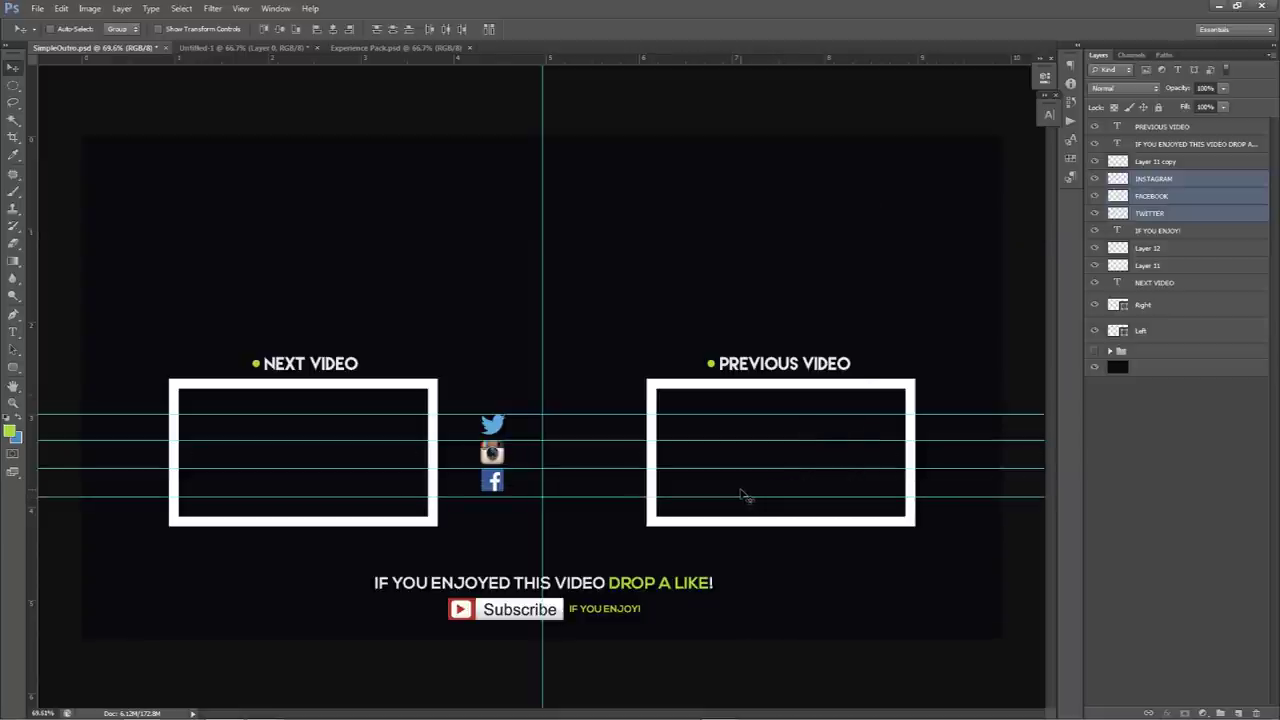
Nudge the Facebook, Instagram and Twitter icons down onto the guides, then hide the guides
click(1152, 198)
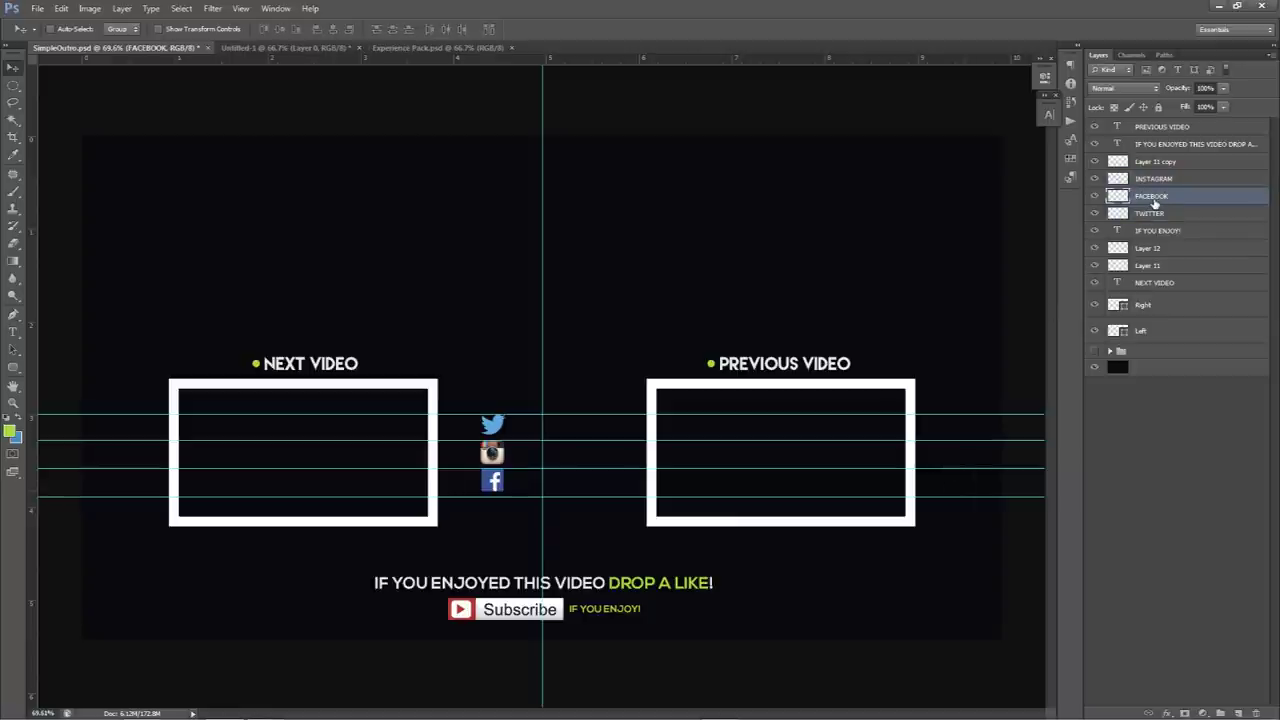
key(Down)
click(1152, 180)
key(Down)
click(1150, 213)
key(Down)
key(Down)
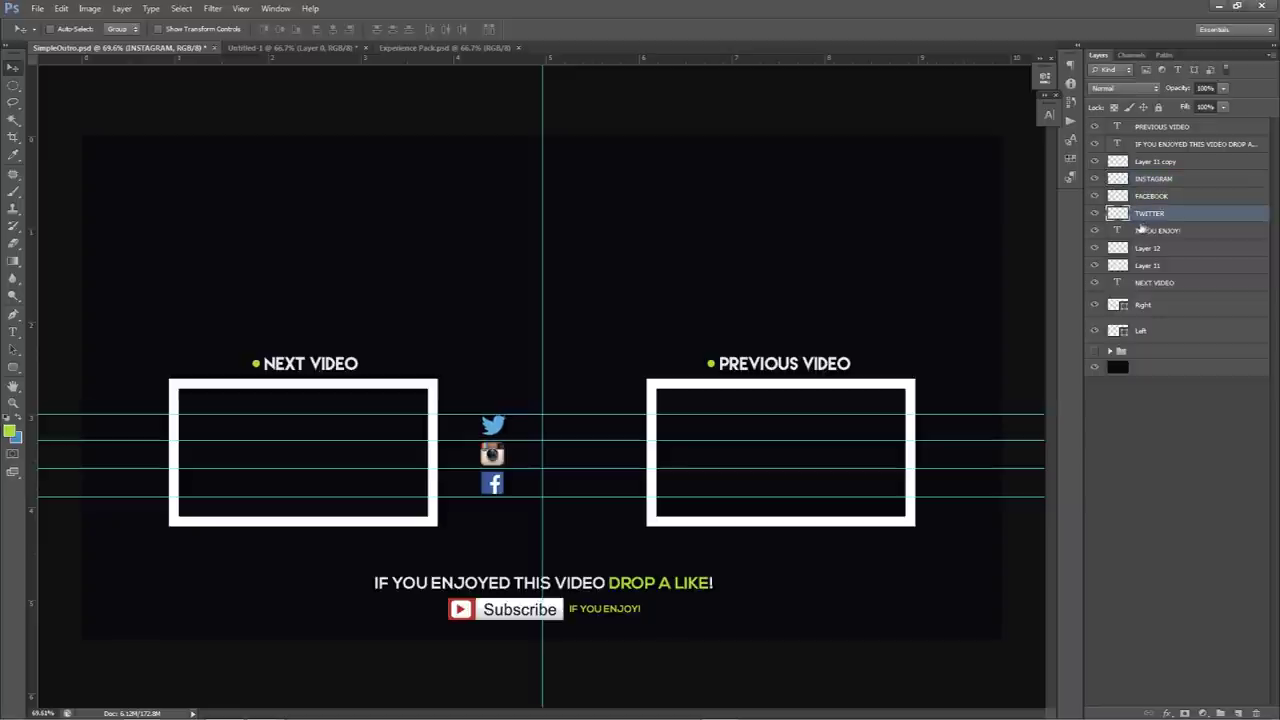
key(ctrl+semicolon)
Type the channel handle beside the Twitter icon, with the name after the @ coloured white
key(t)
click(533, 430)
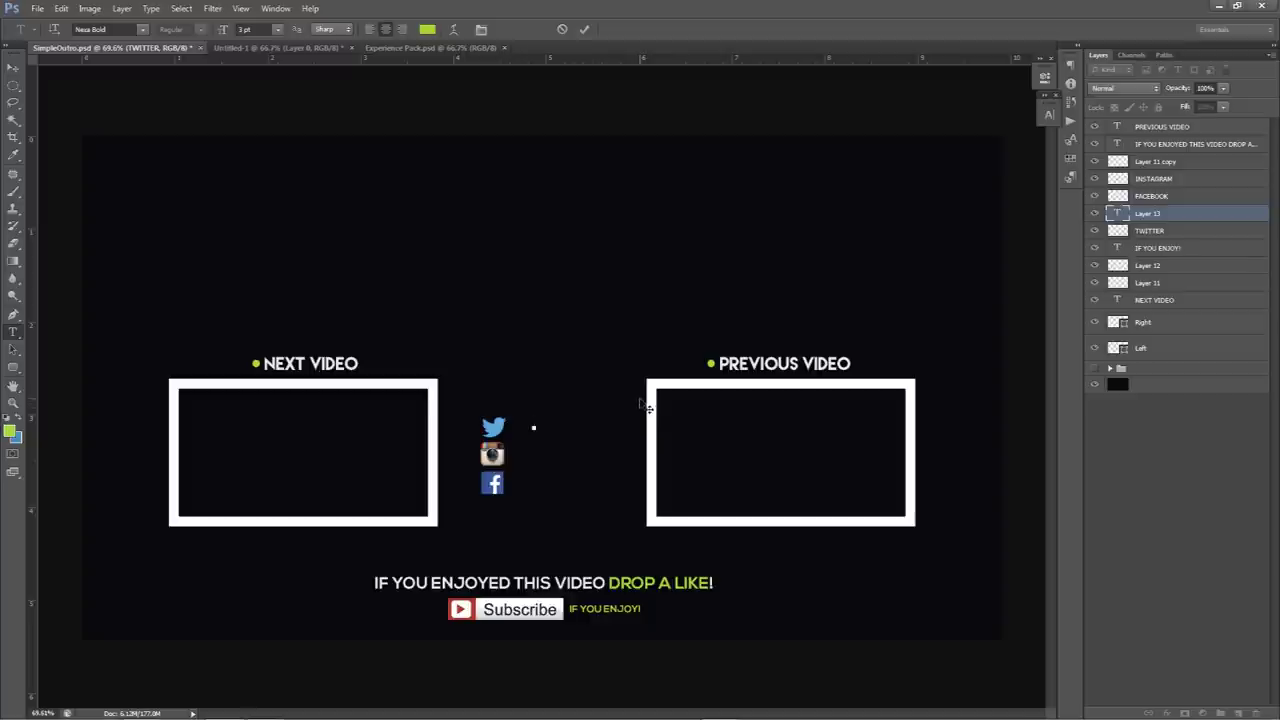
text(@SESOHQ)
click(1046, 117)
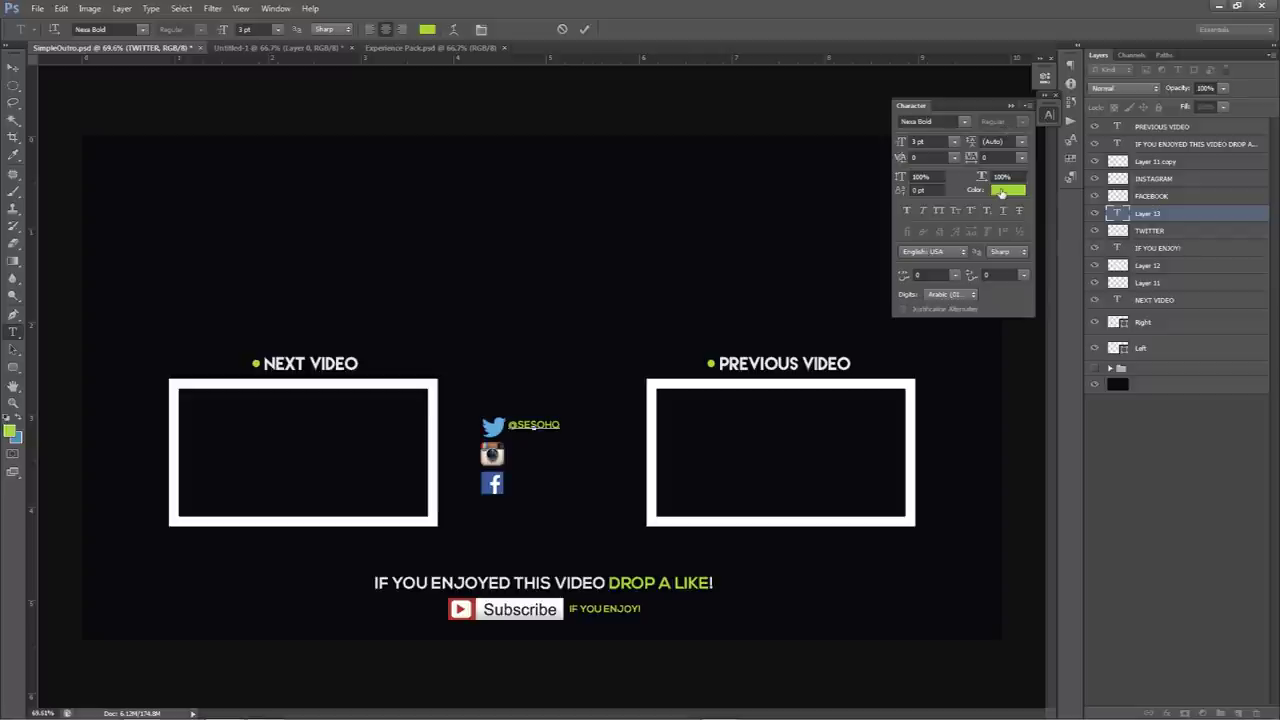
drag(518, 424, 569, 423)
click(1012, 190)
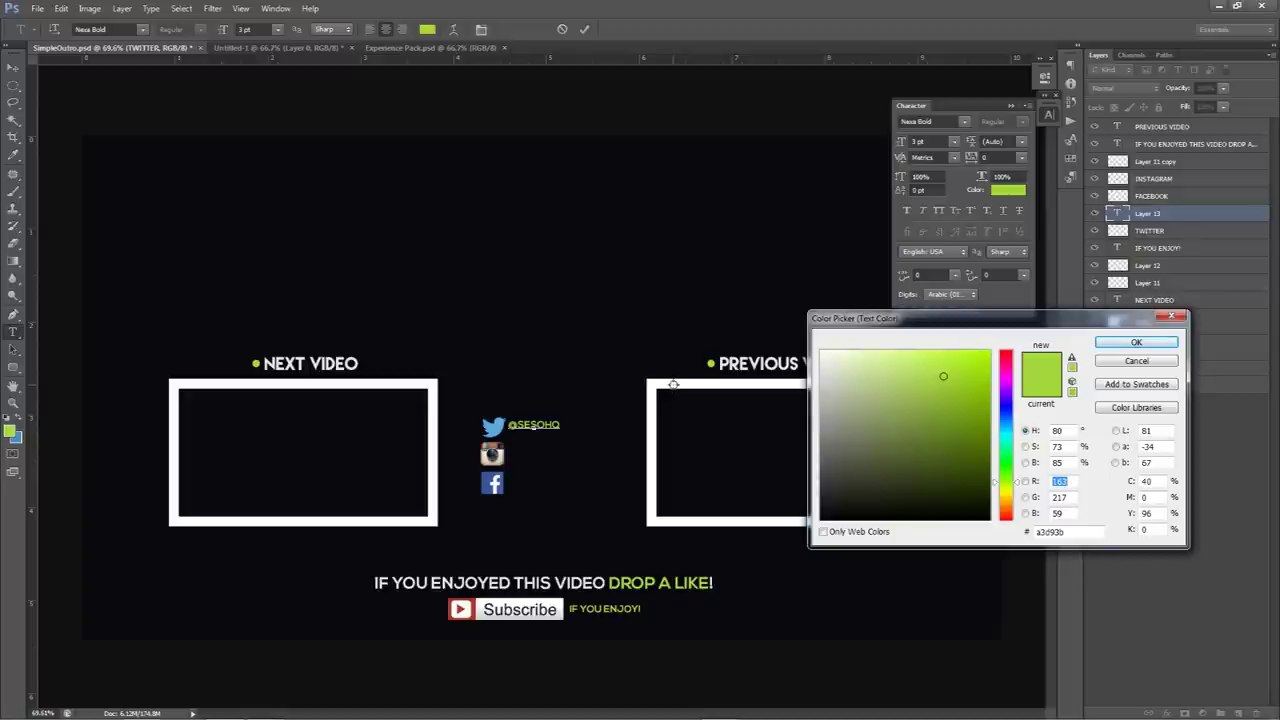
click(673, 384)
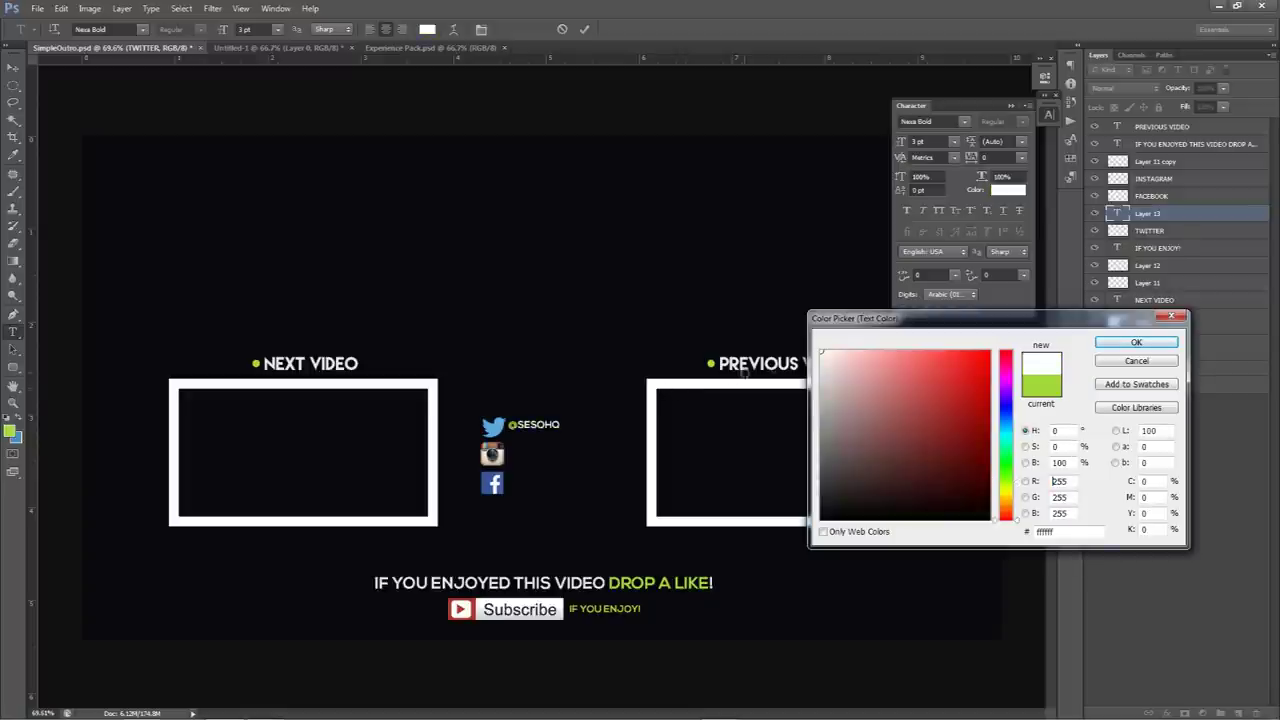
click(1136, 344)
click(584, 29)
Duplicate the handle beside each icon row and move all icons and handles about 10 px right
key(v)
drag(573, 372, 578, 460)
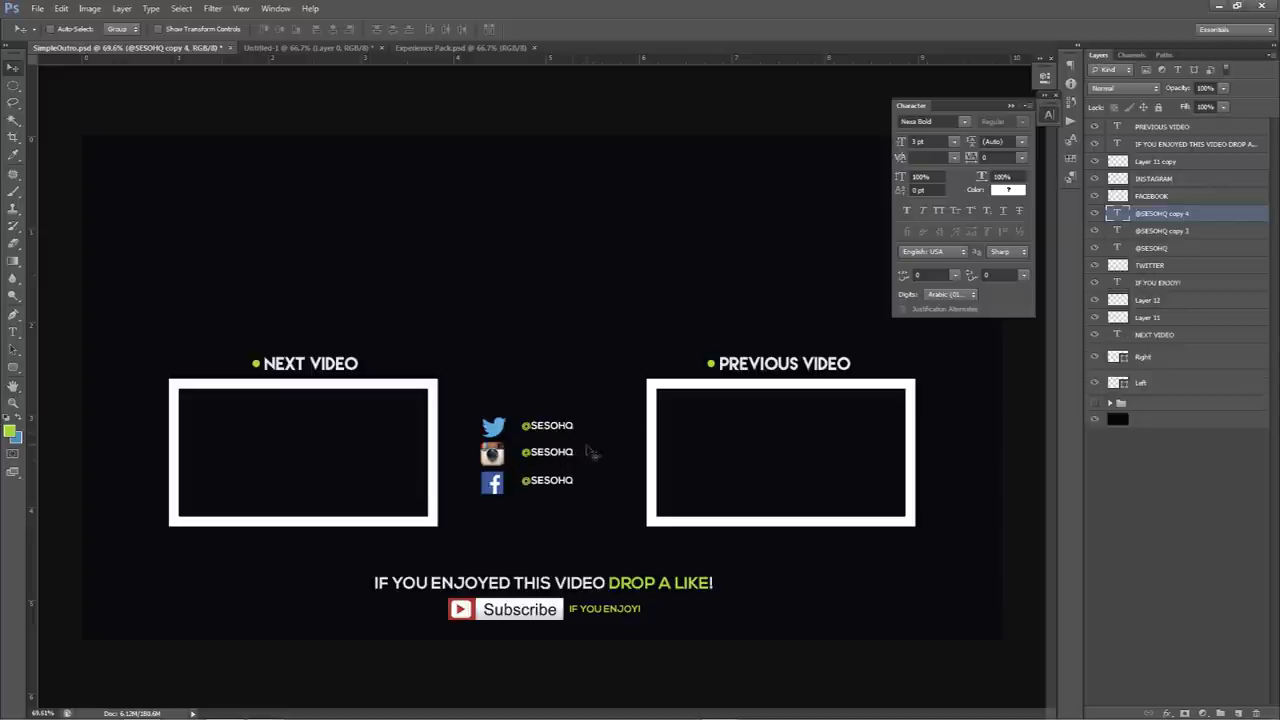
key(Down)
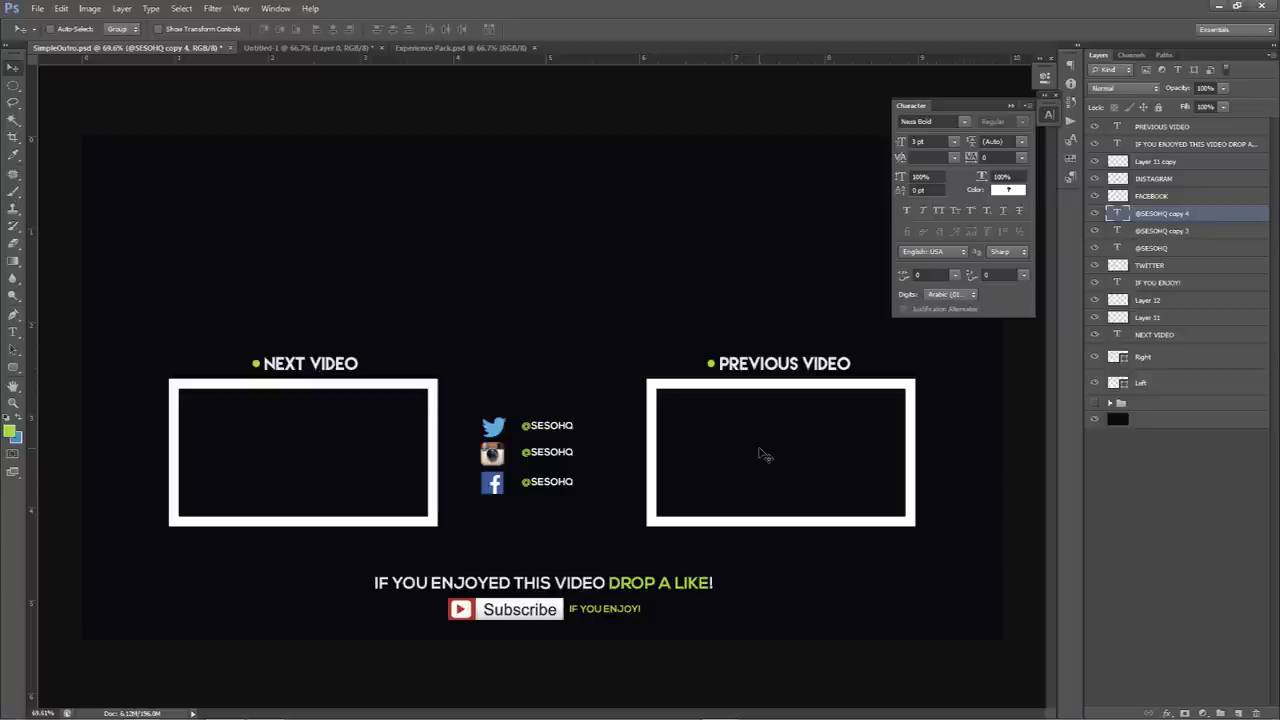
click(1166, 232)
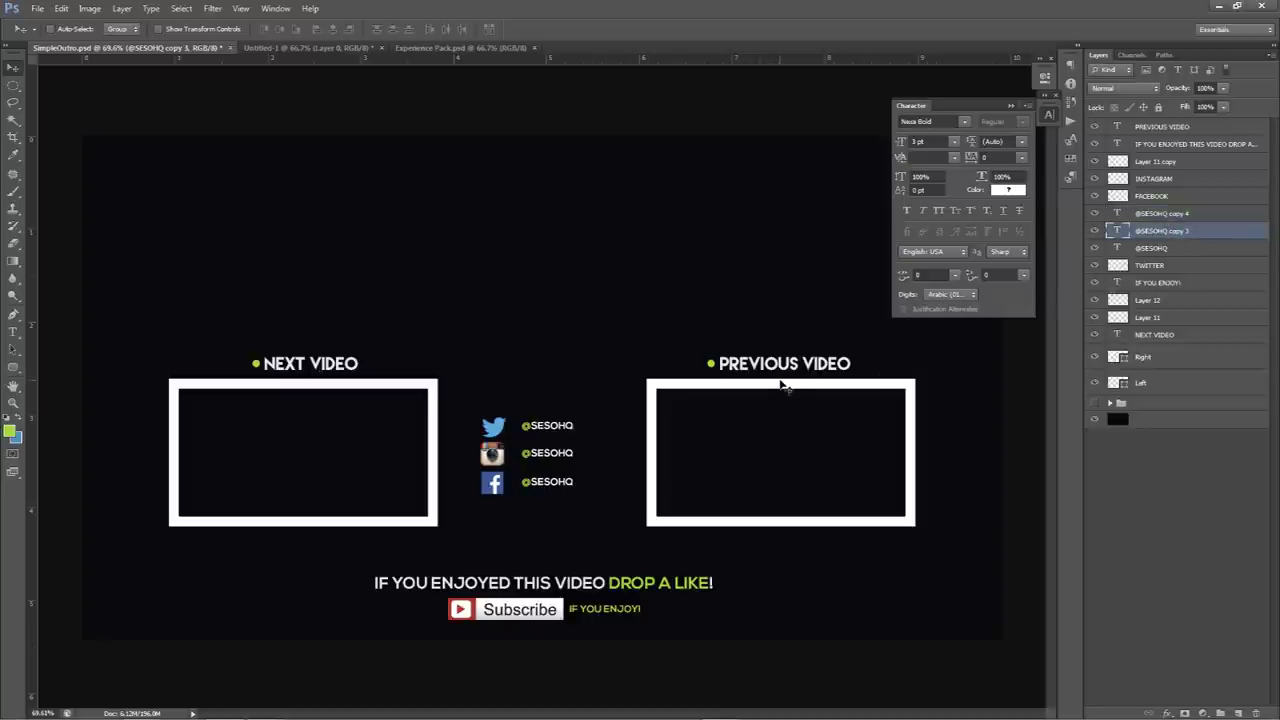
click(1143, 213)
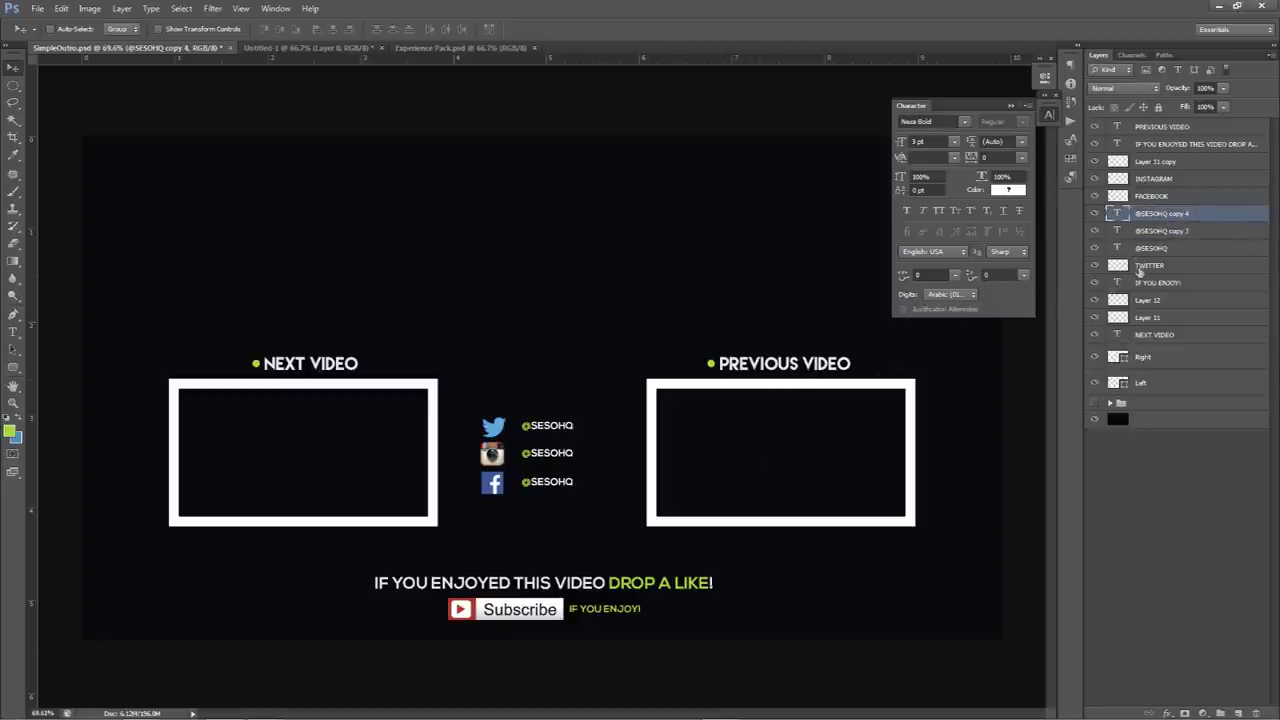
click(1140, 266)
shift+click(1145, 180)
drag(700, 367, 671, 374)
drag(619, 432, 629, 431)
key(Right)
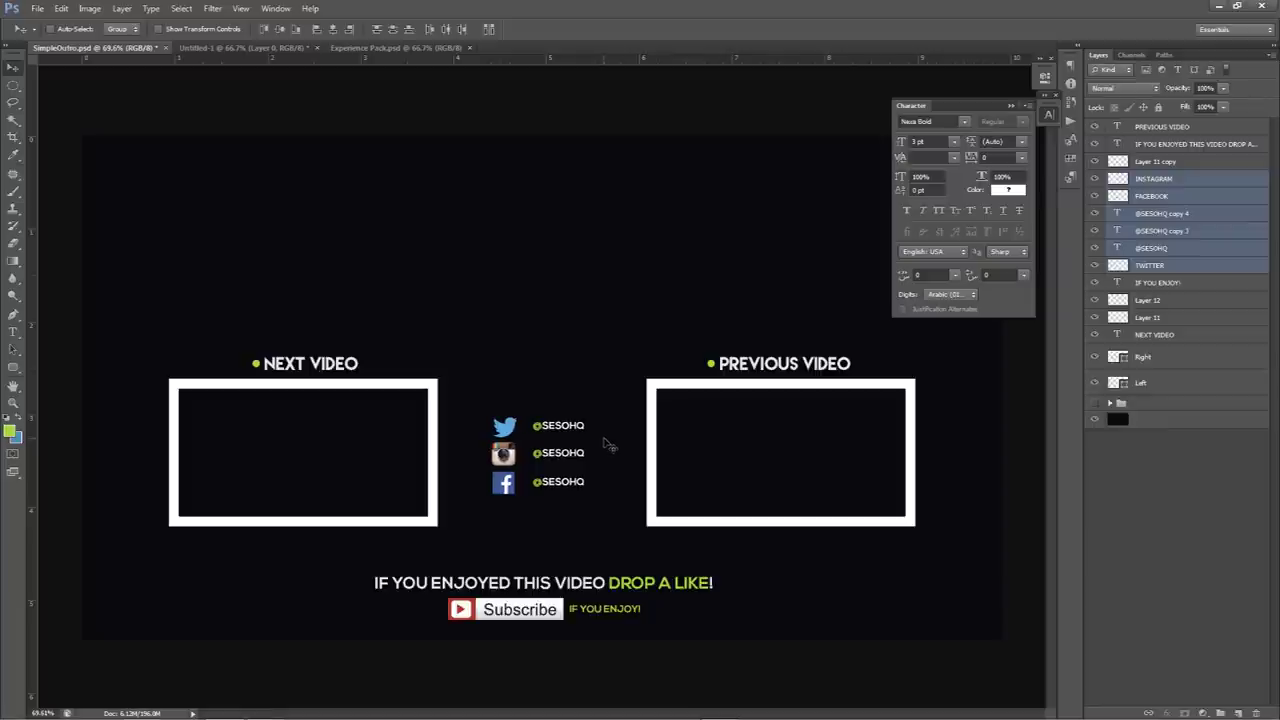
key(Left)
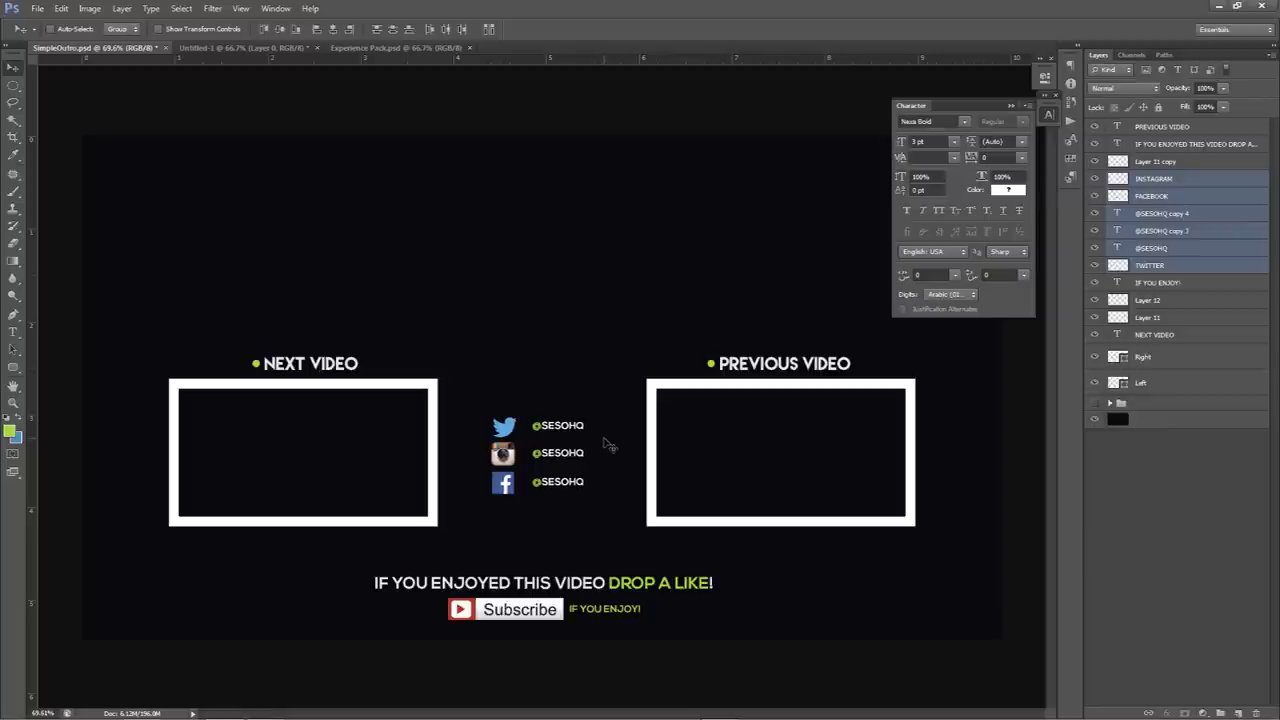
Close the Character panel and add a new empty layer
click(1049, 114)
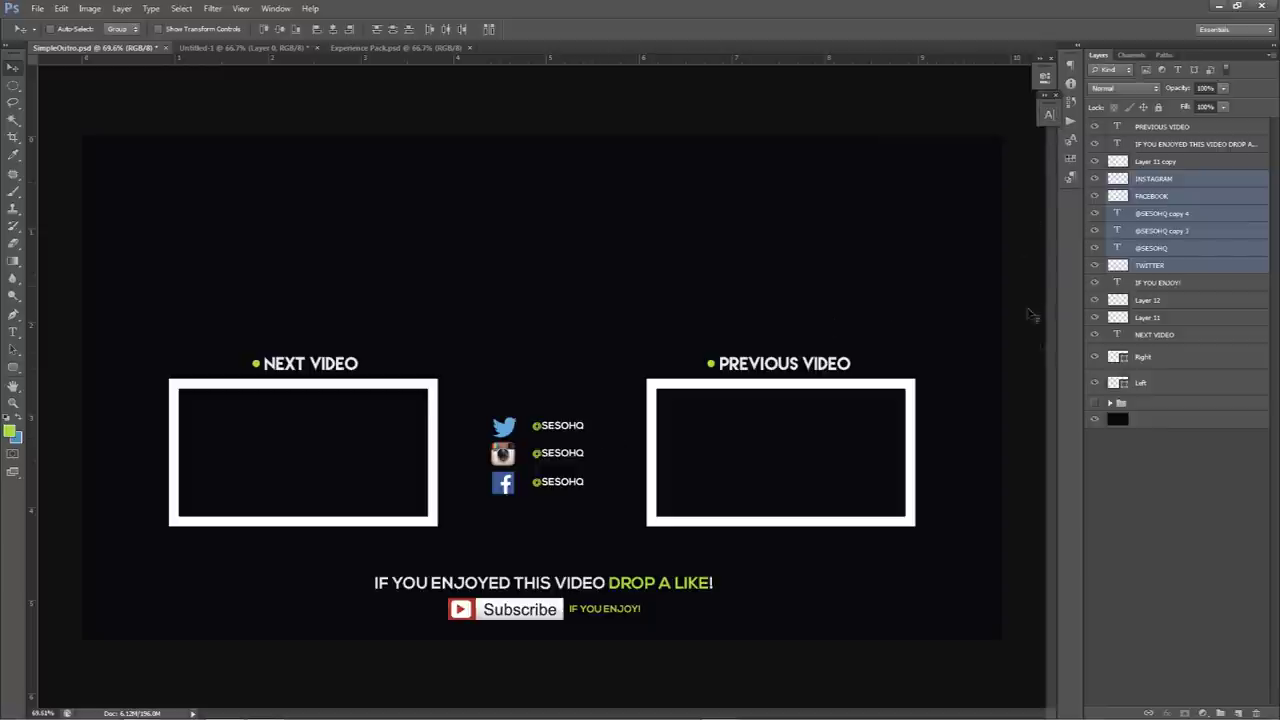
click(1240, 710)
click(1240, 710)
click(1236, 712)
Draw a small right-triangle Pen path below the NEXT VIDEO frame's lower-left corner
key(p)
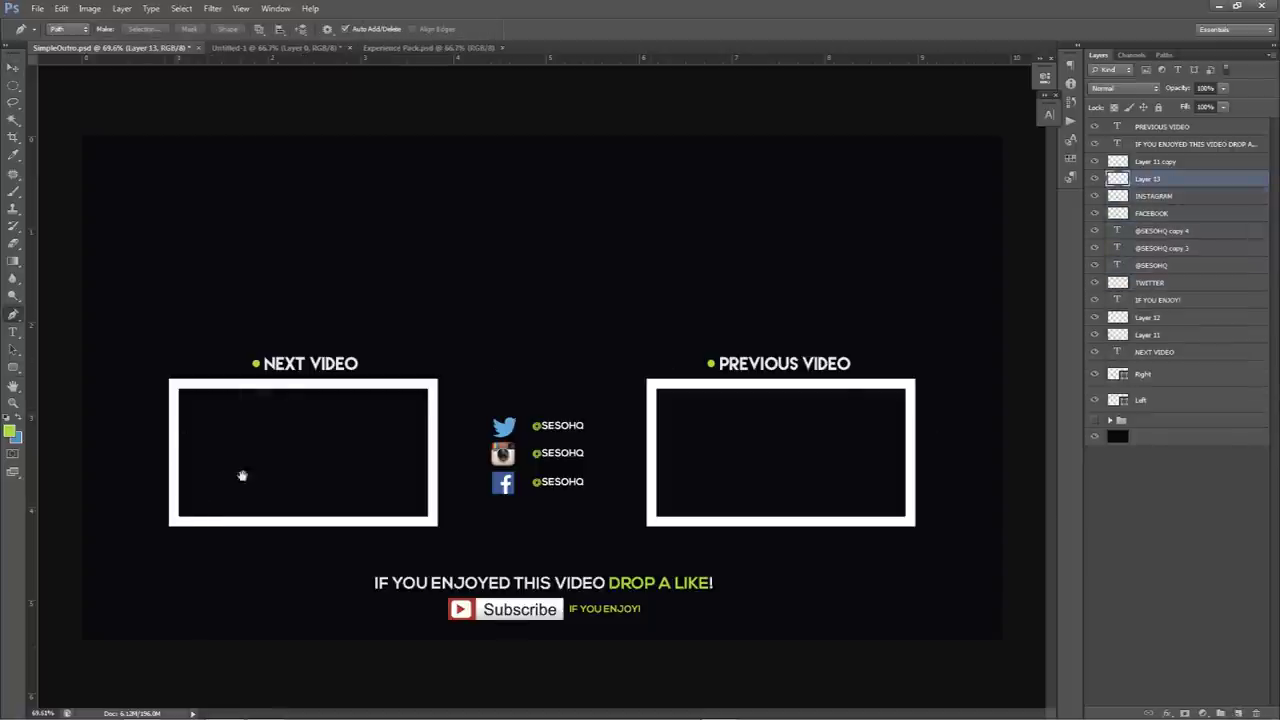
scroll(100, 510, up, 4)
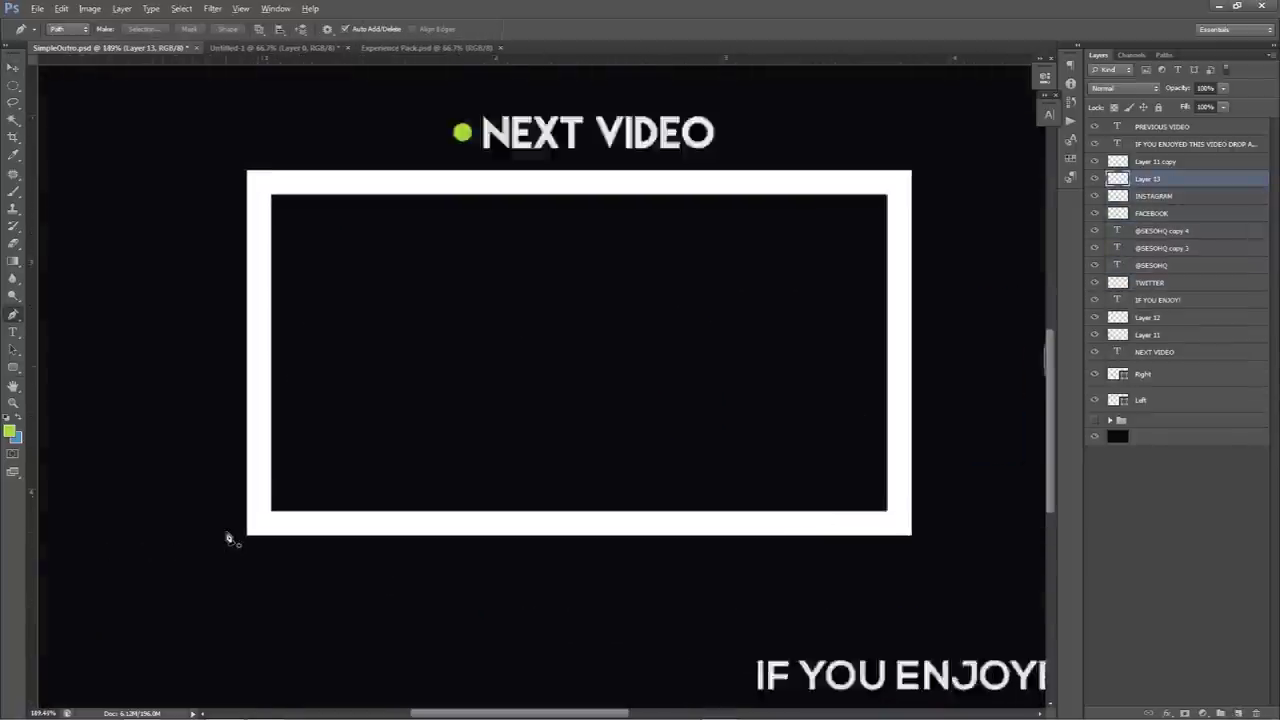
scroll(228, 540, up, 3)
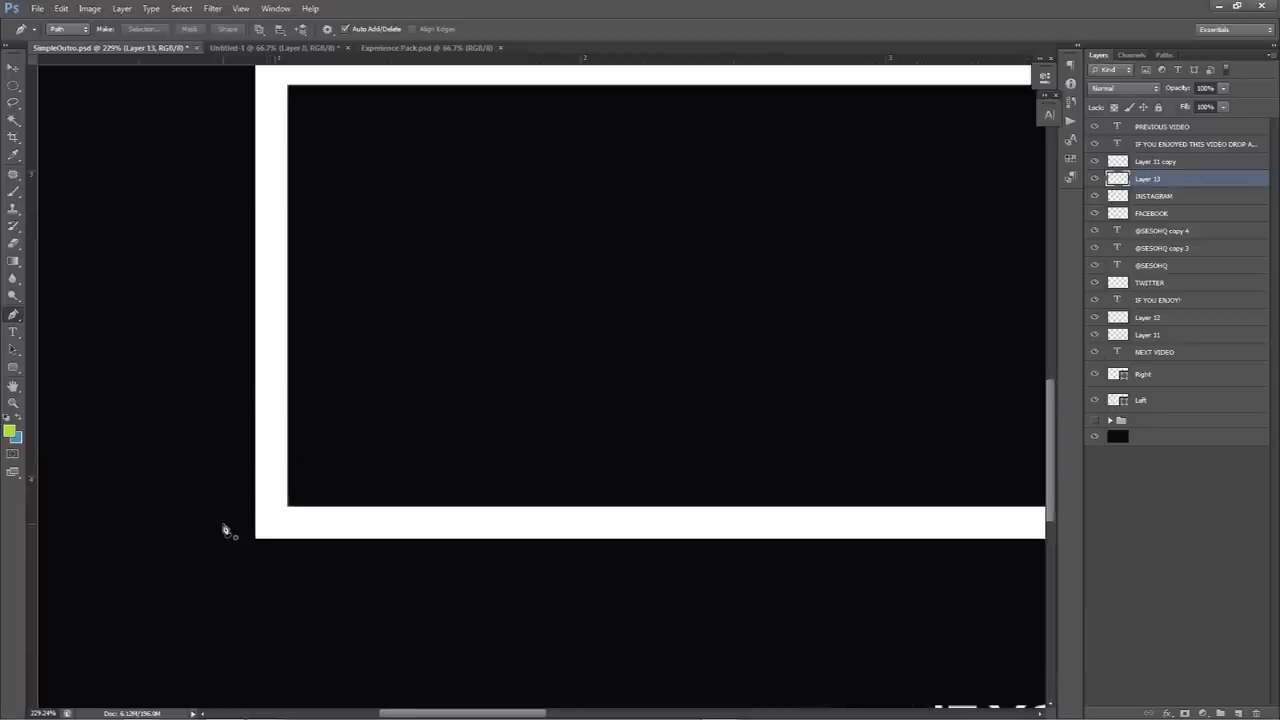
click(215, 527)
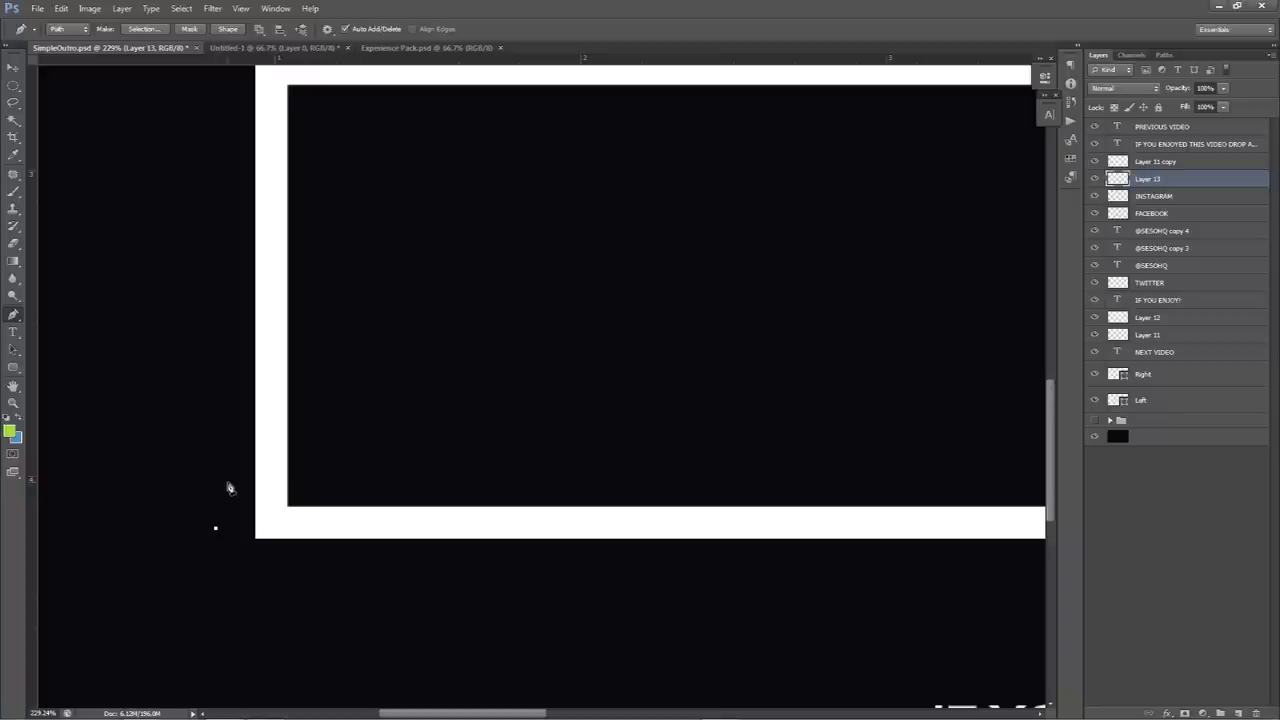
click(215, 565)
click(257, 565)
click(216, 531)
drag(257, 569, 260, 570)
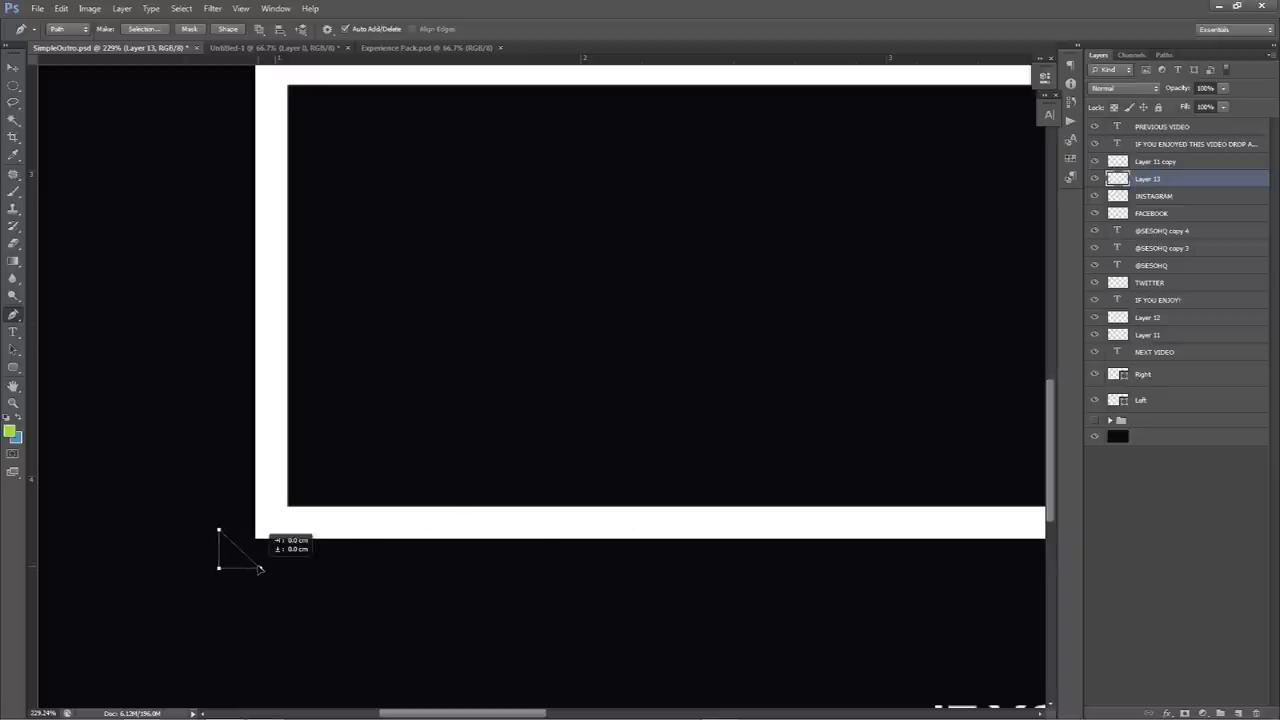
Fill the triangle path with lime green and delete the path
scroll(291, 554, down, 3)
right_click(387, 493)
click(420, 508)
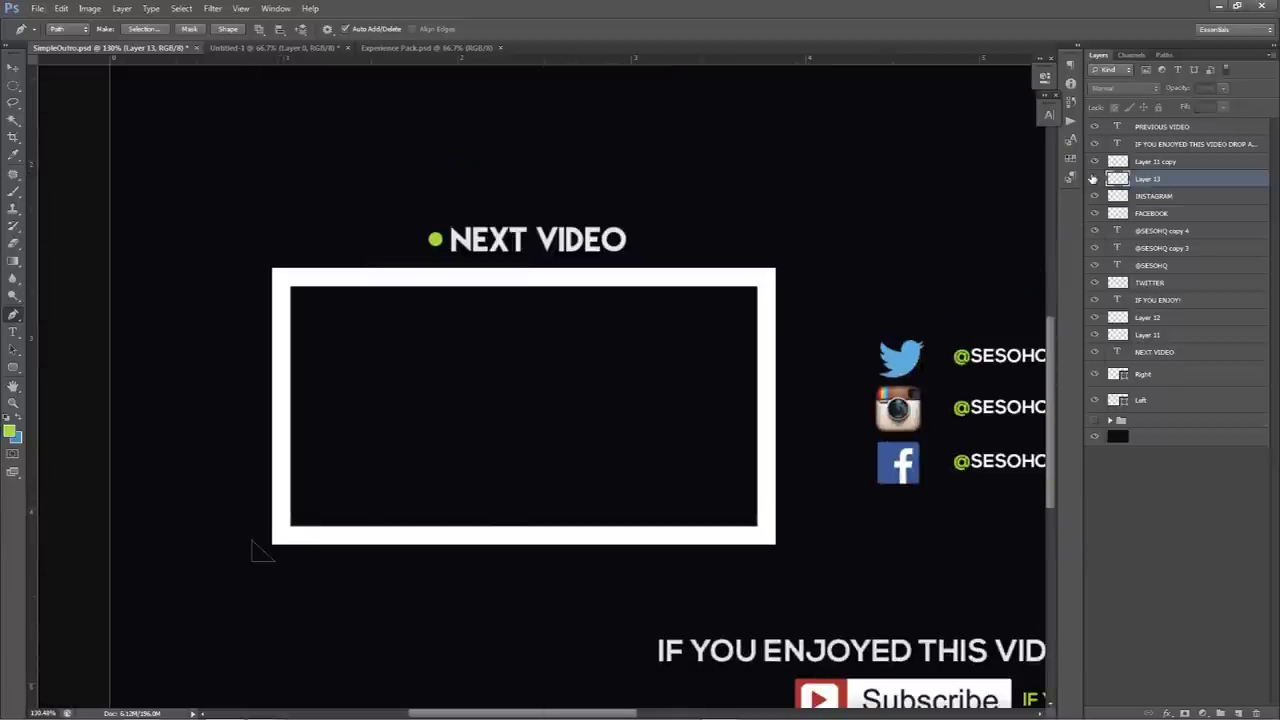
right_click(398, 375)
click(462, 455)
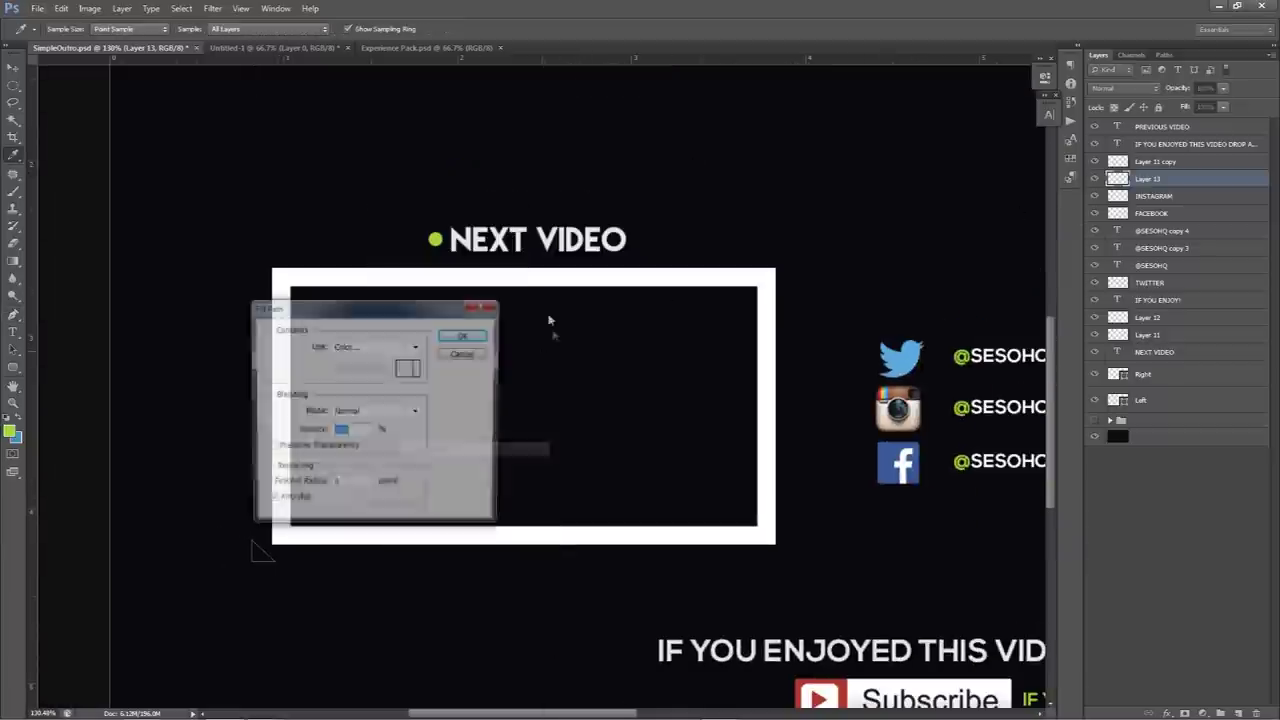
click(384, 349)
click(384, 349)
key(ctrl+v)
click(1140, 344)
click(465, 334)
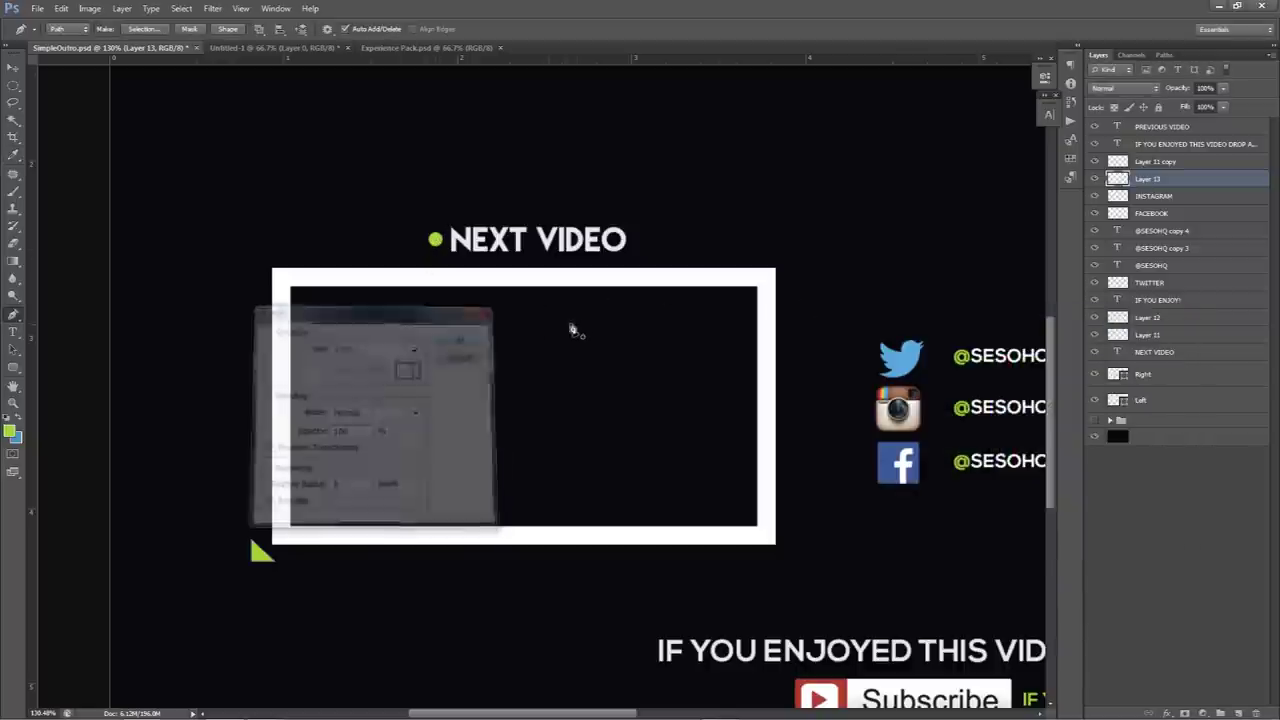
right_click(574, 329)
click(646, 351)
Duplicate the triangle, flip it horizontally and vertically, and fit it to PREVIOUS VIDEO's top-right corner
key(v)
key(ctrl+0)
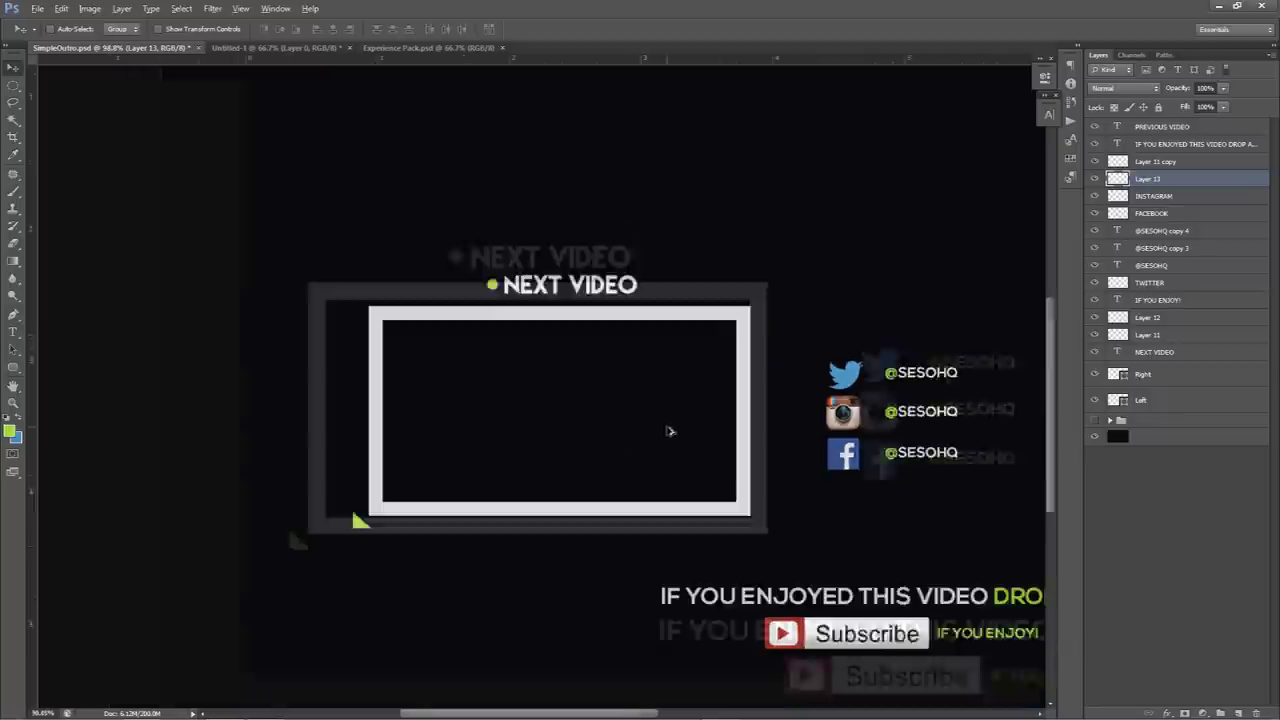
drag(269, 504, 775, 405)
drag(605, 455, 851, 406)
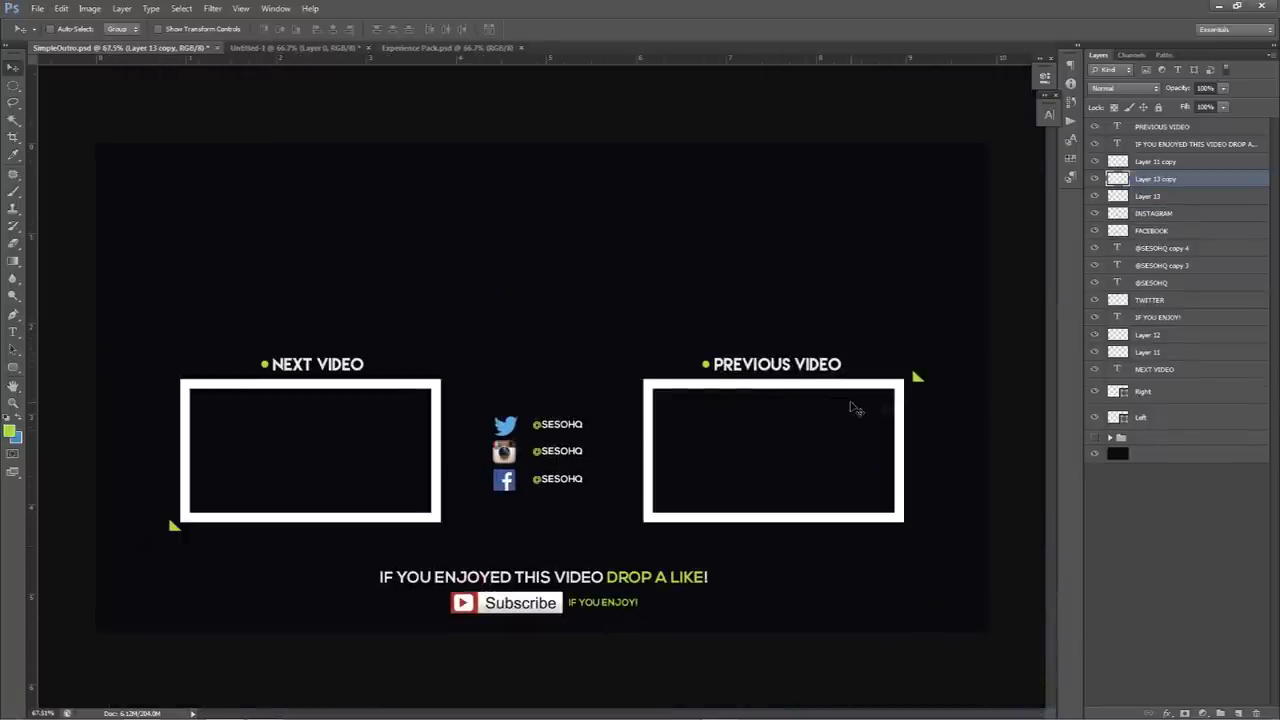
key(ctrl+t)
right_click(907, 388)
click(940, 577)
right_click(937, 310)
click(982, 527)
right_click(931, 368)
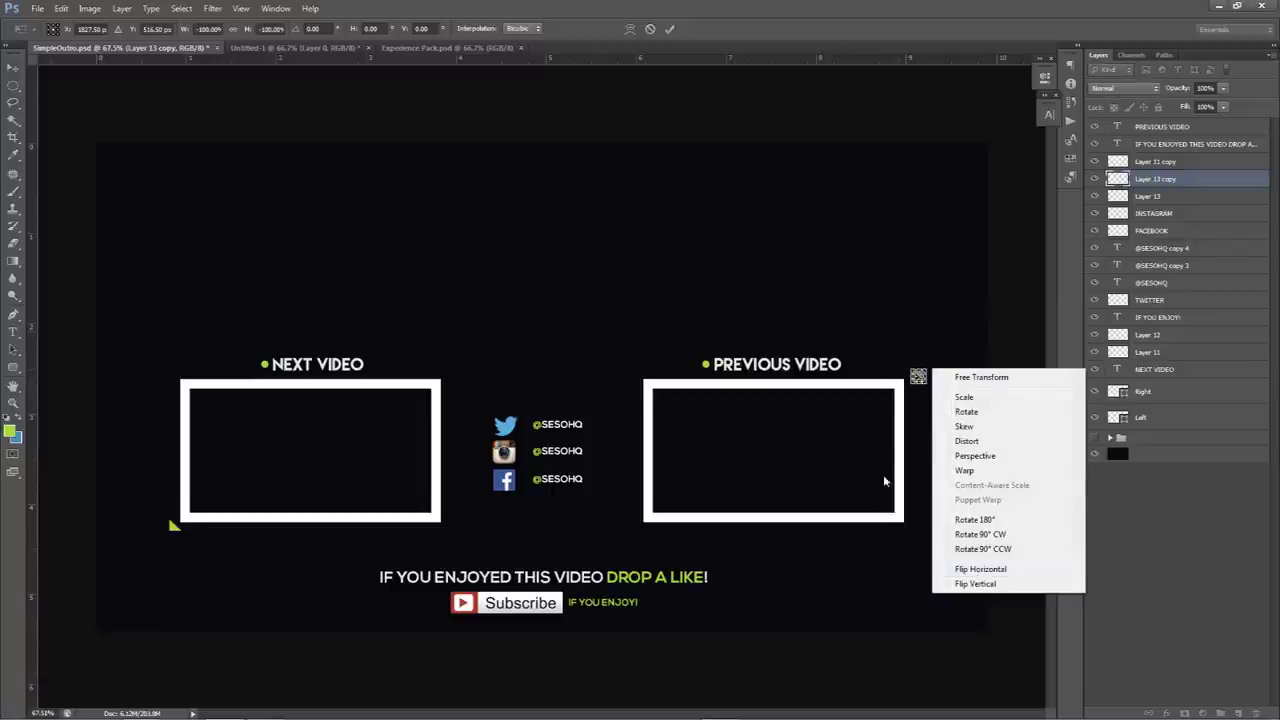
key(Return)
drag(918, 396, 911, 392)
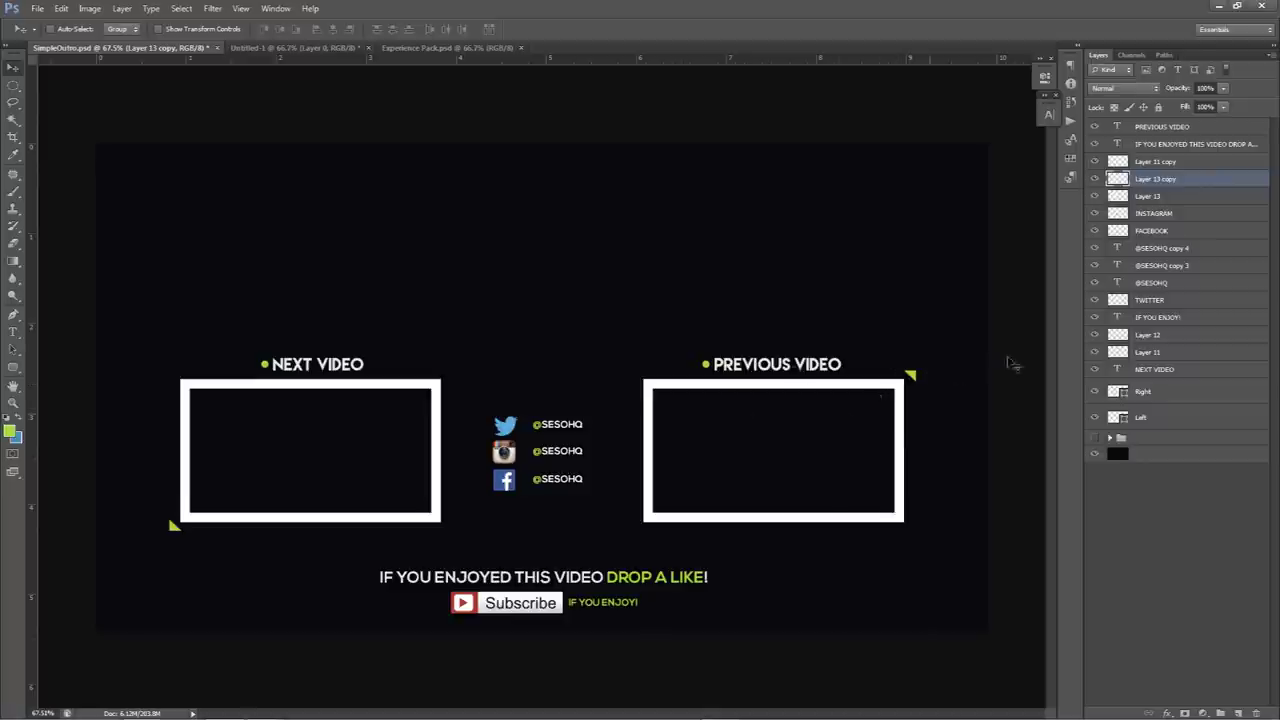
click(1239, 712)
Set the Brush to a hard round tip, 3 px at 100% hardness
key(p)
scroll(565, 430, up, 3)
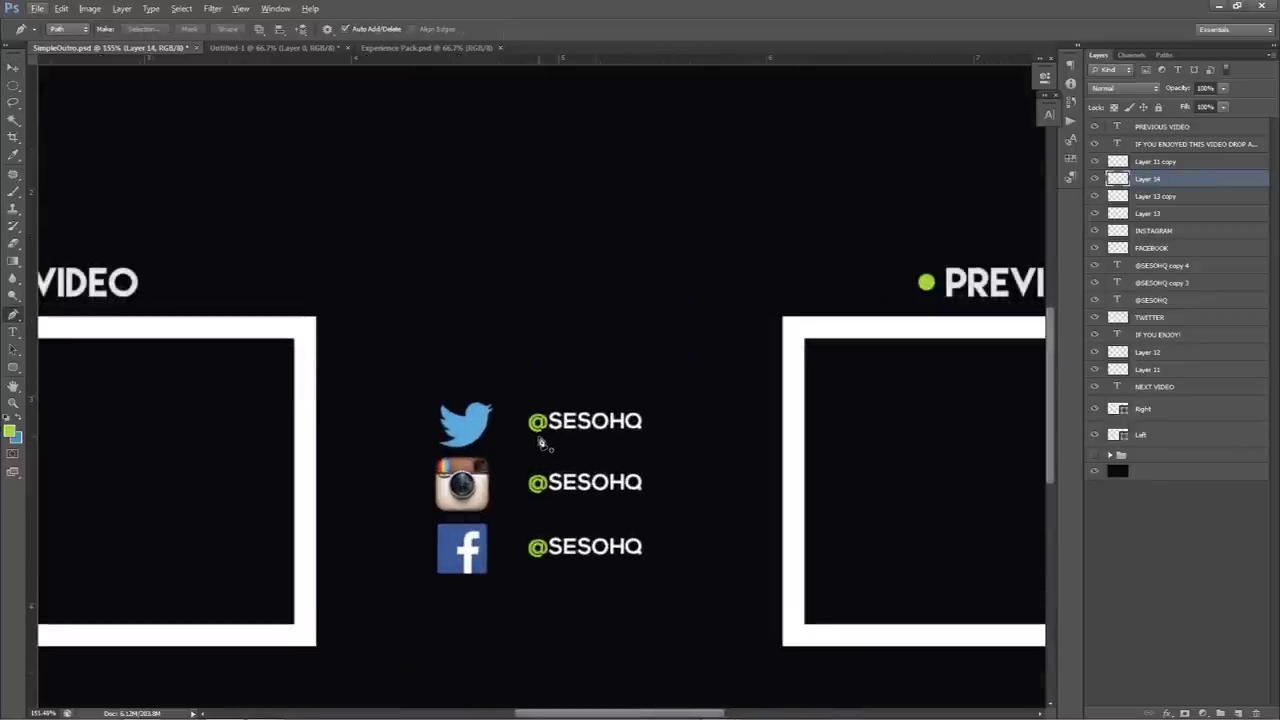
key(b)
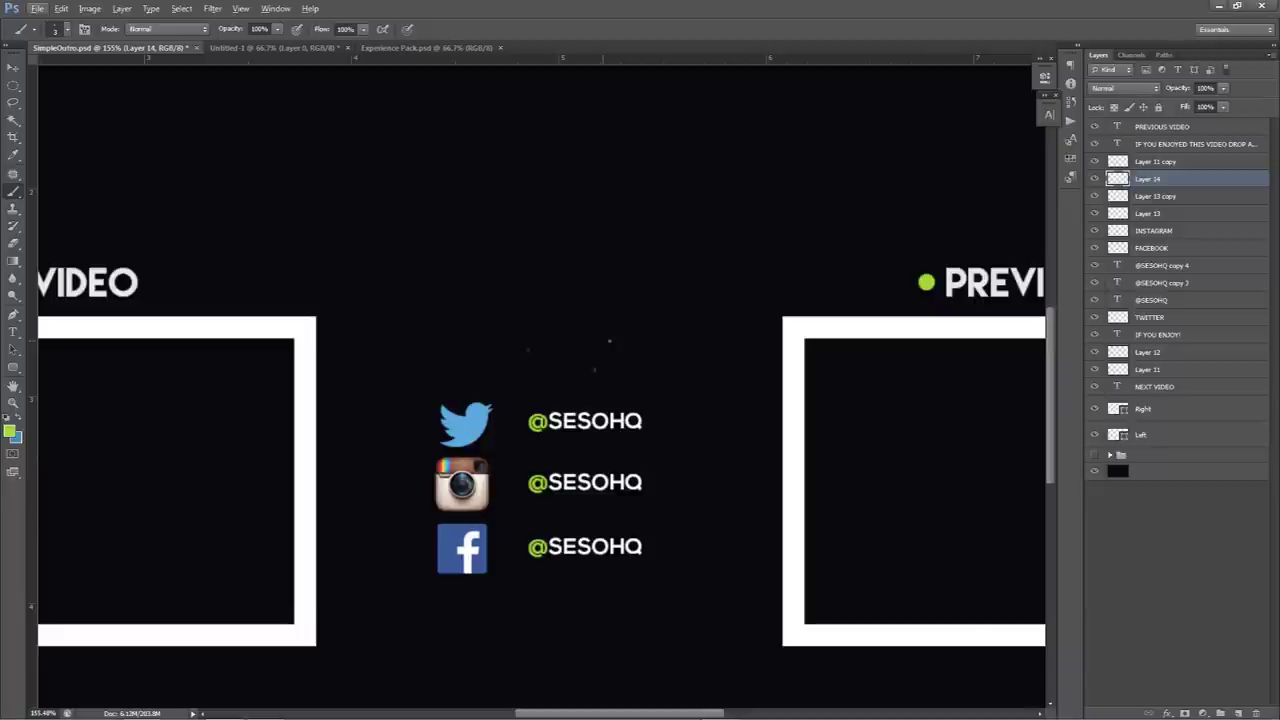
right_click(609, 341)
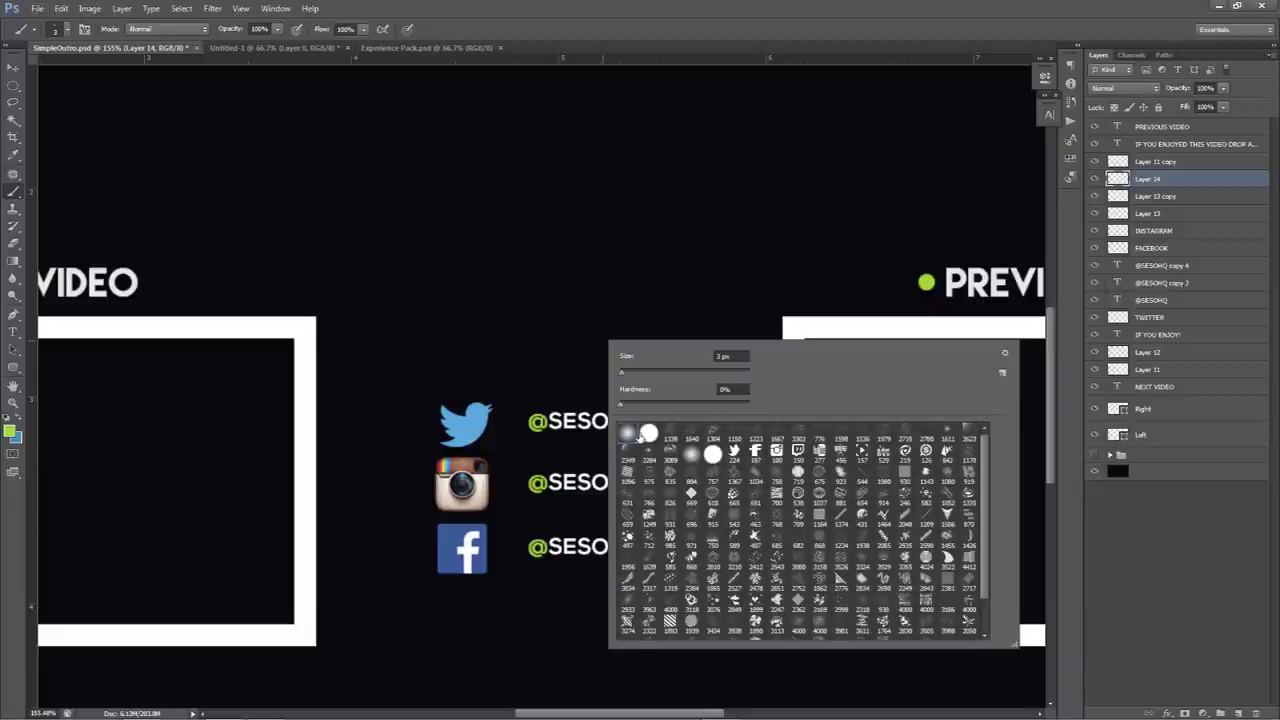
click(648, 434)
click(648, 436)
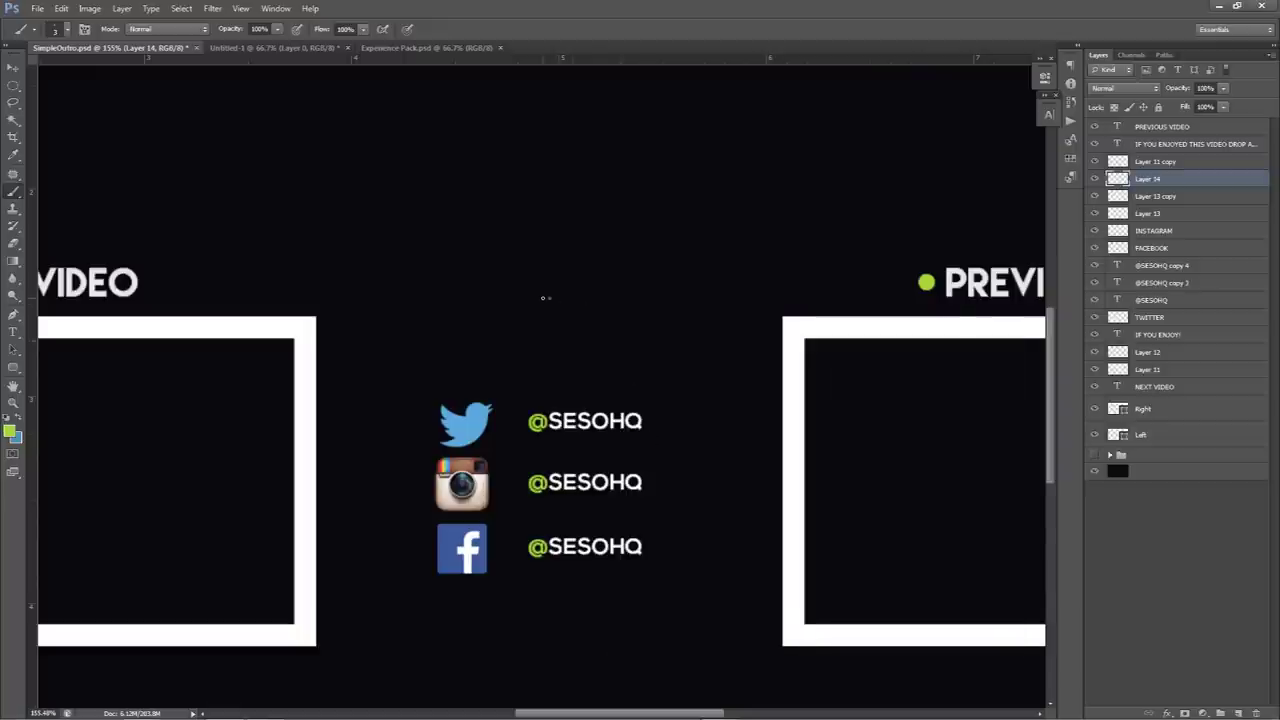
right_click(545, 297)
click(682, 346)
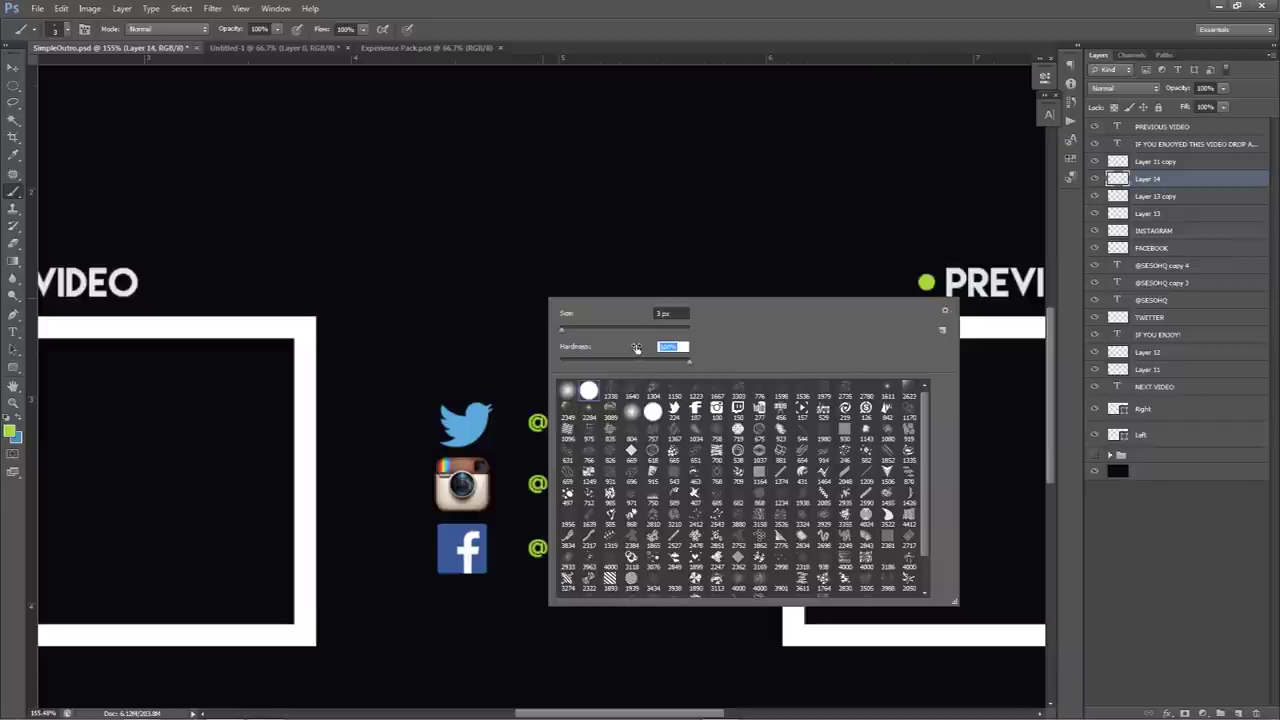
click(680, 314)
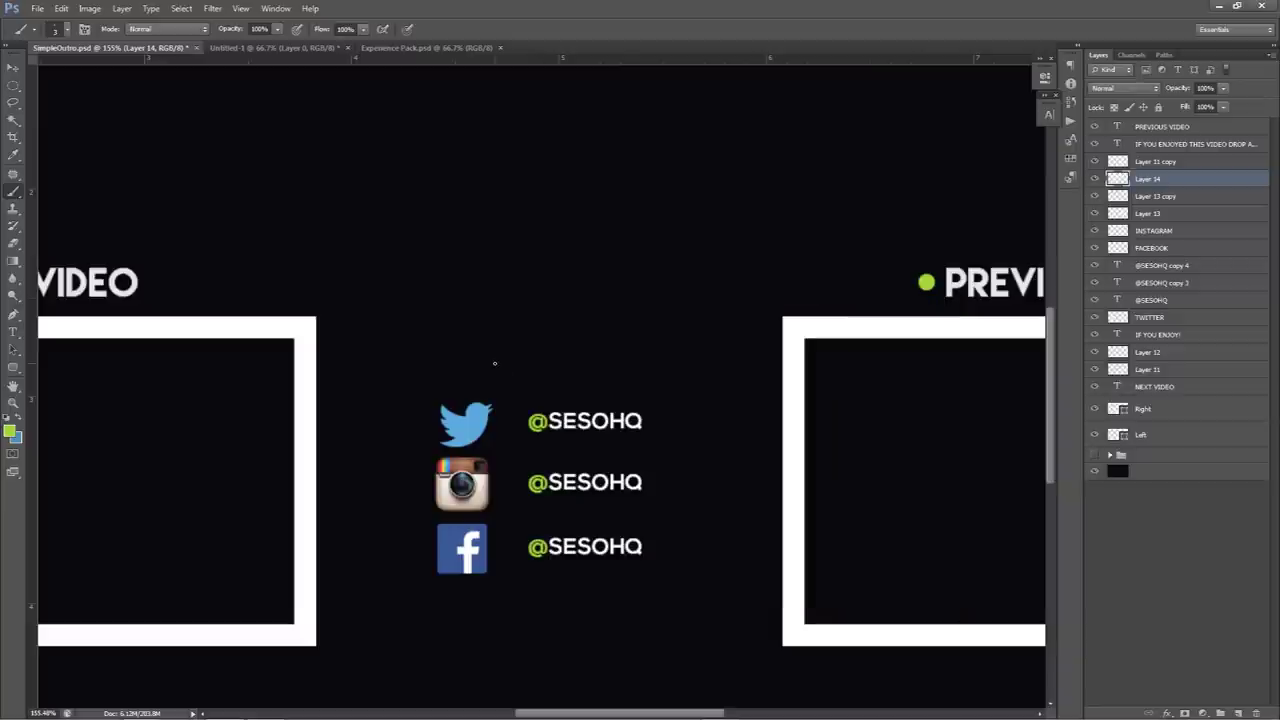
Stroke a straight Pen path under the Twitter handle with the brush, then delete the path
key(p)
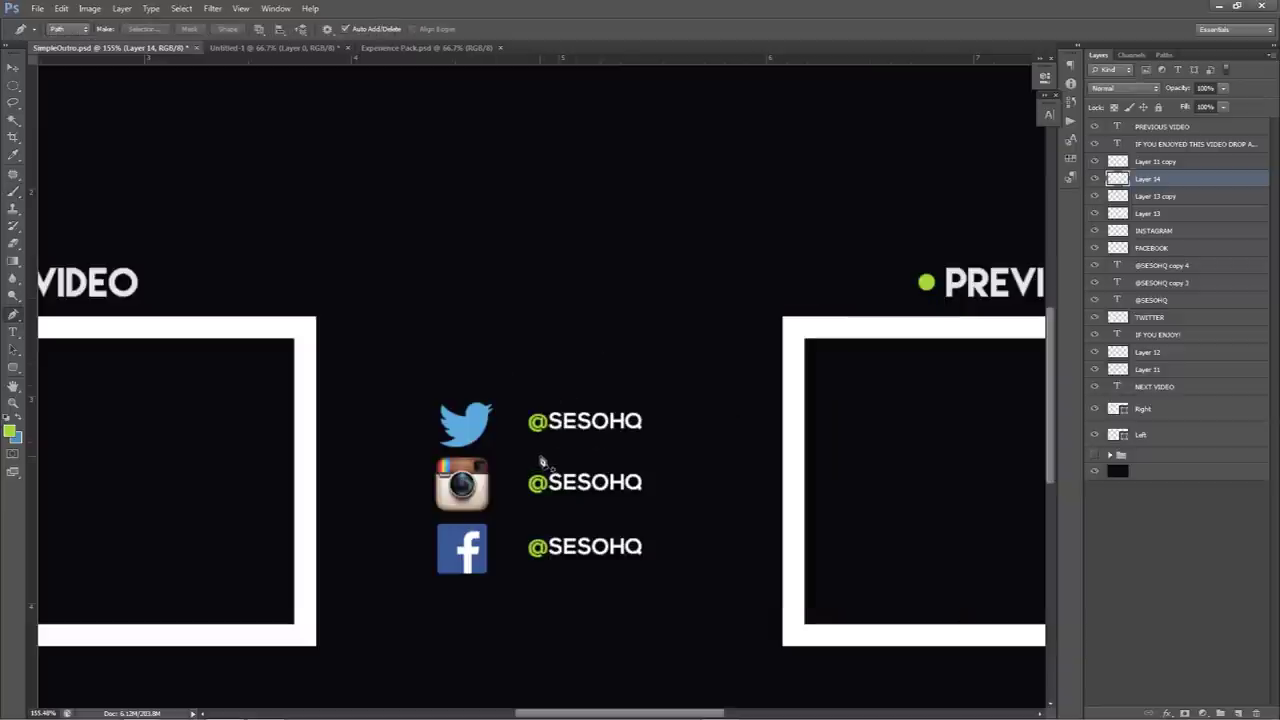
click(541, 452)
click(630, 452)
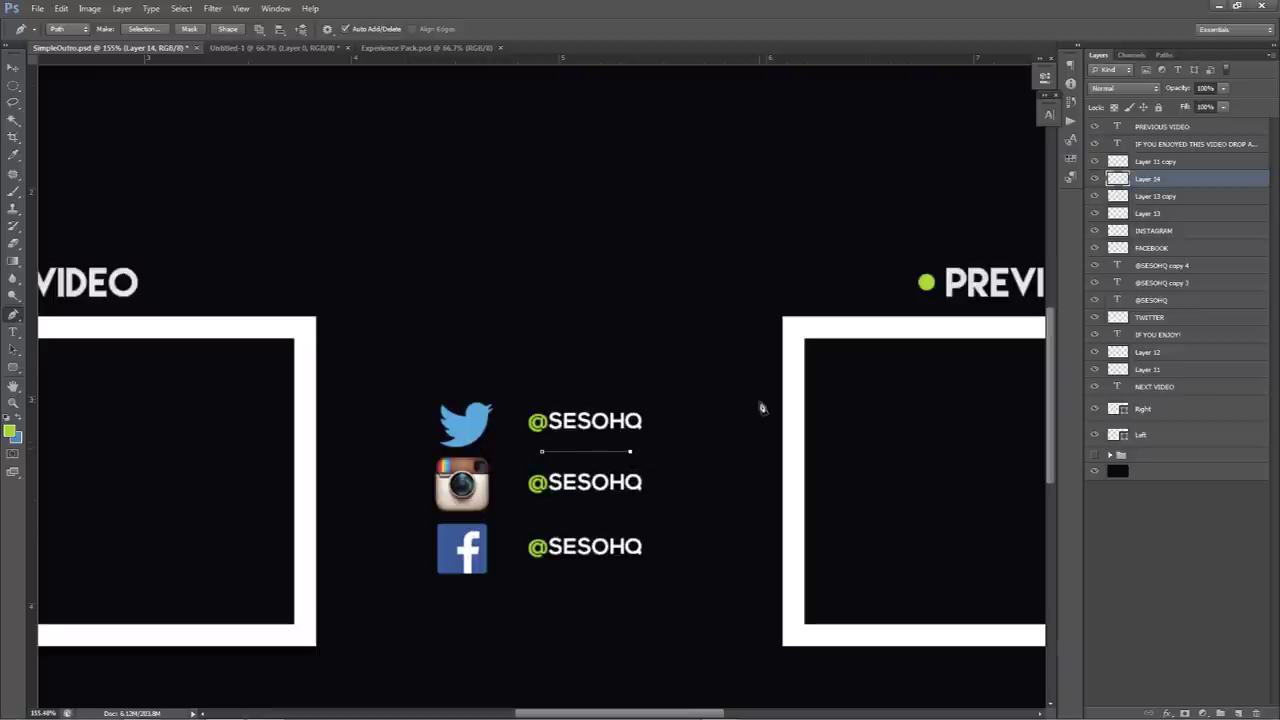
right_click(661, 409)
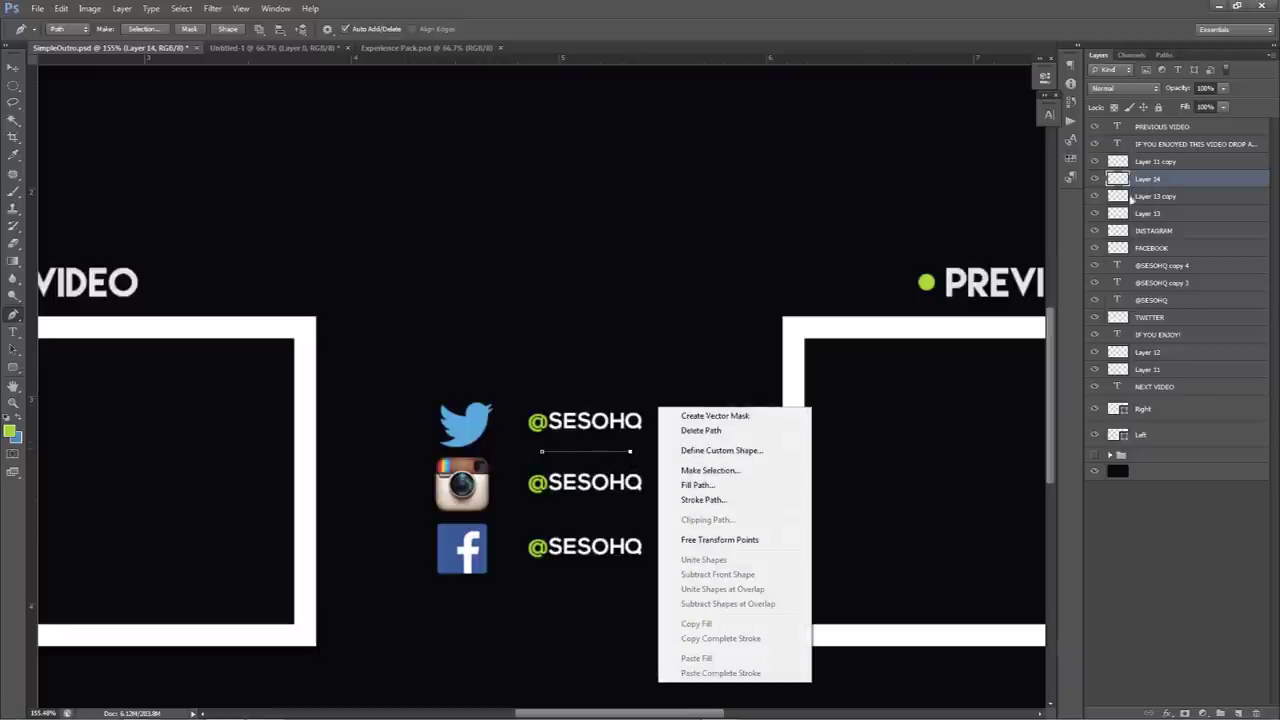
click(713, 503)
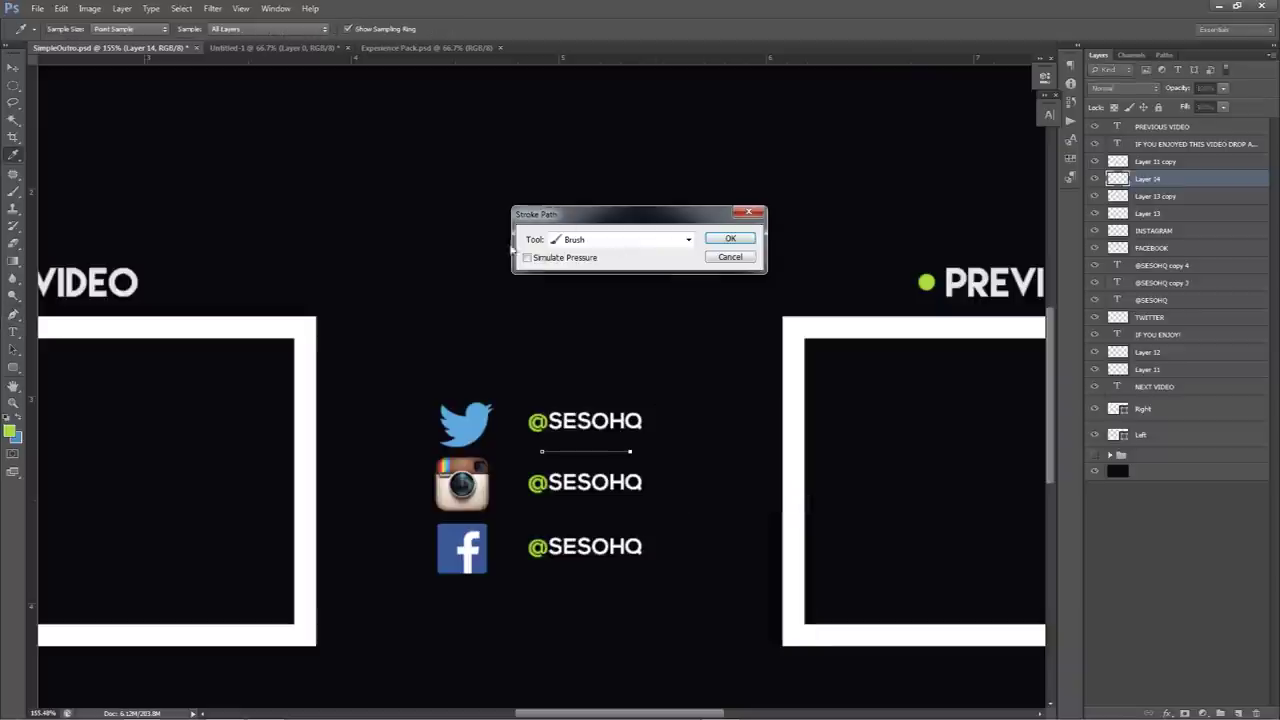
click(573, 242)
click(595, 252)
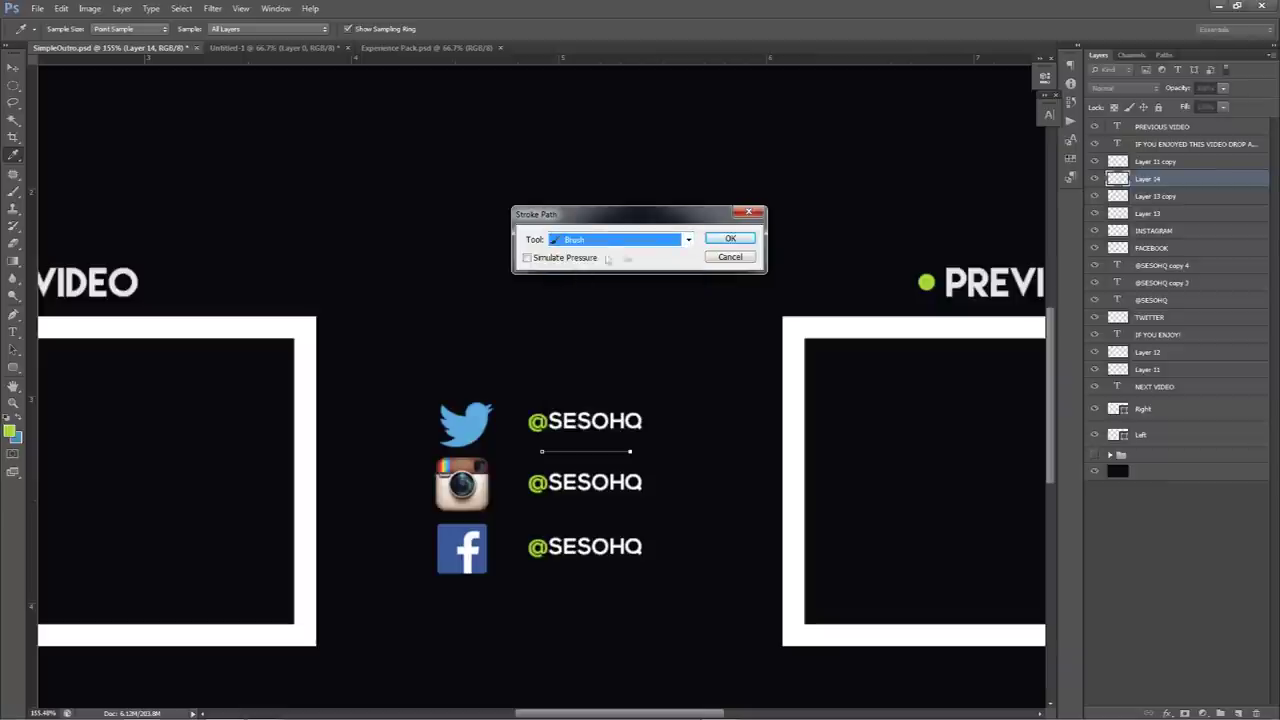
click(730, 240)
right_click(588, 326)
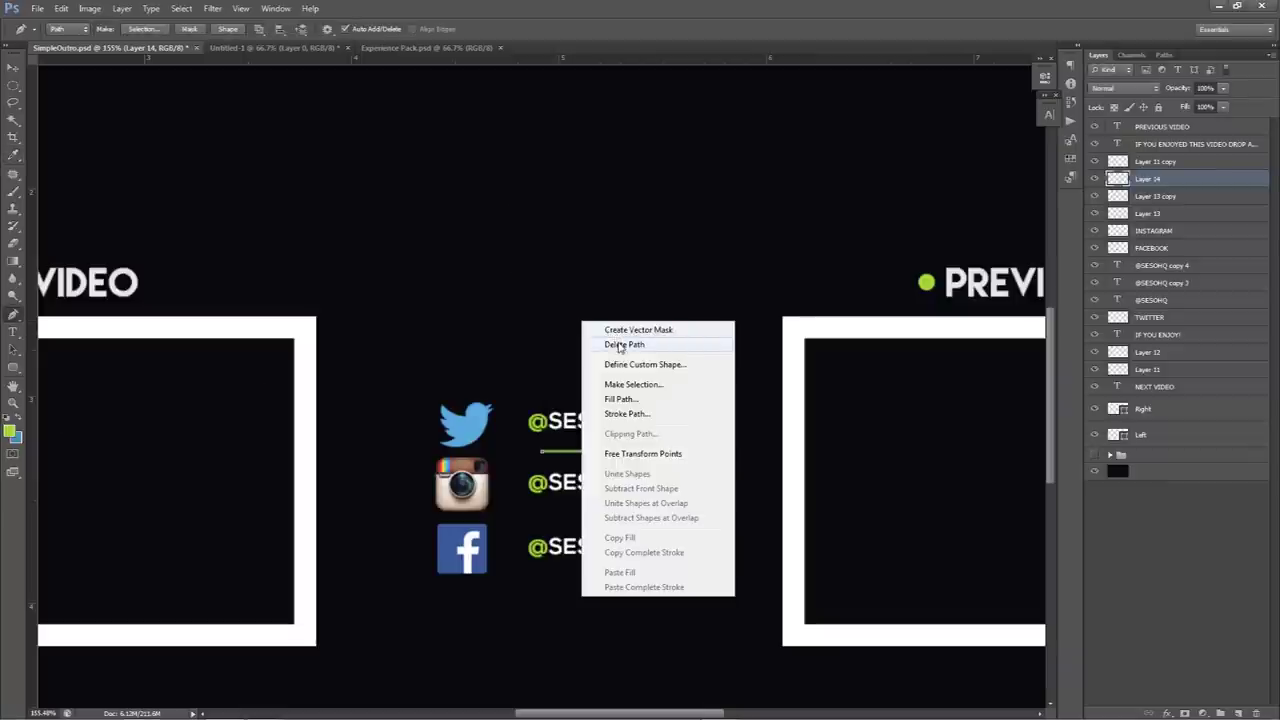
click(619, 346)
key(v)
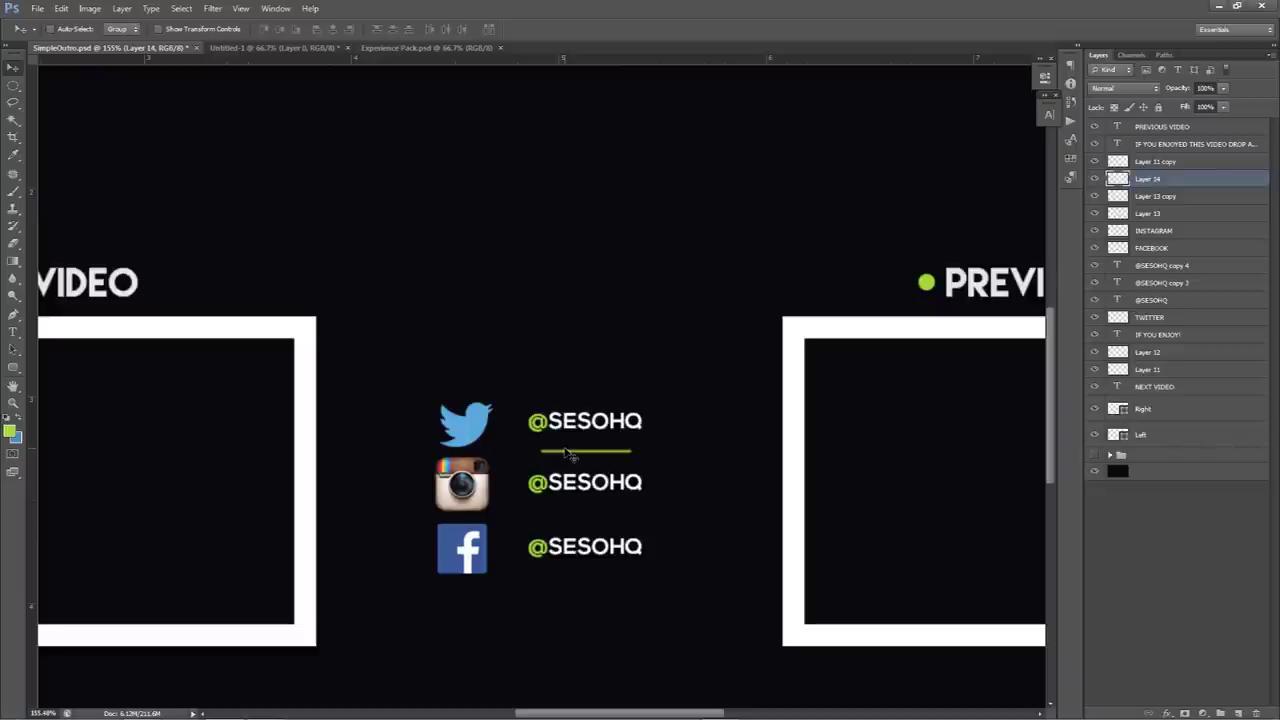
Soften the ends of the green divider line with a soft eraser
key(e)
mouse_move(563, 405)
mouse_down()
mouse_move(559, 415)
mouse_move(556, 127)
mouse_move(526, 313)
mouse_move(498, 309)
mouse_up()
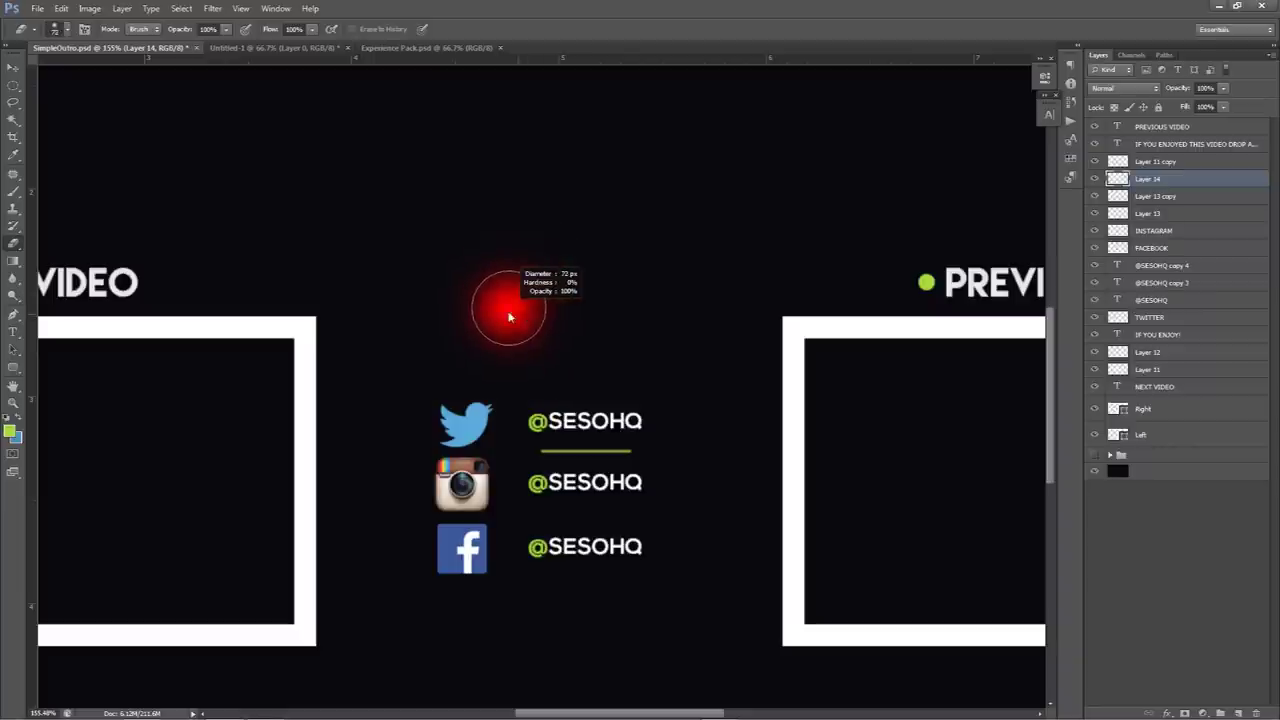
click(532, 449)
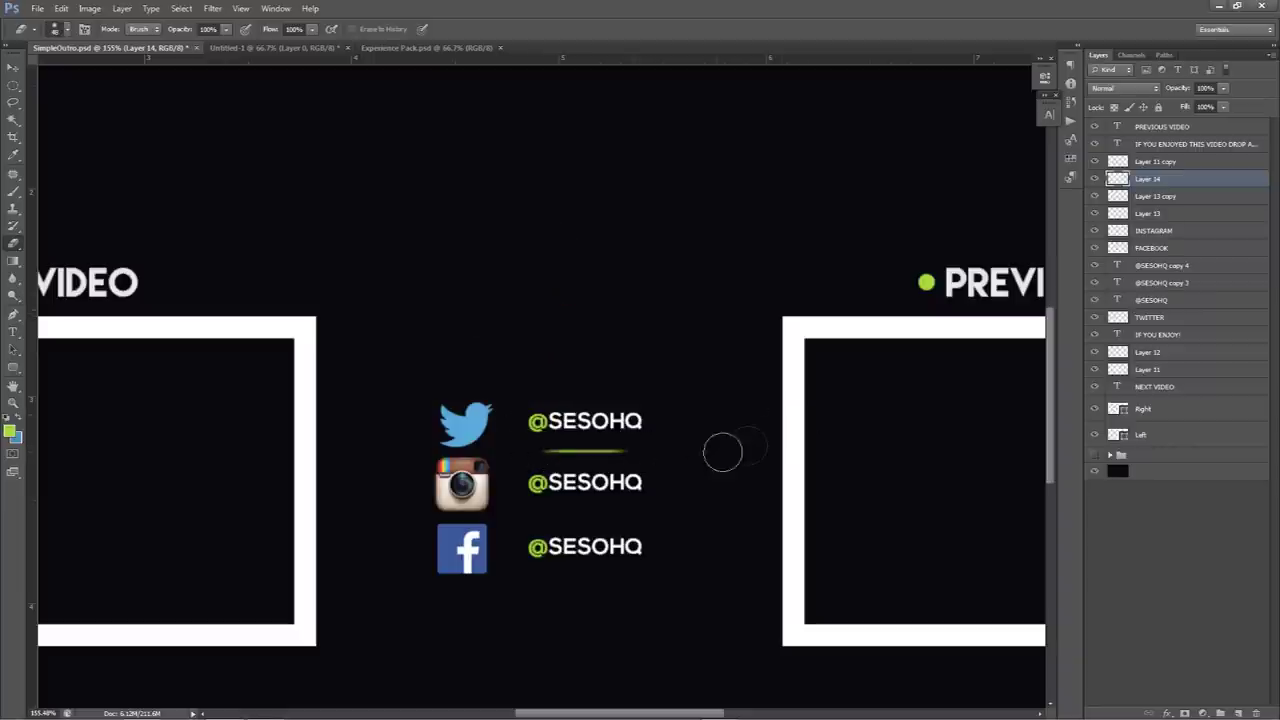
Copy the divider below the Instagram handle, then open the SESO HQ logo file from recent files
key(v)
drag(636, 456, 635, 520)
scroll(633, 523, down, 3)
scroll(634, 522, down, 4)
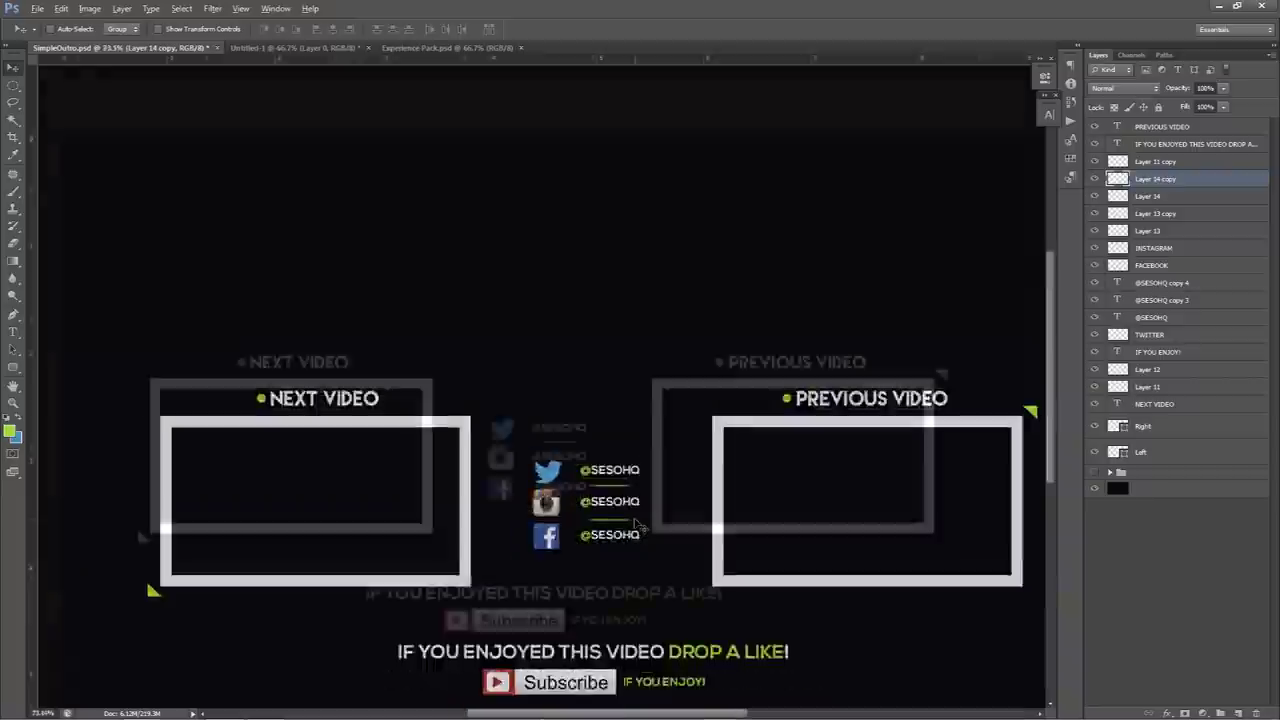
scroll(638, 522, up, 1)
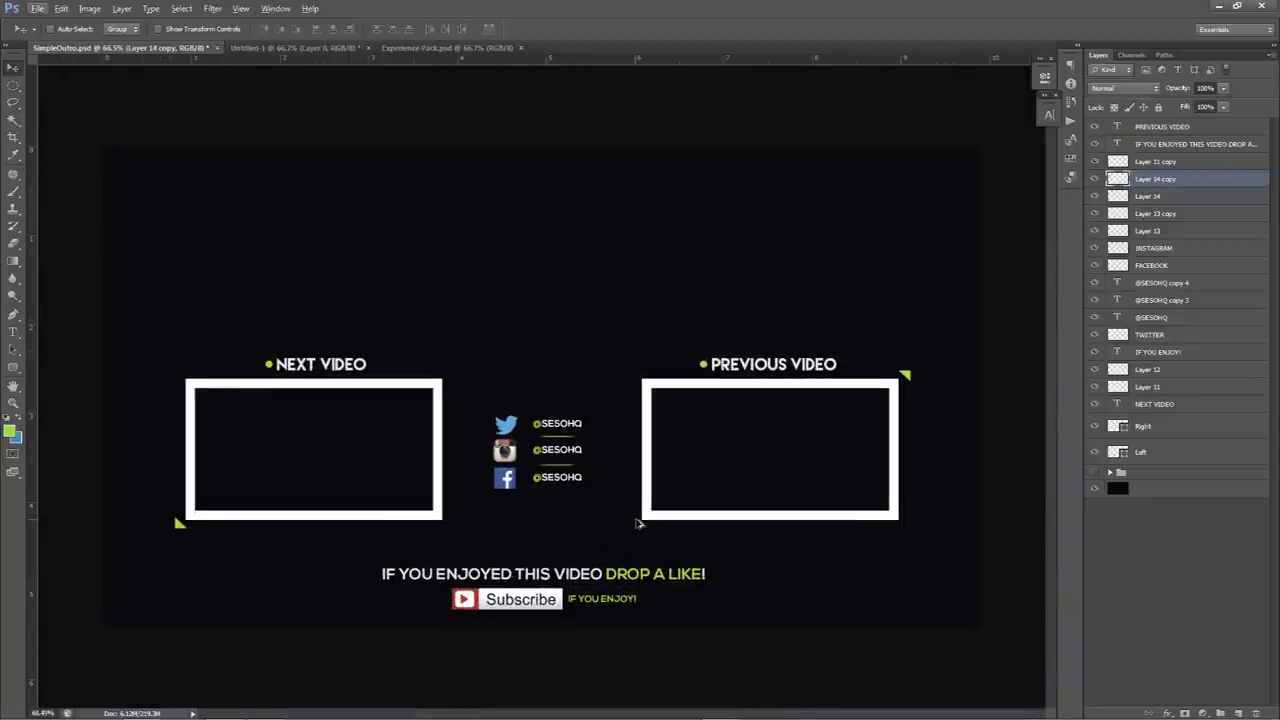
right_click(224, 706)
click(215, 272)
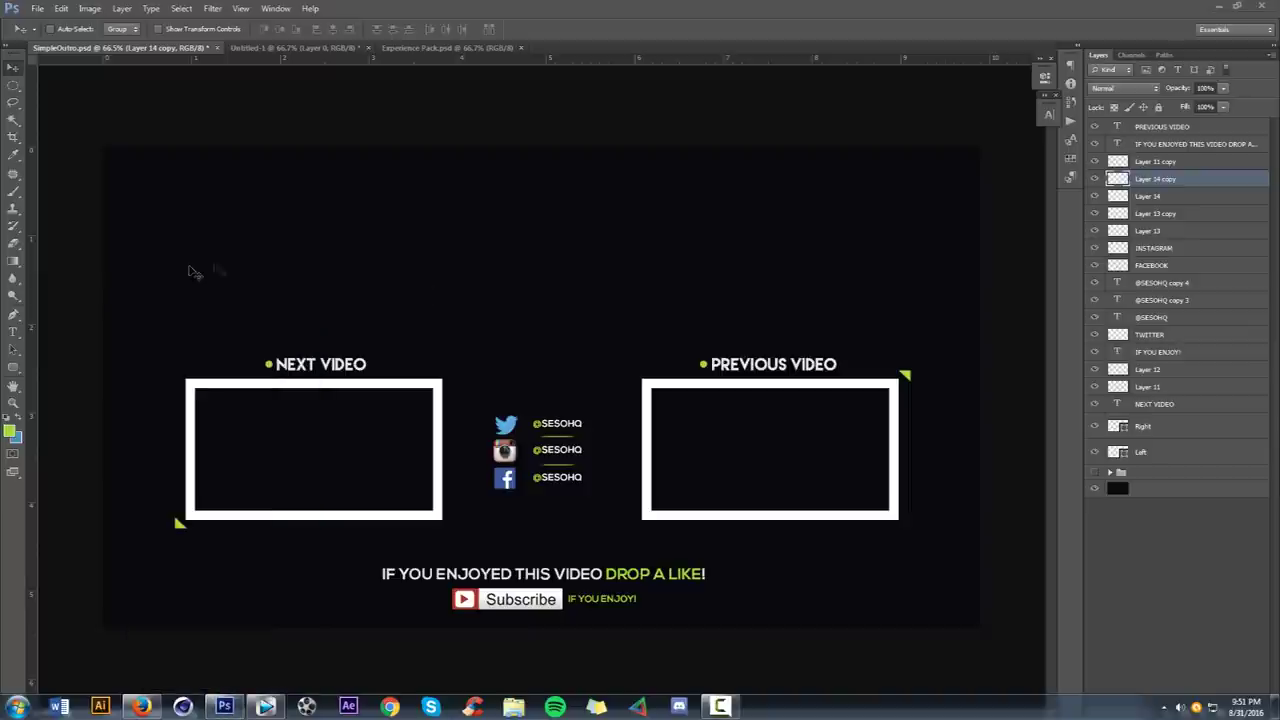
Bring the logo's Group 1 into the outro and scale it down above the panels
key(Return)
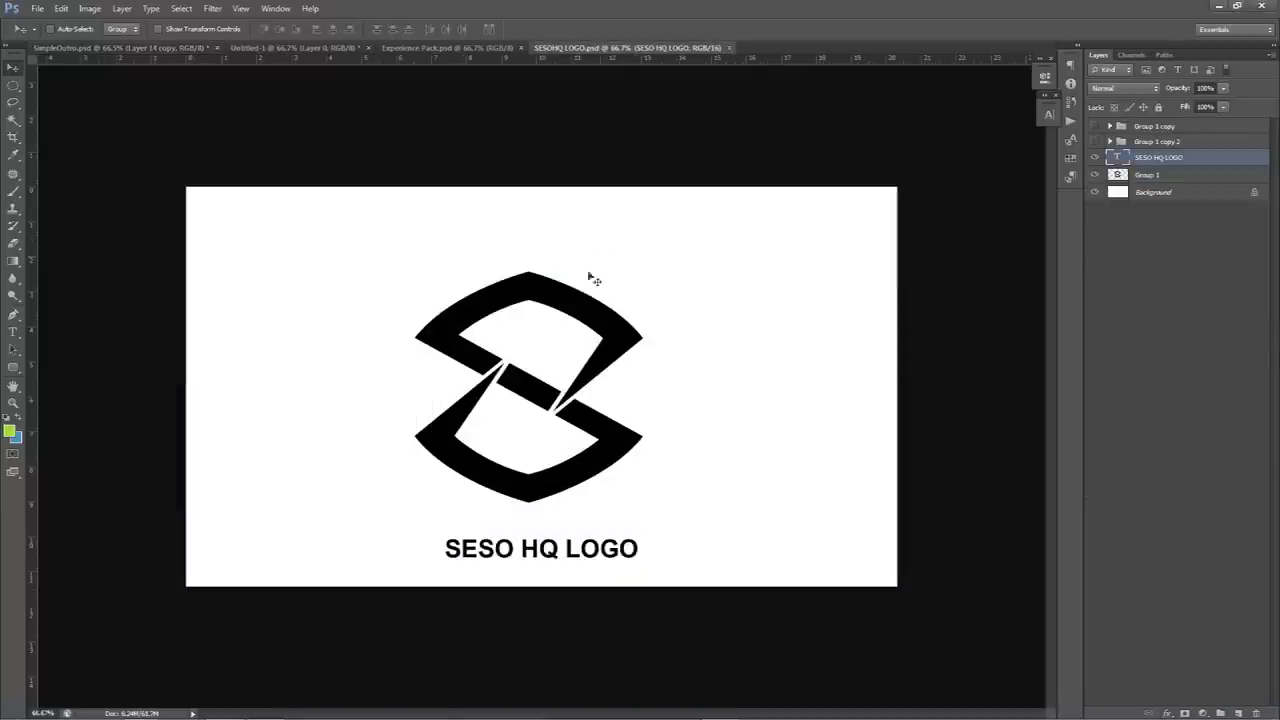
click(1150, 175)
drag(697, 362, 641, 283)
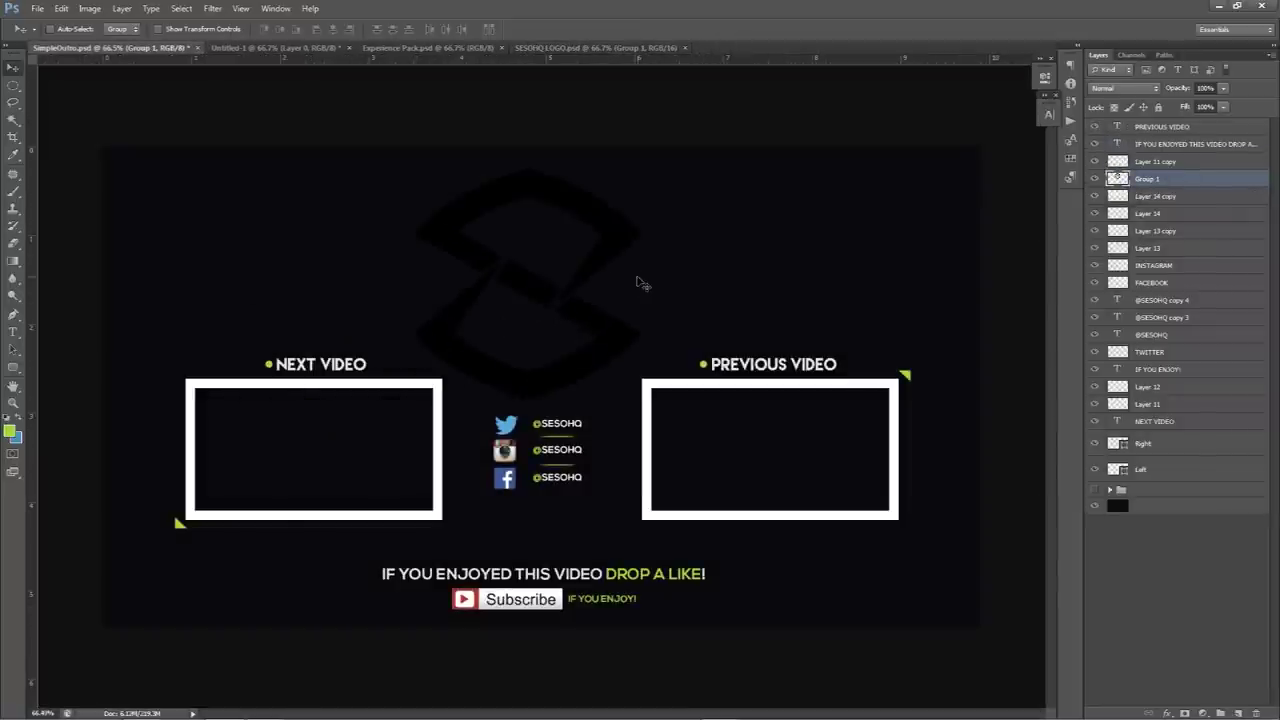
key(ctrl+t)
drag(642, 166, 643, 266)
key(Return)
Give the logo a Color Overlay in green a3d93b sampled from the PREVIOUS VIDEO bullet
double_click(1197, 186)
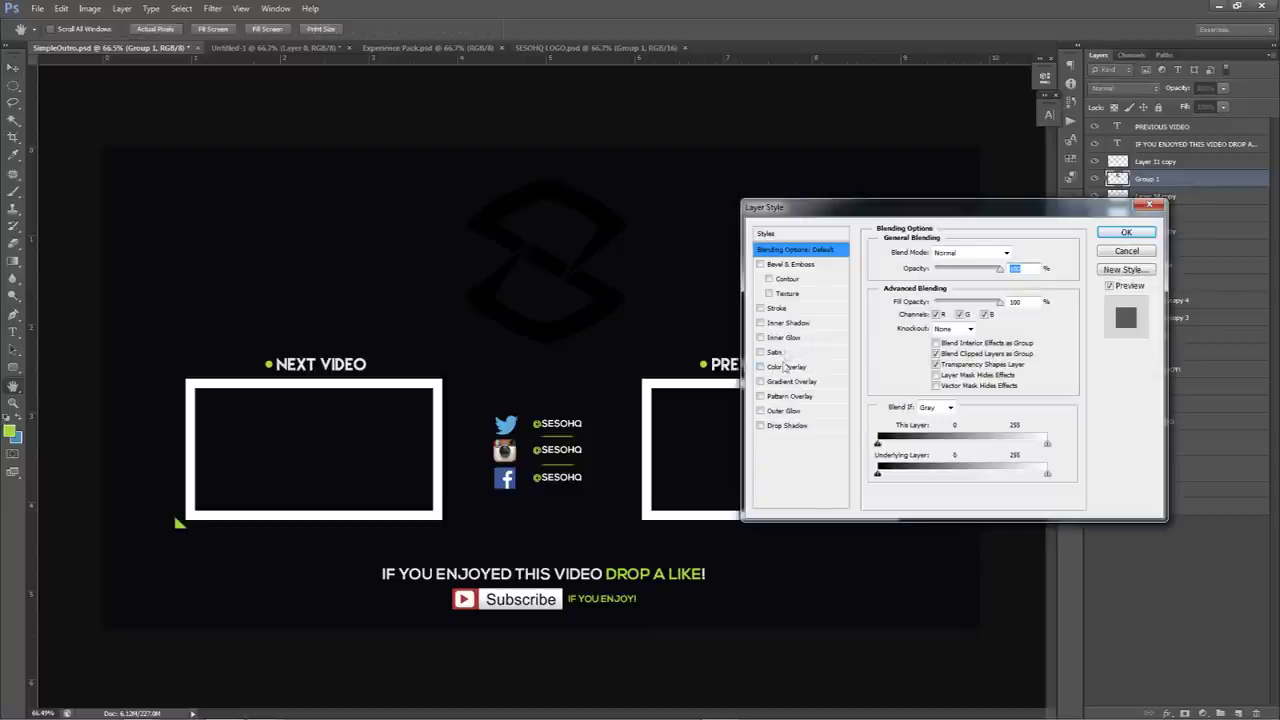
click(786, 366)
click(1018, 252)
click(434, 369)
click(437, 382)
click(703, 363)
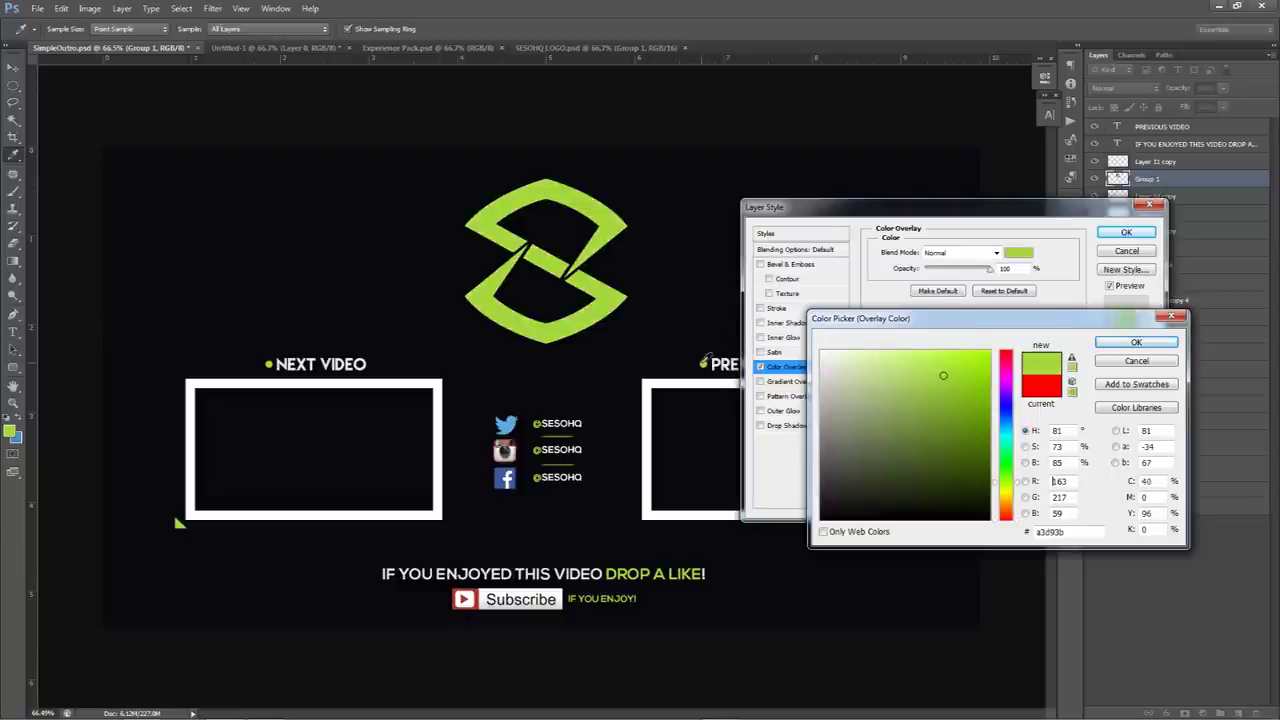
click(1136, 342)
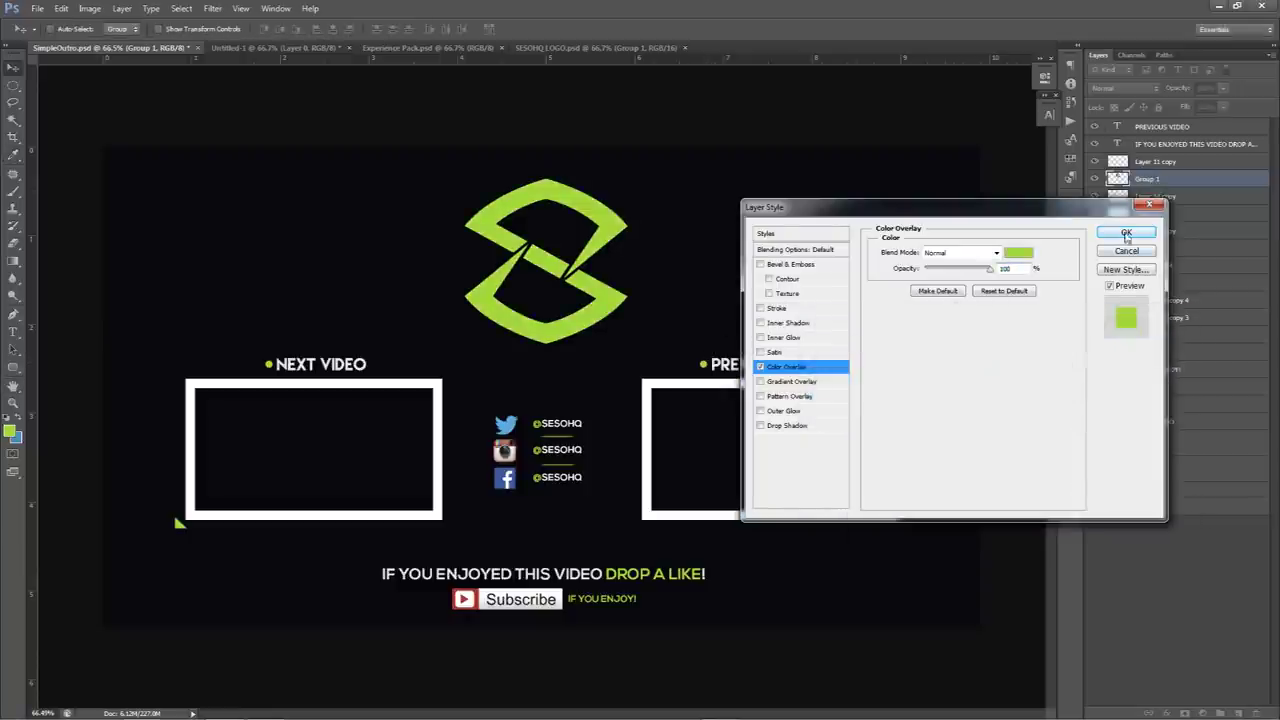
click(1126, 232)
click(1265, 182)
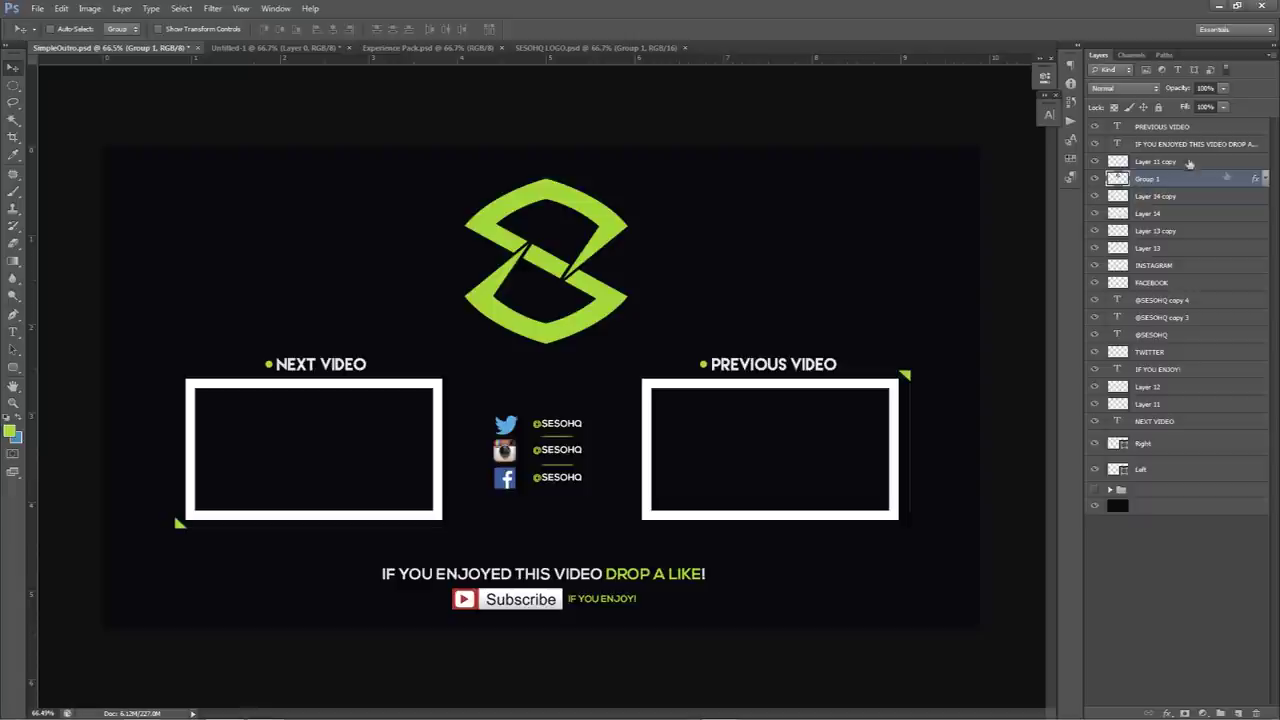
Add a new empty layer above the PREVIOUS VIDEO layer
click(1160, 130)
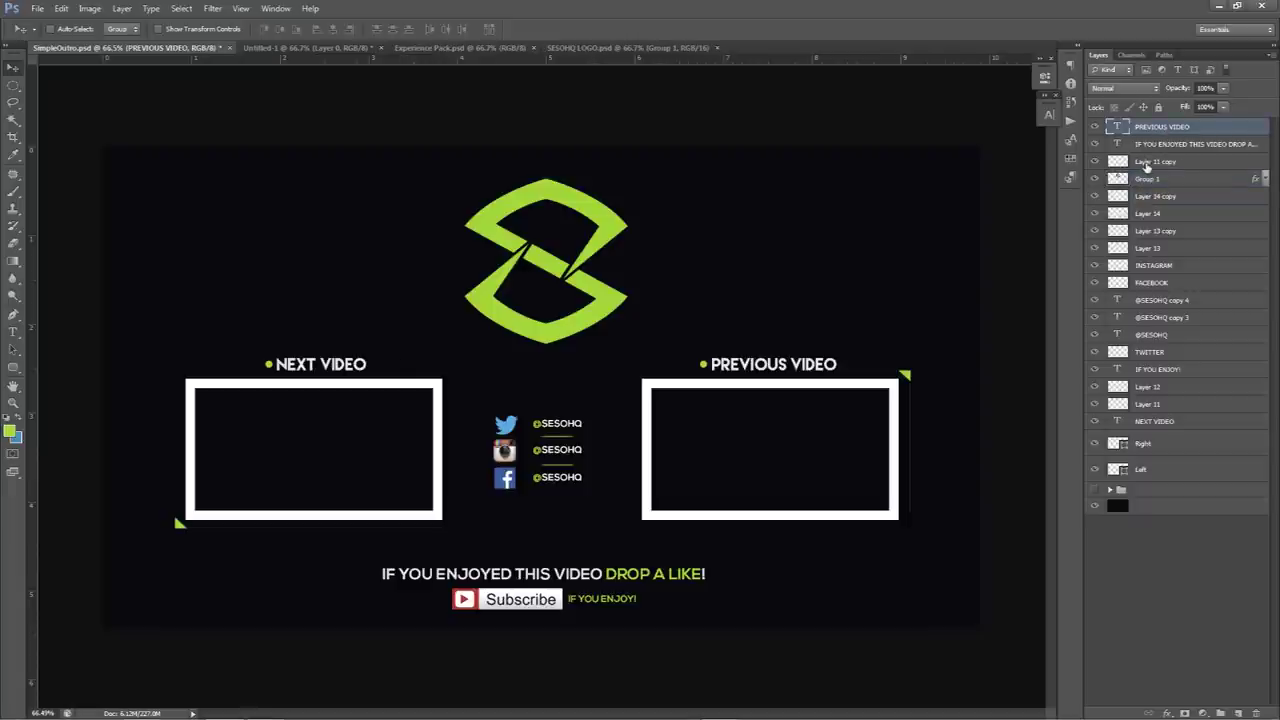
click(1240, 711)
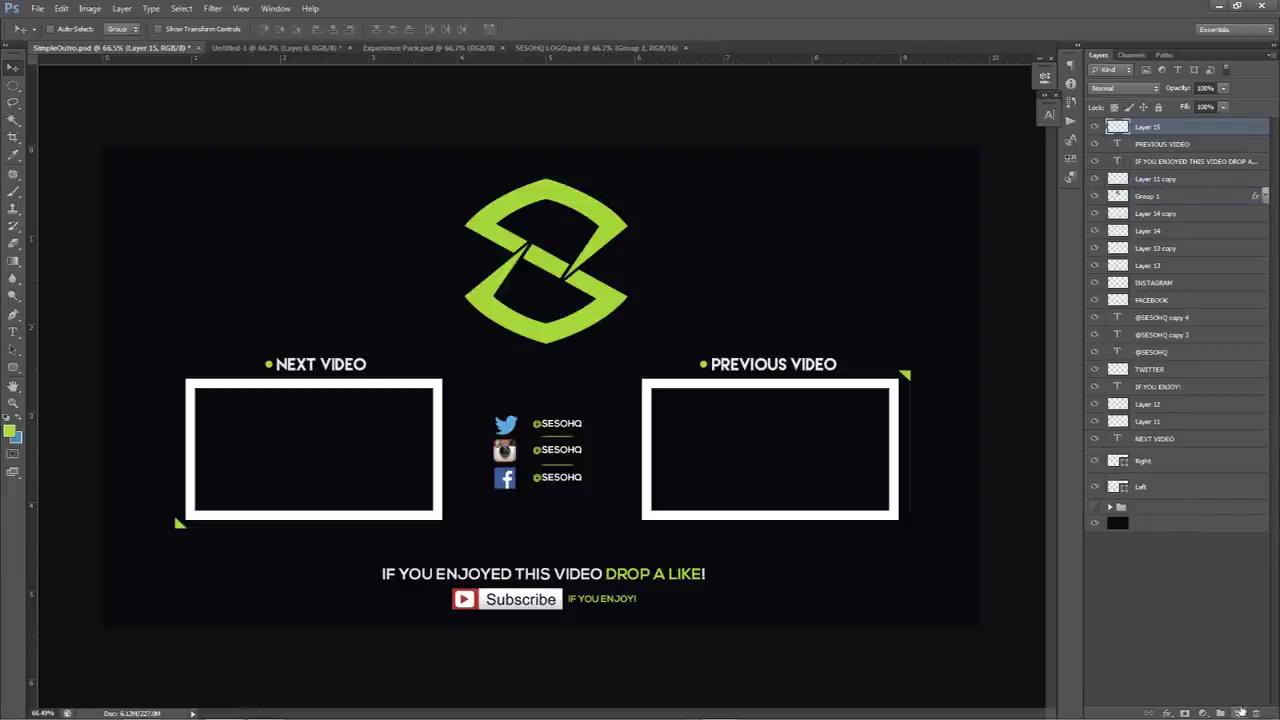
key(ctrl+shift+n)
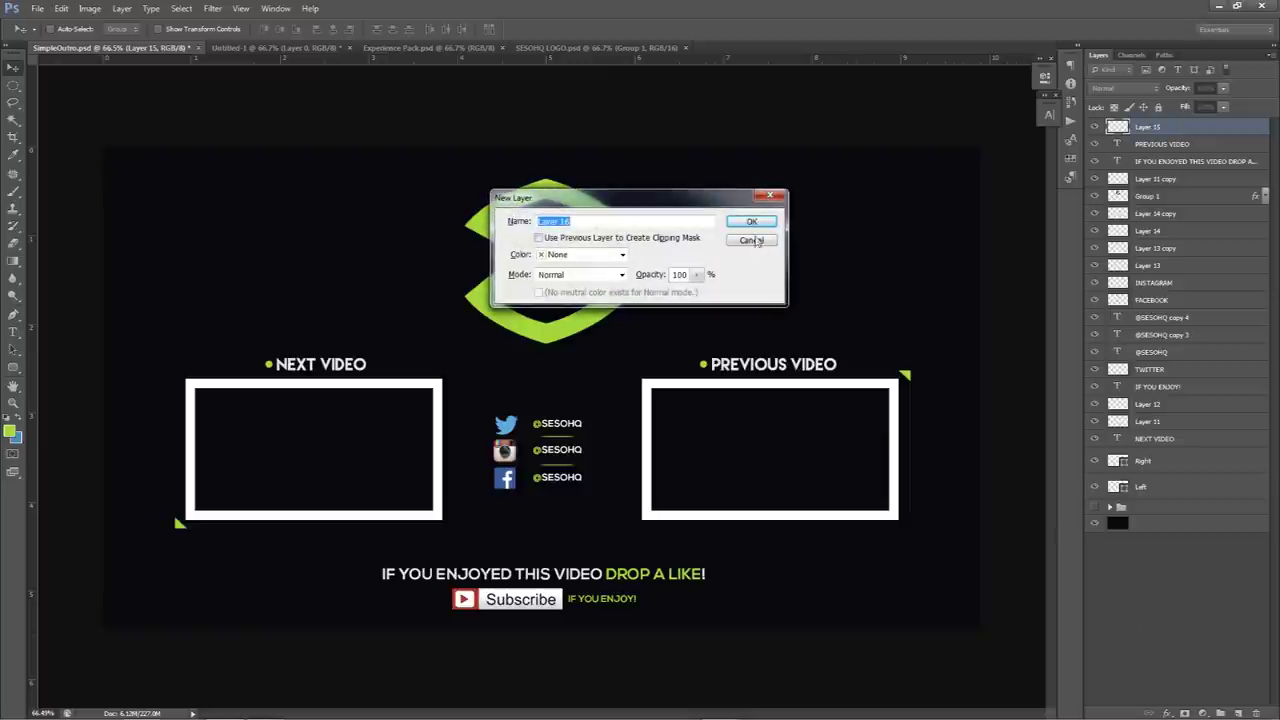
click(752, 241)
Undo the oversized white glow strokes and set the Brush to about 1400 px
key(b)
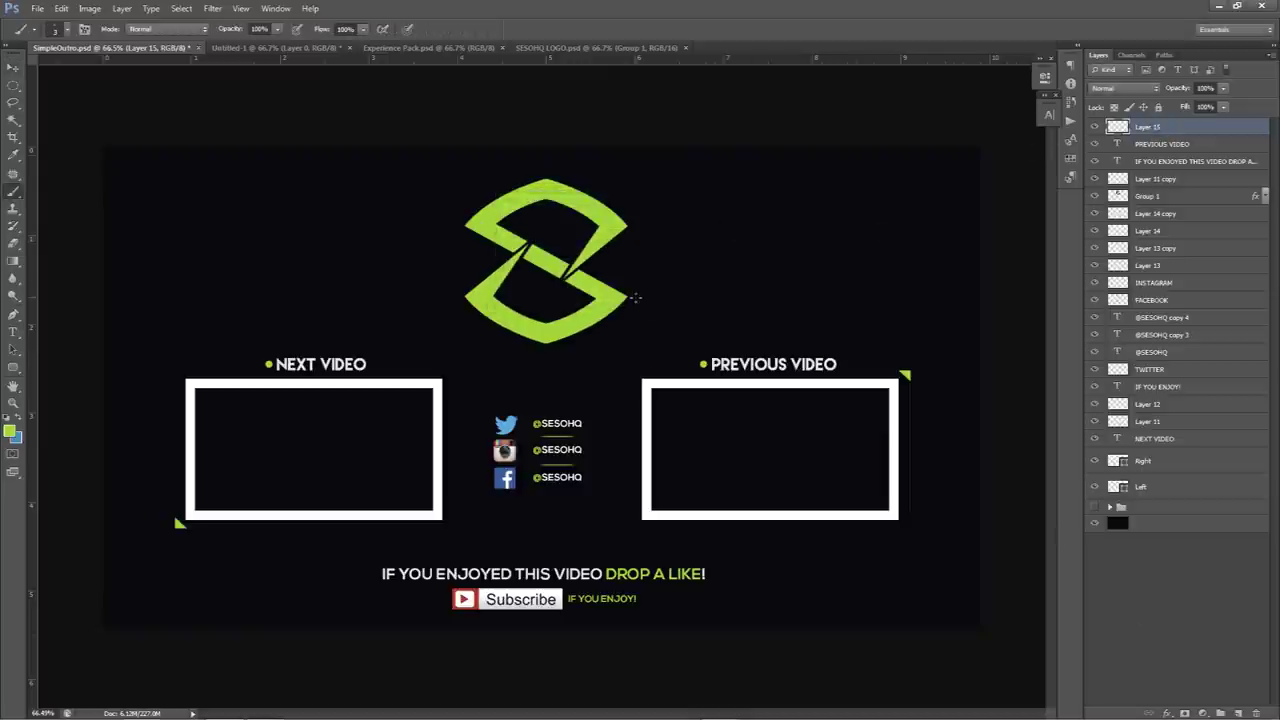
mouse_move(650, 368)
mouse_down()
mouse_move(657, 386)
mouse_move(545, 337)
mouse_move(572, 388)
mouse_move(600, 131)
mouse_move(597, 366)
mouse_move(585, 240)
mouse_move(606, 129)
mouse_move(545, 450)
mouse_move(602, 392)
mouse_up()
key(ctrl+z)
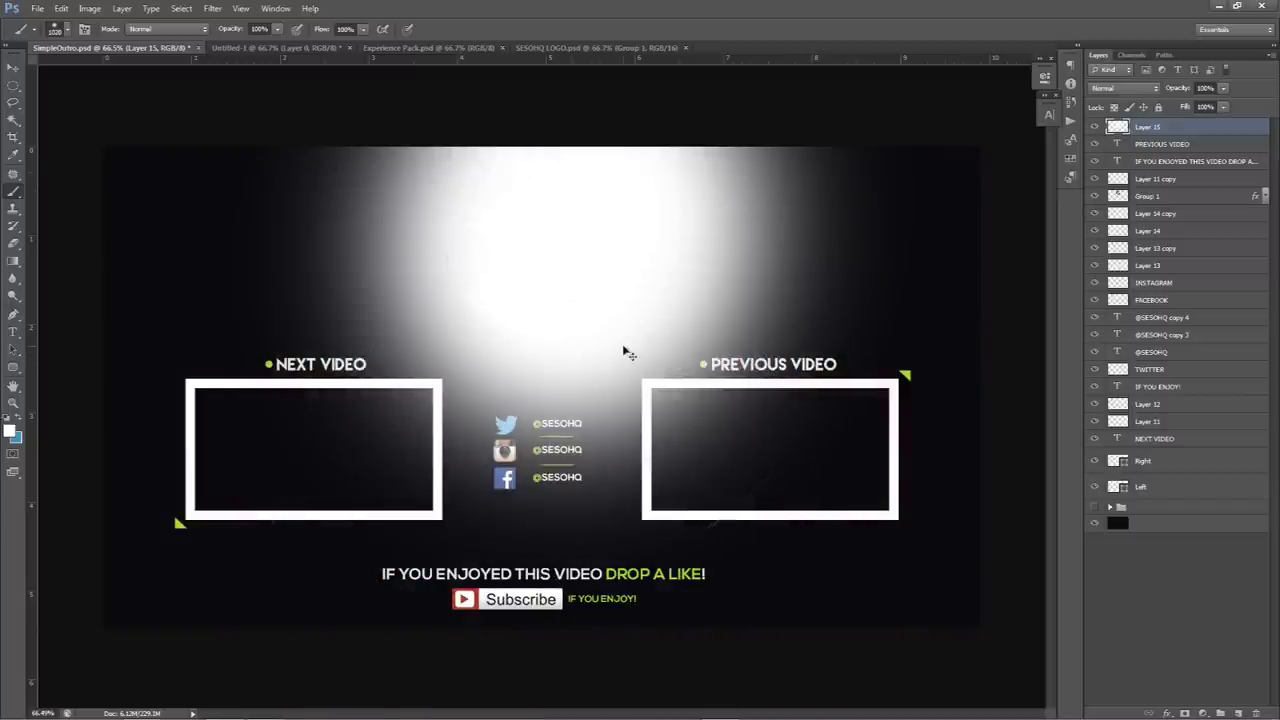
key(ctrl+z)
key(v)
key(ctrl+z)
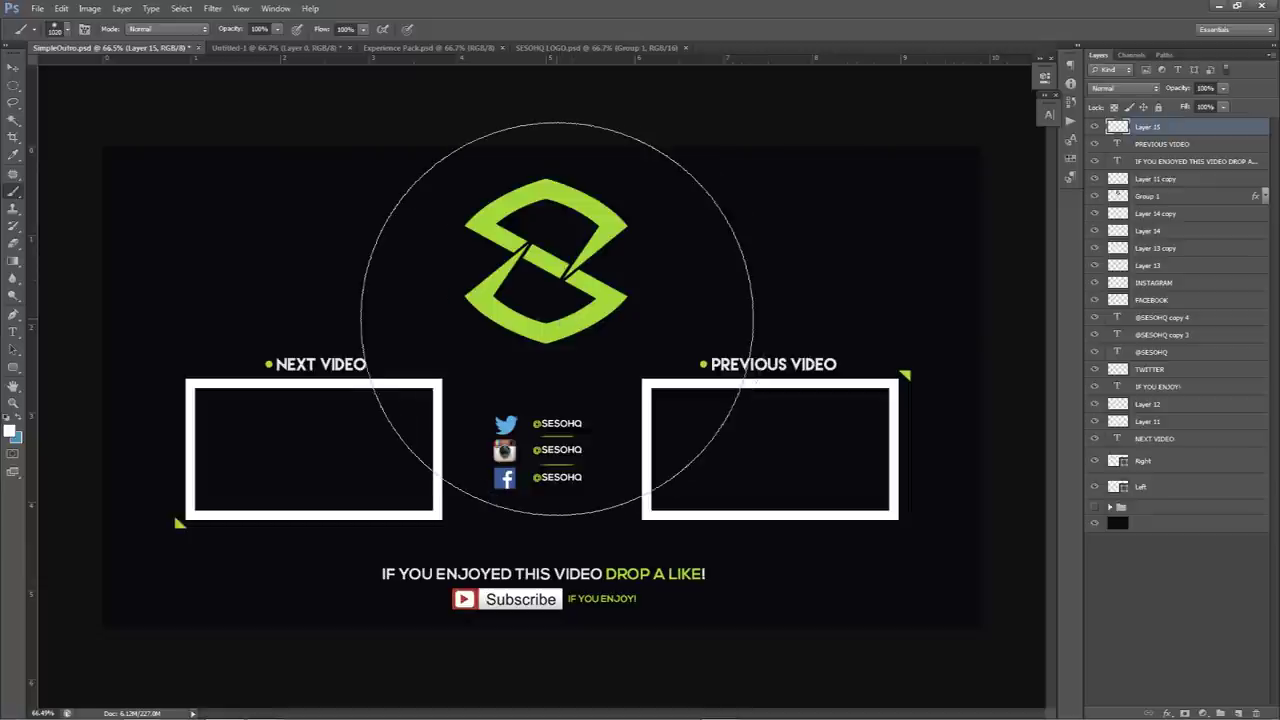
mouse_move(558, 322)
mouse_down()
mouse_move(800, 325)
mouse_move(520, 322)
mouse_move(700, 323)
mouse_move(660, 324)
mouse_move(606, 131)
mouse_move(571, 523)
mouse_move(628, 226)
mouse_up()
scroll(535, 391, down, 3)
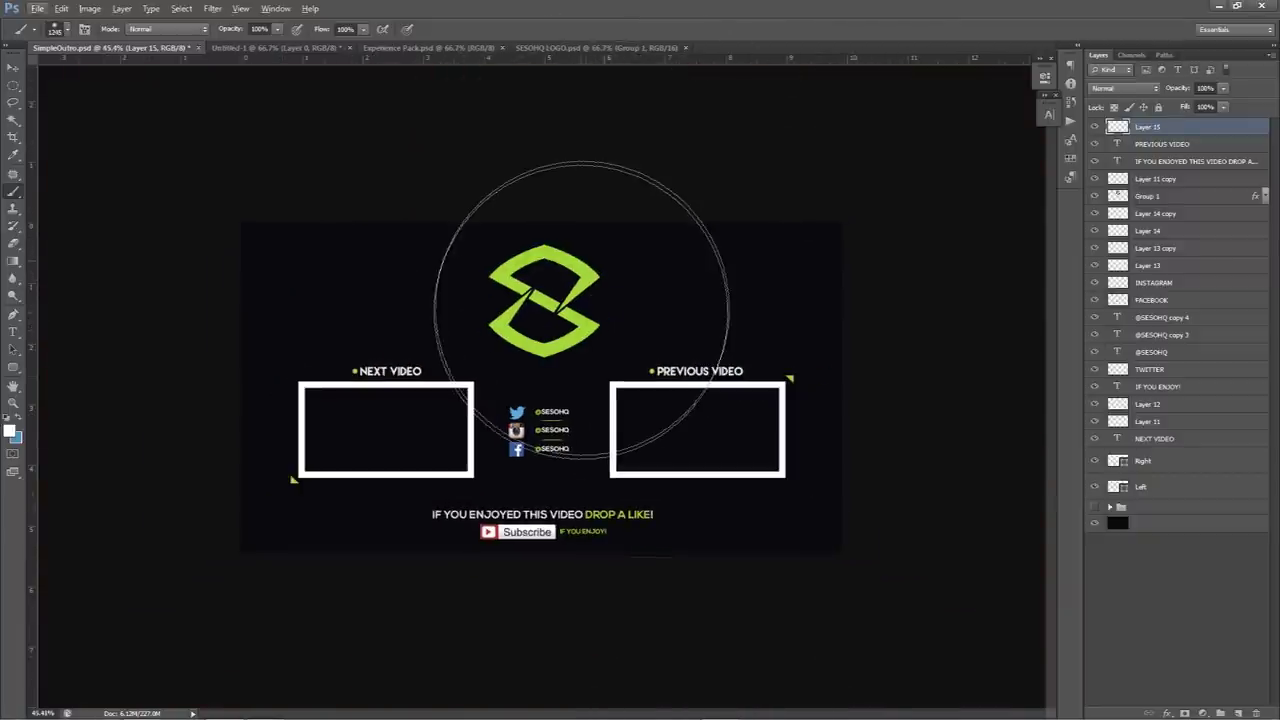
mouse_move(570, 327)
mouse_down()
mouse_move(592, 327)
mouse_move(580, 327)
mouse_up()
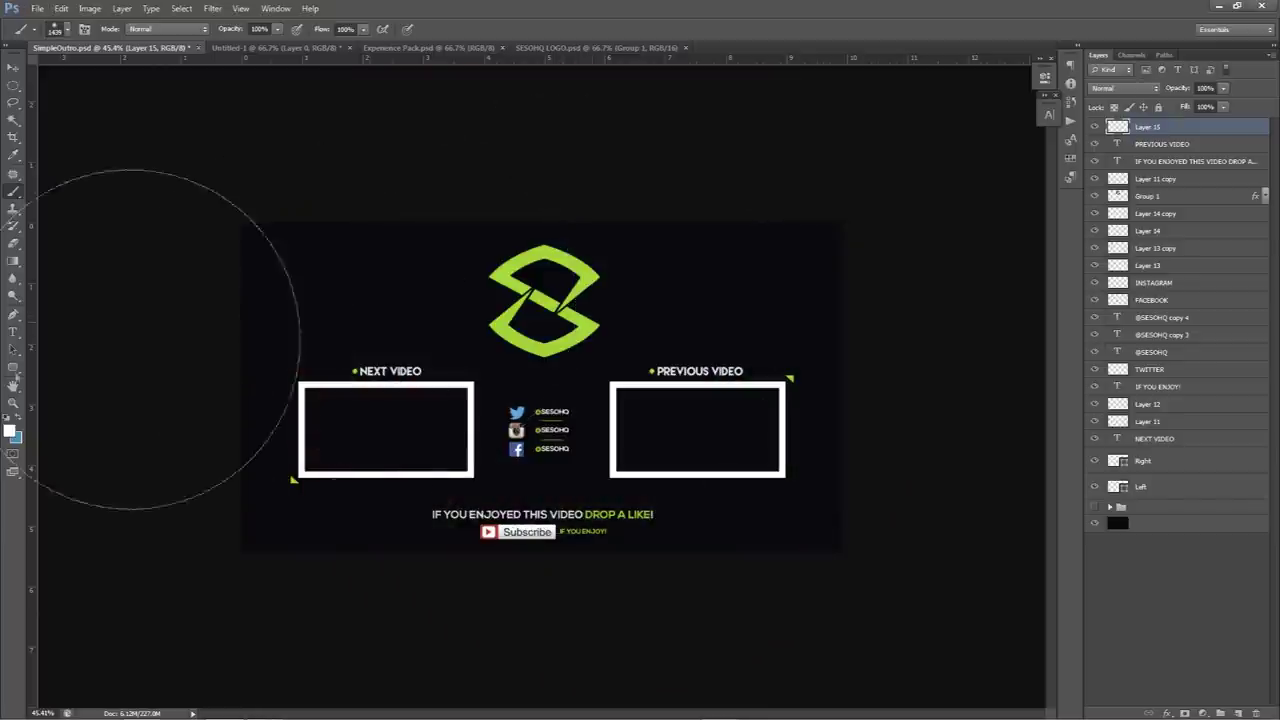
Paint a light soft glow at the top behind the logo and set Layer 15 to 70% opacity
click(10, 430)
click(1140, 345)
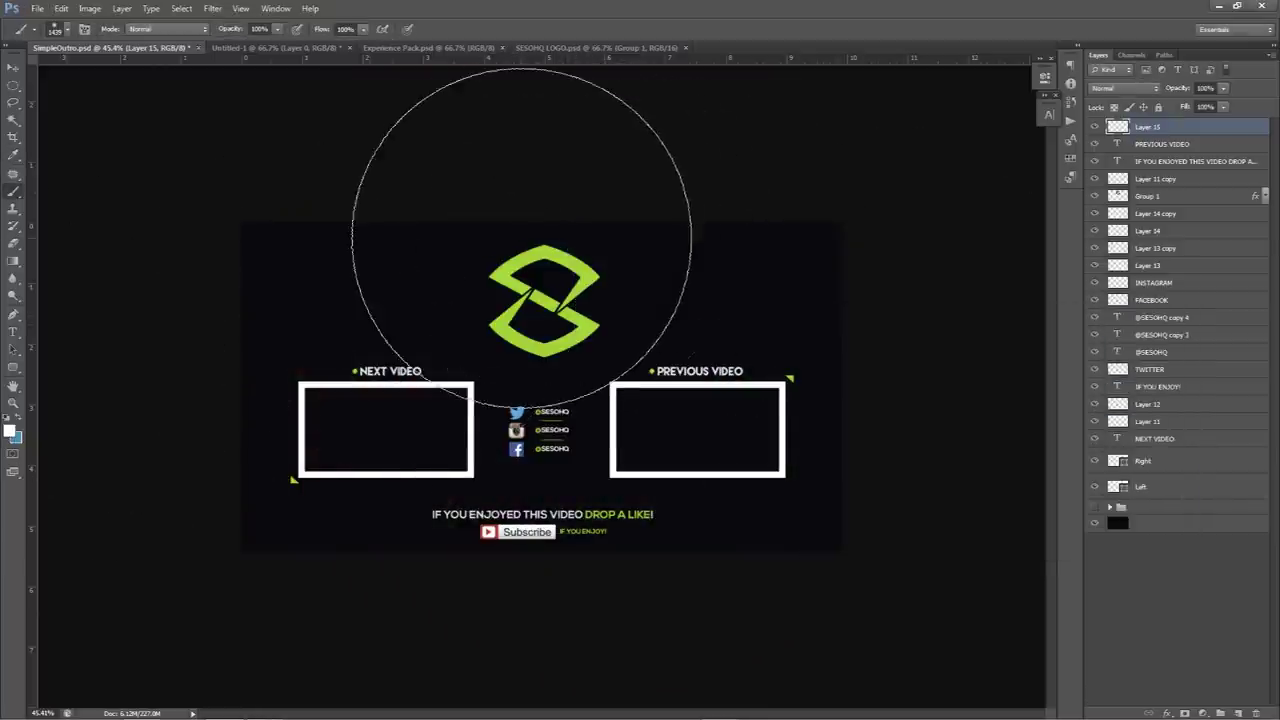
scroll(540, 262, down, 1)
click(537, 130)
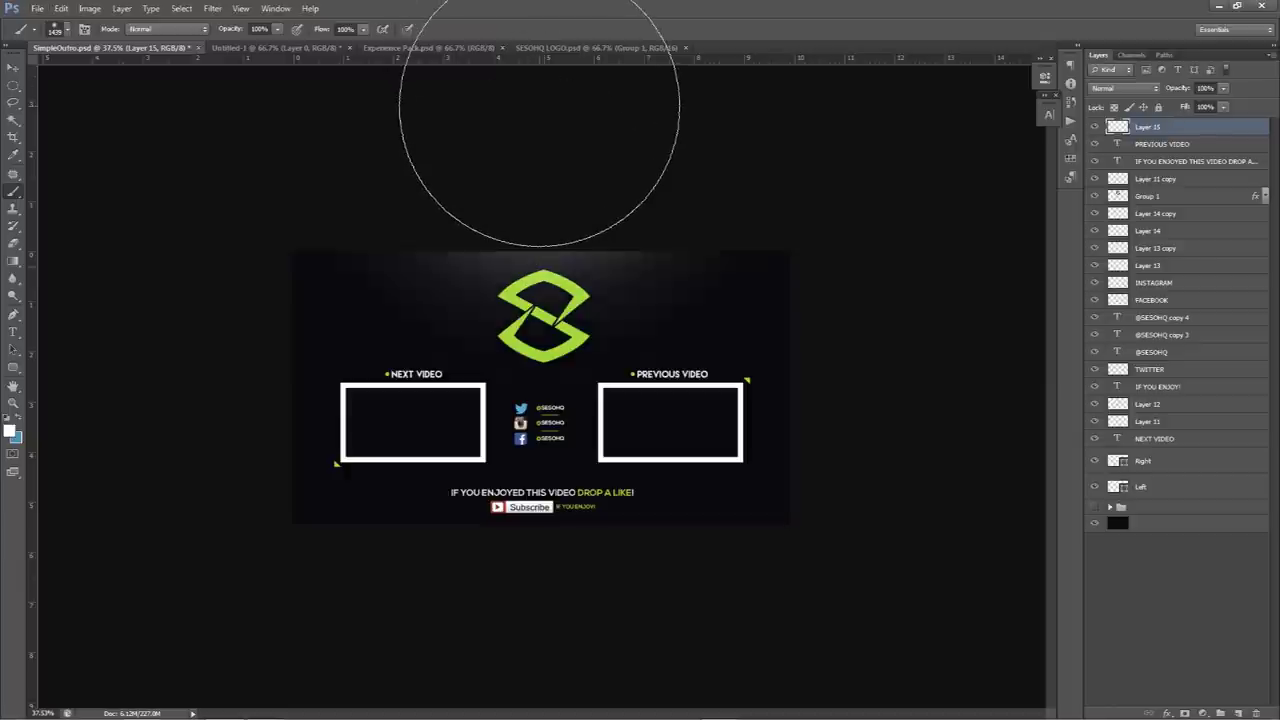
scroll(528, 242, up, 1)
scroll(528, 242, up, 1)
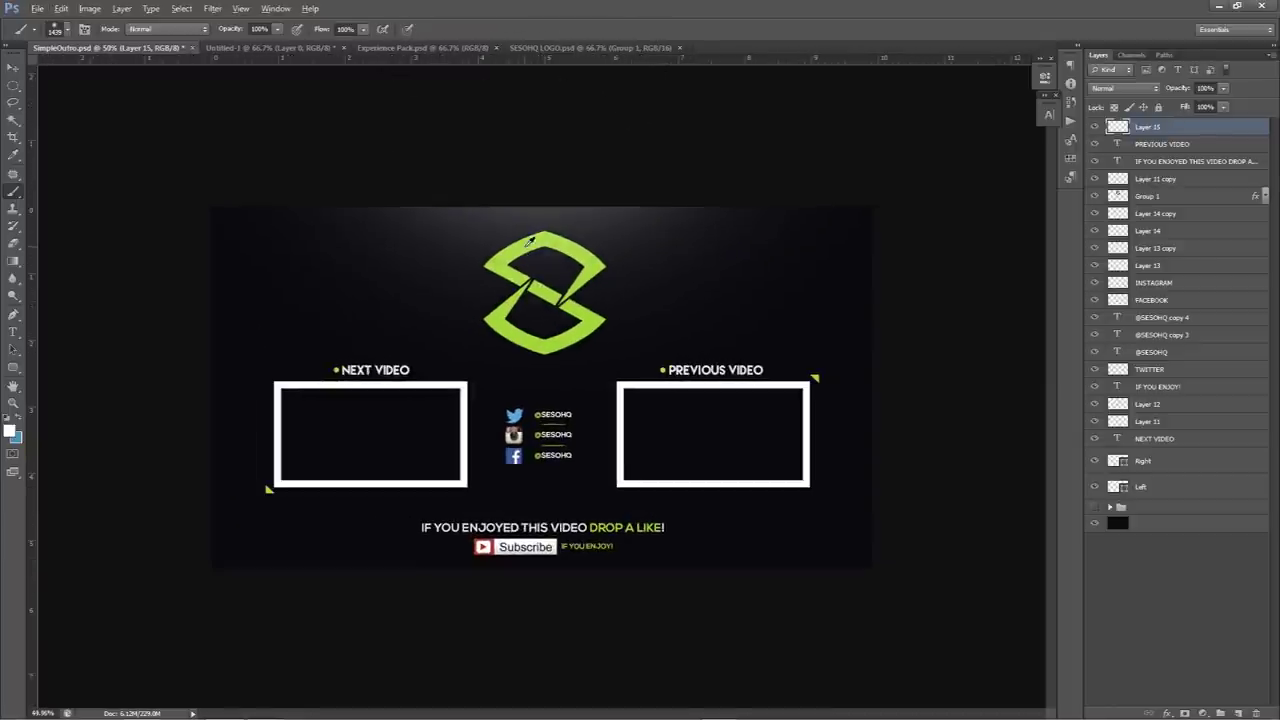
click(1222, 88)
drag(1221, 104, 1208, 108)
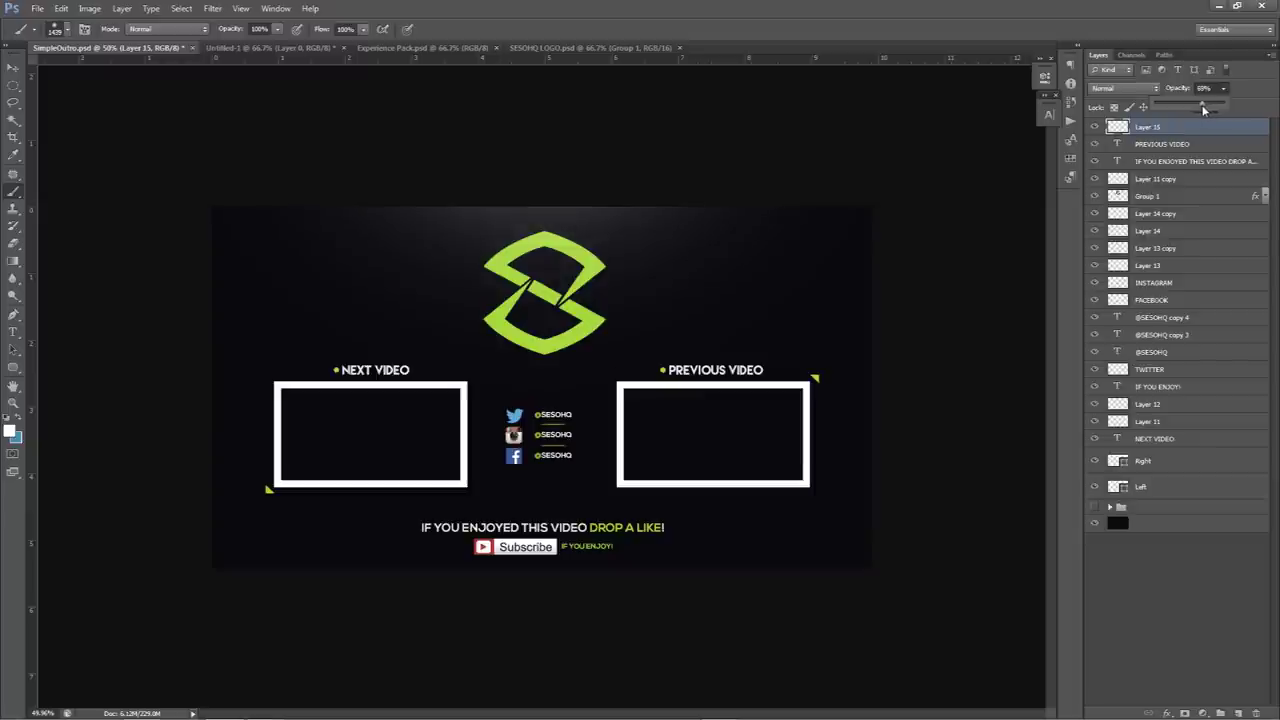
On a new layer above Background, paint a ~1003 px soft white glow set to Overlay
click(1146, 521)
click(1238, 712)
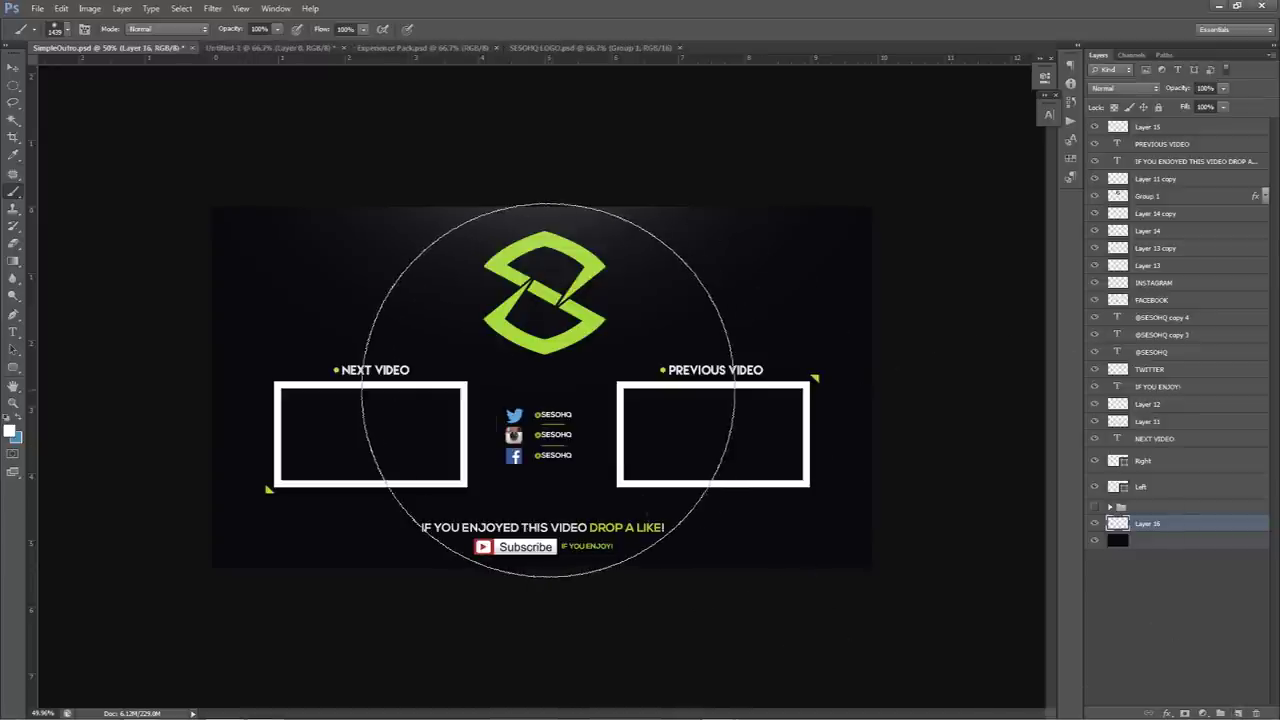
click(548, 390)
drag(571, 392, 538, 400)
click(540, 395)
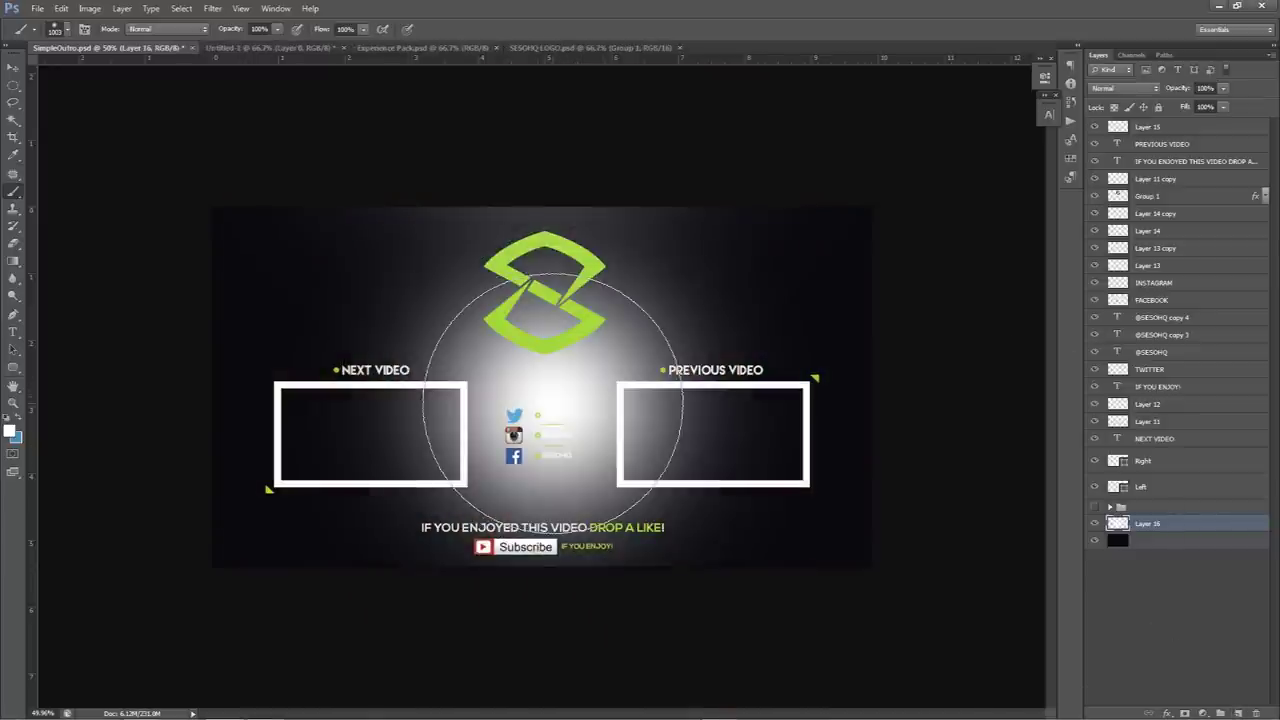
click(1137, 90)
click(1110, 212)
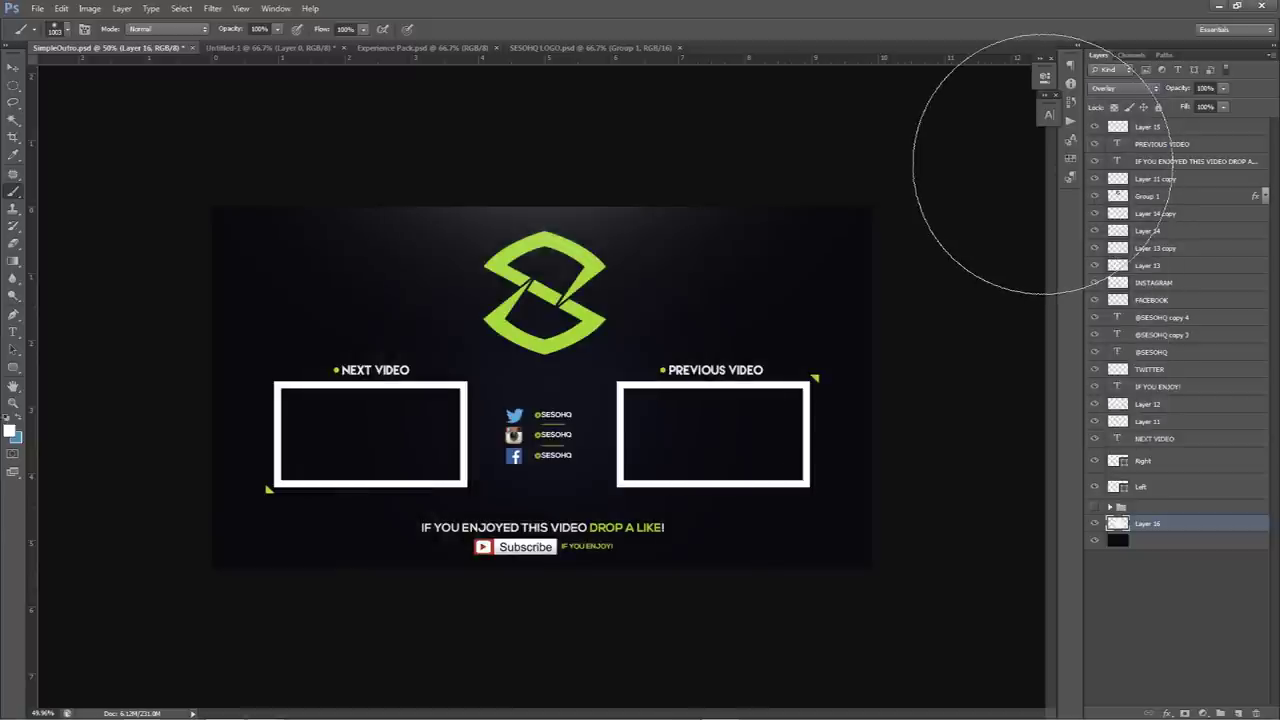
Add a Brightness/Contrast layer above Layer 15 with Brightness -15 and Contrast 8
click(1155, 128)
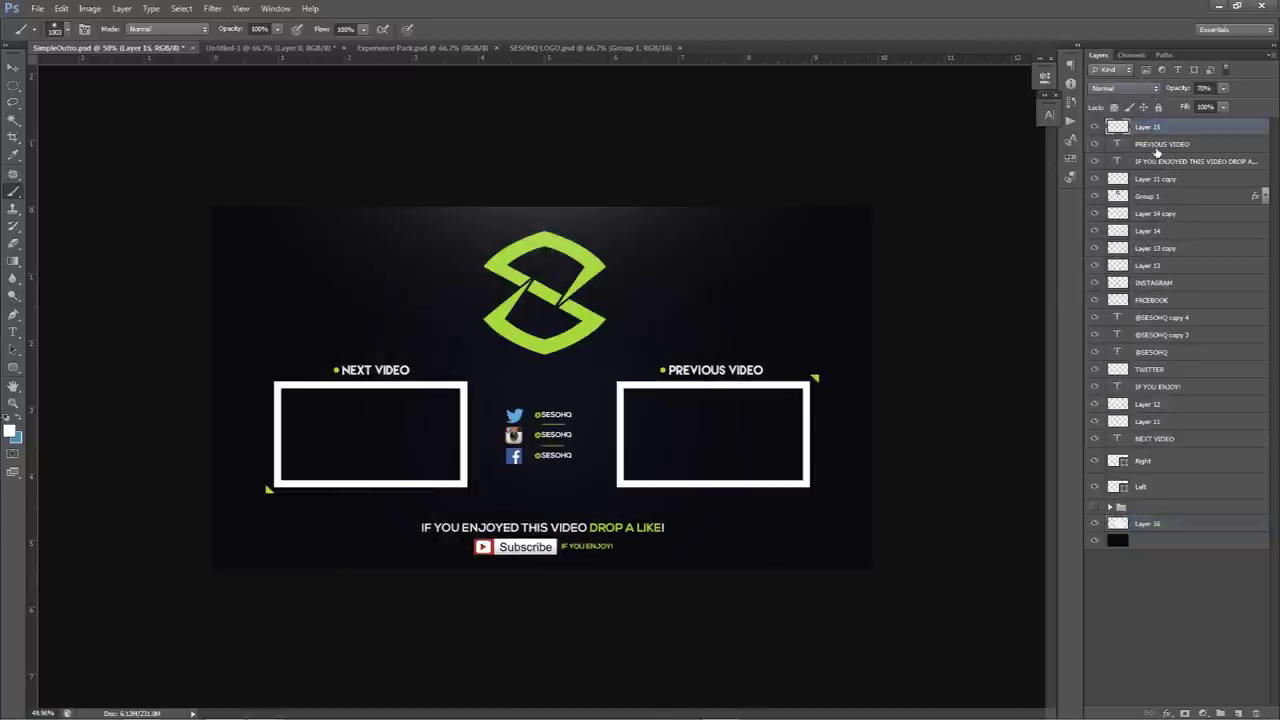
click(1204, 714)
click(1190, 486)
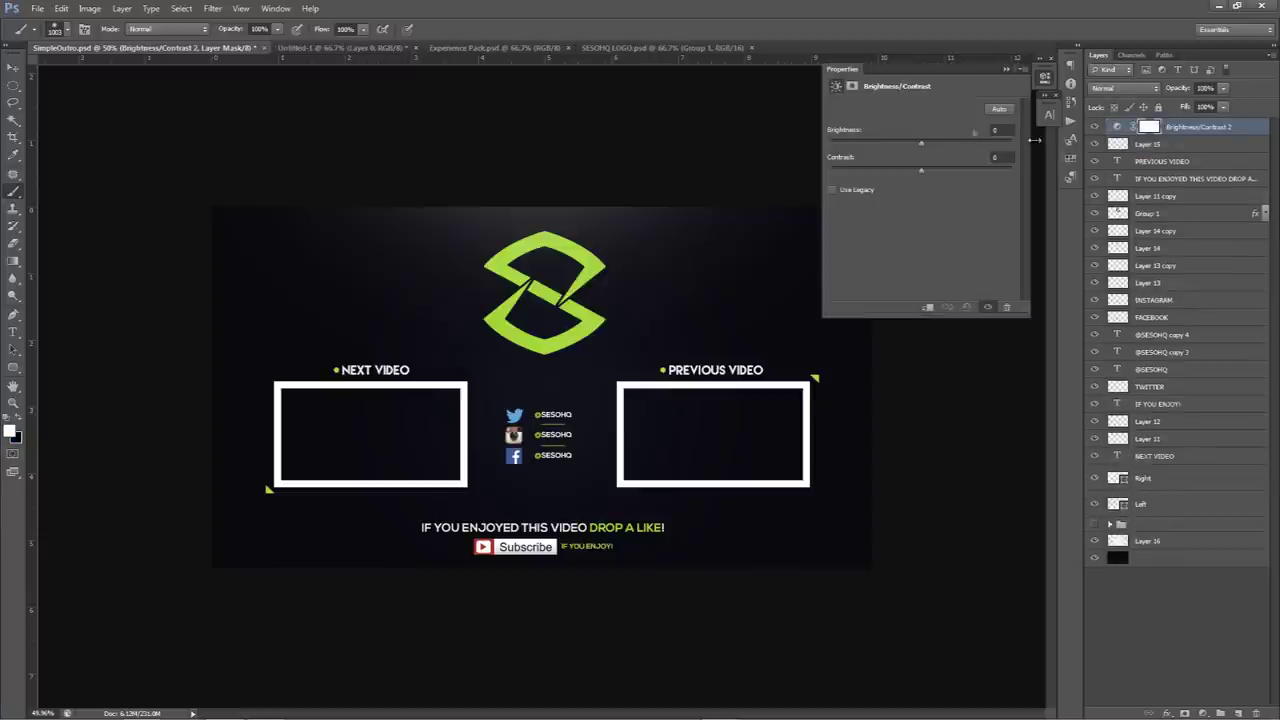
drag(920, 145, 965, 176)
double_click(999, 157)
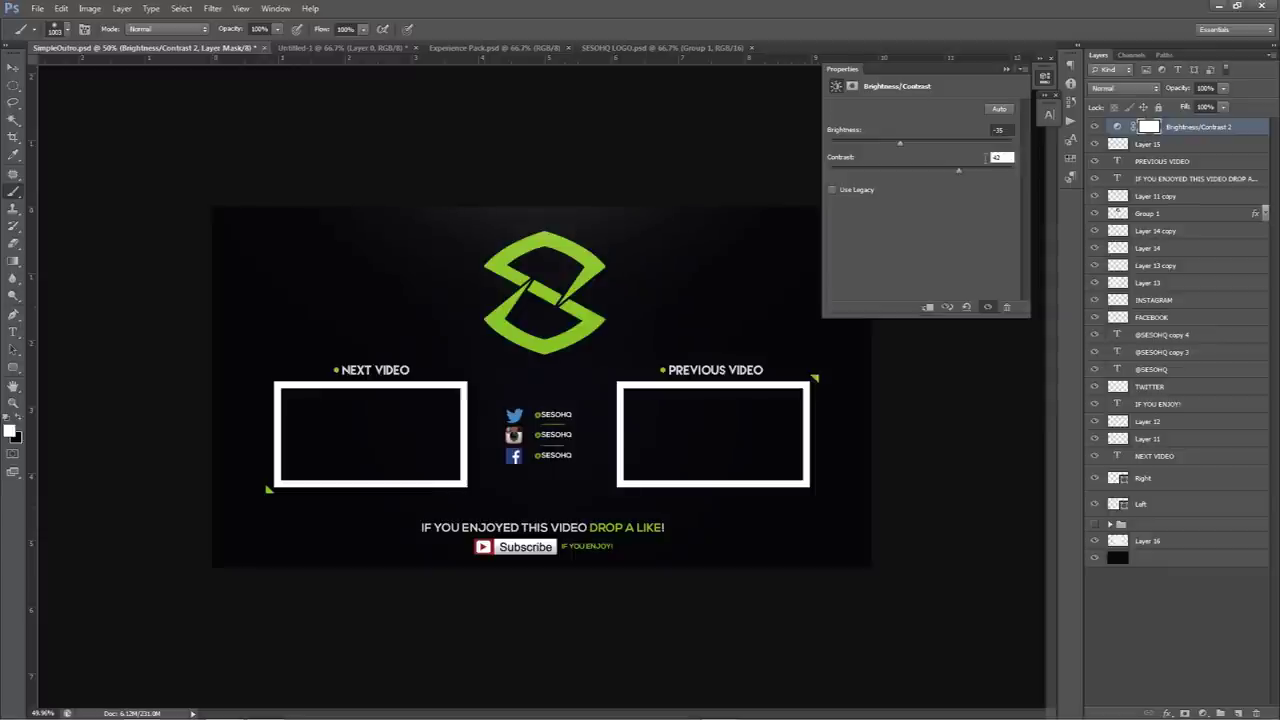
text(8)
key(Return)
drag(898, 146, 914, 146)
text(-15)
click(1095, 127)
Toggle the adjustment on and off to compare, then collapse Properties and switch to Move
click(1095, 127)
click(1095, 127)
click(1095, 127)
click(1045, 88)
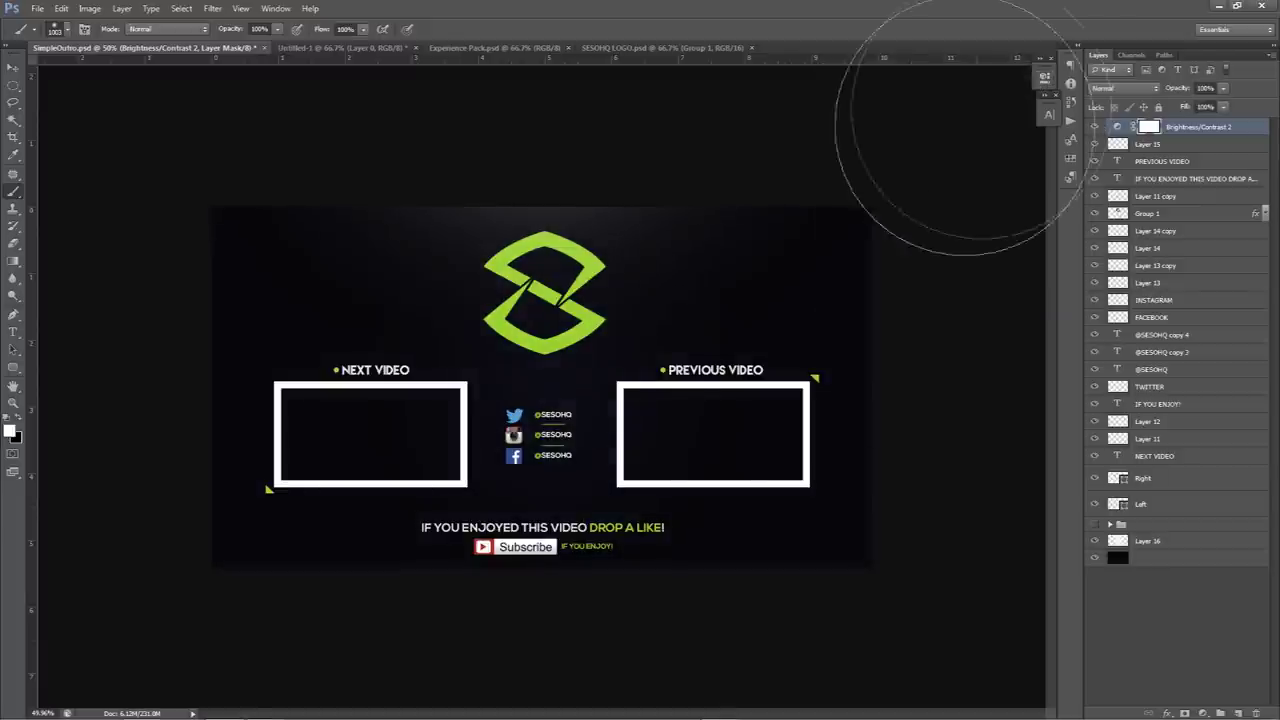
key(v)
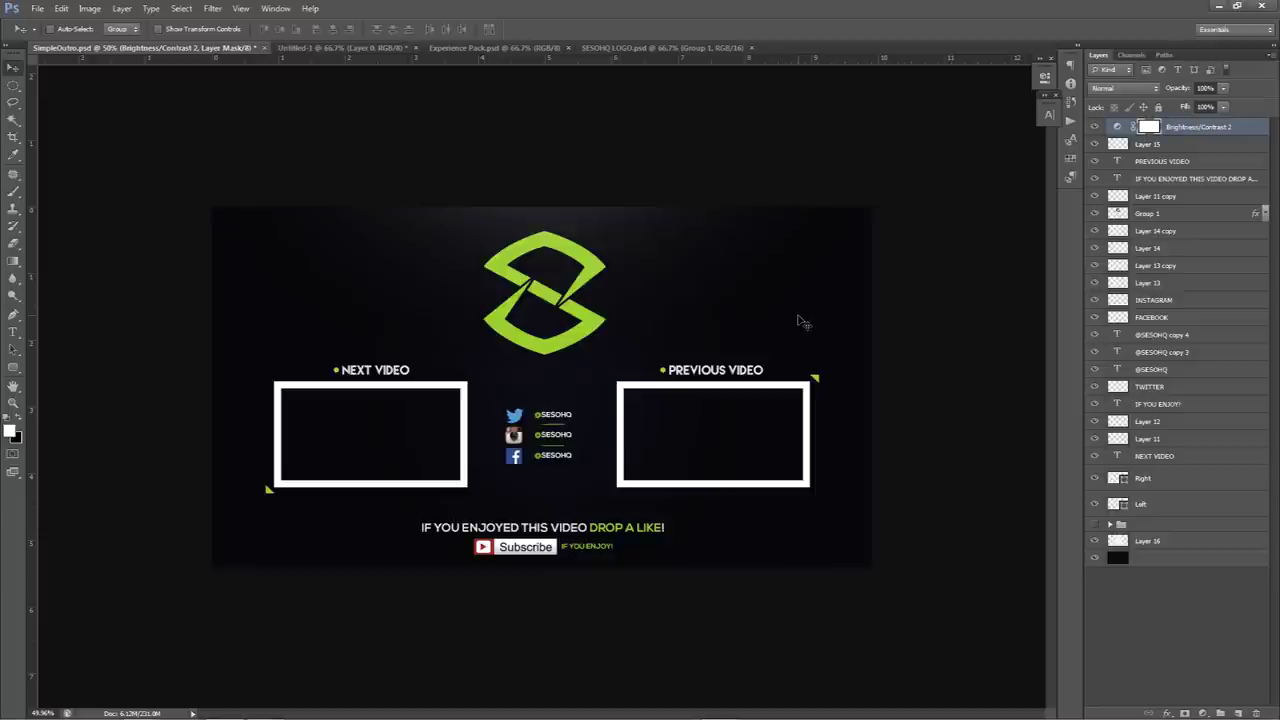
Add a Hue/Saturation layer at Hue -25 to turn accents yellow, then hide layers down to NEXT VIDEO
click(1202, 712)
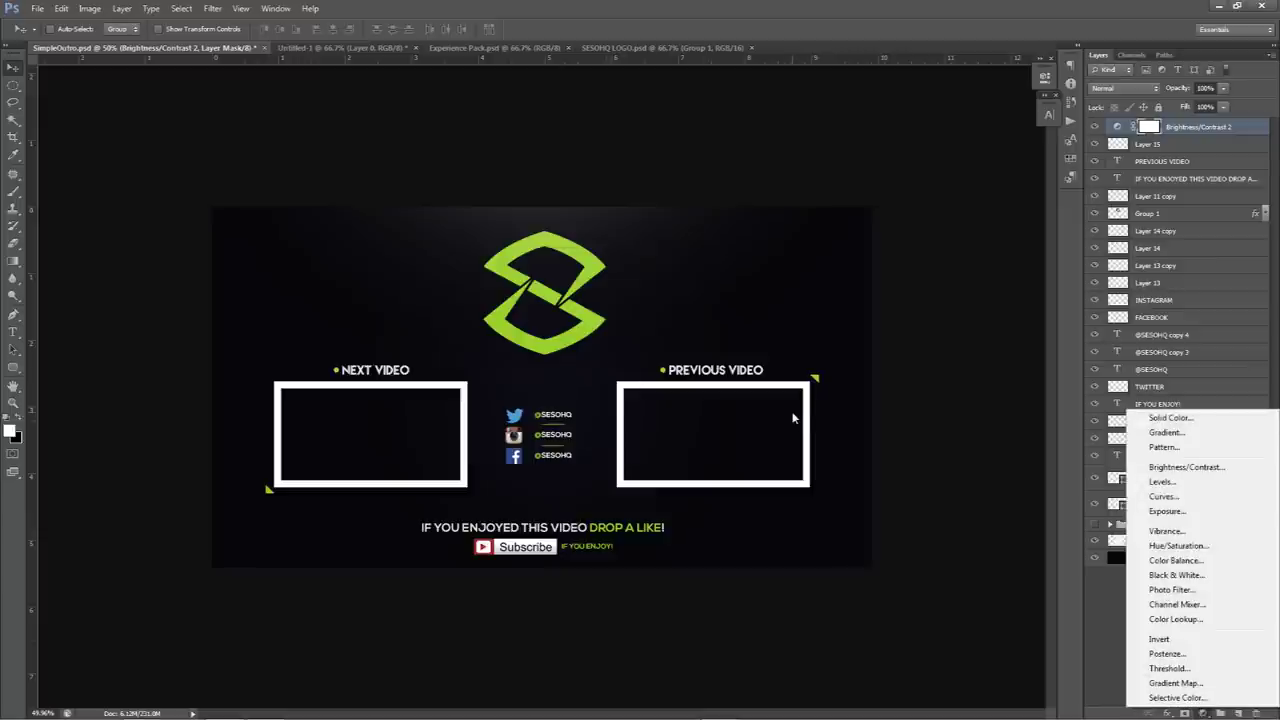
click(1160, 546)
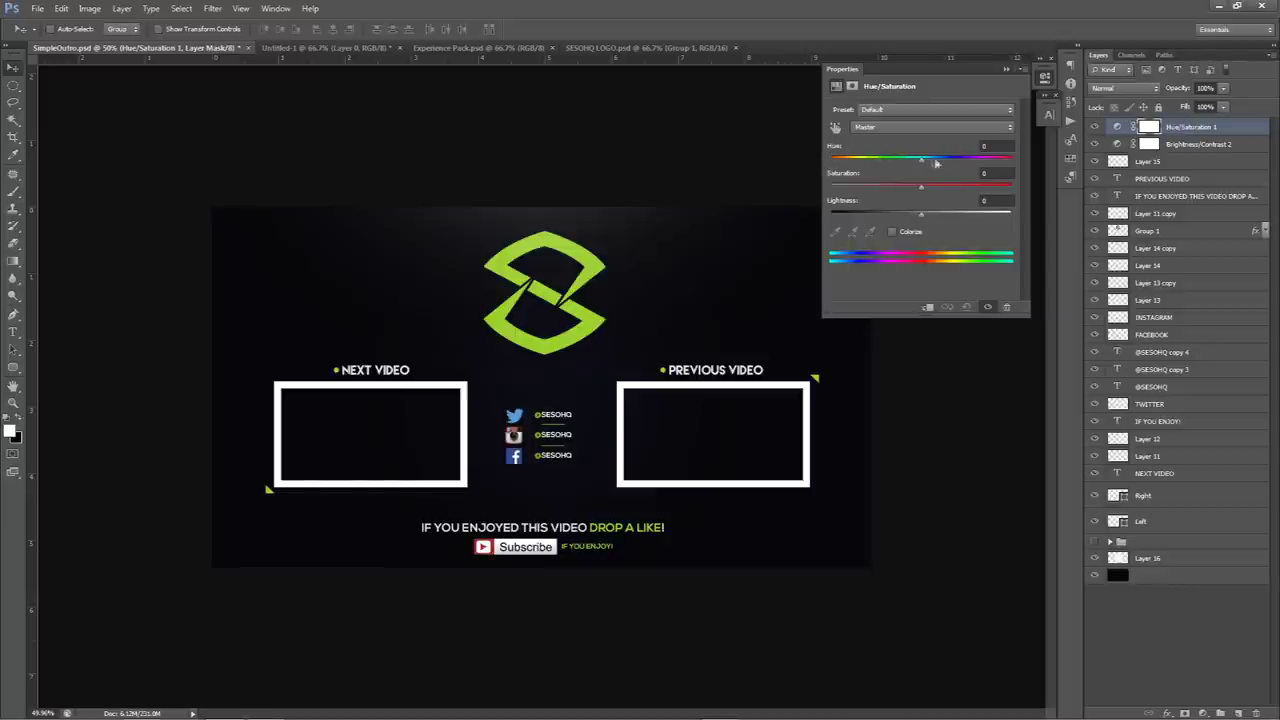
mouse_move(921, 158)
mouse_down()
mouse_move(878, 162)
mouse_move(898, 160)
mouse_up()
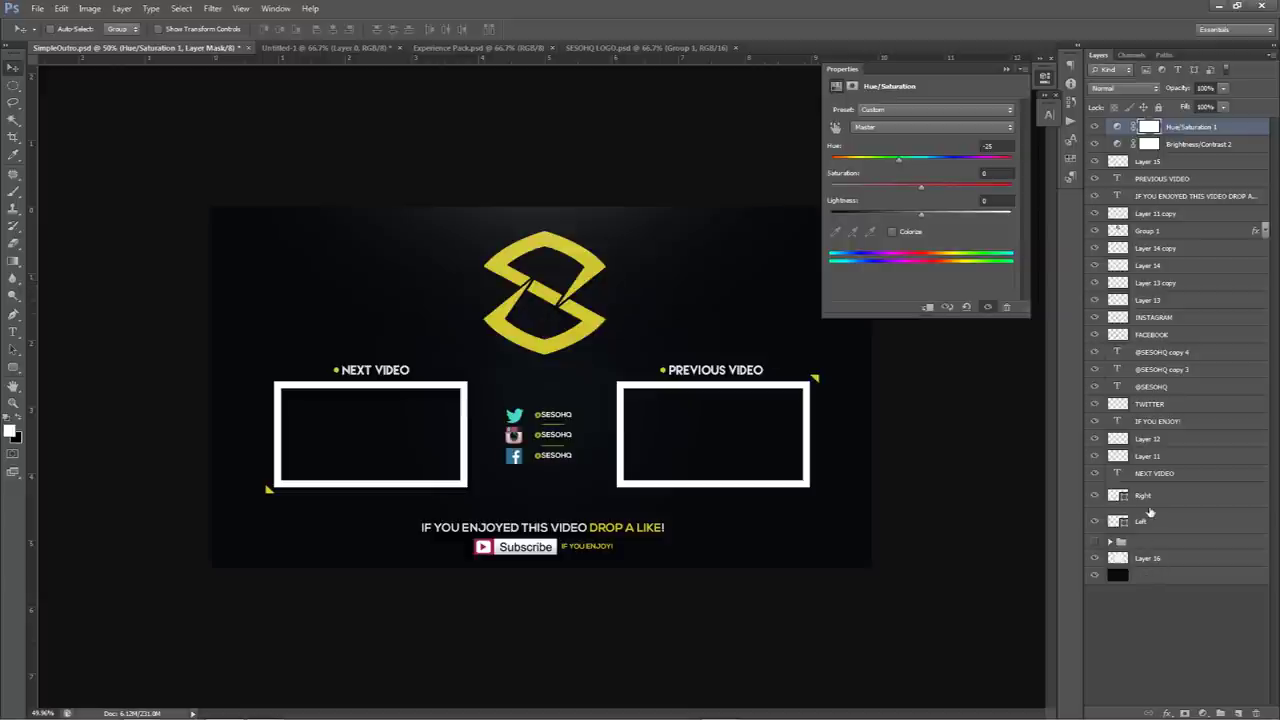
drag(1094, 127, 1100, 535)
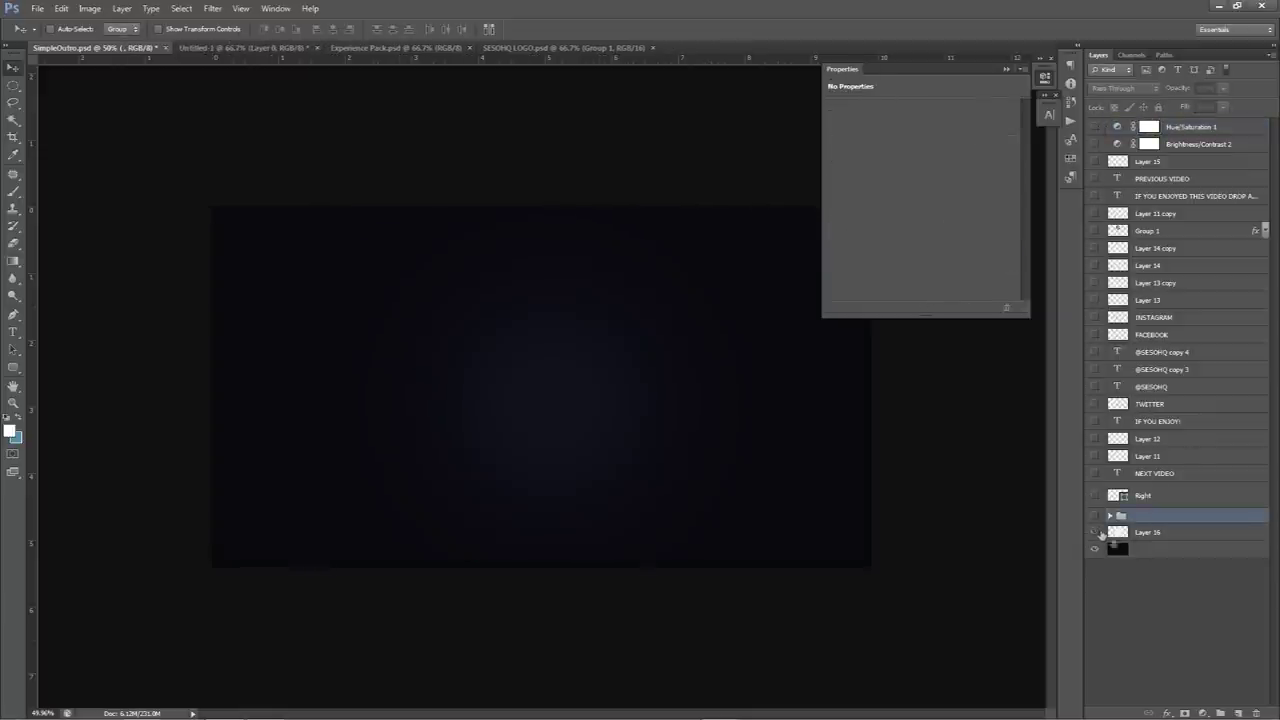
Sample the dark canvas colour 09090e as the foreground colour
click(1140, 550)
click(10, 431)
click(672, 386)
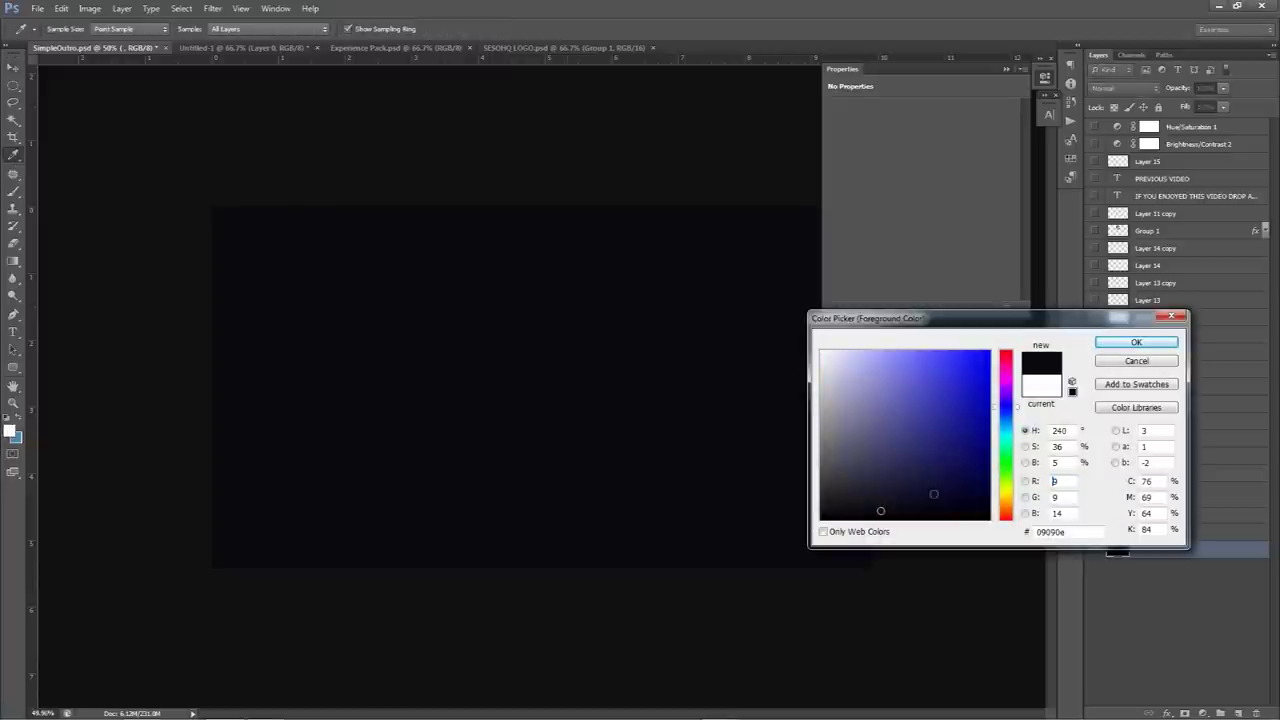
drag(1070, 531, 1020, 535)
click(1136, 342)
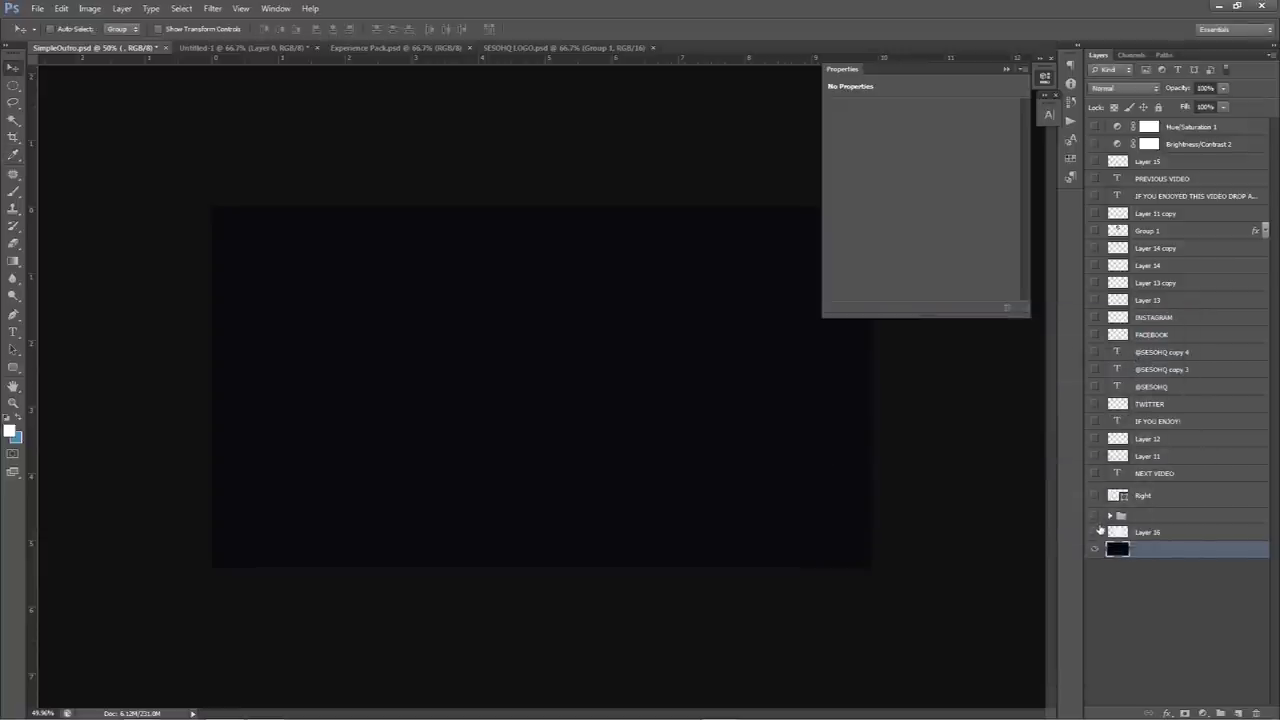
Show the hidden design layers again and remove the Hue/Saturation adjustment
drag(1095, 538, 1094, 145)
drag(1091, 408, 1087, 477)
click(1045, 78)
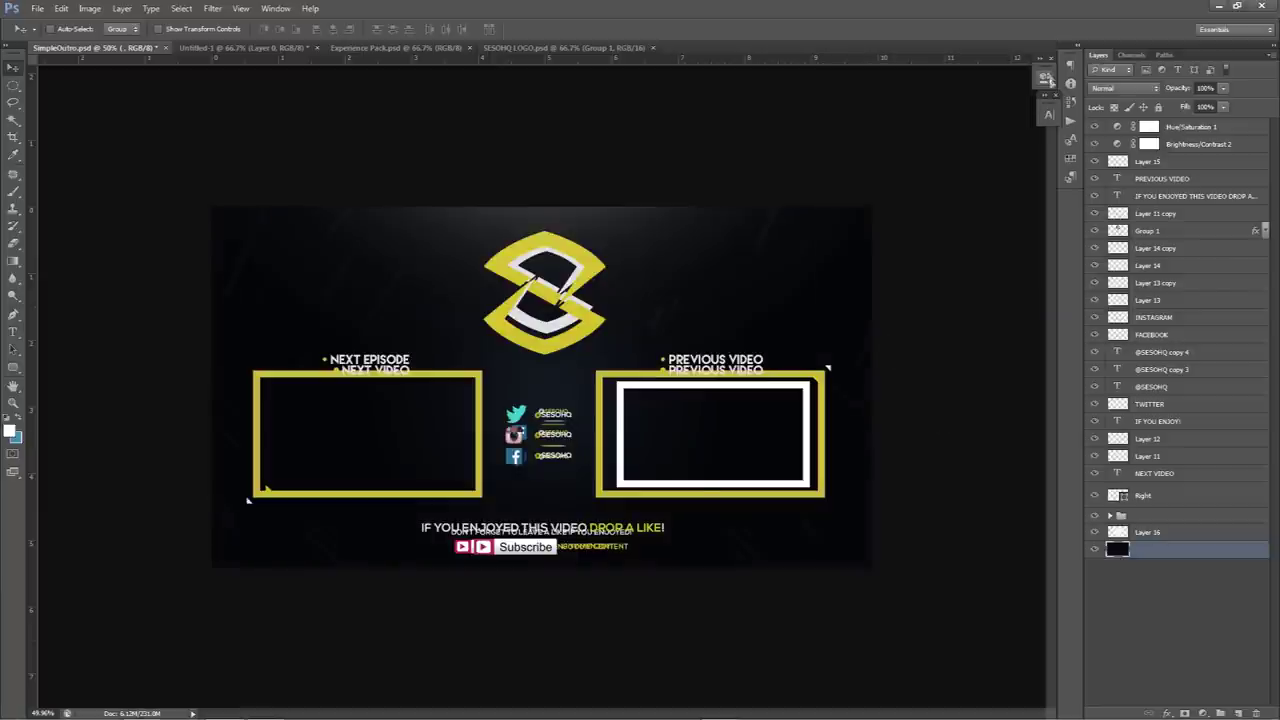
click(1094, 515)
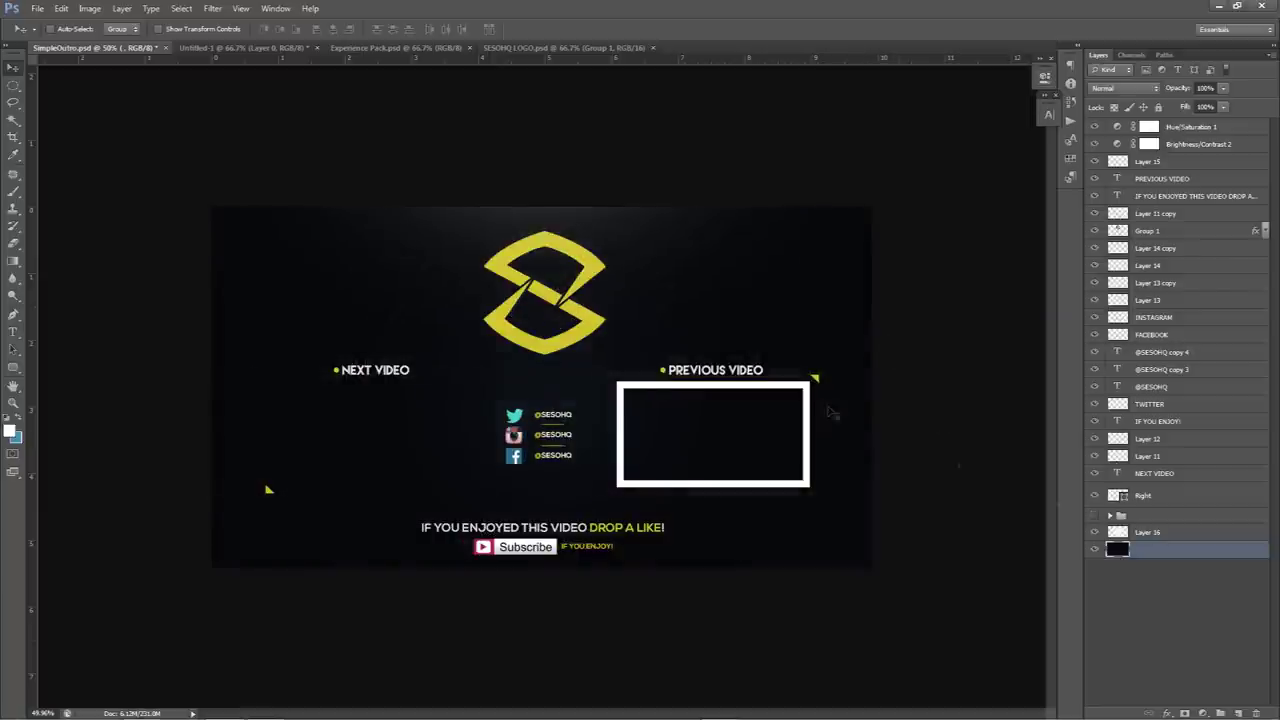
click(1094, 515)
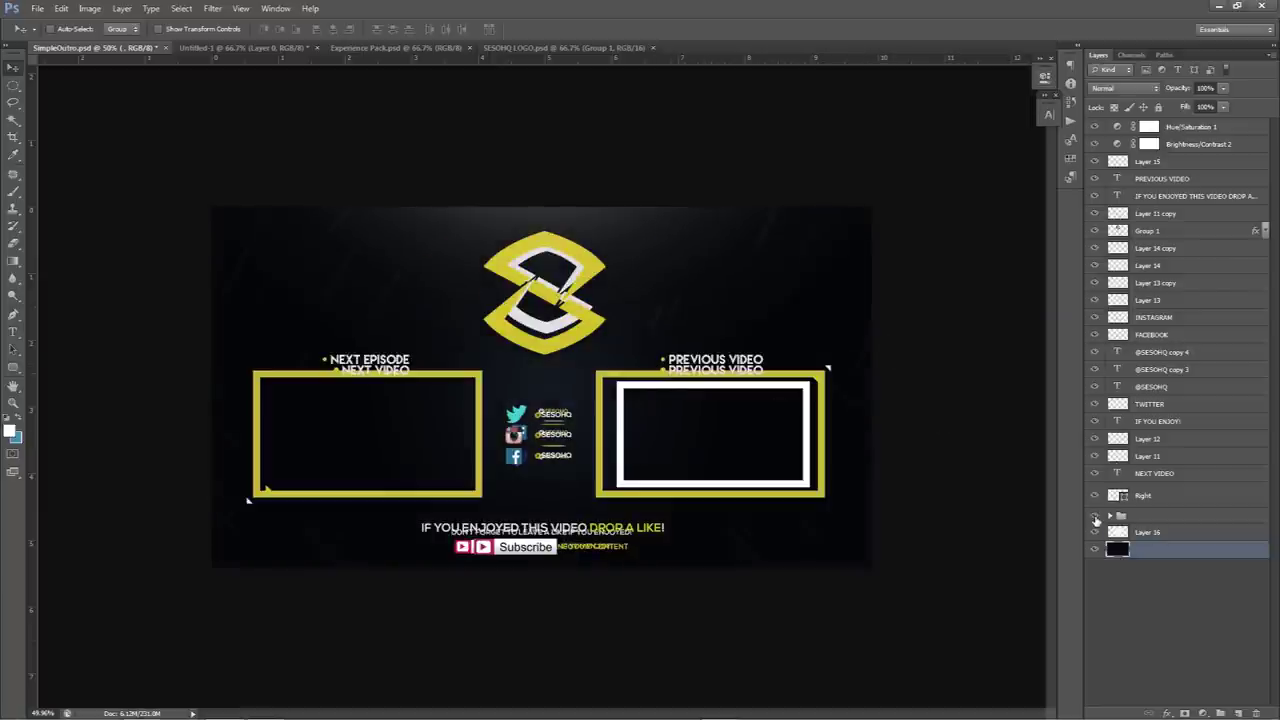
key(ctrl+alt+z)
key(ctrl+alt+z)
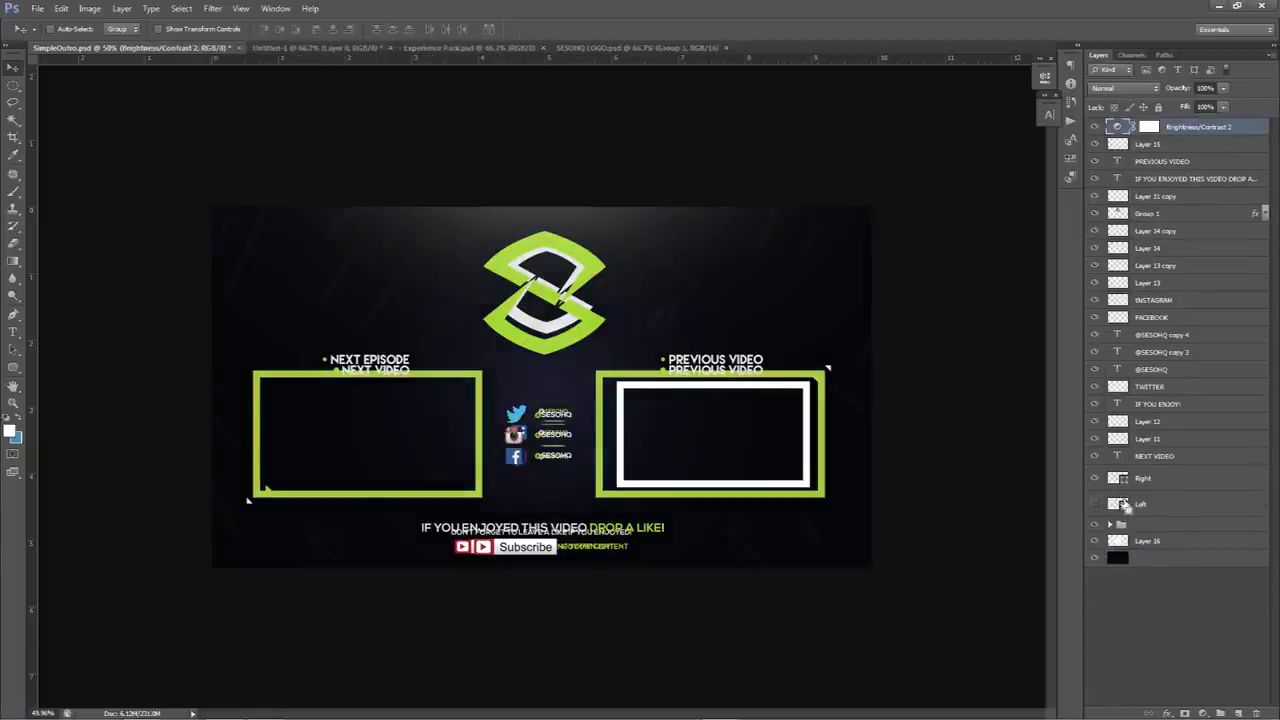
Hide the alternate frames group and leave the Left frame visible under NEXT VIDEO
click(1095, 487)
click(1095, 487)
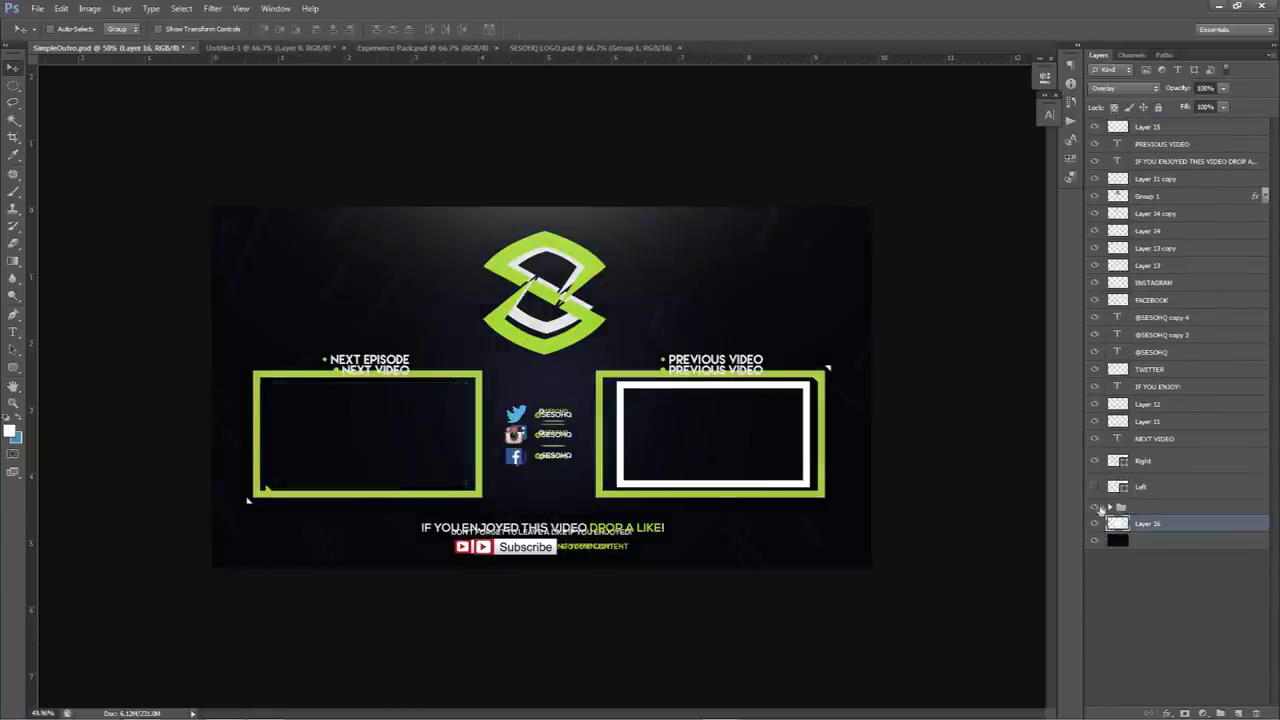
click(1097, 507)
click(1095, 488)
click(1095, 488)
click(1095, 488)
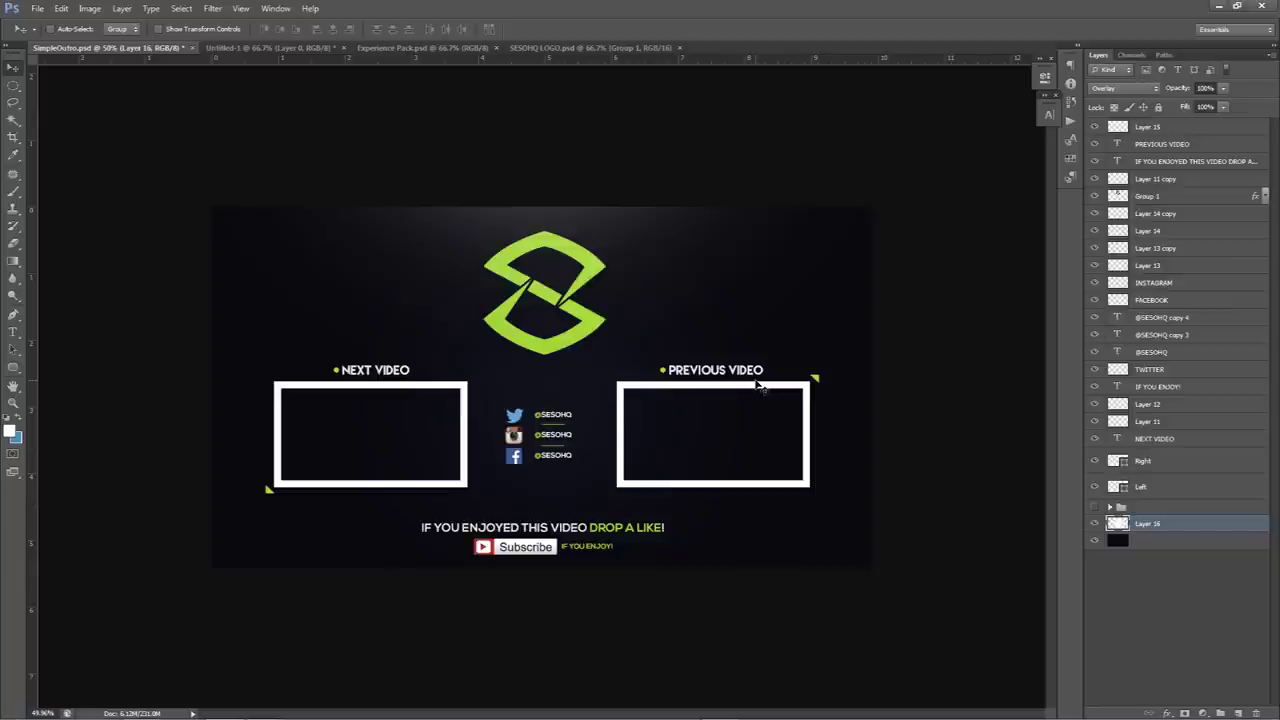
Add a Hue/Saturation layer above Layer 15, preview yellow, pink and green hues, then hide it
click(1155, 128)
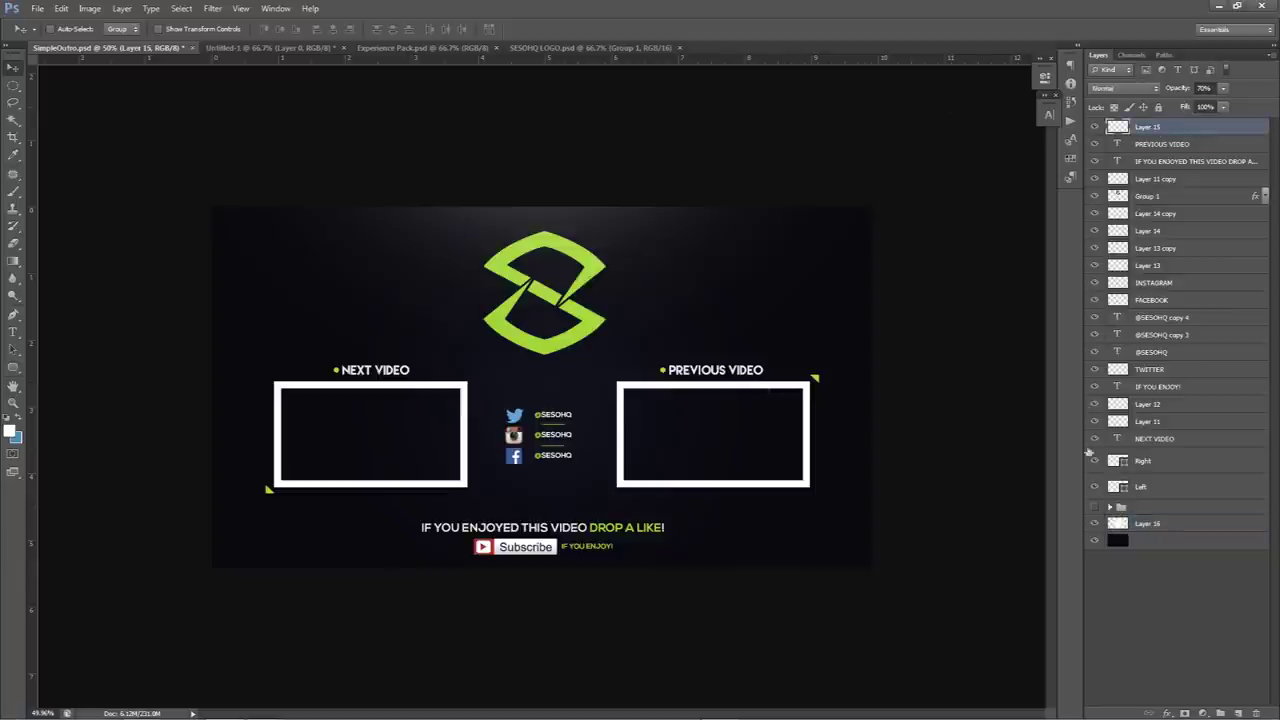
click(1205, 711)
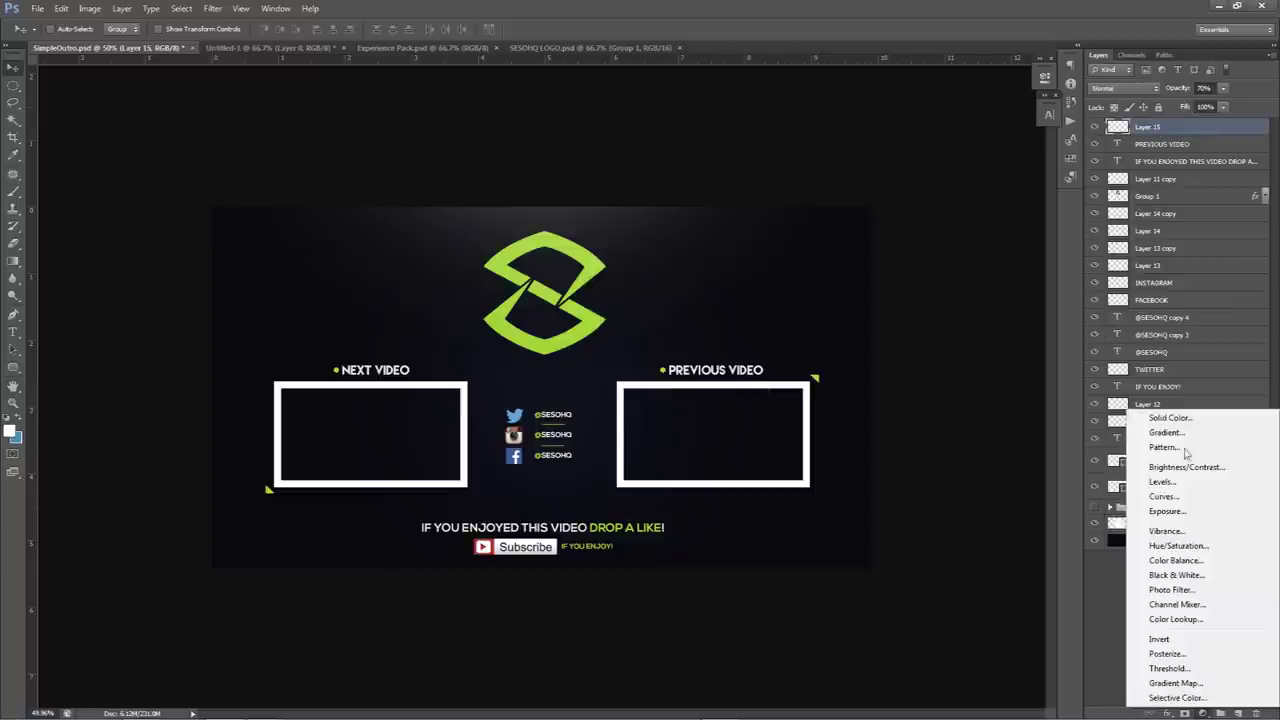
click(1185, 546)
drag(921, 158, 891, 158)
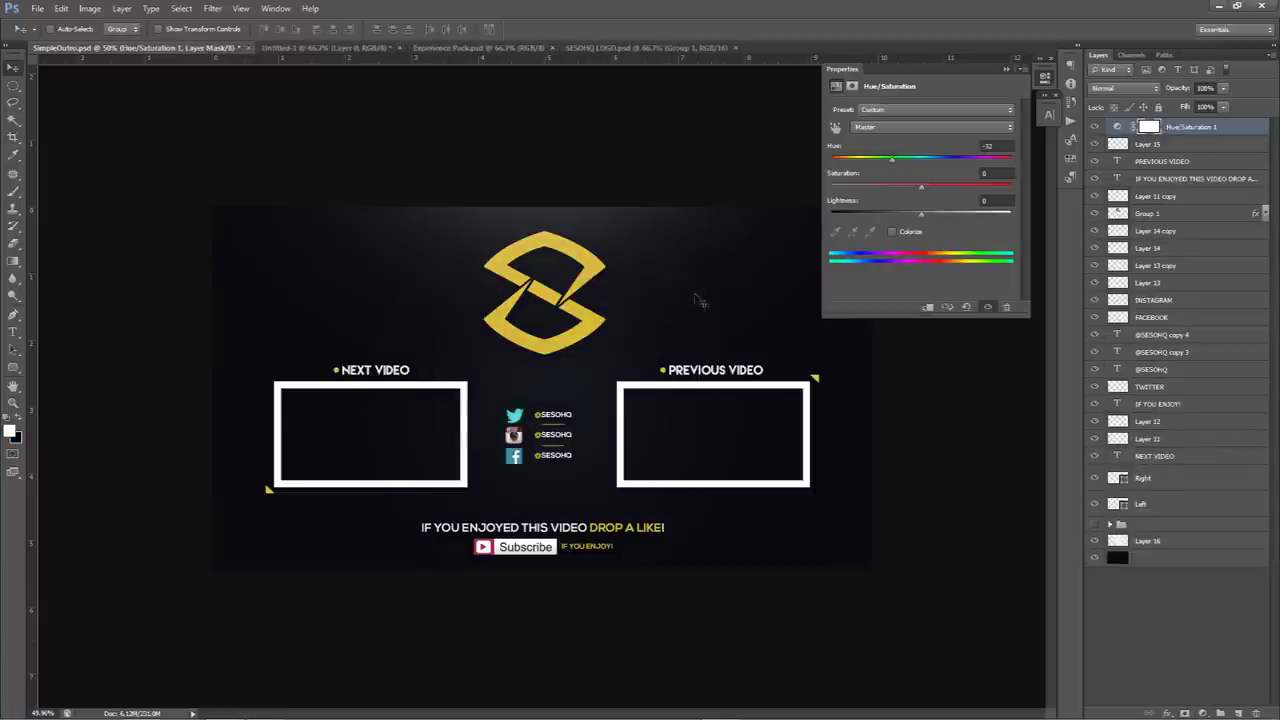
drag(862, 160, 855, 160)
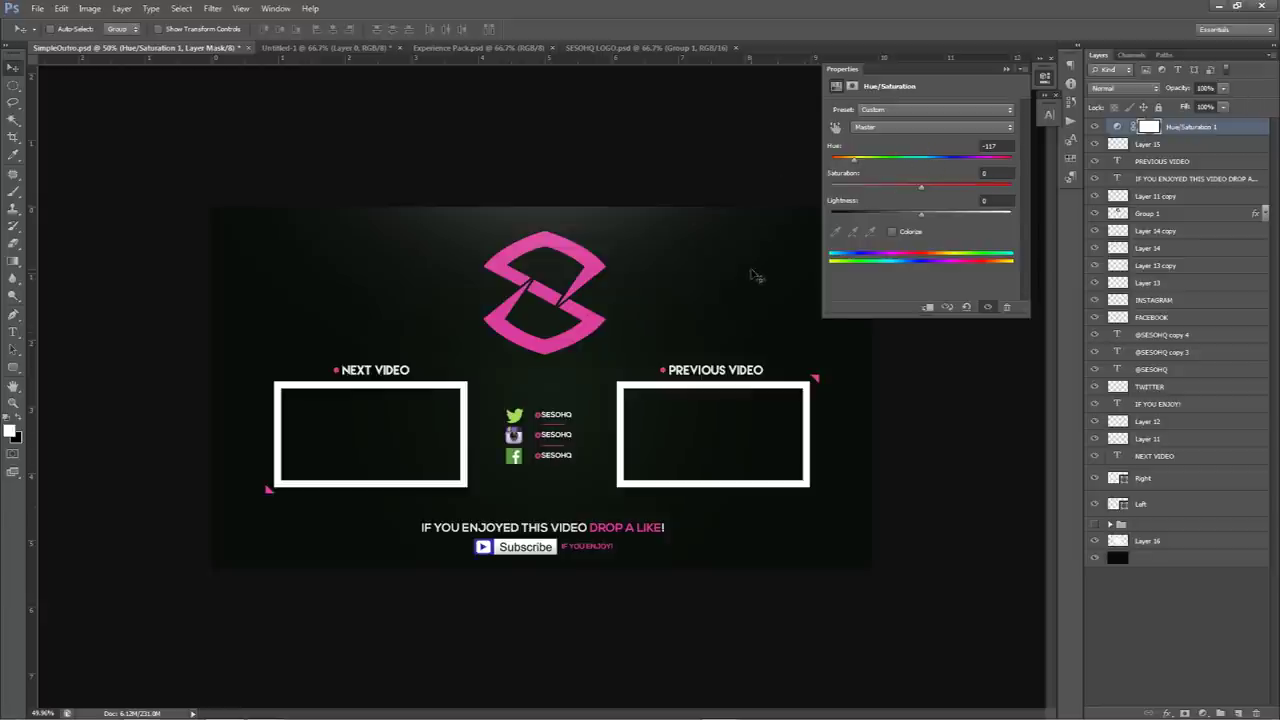
drag(932, 158, 999, 160)
click(1093, 122)
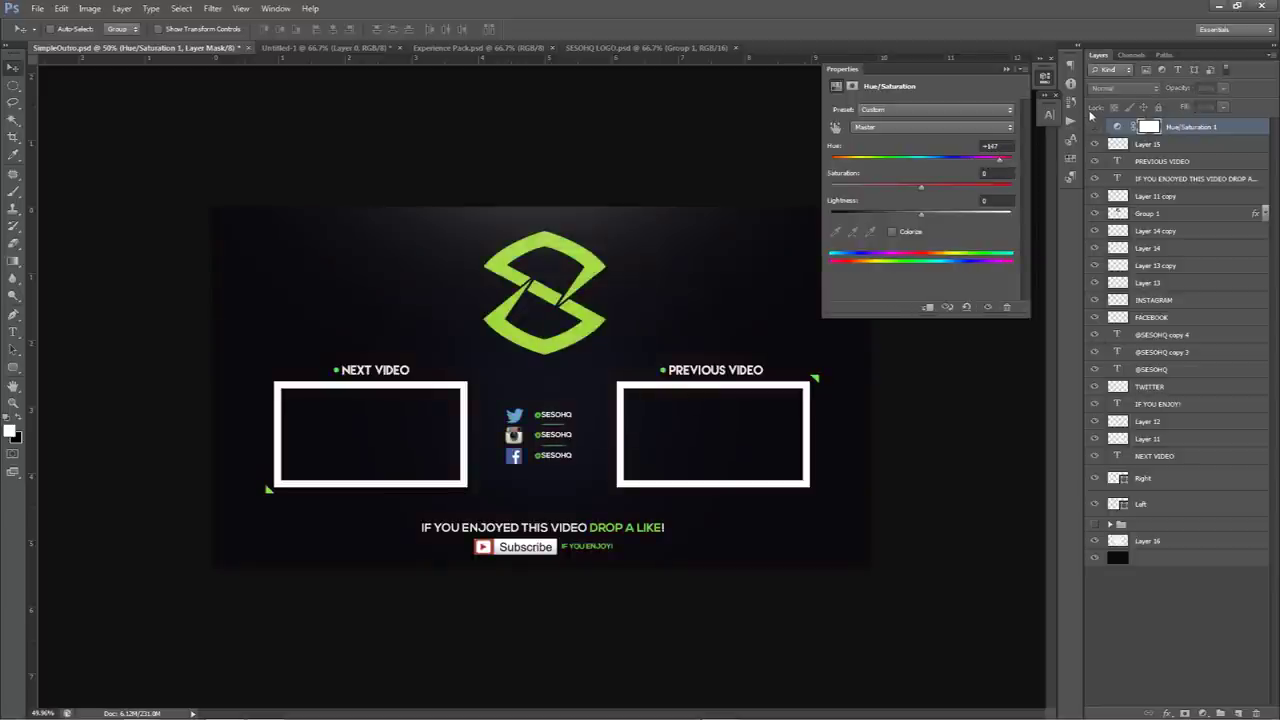
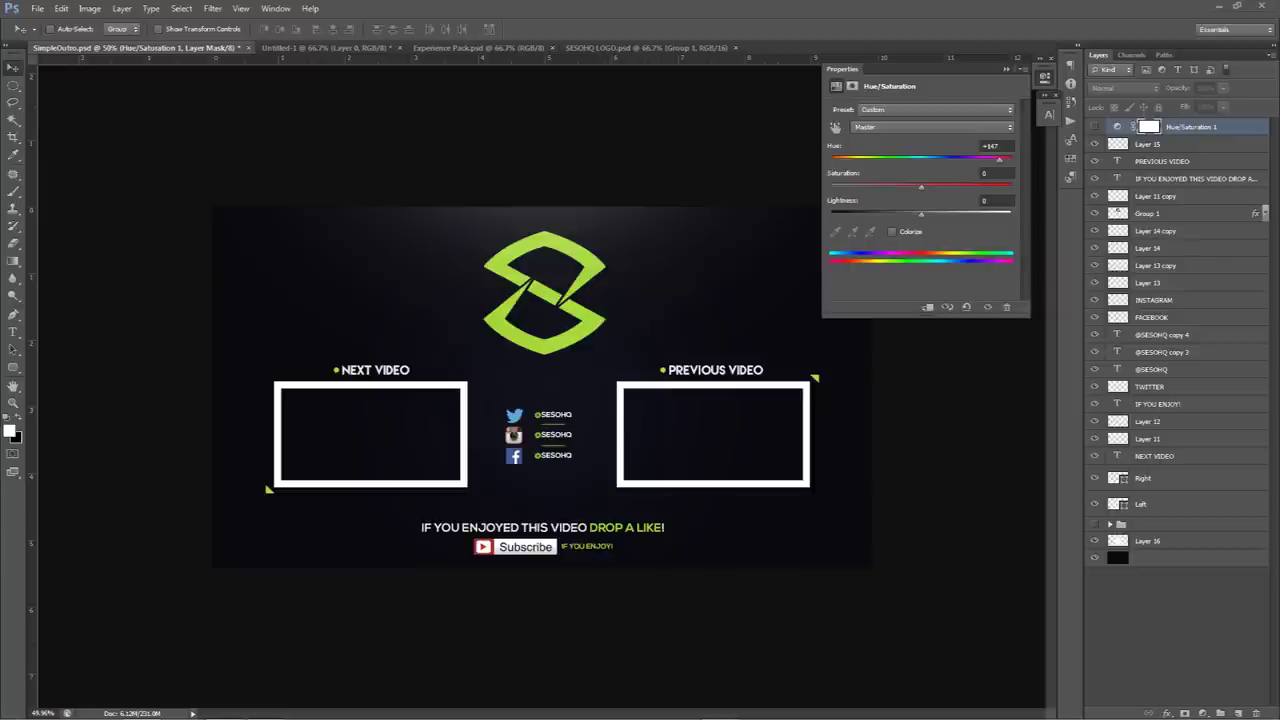
Bring the browser forward and scroll through the SesOHQ Sellfy store listing
key(alt+Tab)
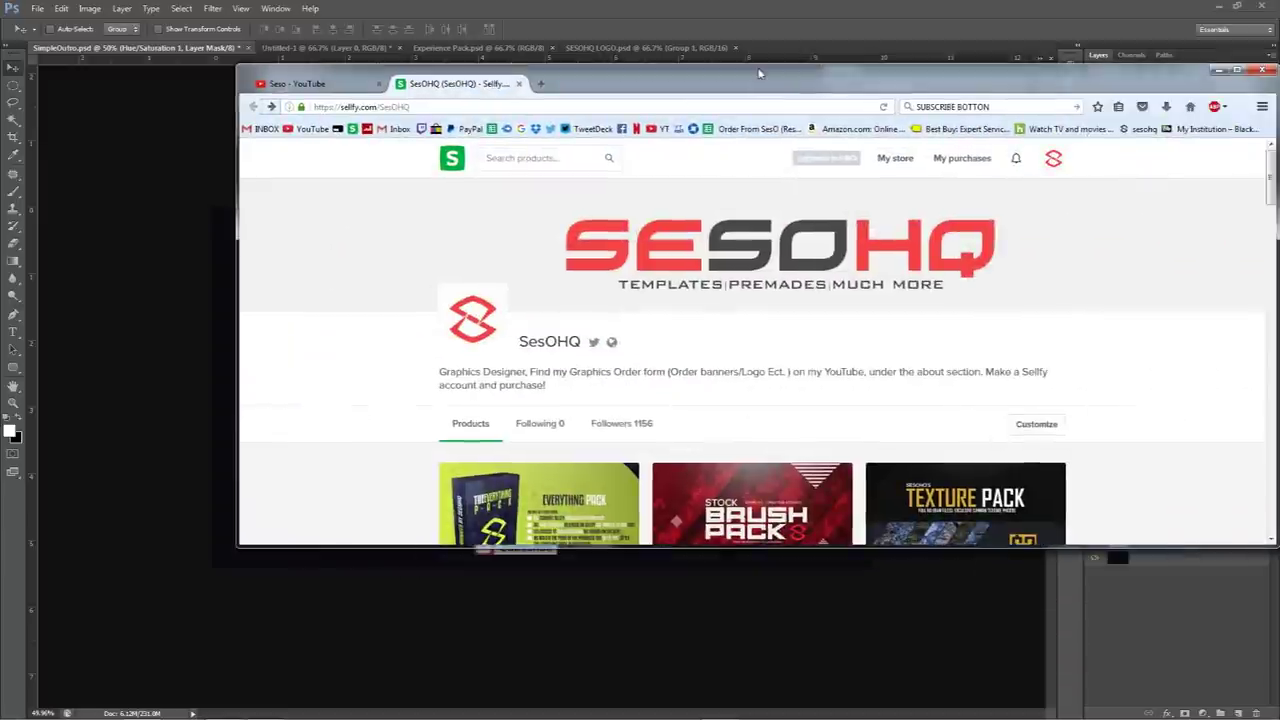
scroll(912, 262, down, 3)
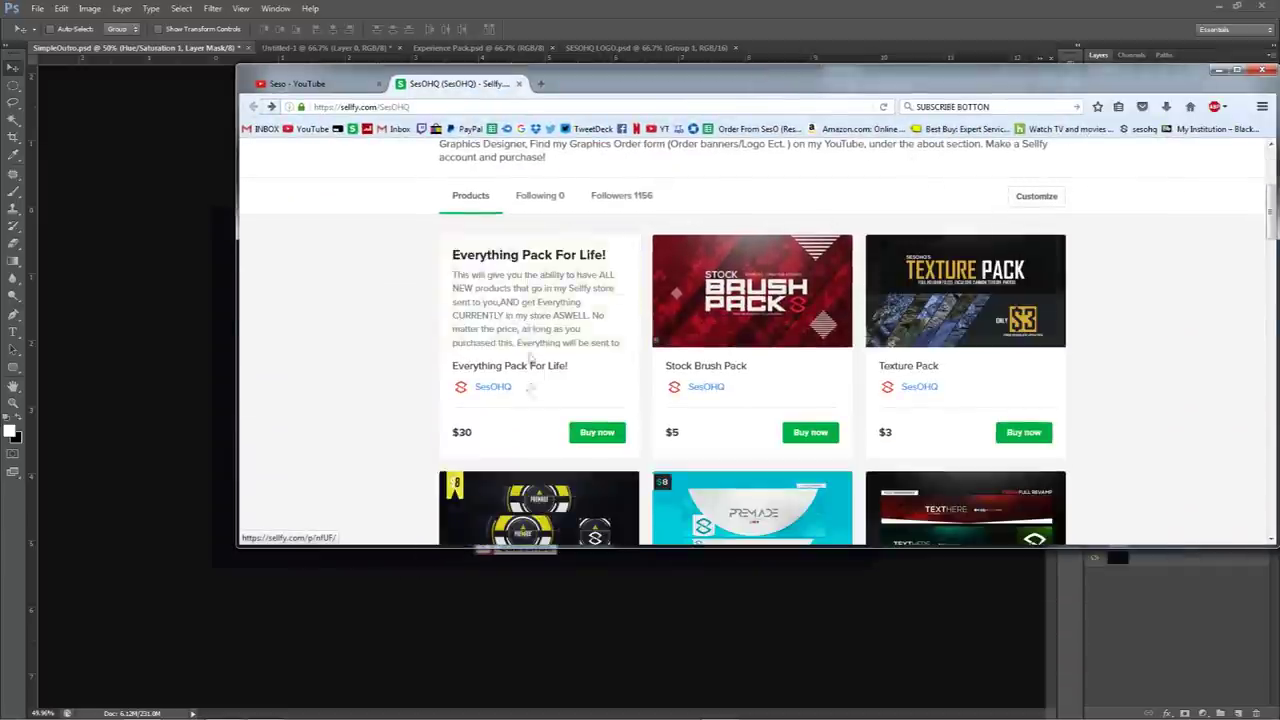
triple_click(505, 310)
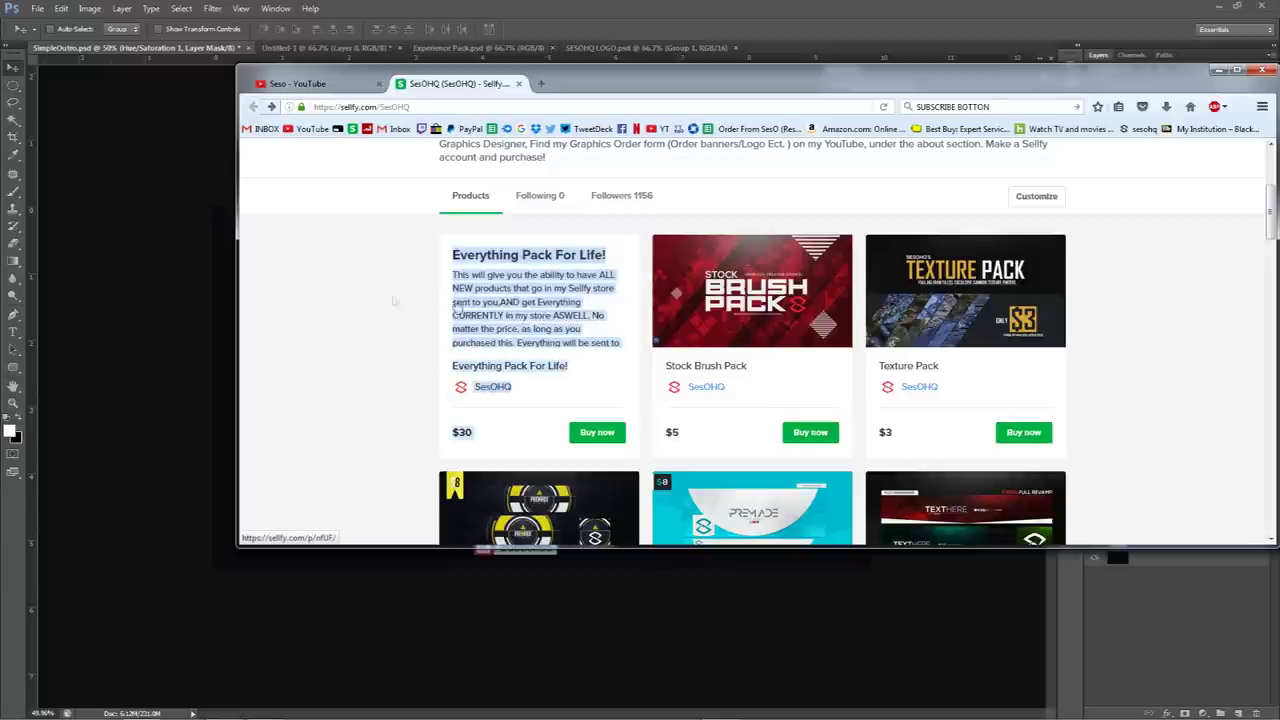
scroll(363, 314, down, 5)
scroll(370, 340, down, 3)
scroll(380, 371, up, 10)
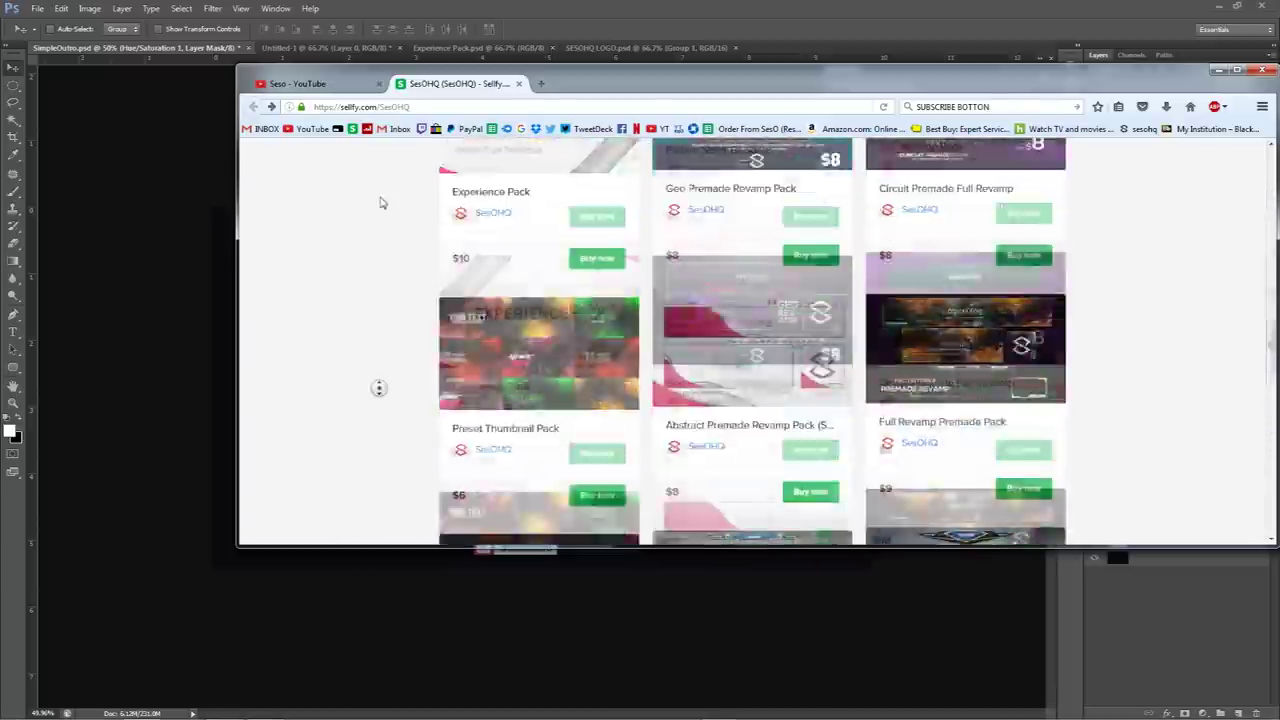
Open the Everything Pack For Life! product page and launch its explainer video link in a new tab
click(489, 372)
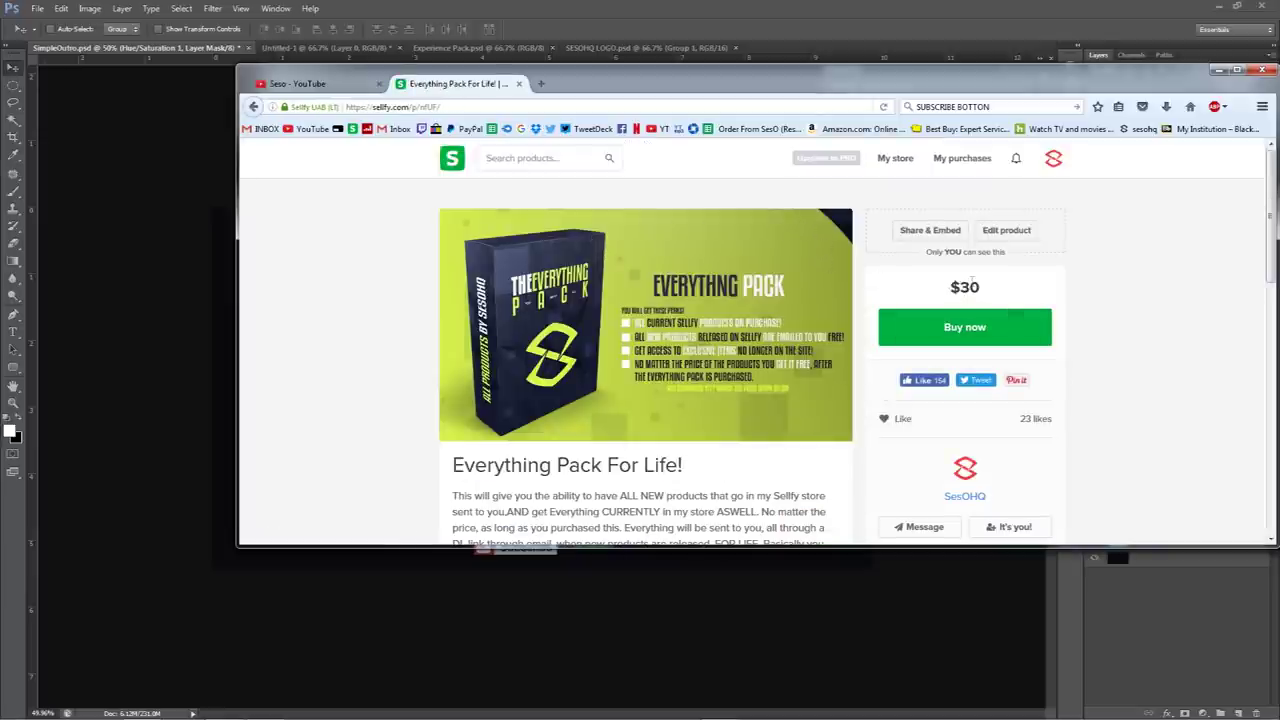
scroll(960, 300, down, 3)
scroll(975, 307, down, 3)
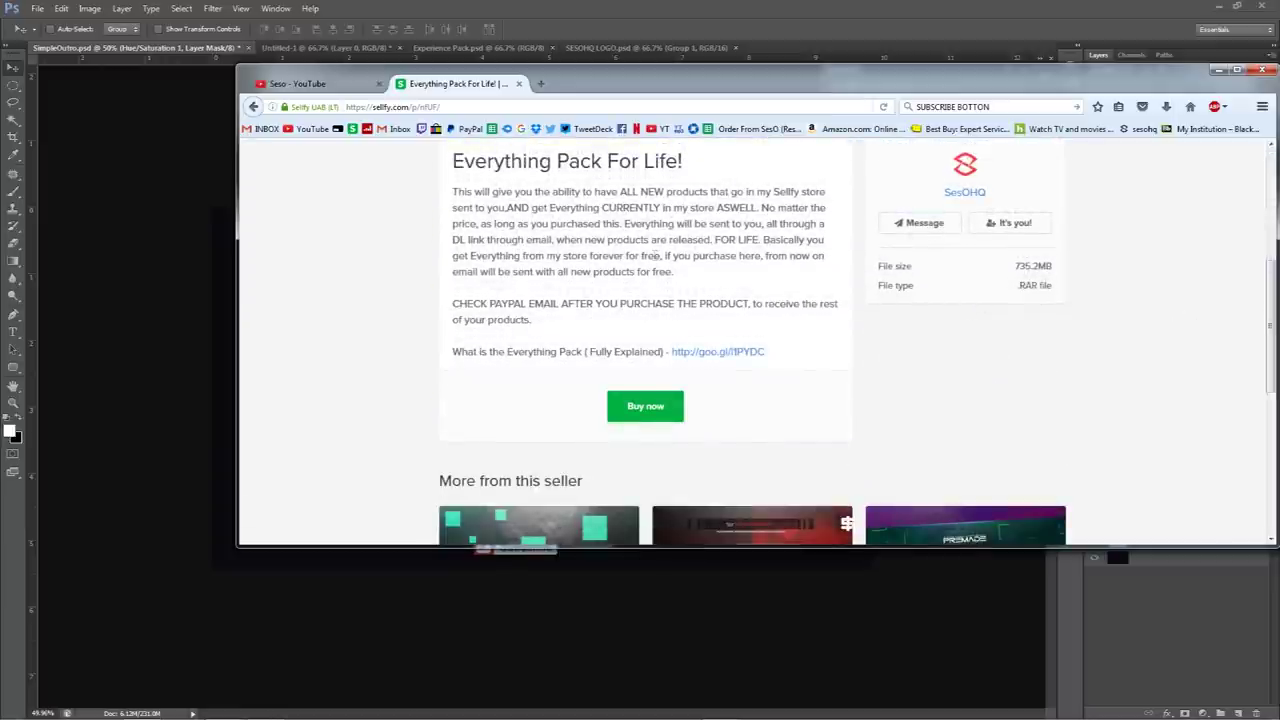
middle_click(750, 353)
Pause the Everything Pack video, close its tab and drag the browser window aside
click(580, 85)
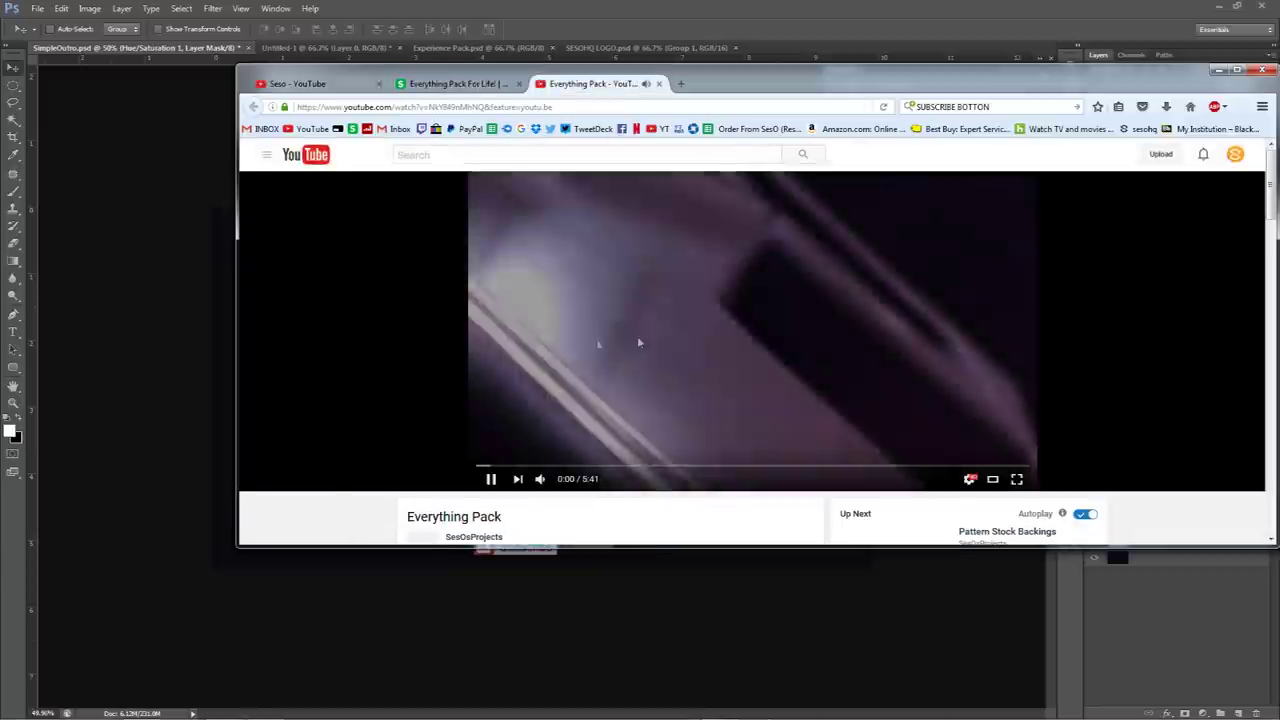
click(681, 337)
scroll(681, 337, down, 3)
scroll(620, 250, up, 3)
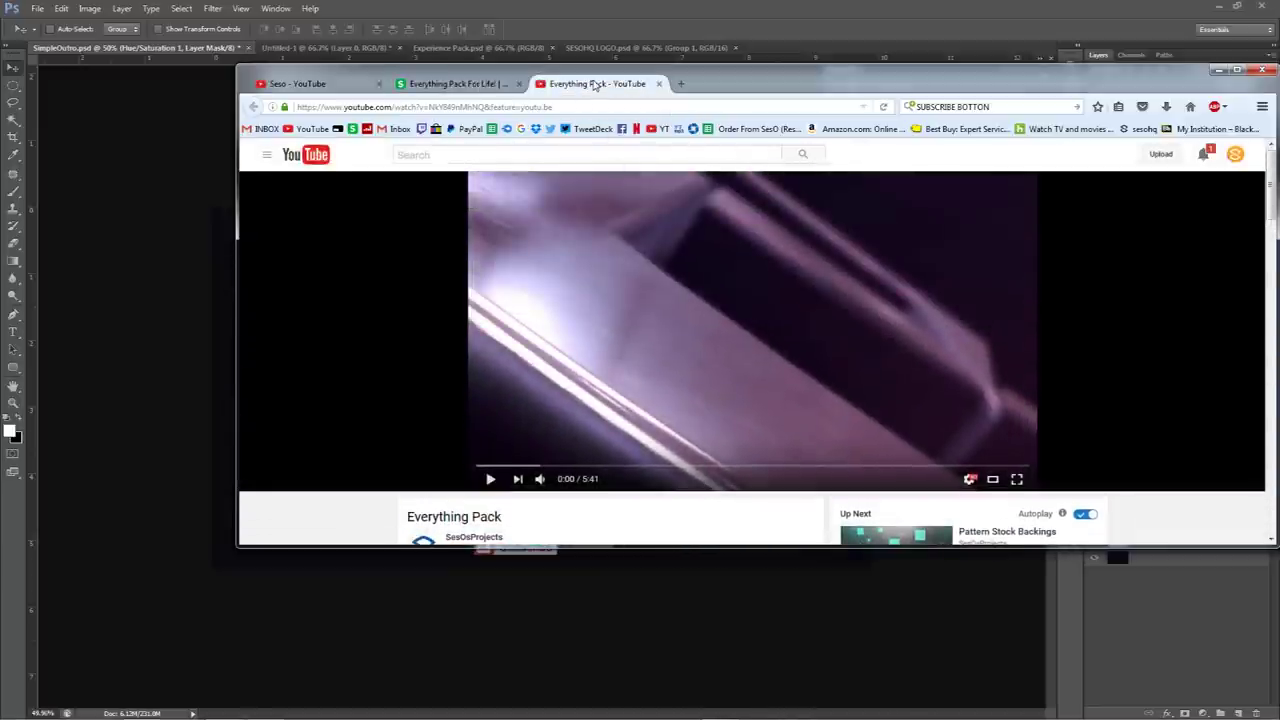
middle_click(596, 88)
drag(290, 72, 1275, 72)
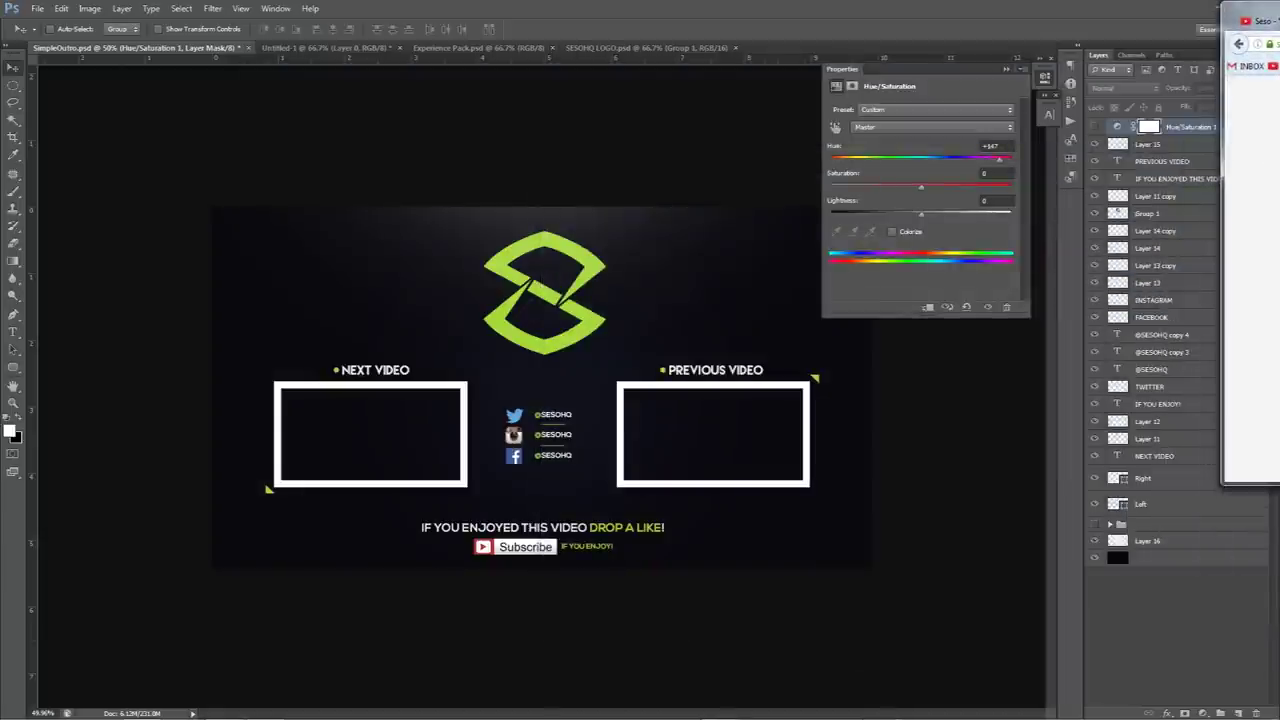
Return to Photoshop and collapse the Hue/Saturation properties panel
key(alt+Tab)
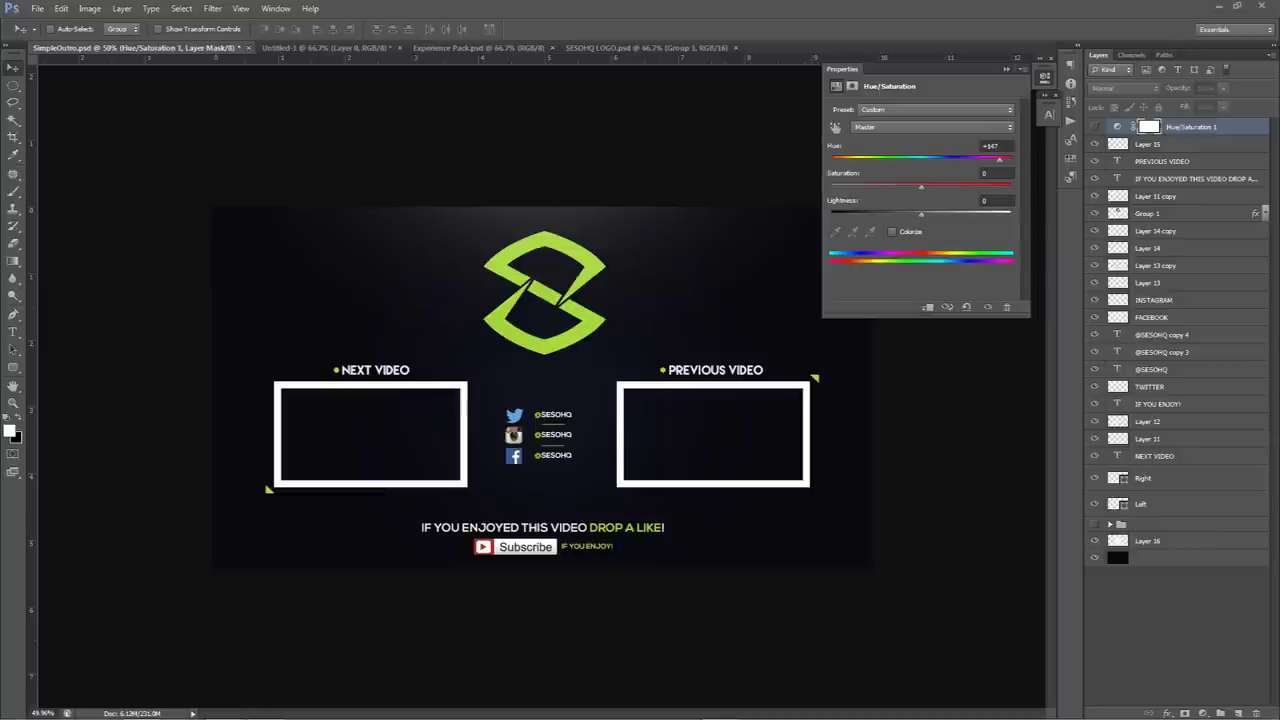
click(1045, 78)
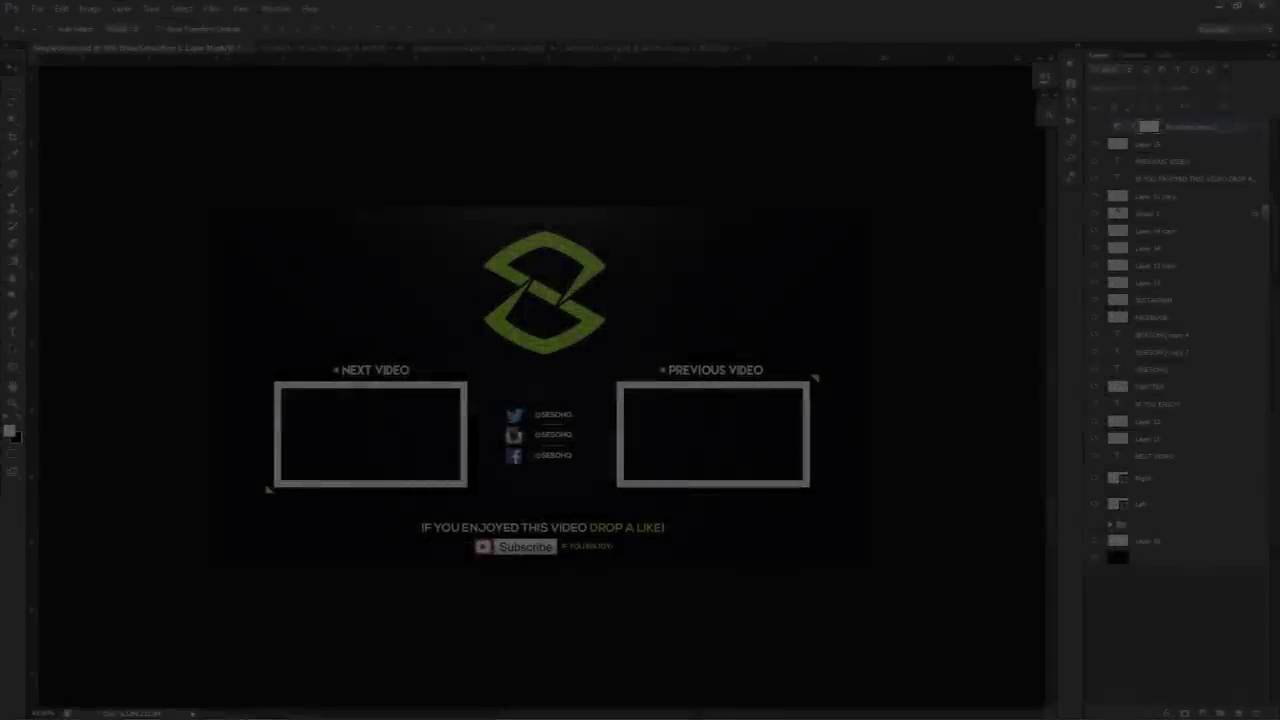
Add a new empty layer above Layer 16 and switch to the Brush tool
click(1128, 510)
click(1172, 525)
click(1236, 711)
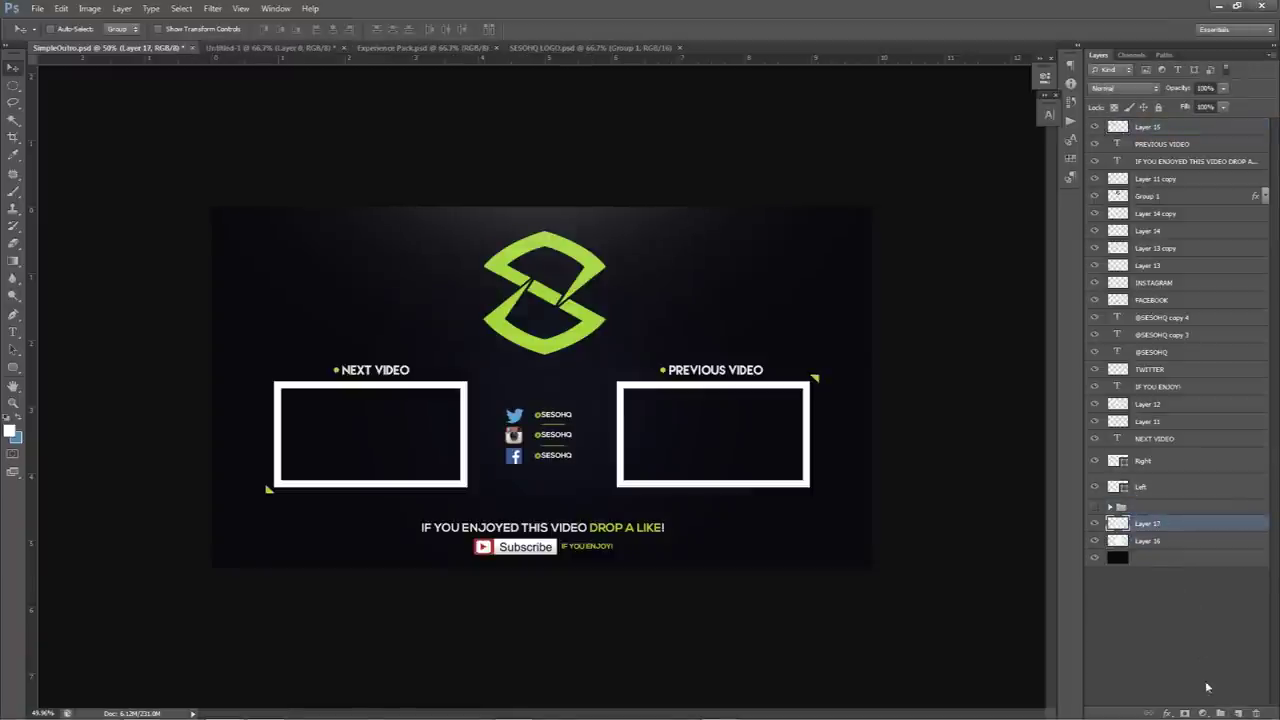
key(b)
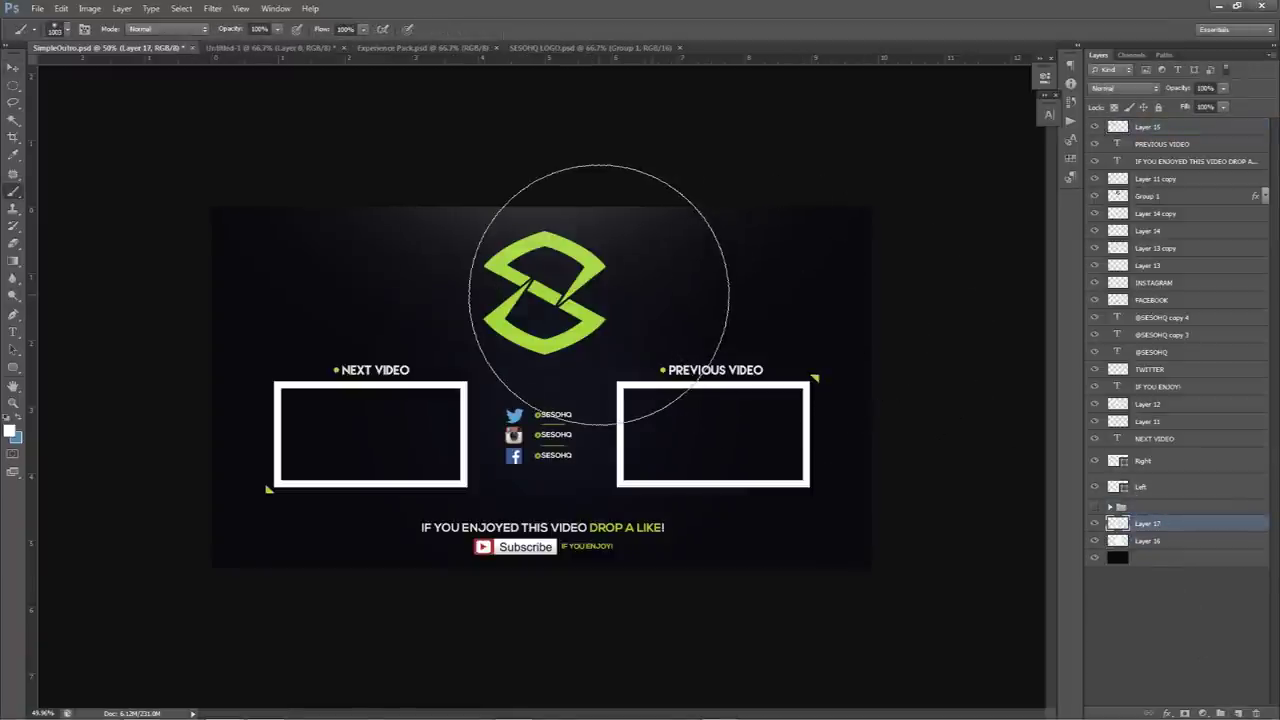
Stamp white streaks over both halves of the design with the 2735 px streak brush
right_click(600, 305)
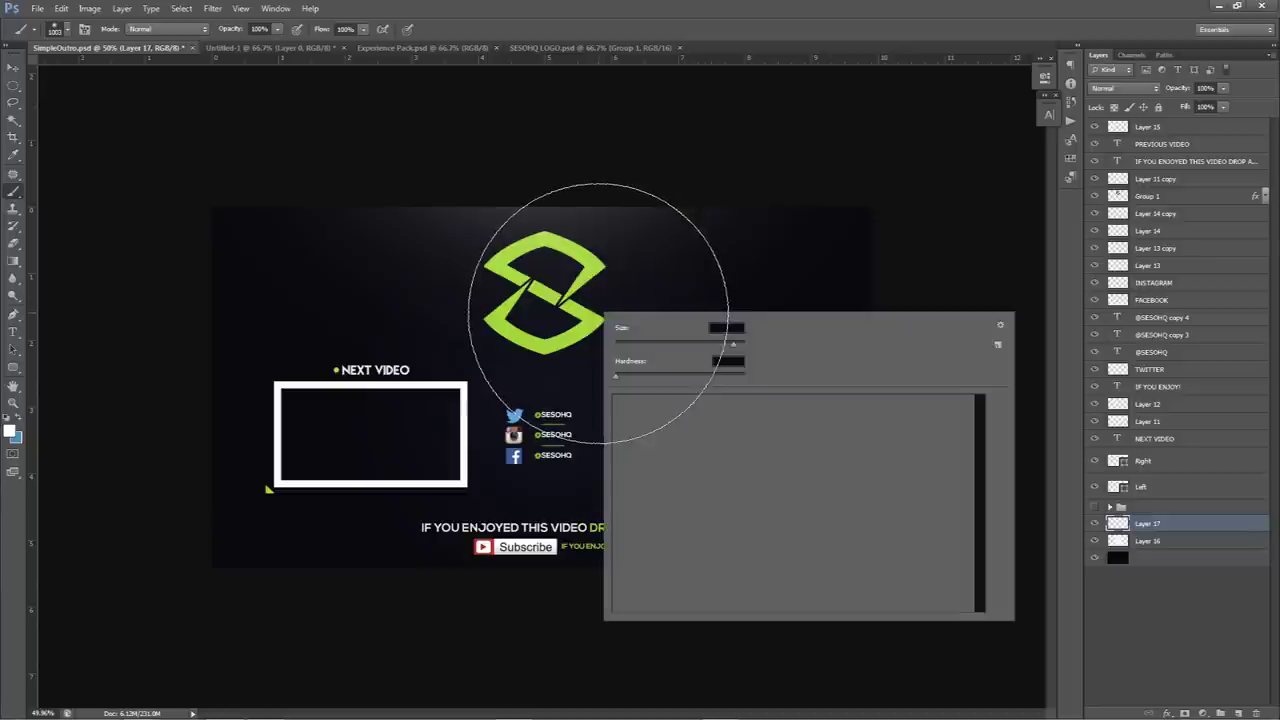
scroll(740, 560, down, 2)
click(755, 603)
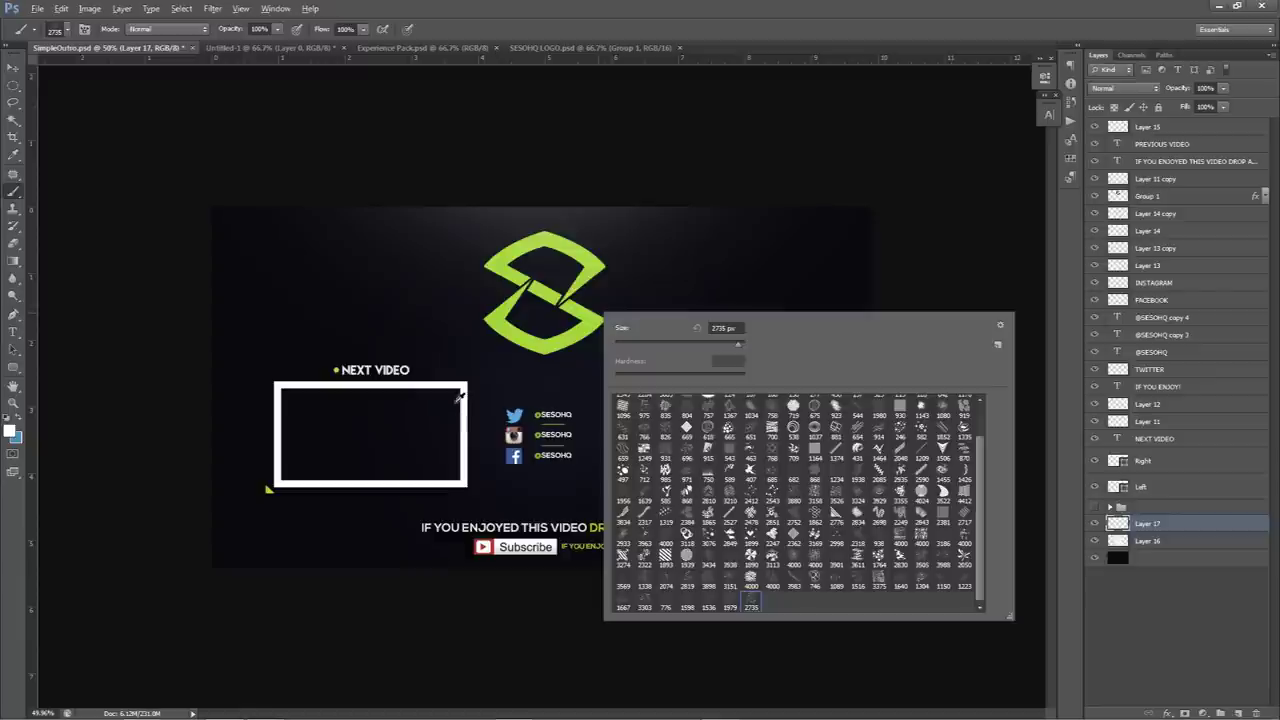
click(463, 396)
click(850, 400)
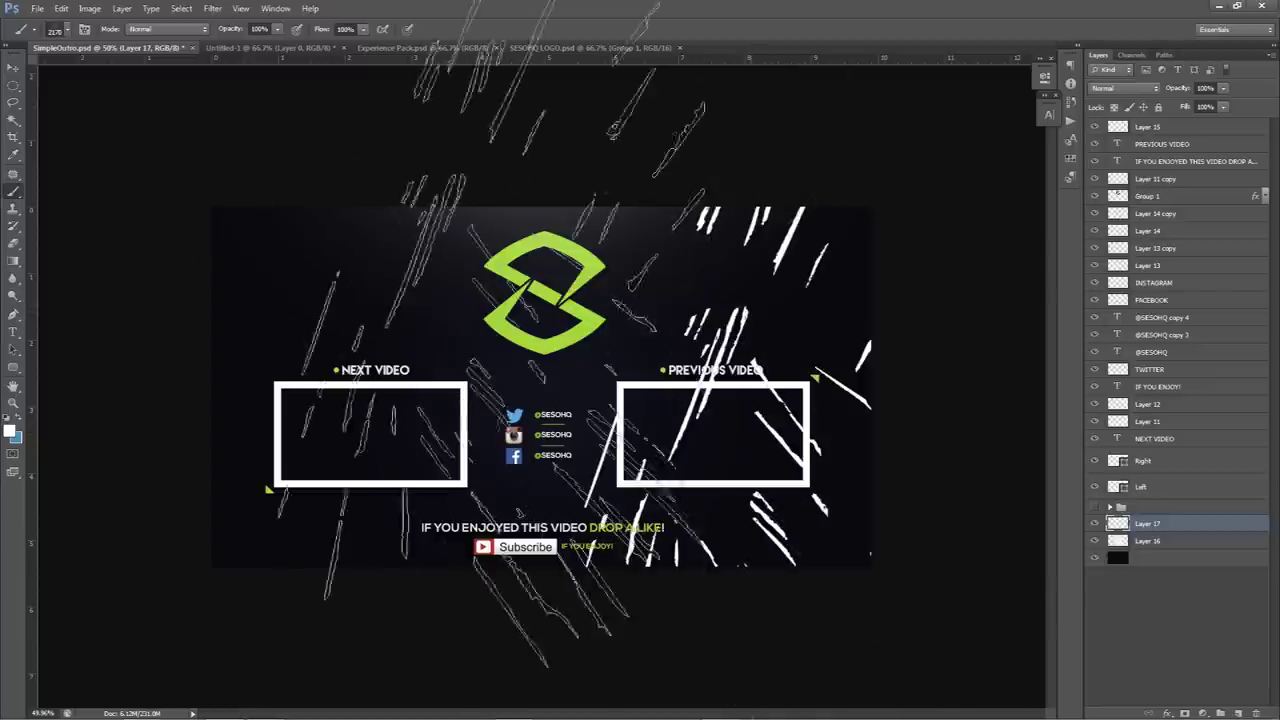
click(330, 430)
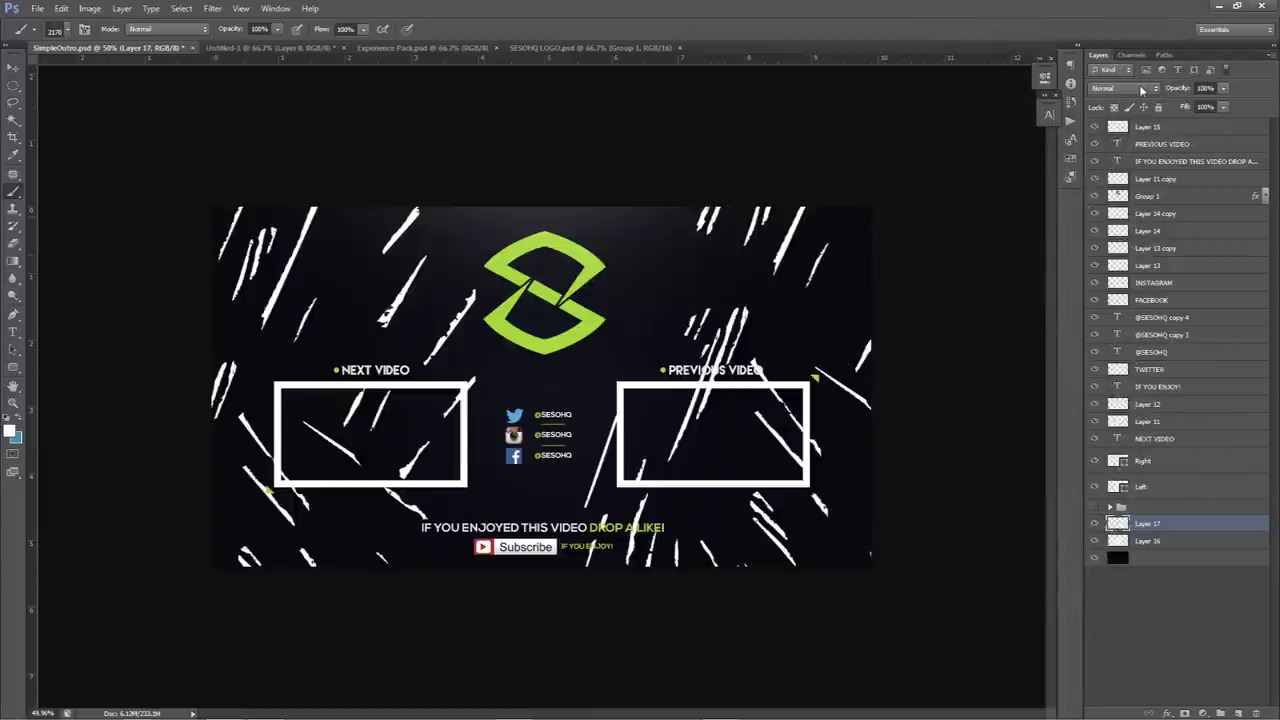
Set Layer 17's blend mode to Overlay so the streaks become faint texture
click(1141, 89)
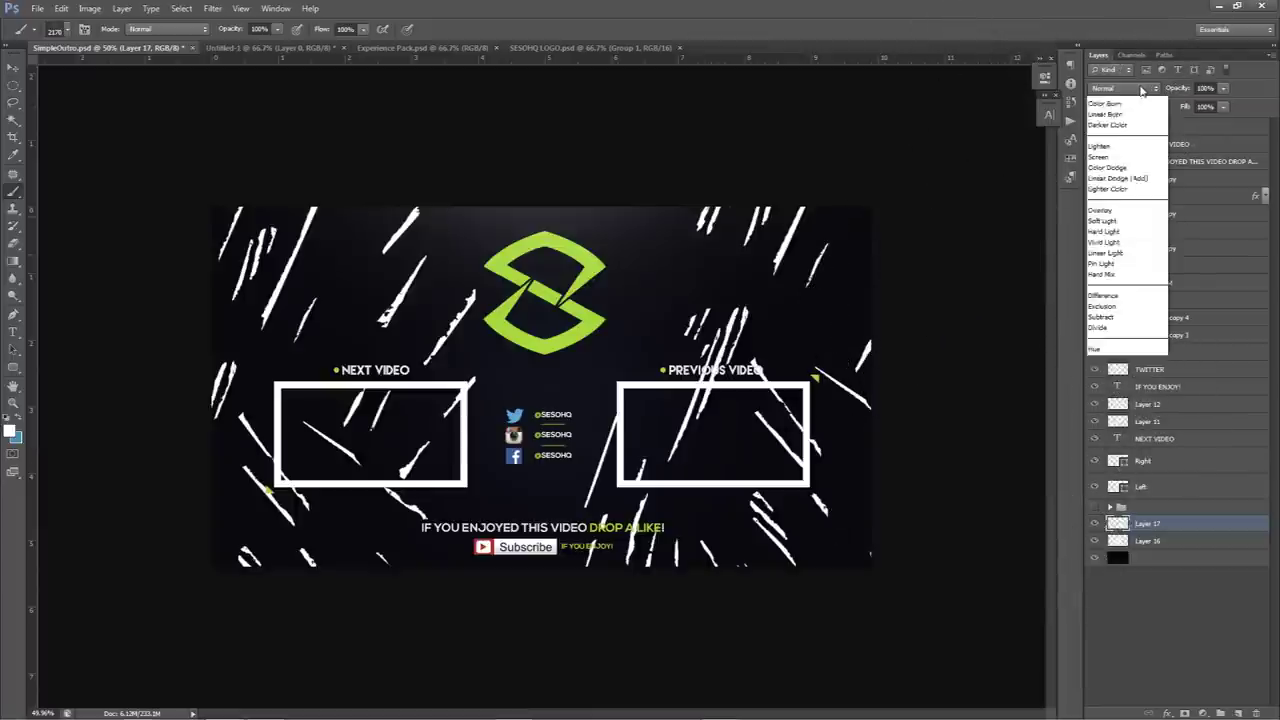
click(1101, 262)
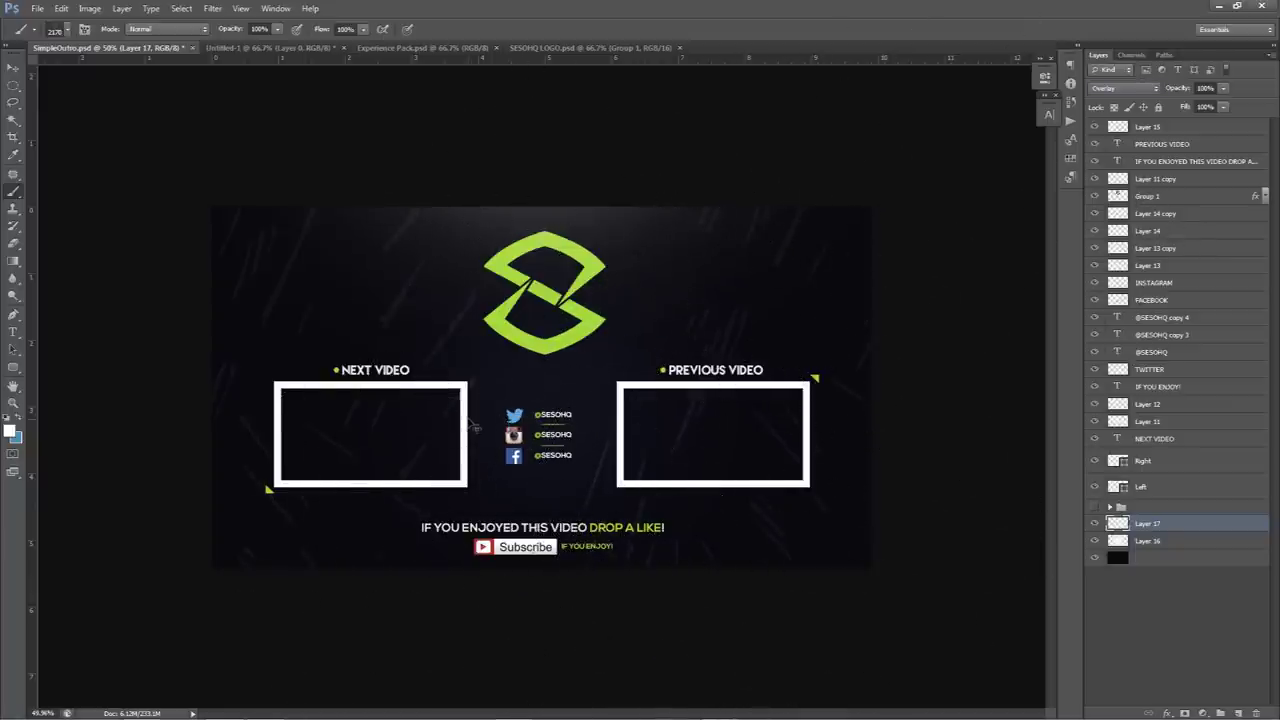
key(v)
click(1118, 462)
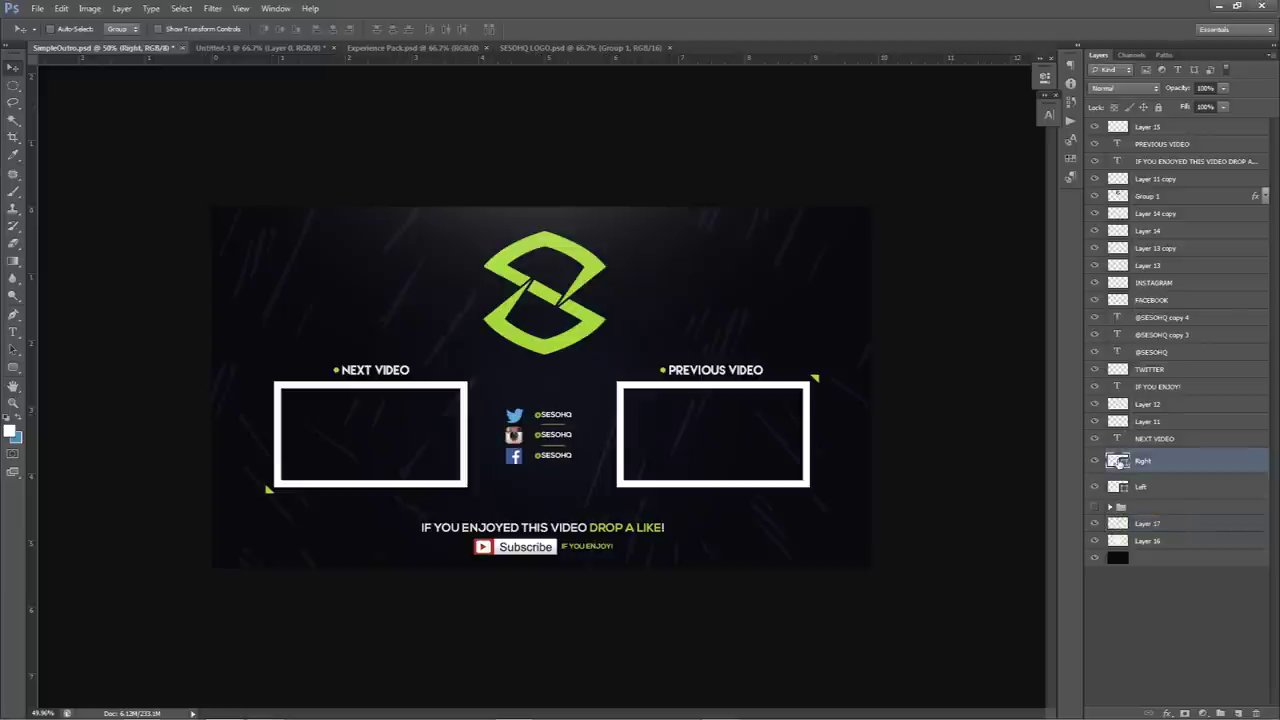
Rasterize the Left frame layer and switch to the Magic Wand
double_click(1118, 462)
key(Escape)
ctrl+click(1118, 462)
key(ctrl+d)
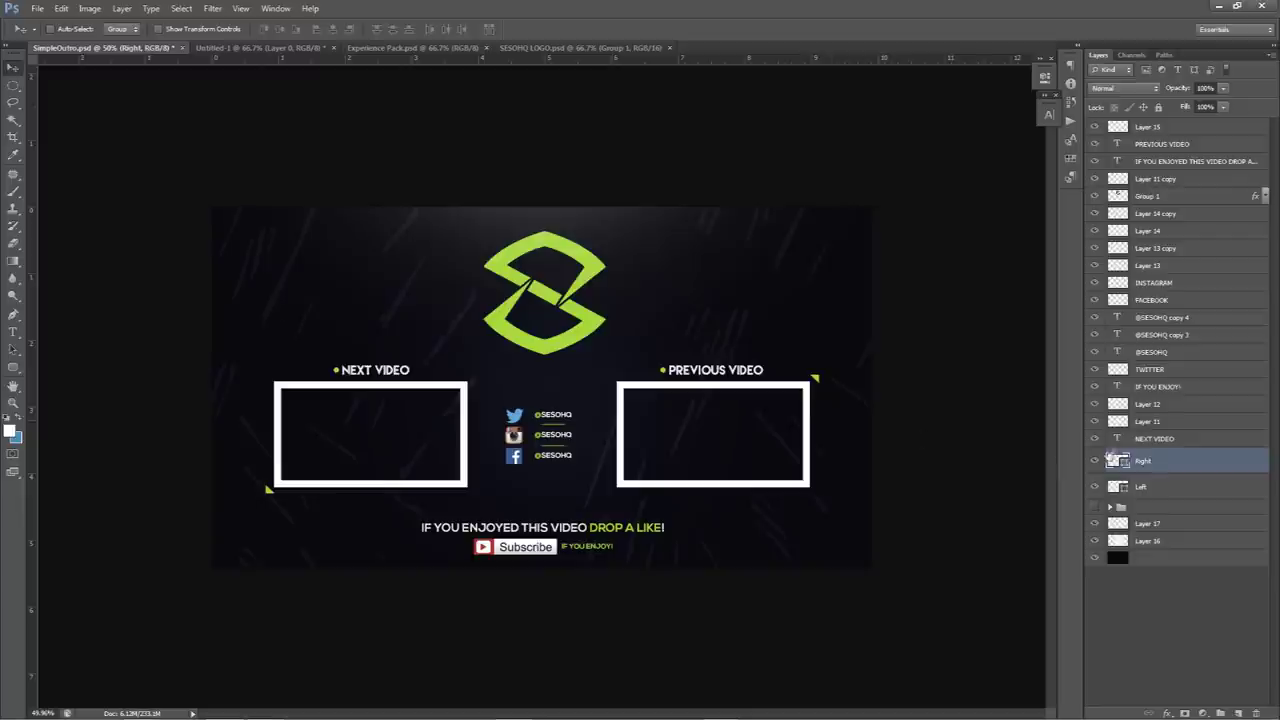
key(w)
right_click(1193, 465)
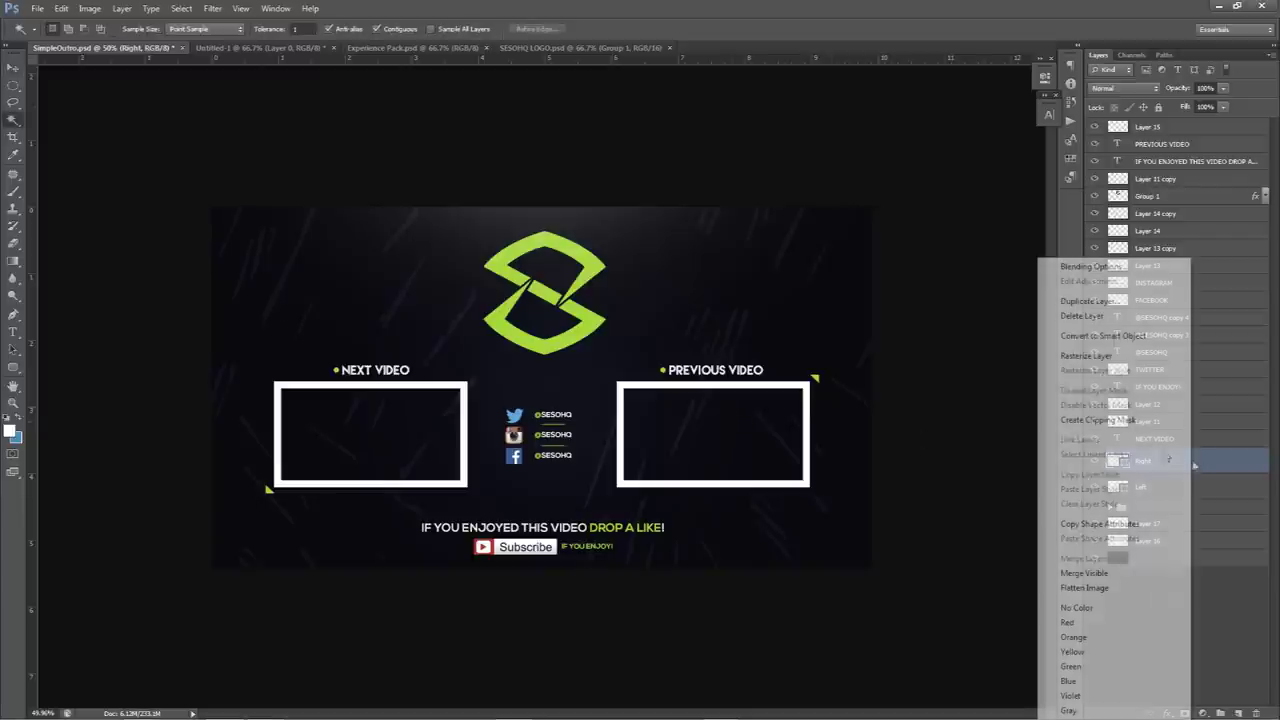
key(Escape)
right_click(1130, 478)
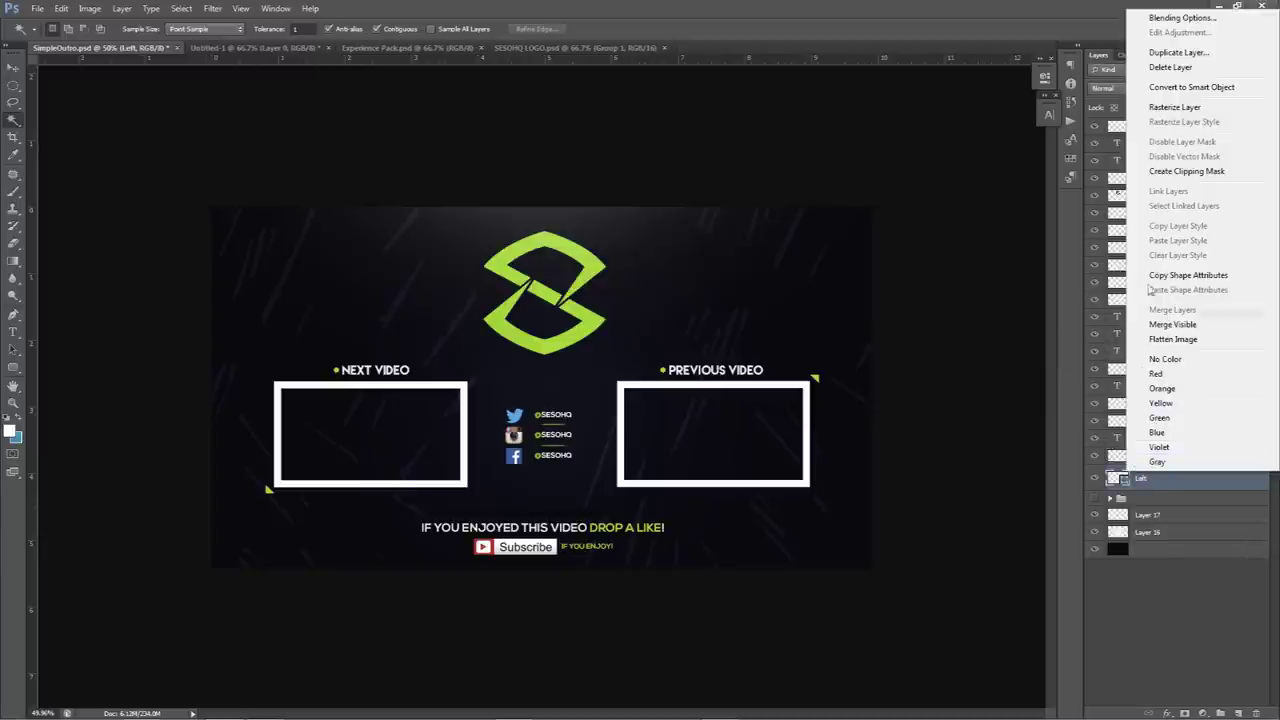
click(1183, 108)
Clear the Layer 17 streaks from inside the Previous Video frame
click(1162, 456)
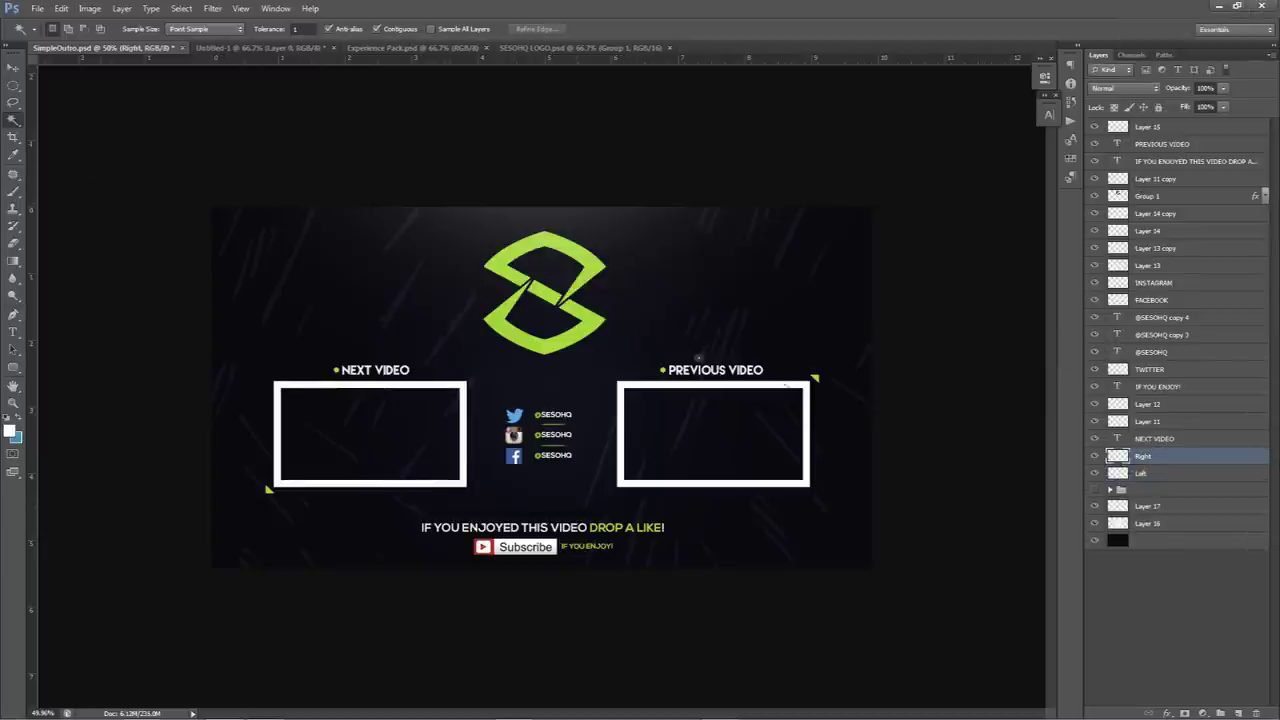
click(721, 424)
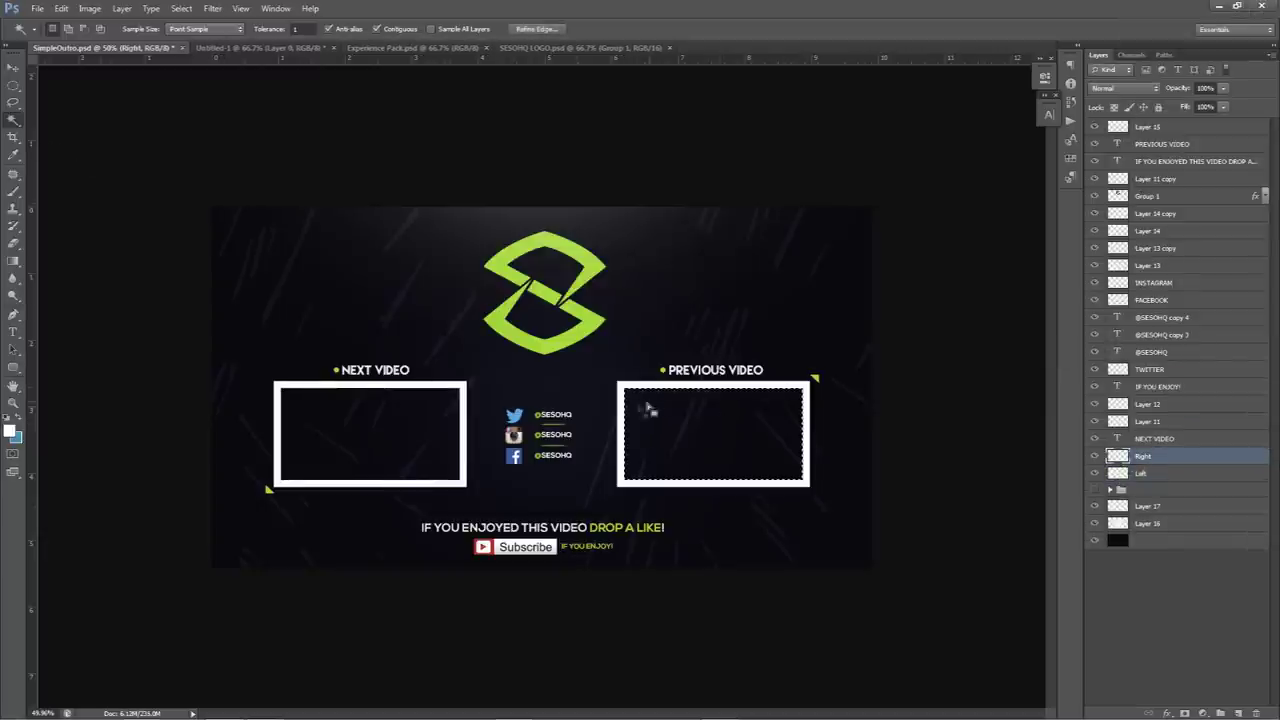
click(1143, 506)
key(ctrl+d)
Clear the texture on Layers 16 and 17 from inside the Next Video frame
click(1132, 476)
click(363, 427)
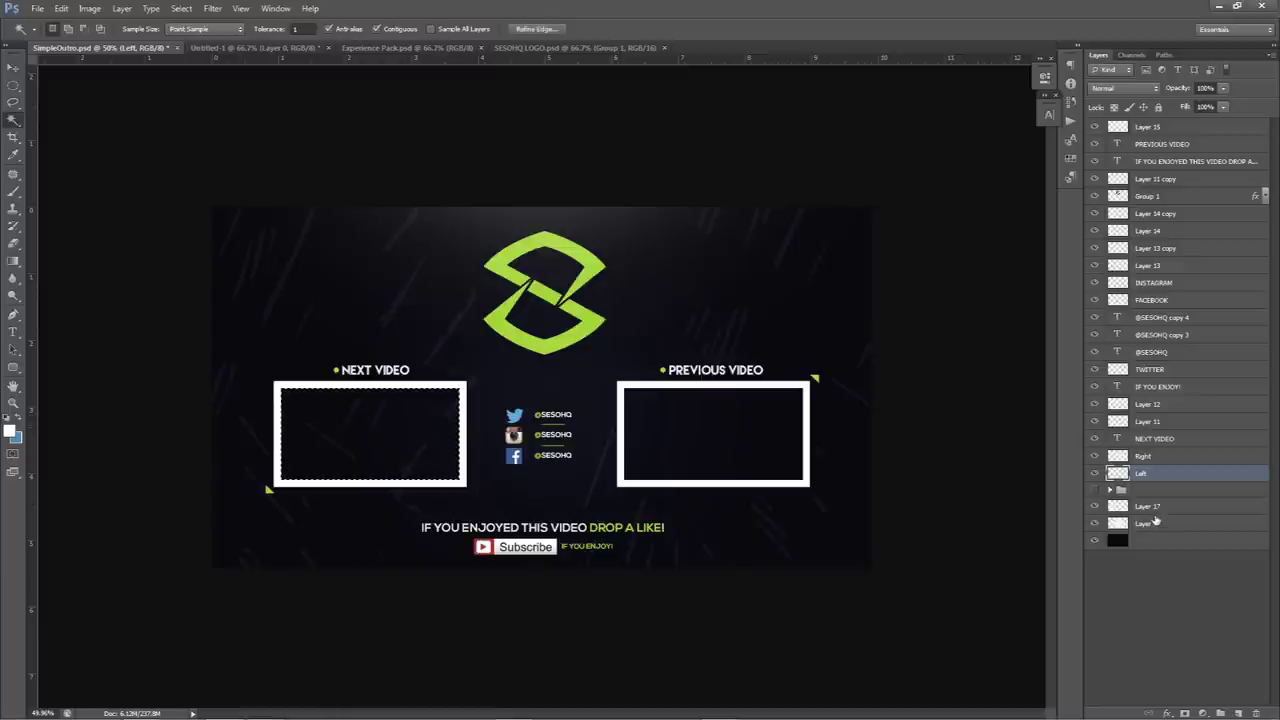
click(1156, 523)
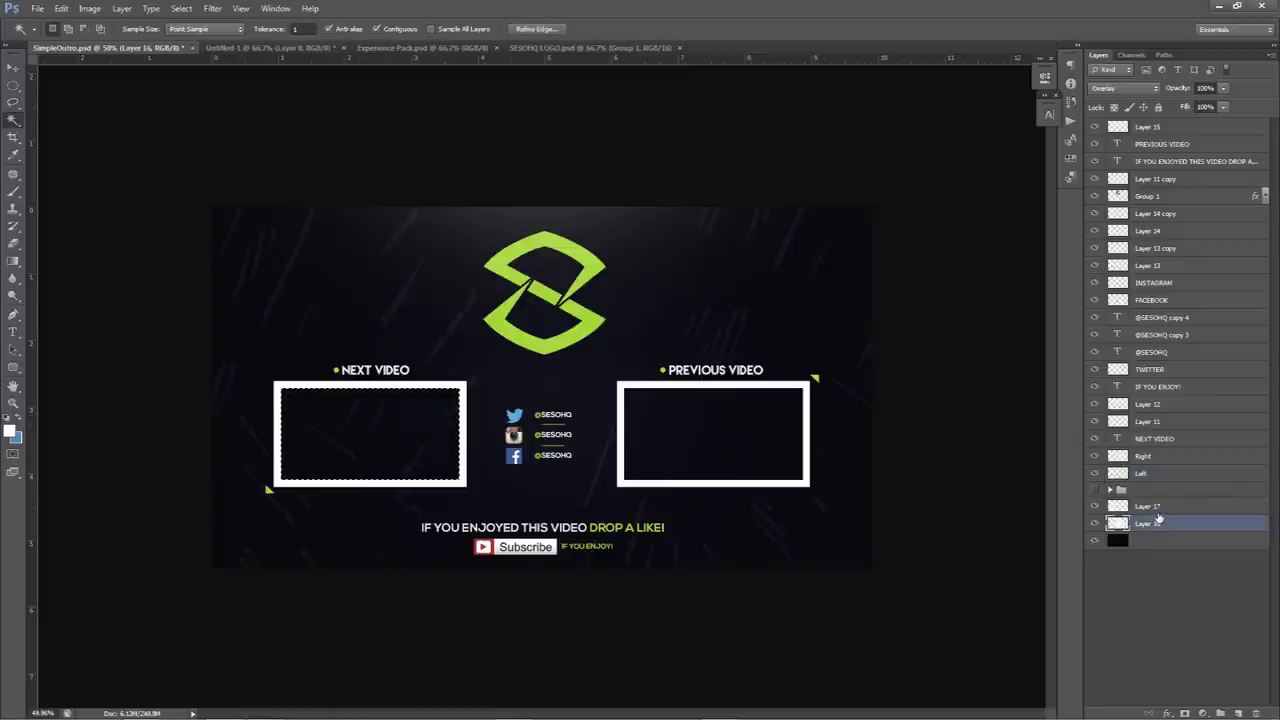
click(1155, 508)
key(ctrl+d)
key(v)
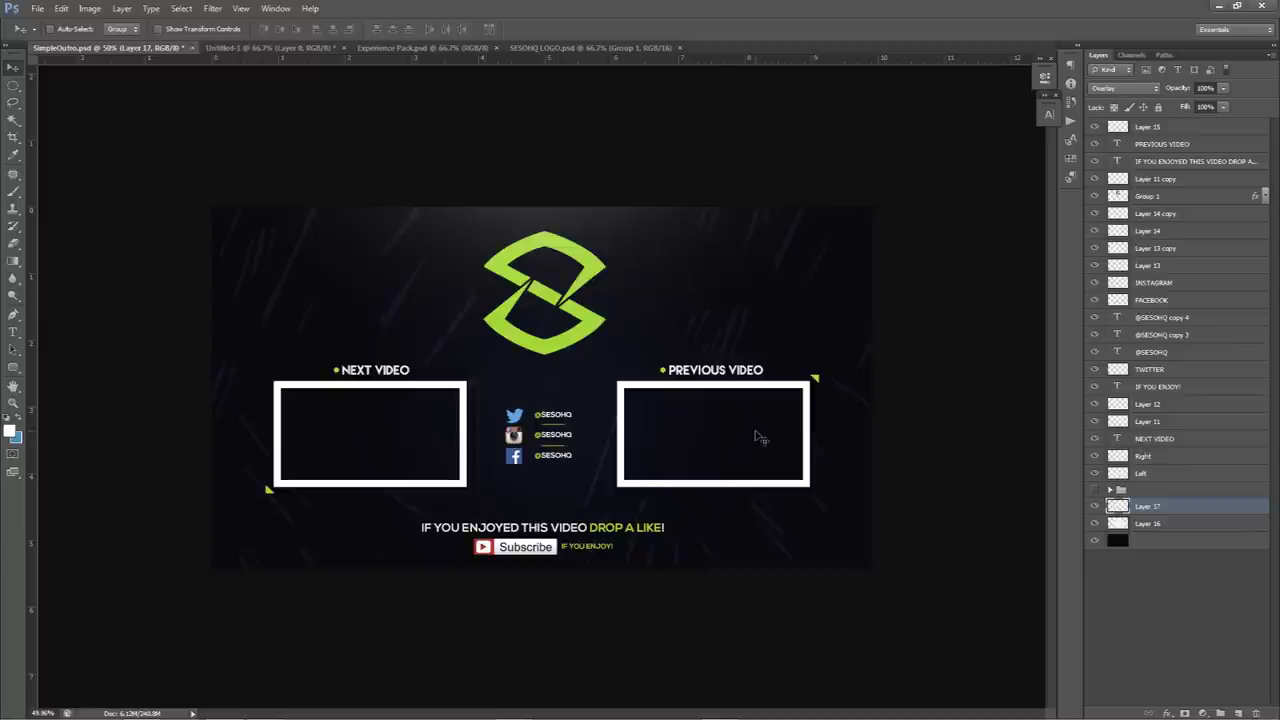
click(37, 8)
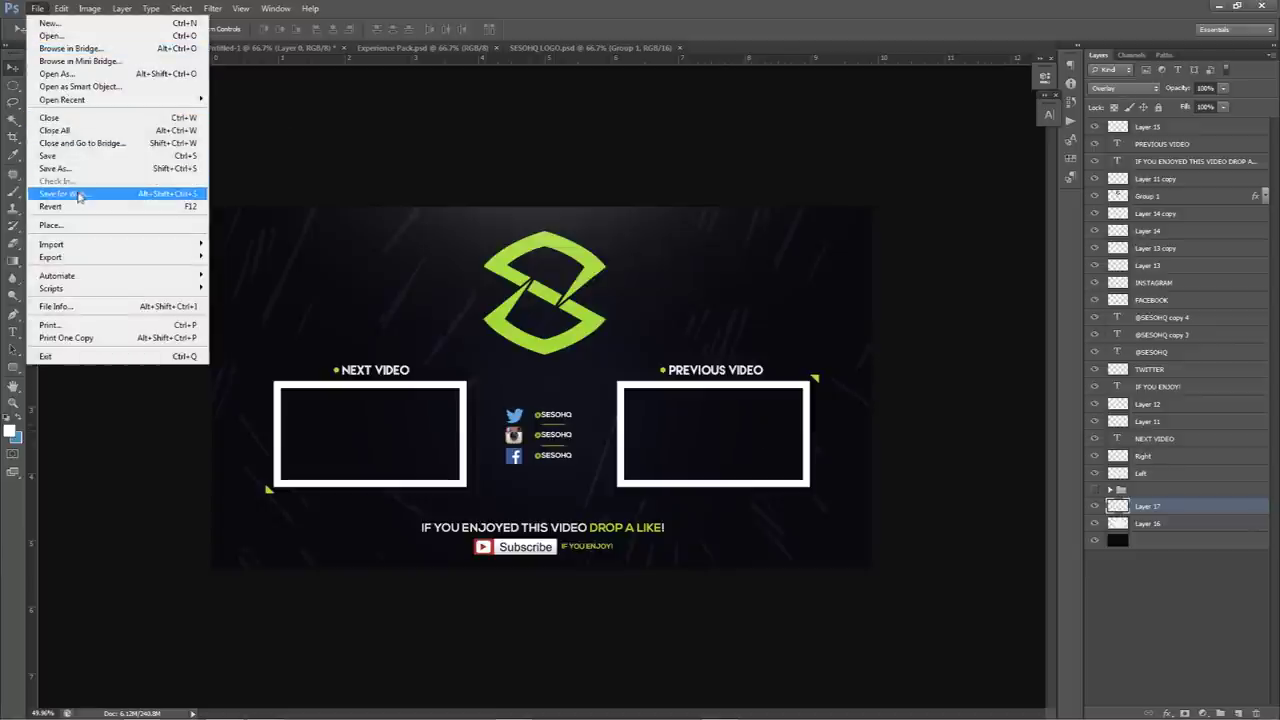
Preview the outro as a 1980 × 1080 PNG-24 web export, then cancel without saving
click(115, 194)
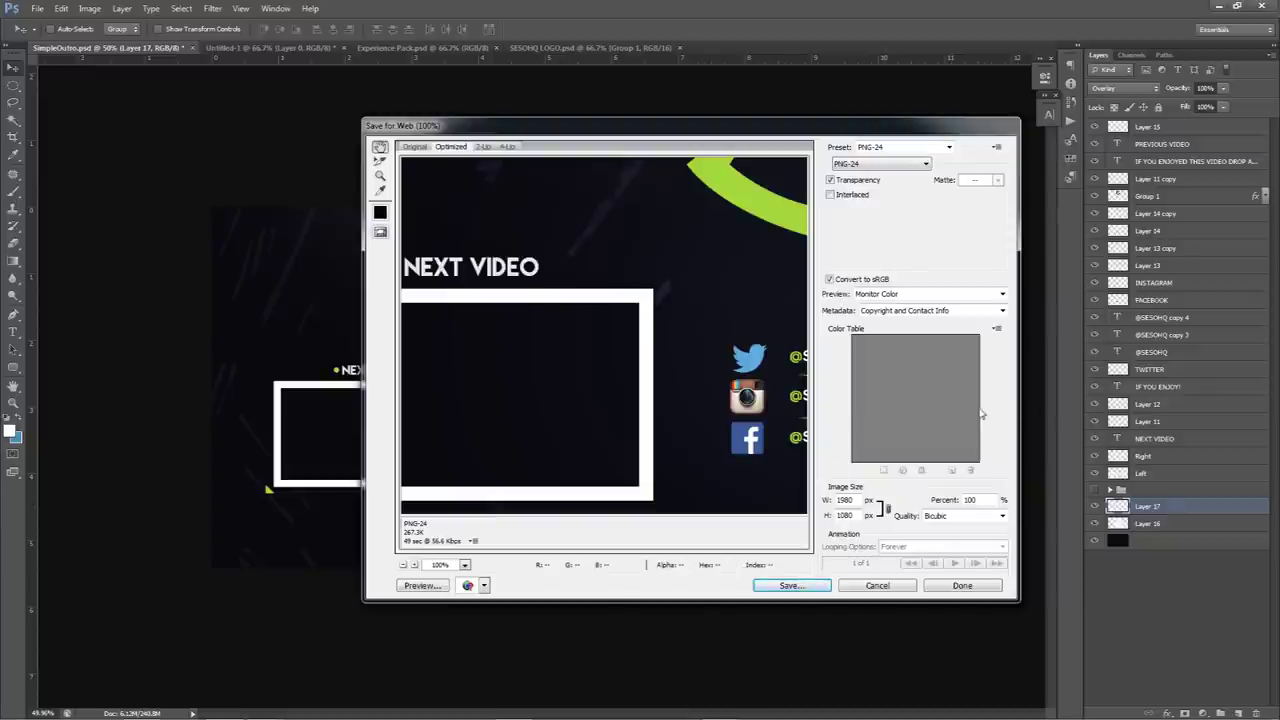
click(875, 590)
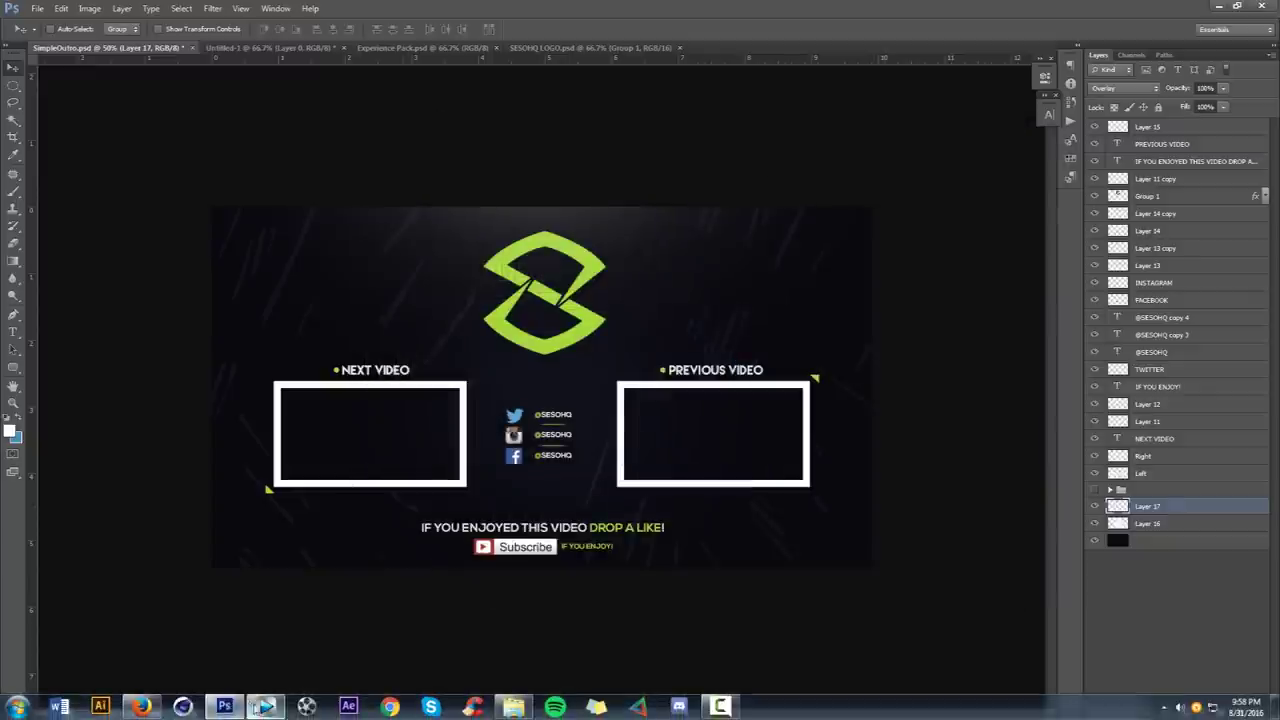
click(247, 708)
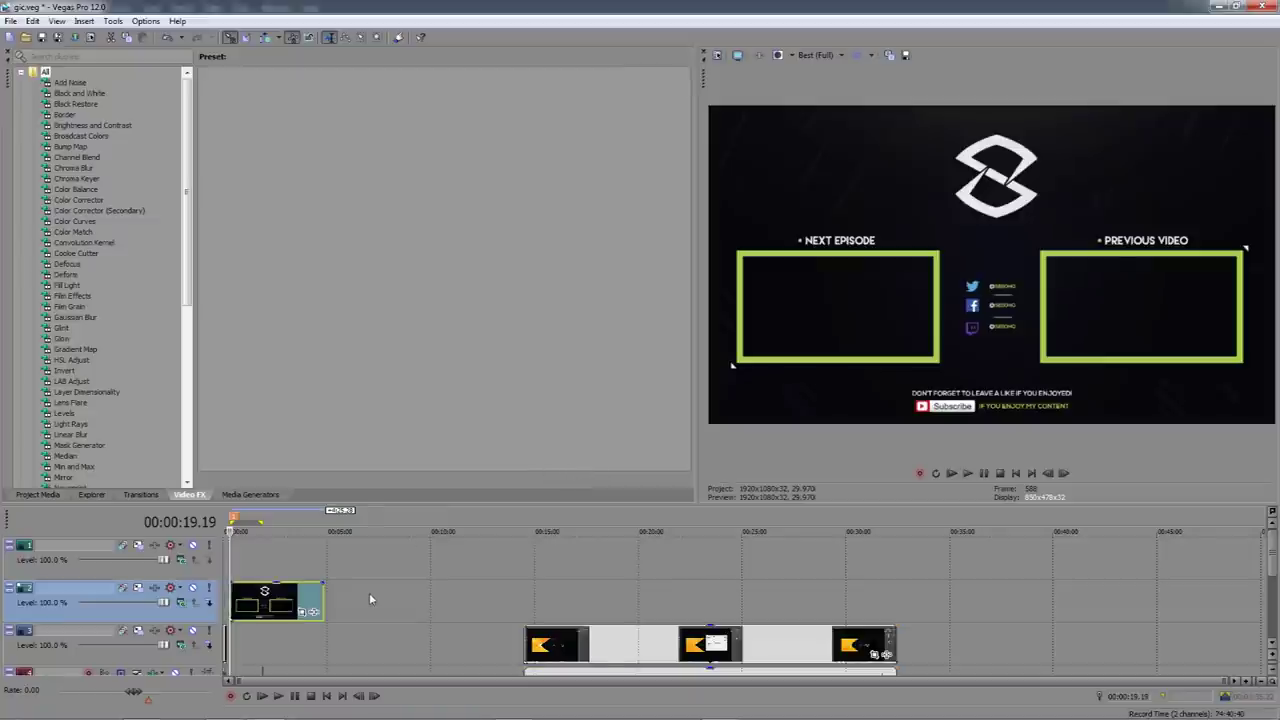
Drag the long footage clip from track three onto the top track at 00:00:00
scroll(369, 592, up, 3)
scroll(310, 580, down, 2)
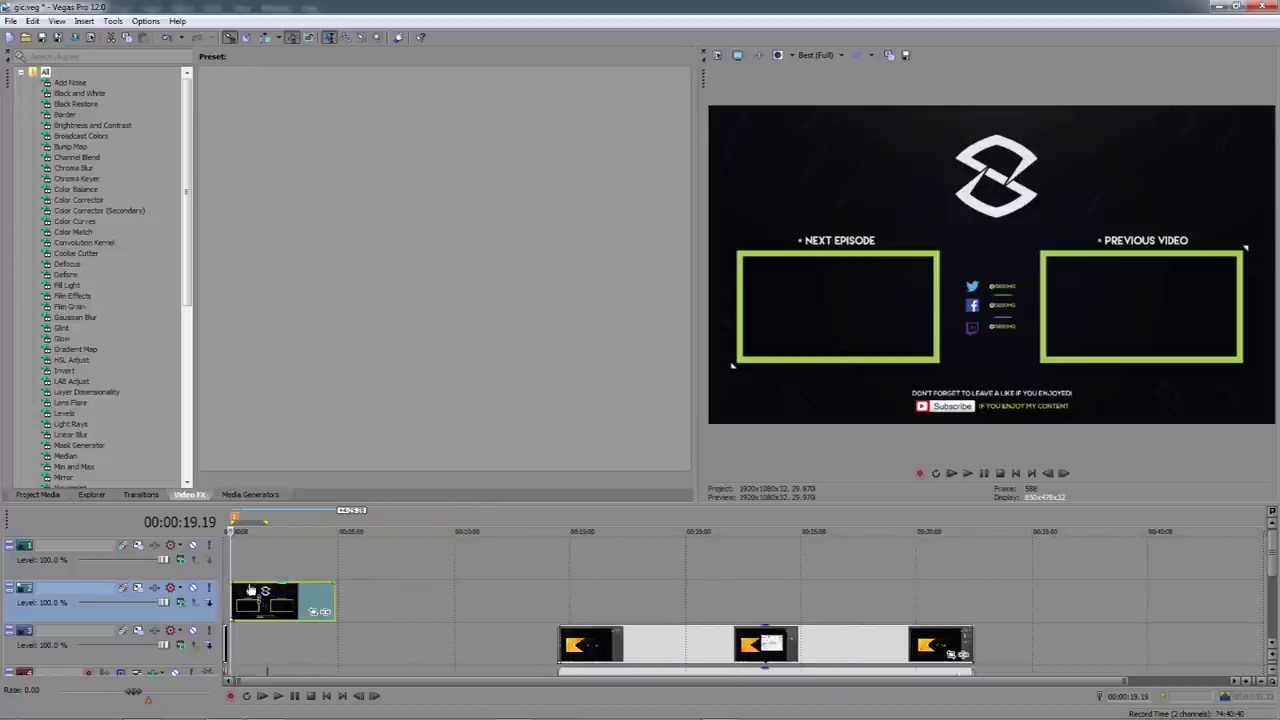
click(712, 640)
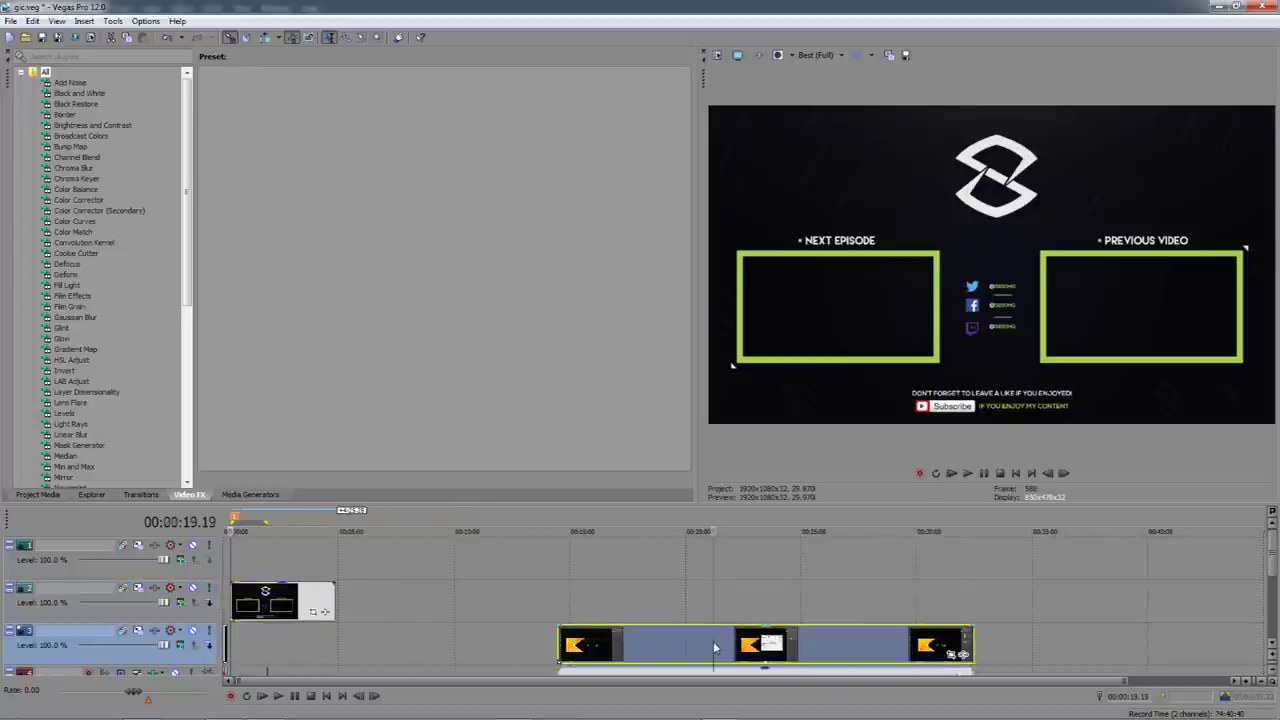
click(228, 598)
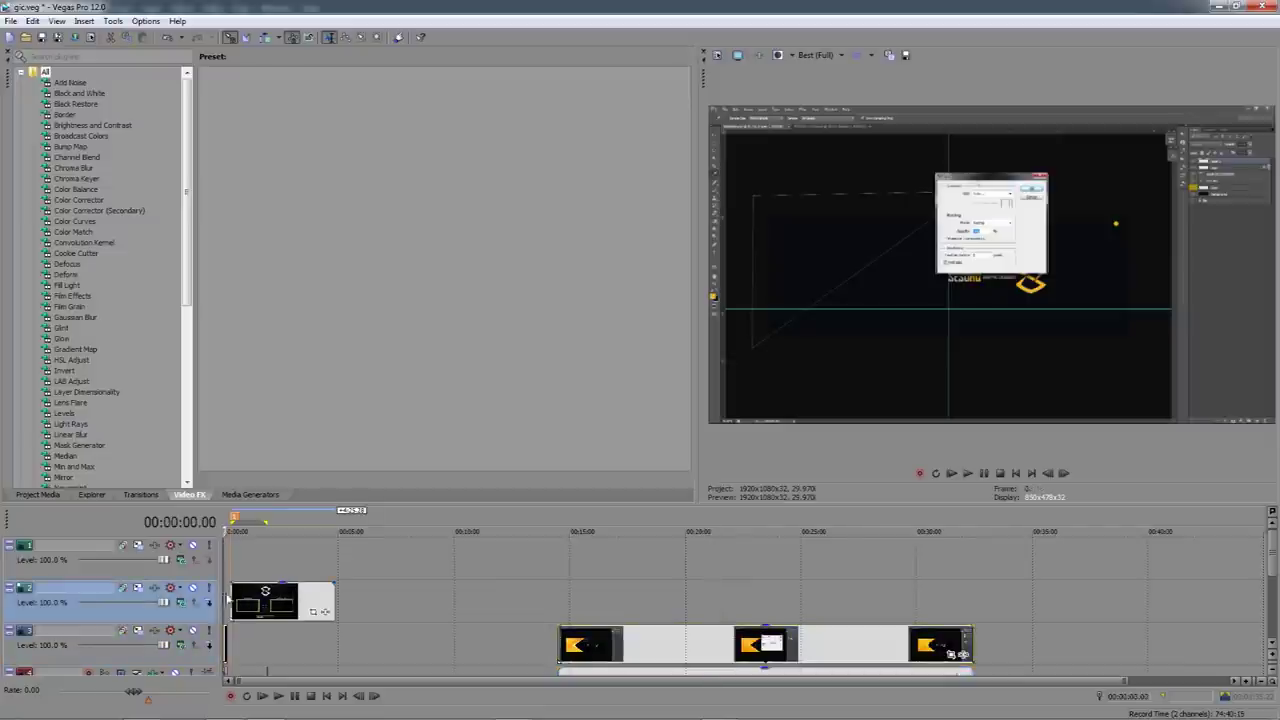
click(614, 648)
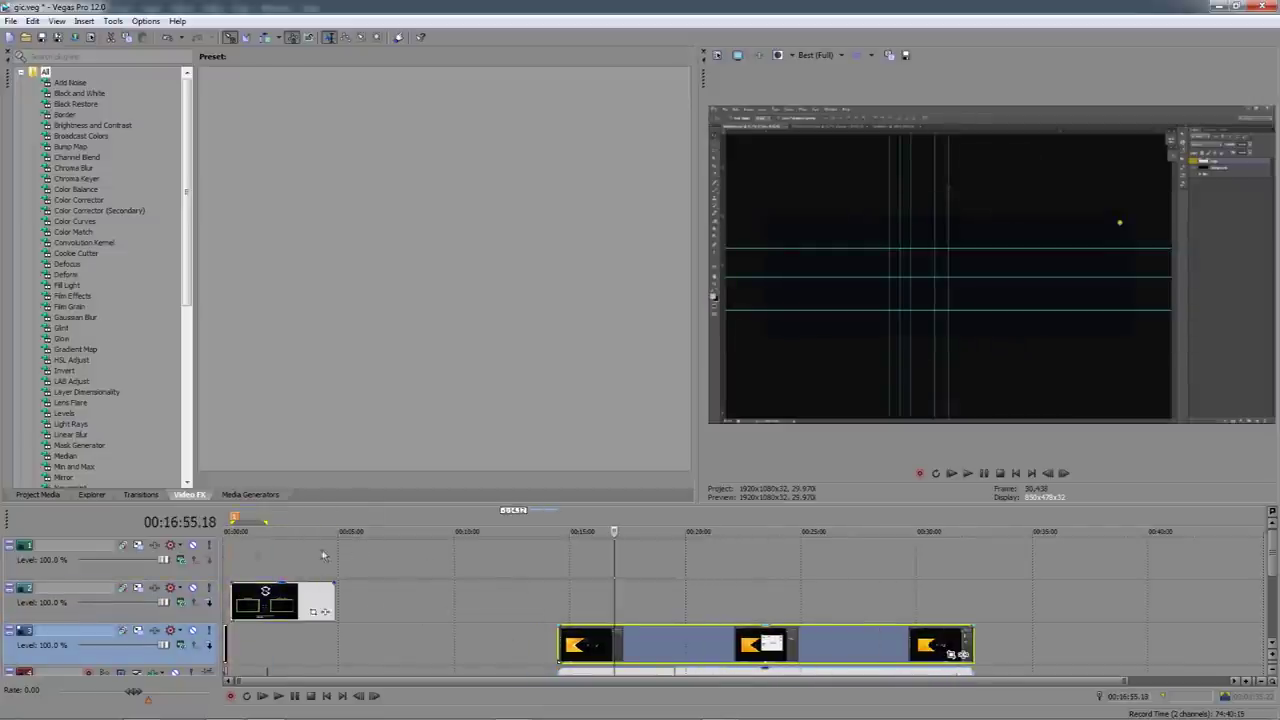
drag(600, 645, 274, 559)
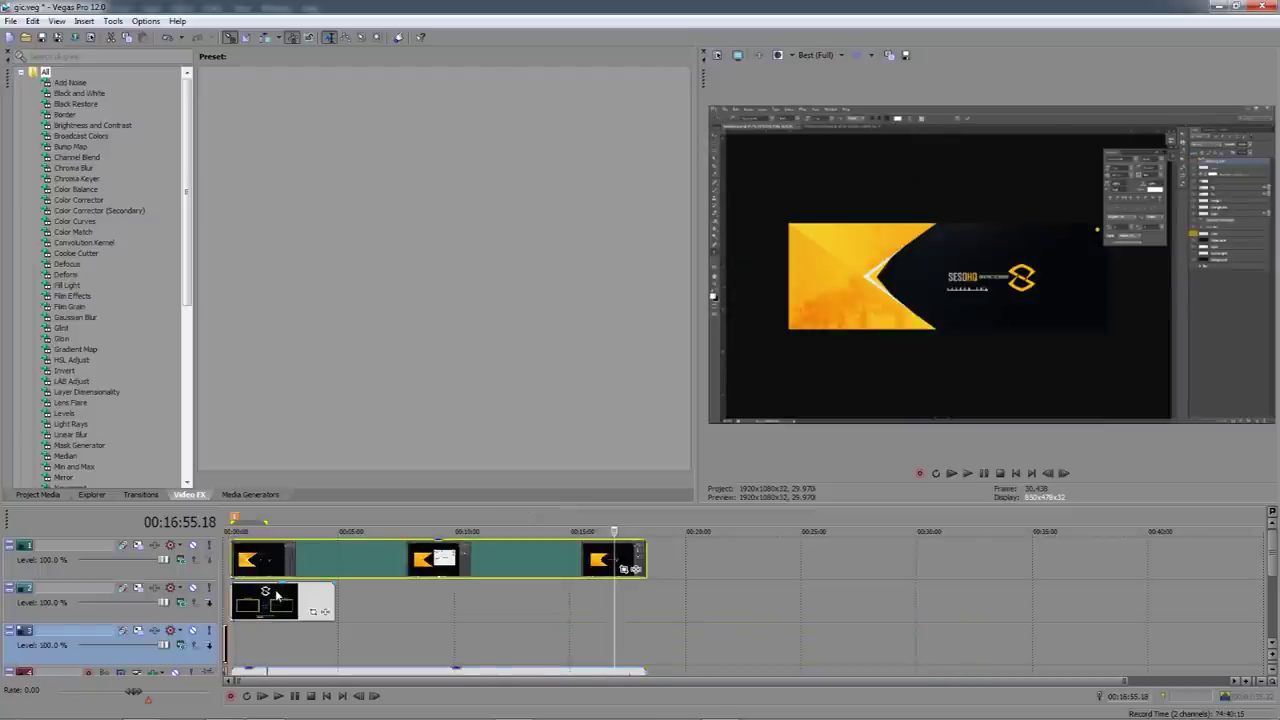
click(224, 706)
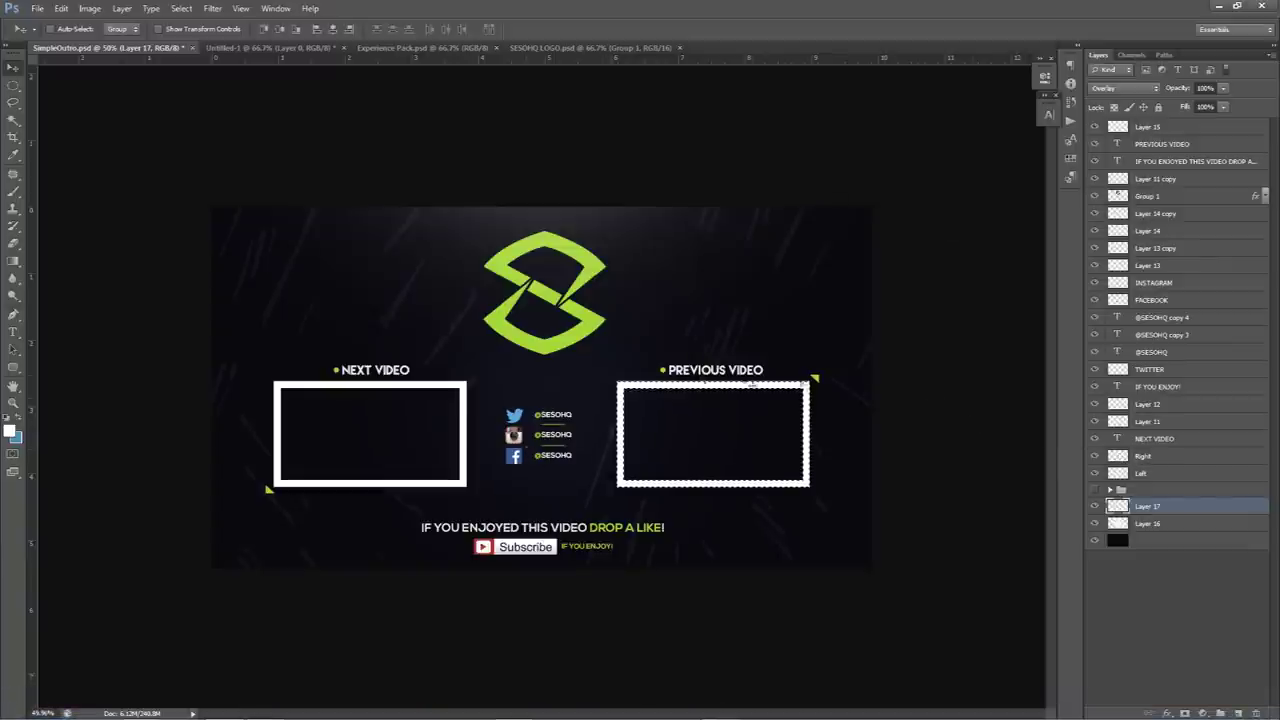
Delete the Previous Video frame's interior from the black background layer
click(1162, 459)
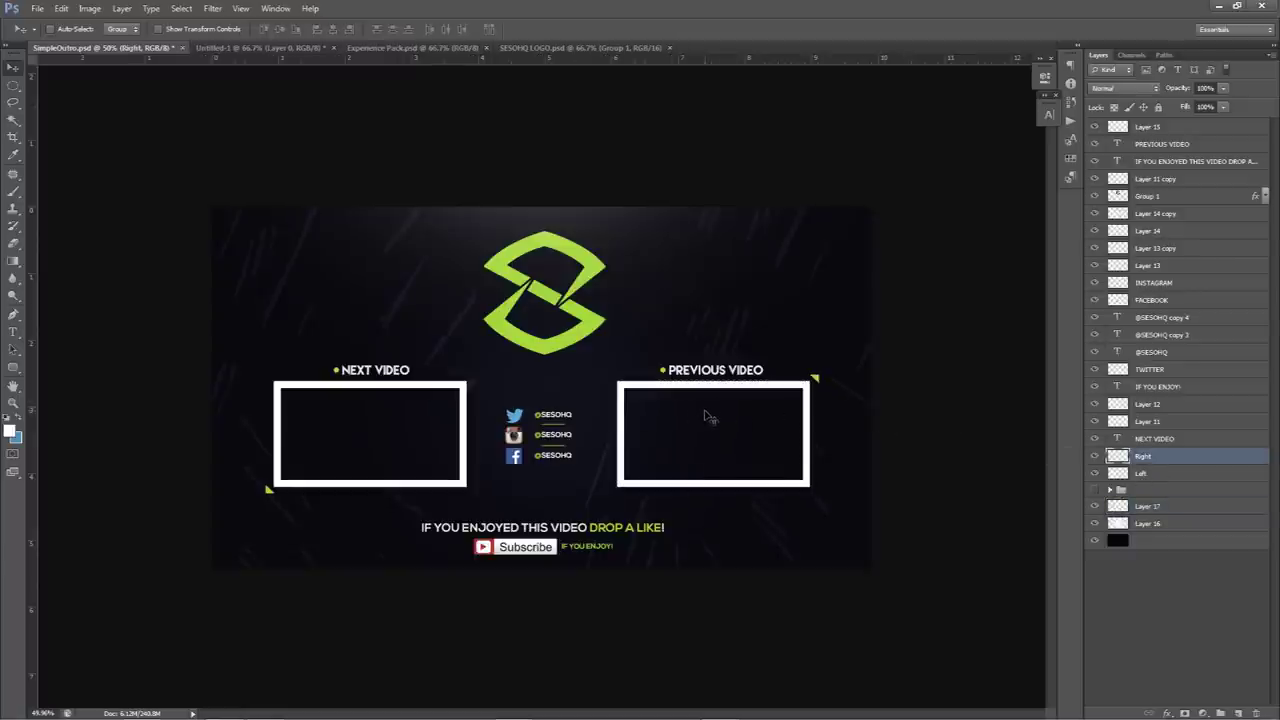
key(w)
click(705, 420)
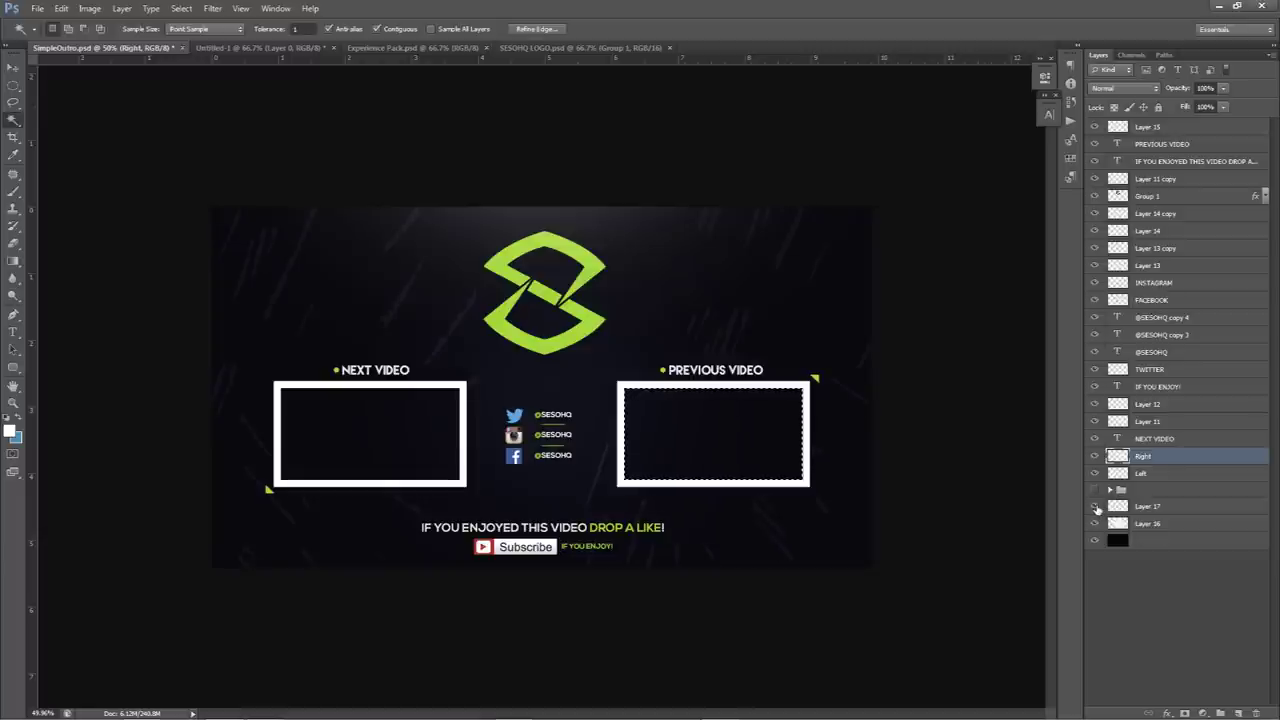
click(1138, 541)
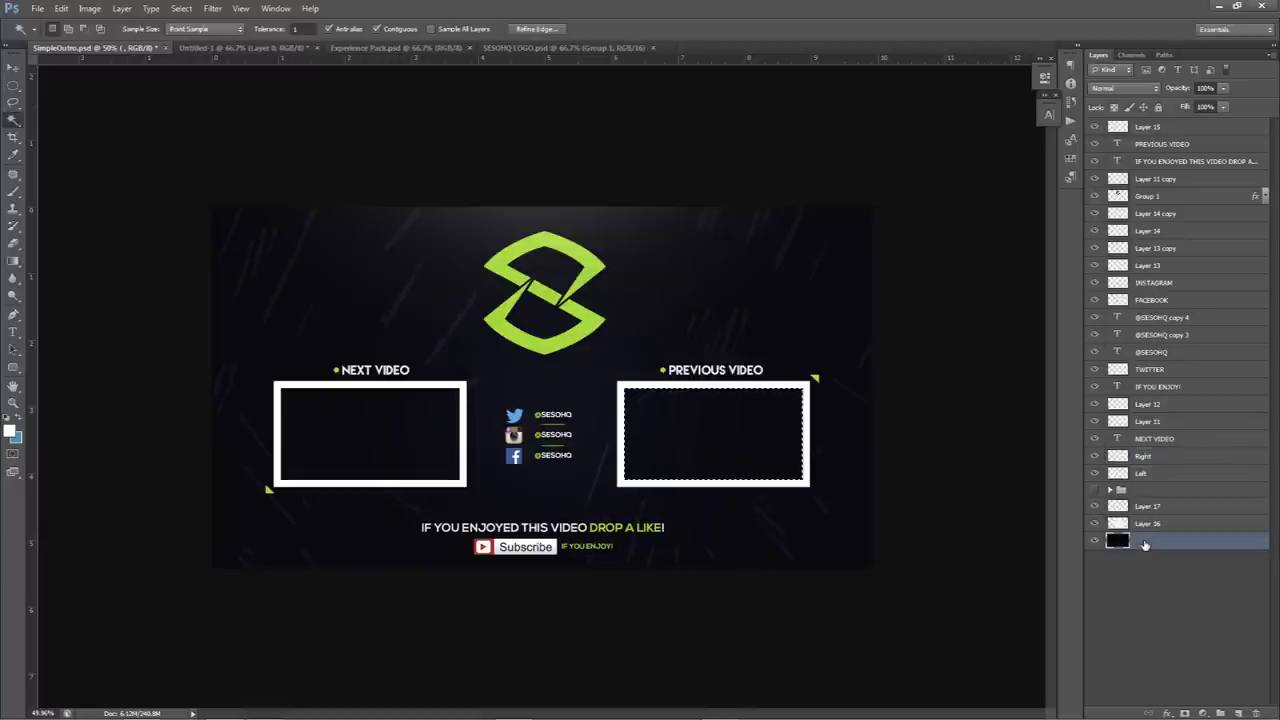
key(Delete)
key(ctrl+d)
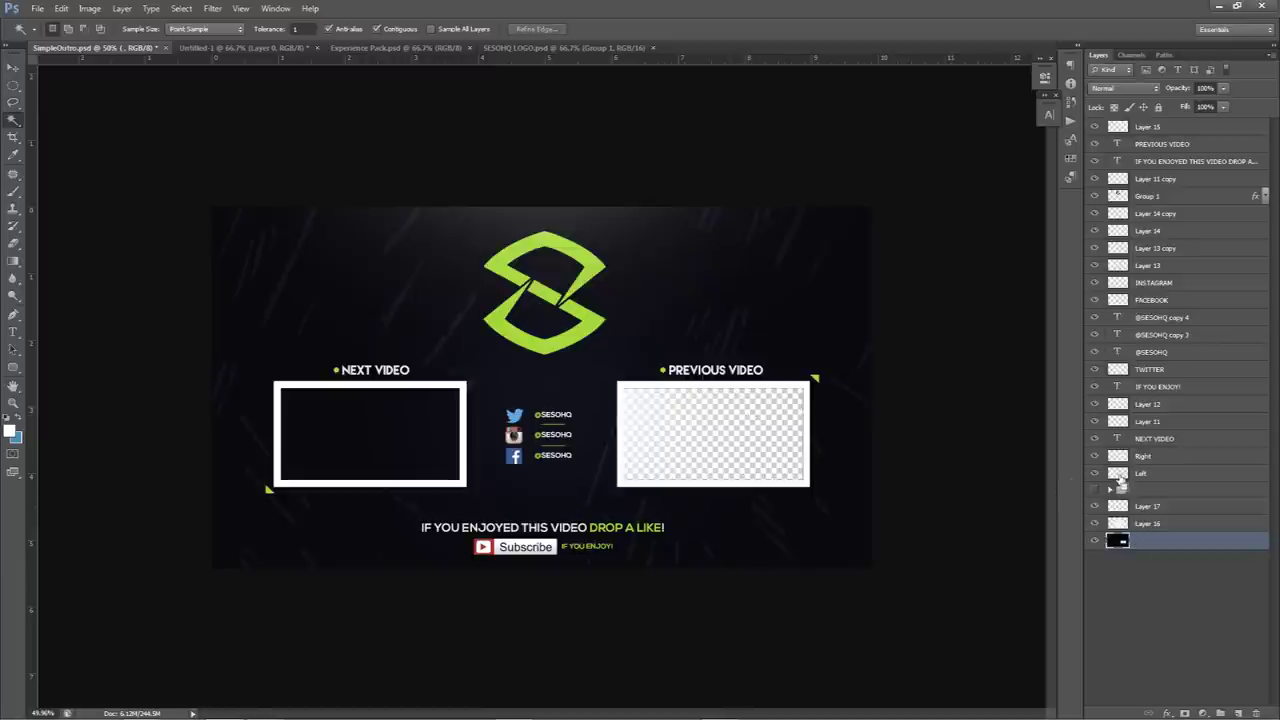
Delete the Next Video frame's interior from the background and check the transparent cut-outs
click(420, 436)
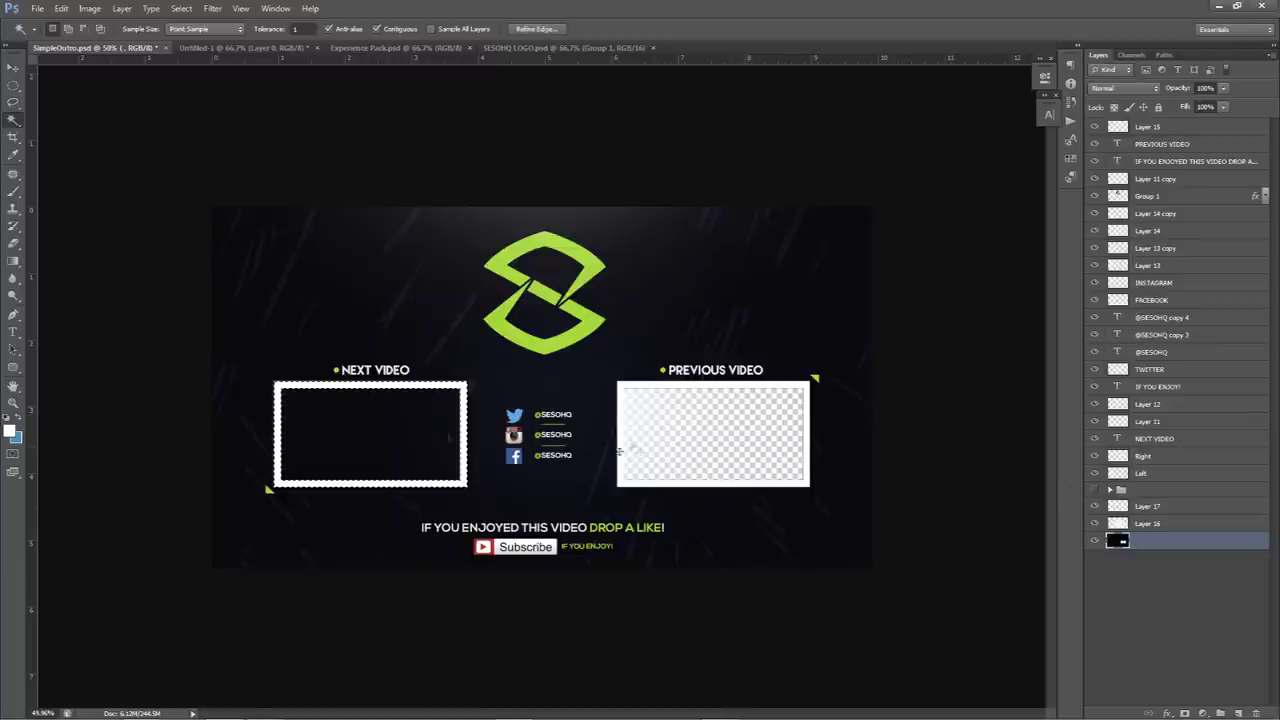
click(1166, 476)
click(408, 434)
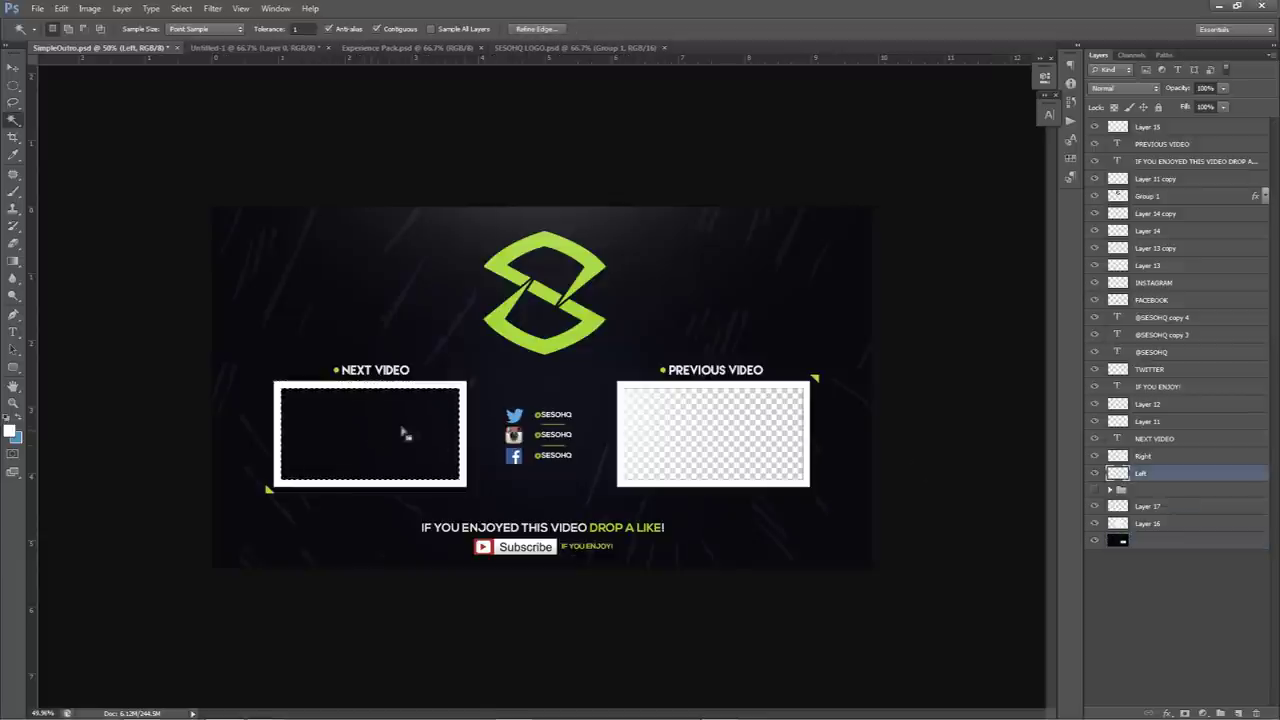
click(1160, 541)
key(Delete)
key(ctrl+d)
key(v)
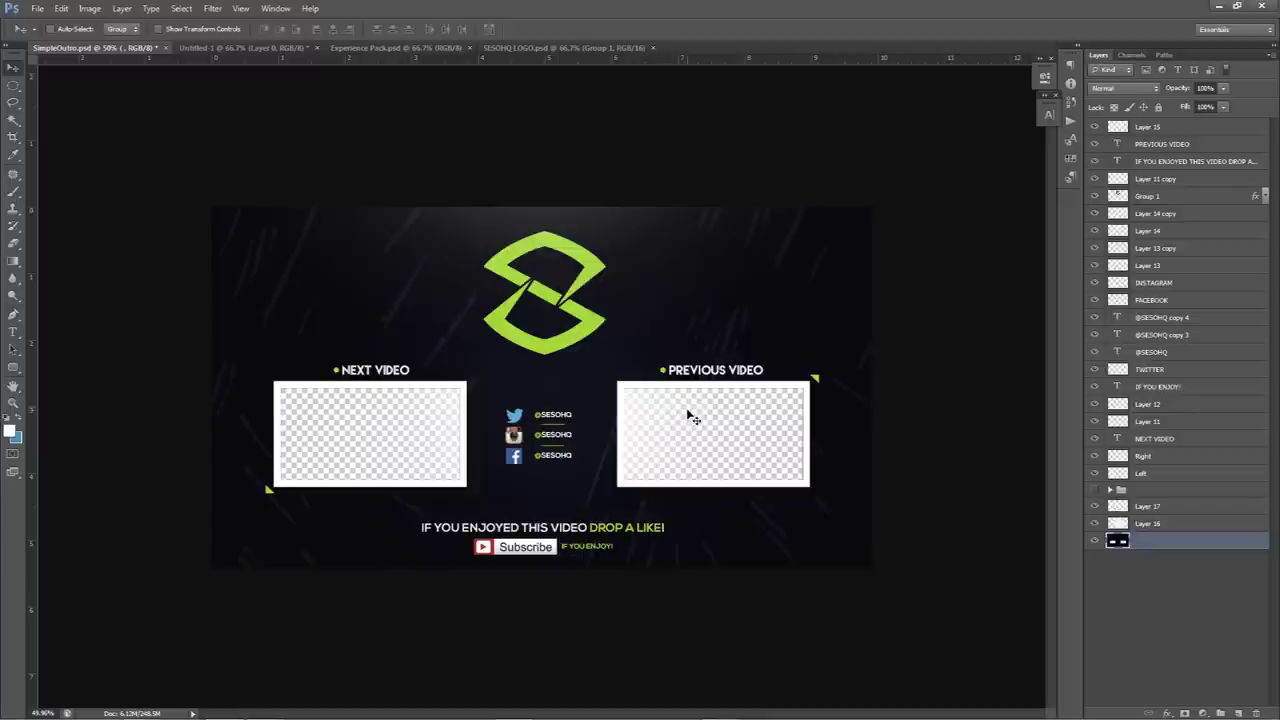
drag(838, 457, 792, 354)
key(ctrl+z)
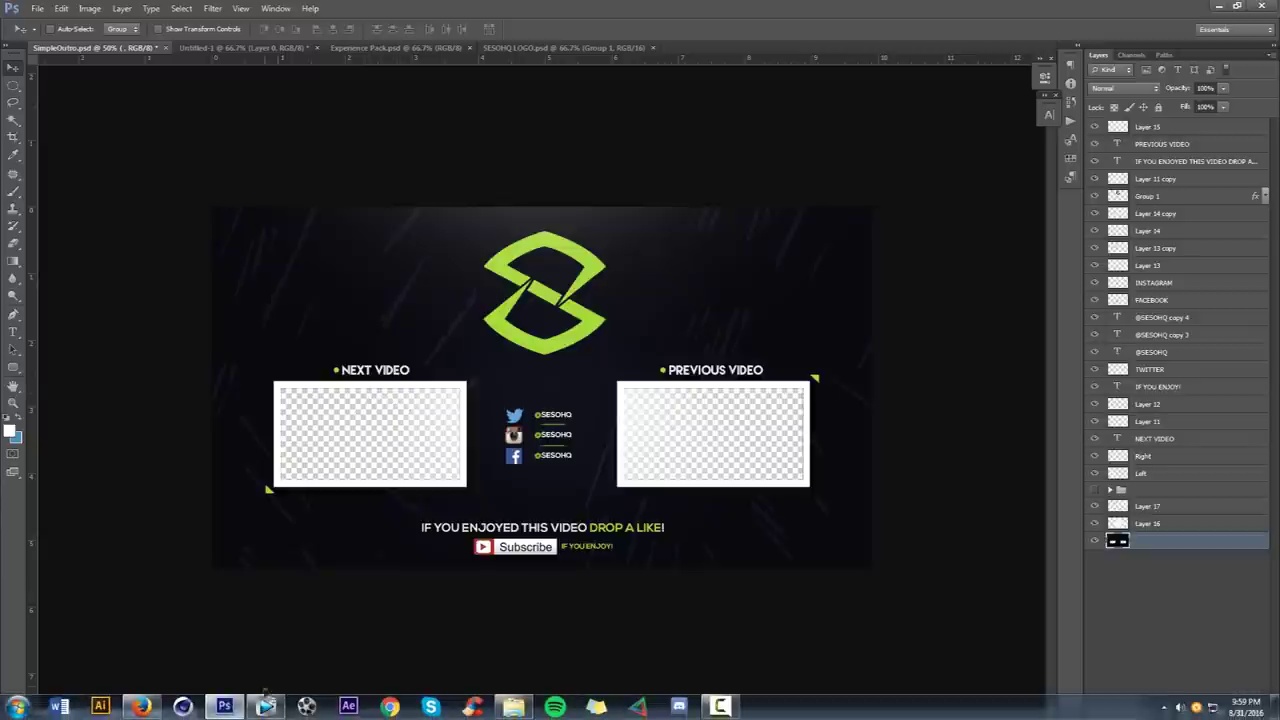
In Vegas Pro, shift the top-track footage clip and enlarge the timeline to reveal the audio track
mouse_move(265, 706)
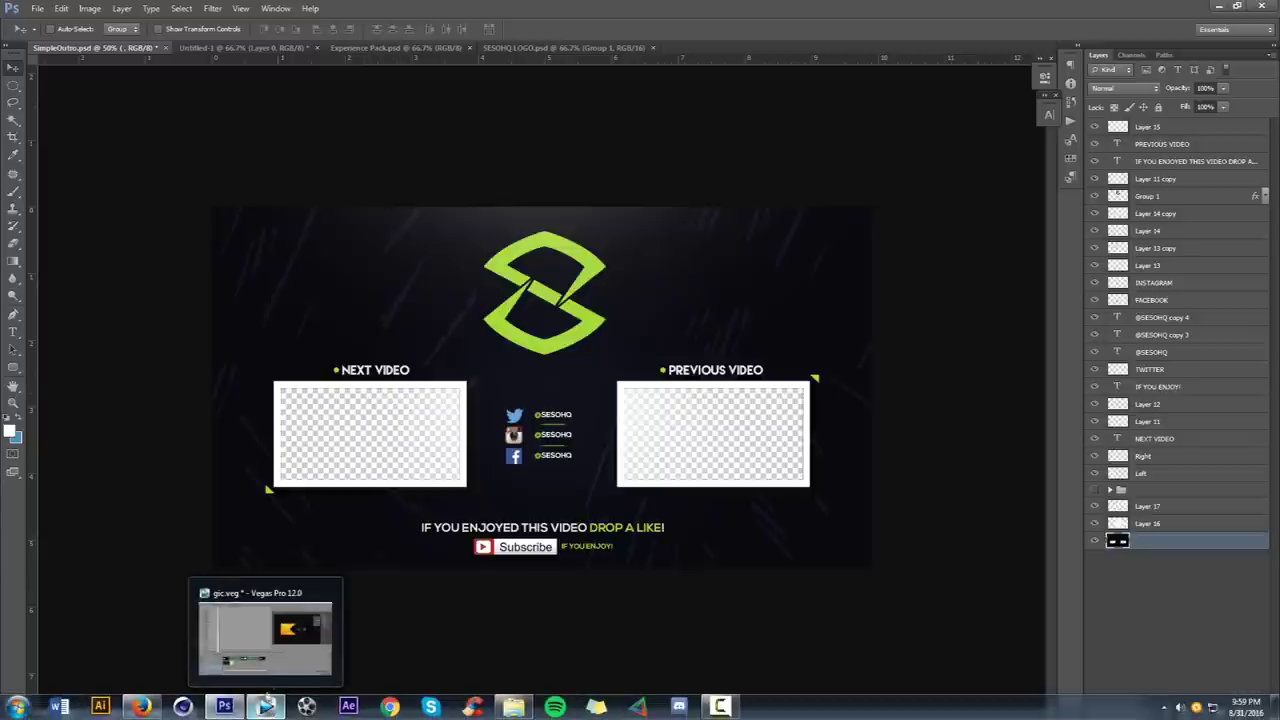
click(278, 665)
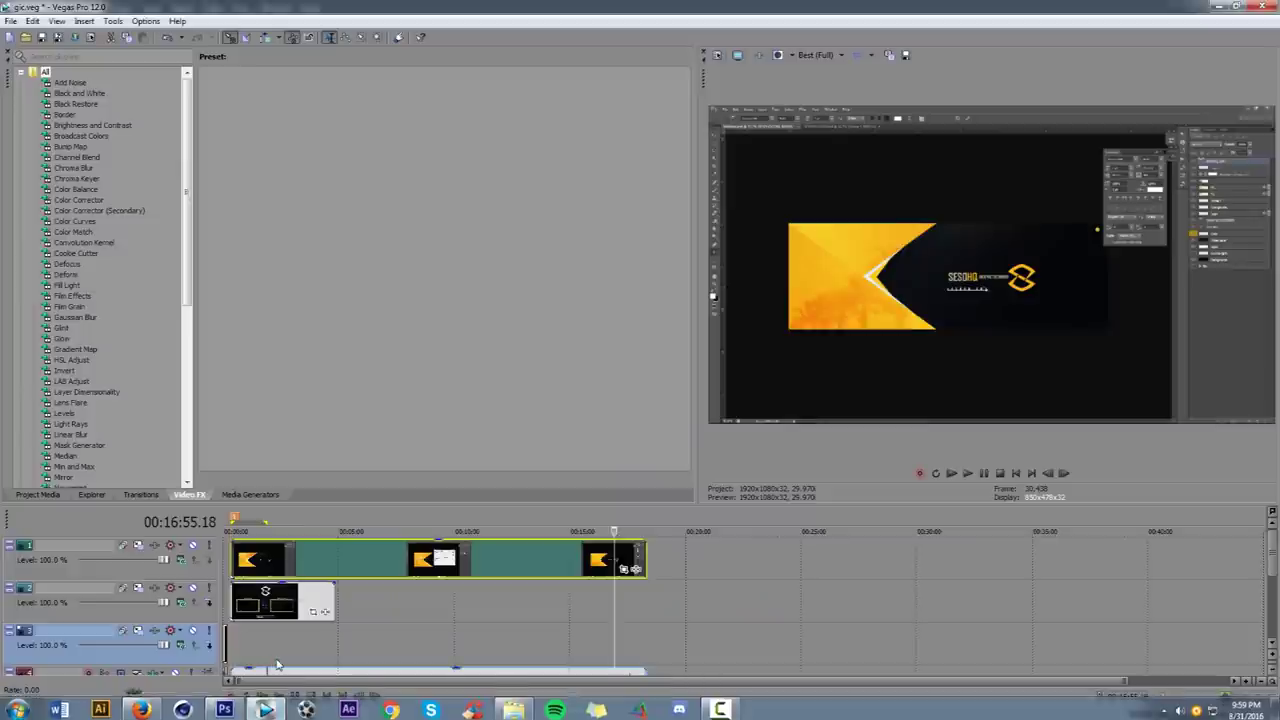
click(271, 563)
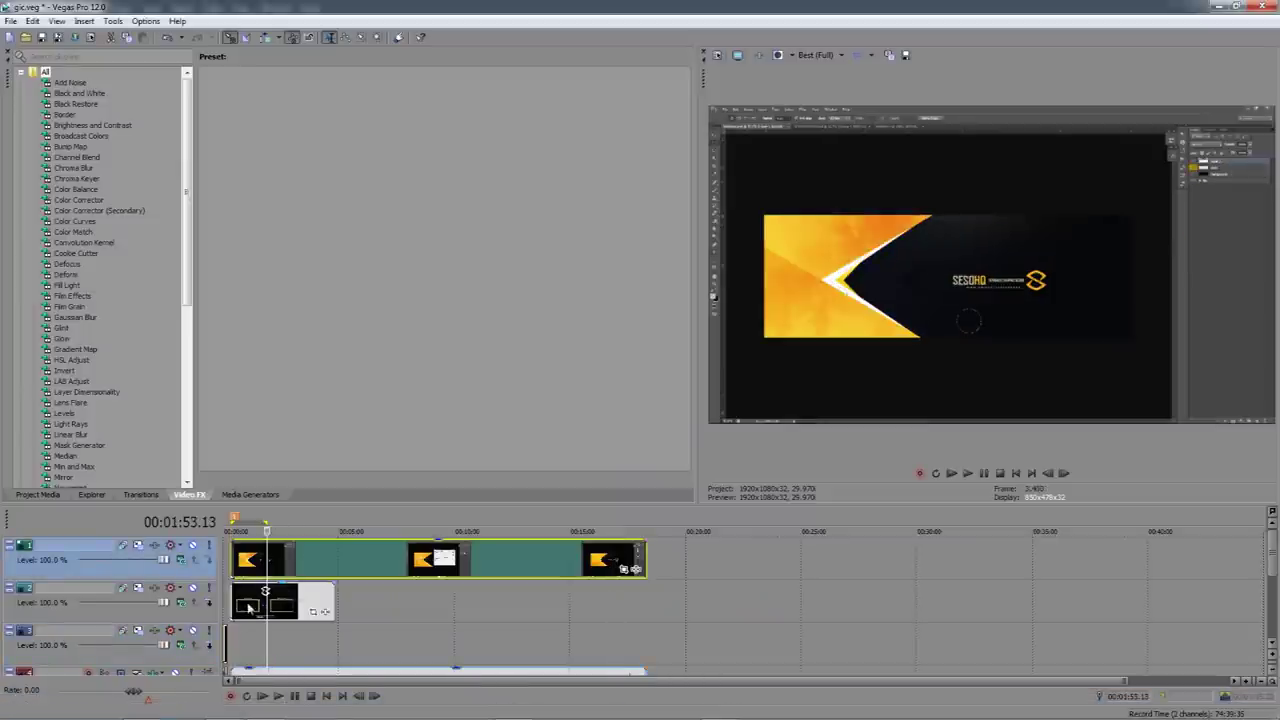
drag(320, 565, 365, 567)
click(313, 615)
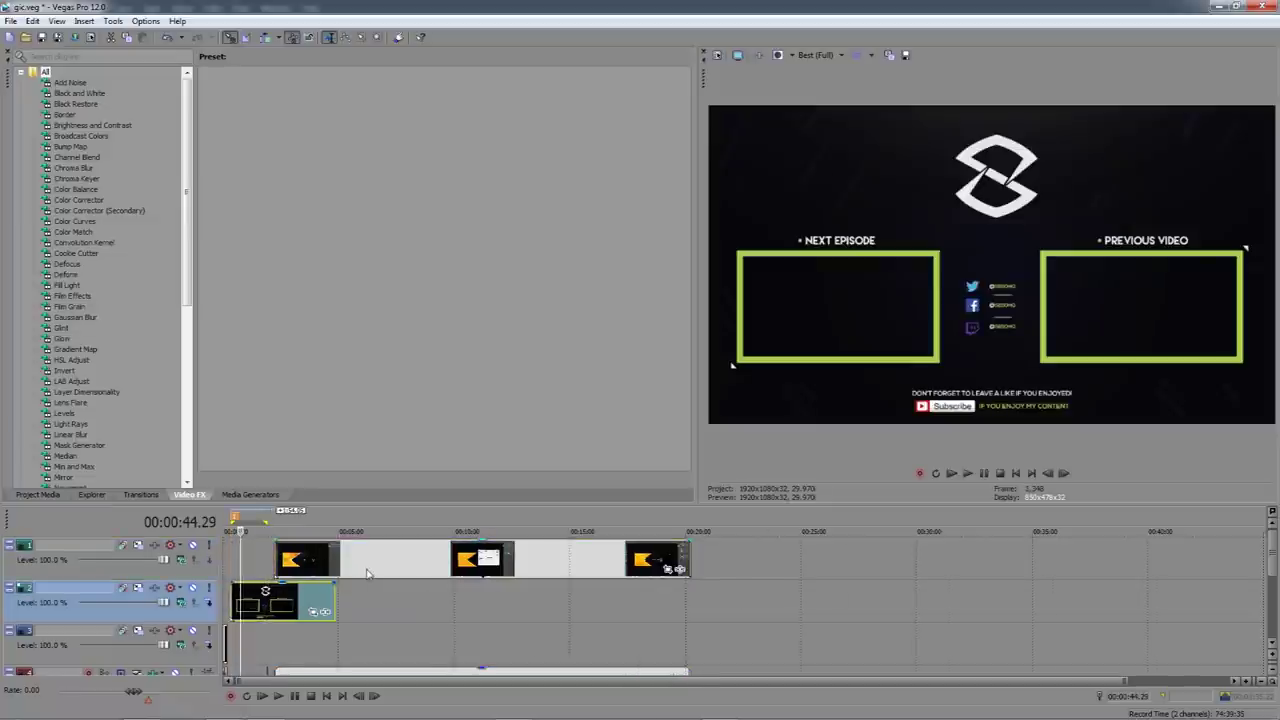
scroll(450, 530, down, 1)
drag(477, 504, 477, 466)
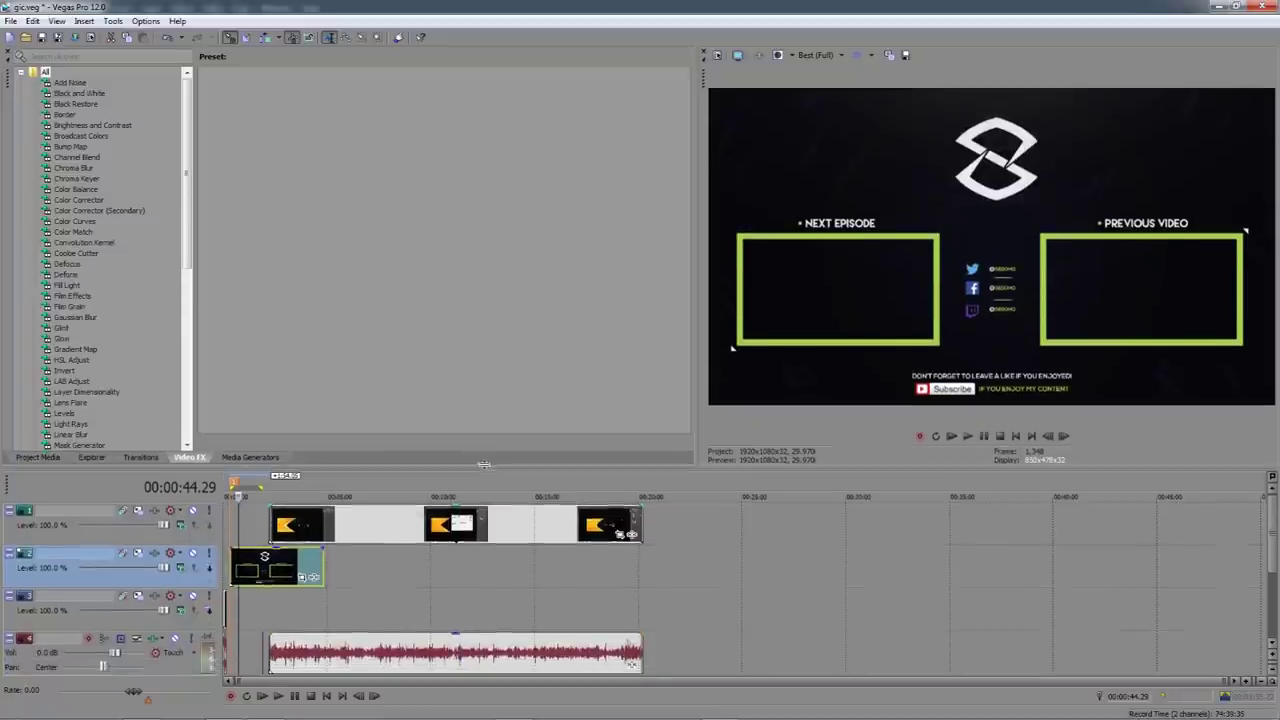
Reposition the footage clip and delete its audio clip
click(436, 528)
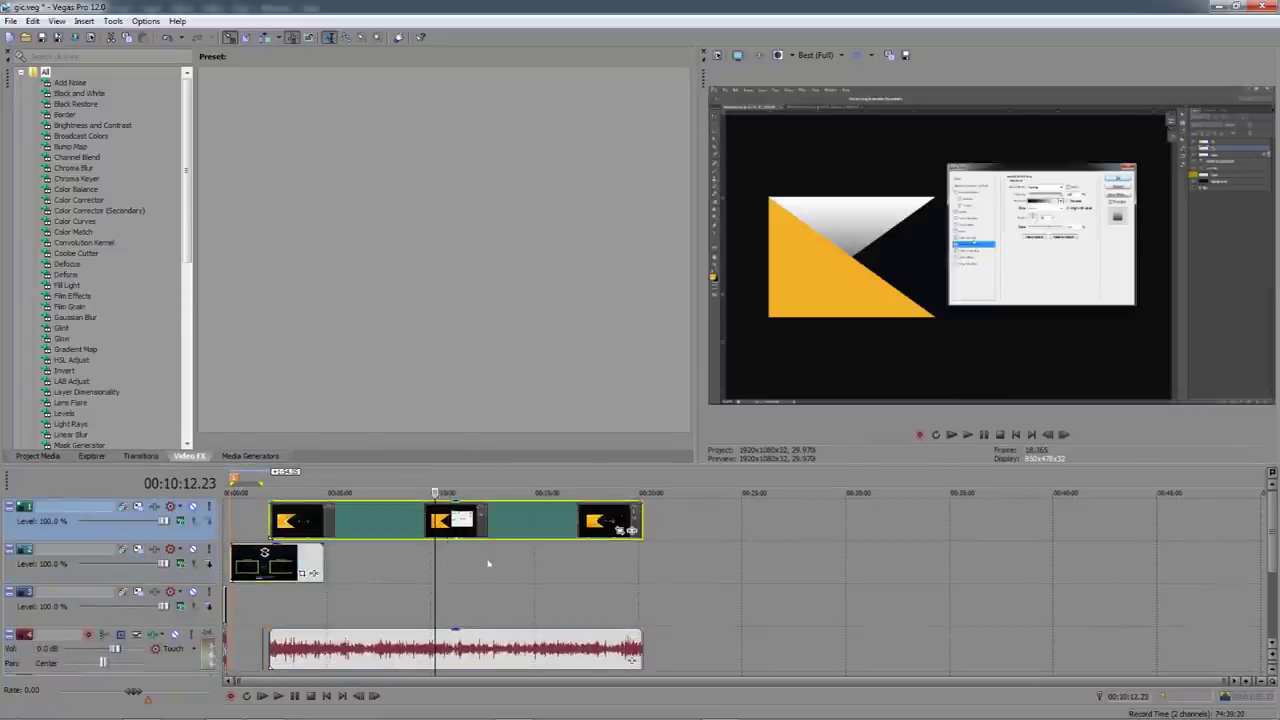
drag(499, 519, 563, 519)
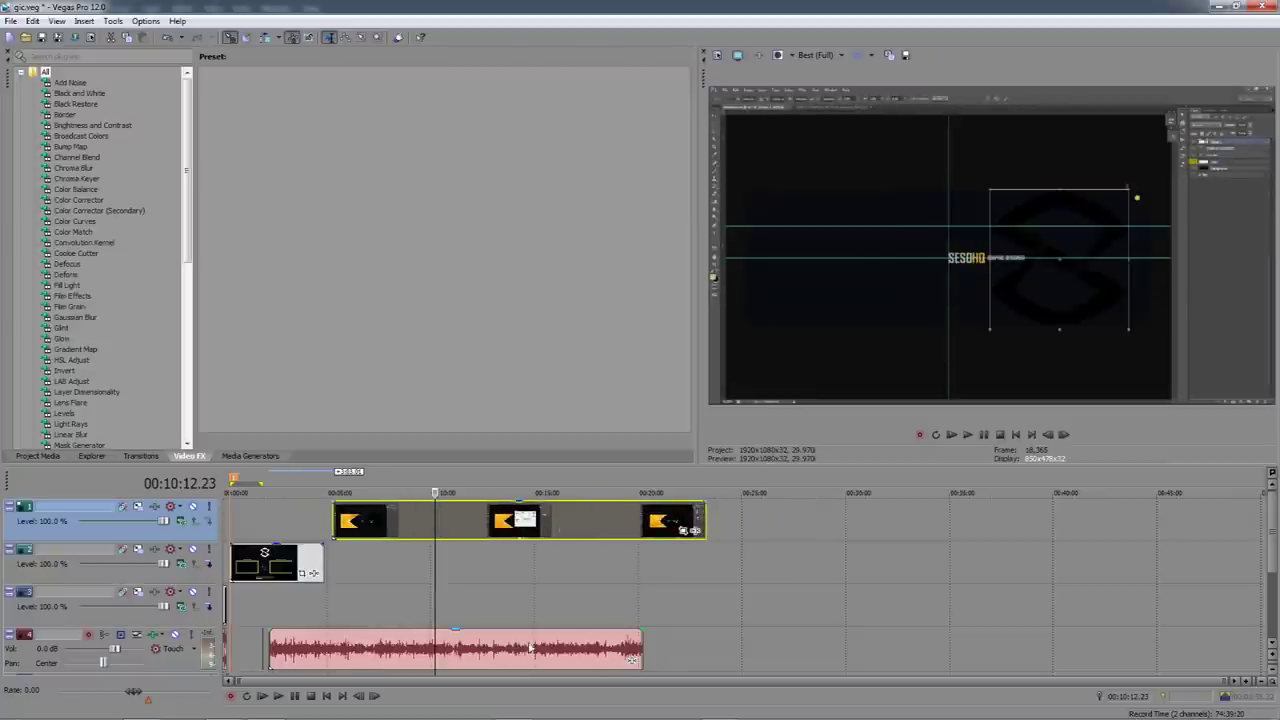
click(529, 636)
key(Delete)
drag(425, 519, 350, 518)
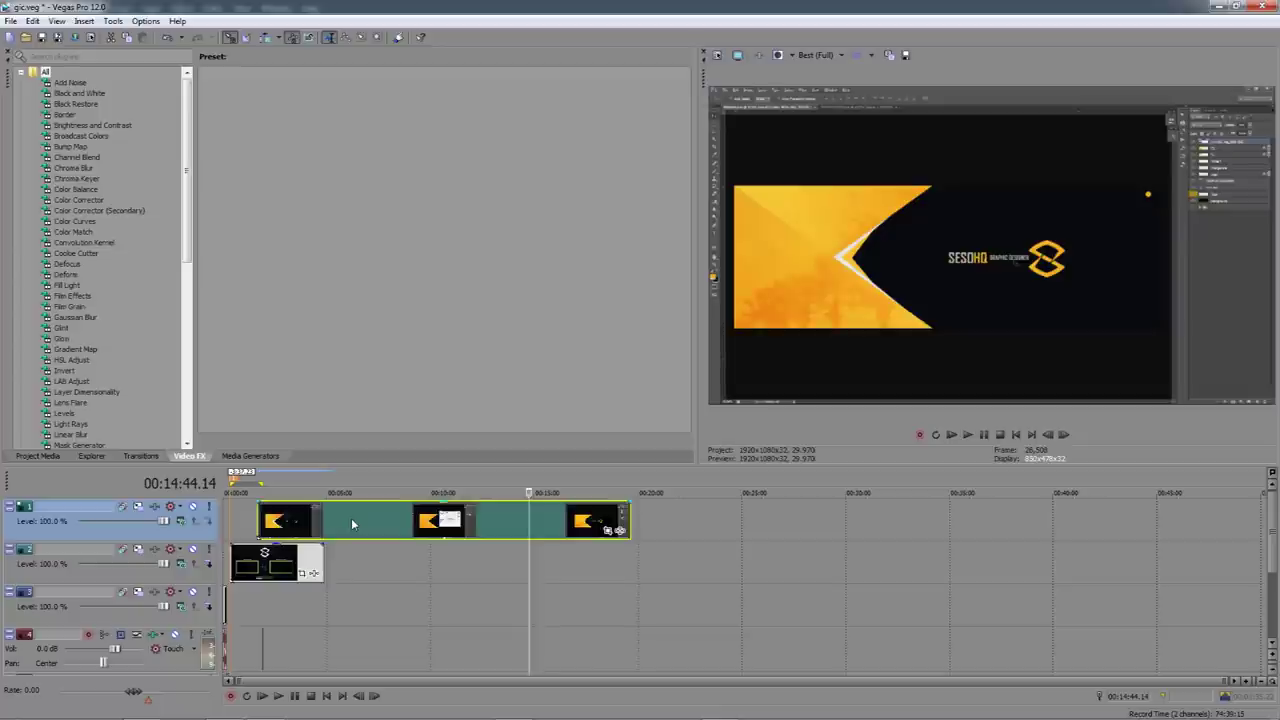
Nudge the footage clip back to start at 00:00:00 above the end-screen clips
click(237, 560)
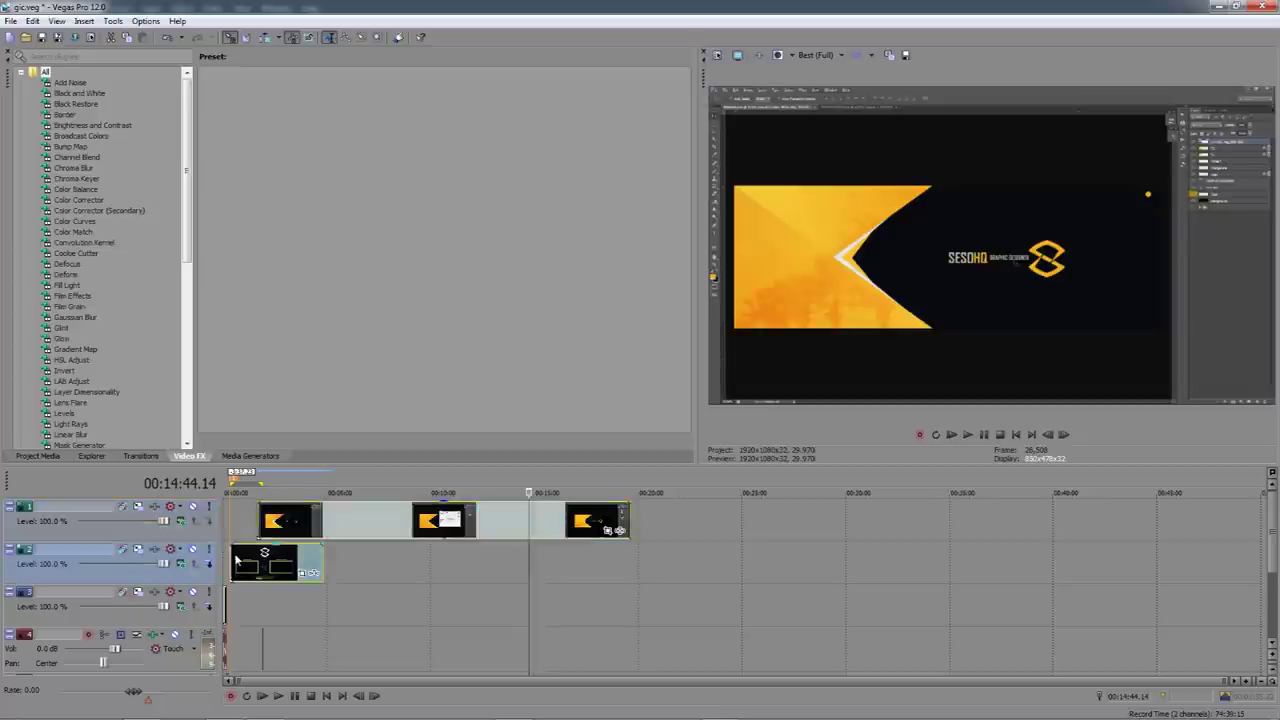
scroll(240, 562, up, 5)
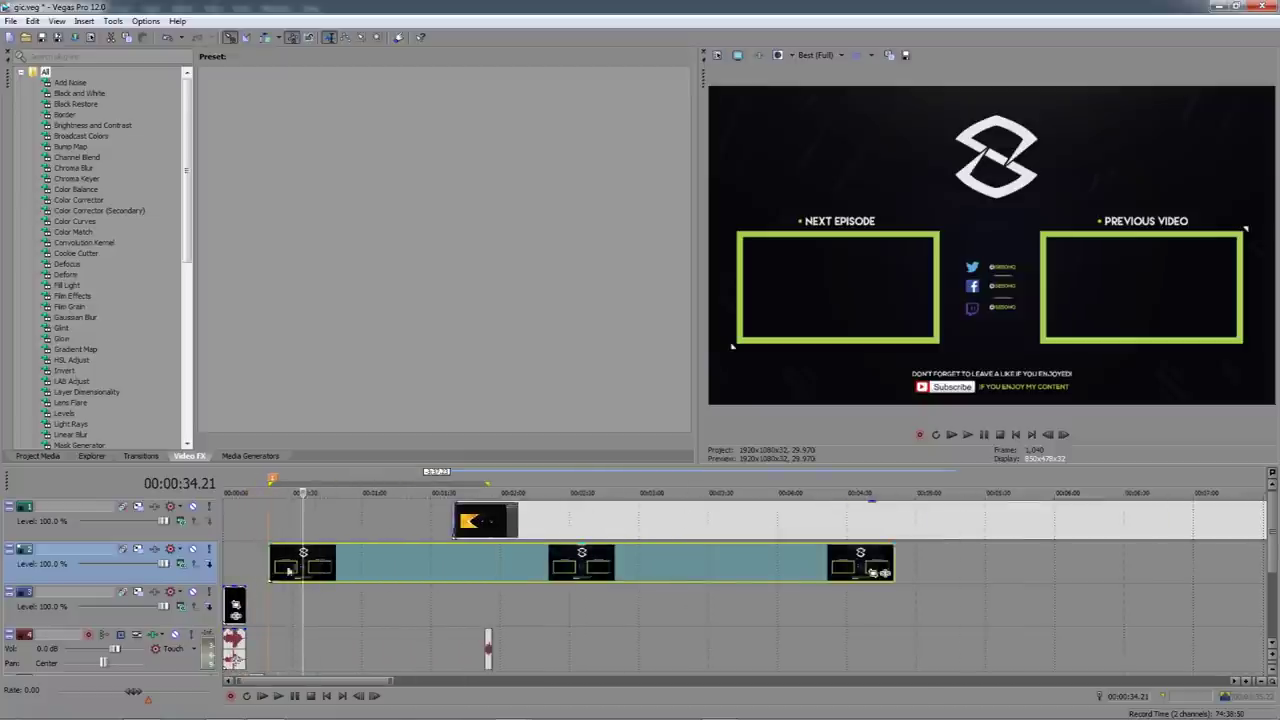
drag(494, 524, 379, 524)
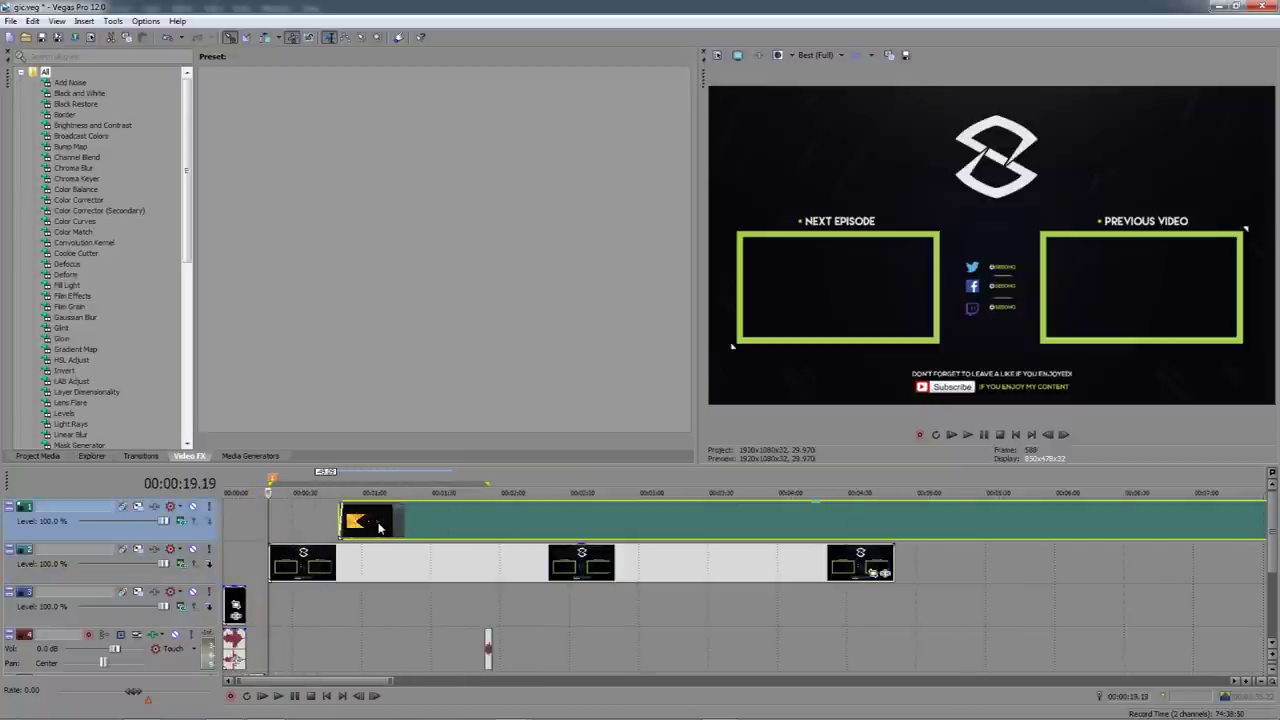
click(488, 646)
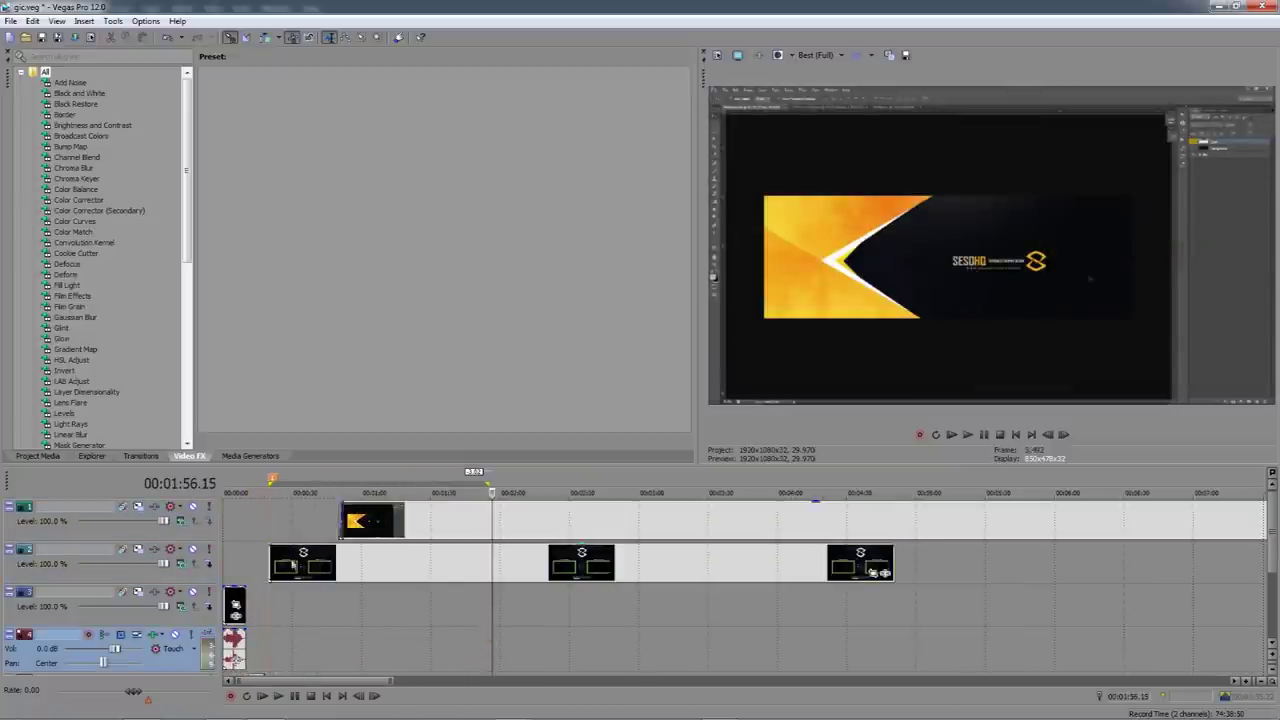
click(280, 565)
drag(344, 521, 282, 527)
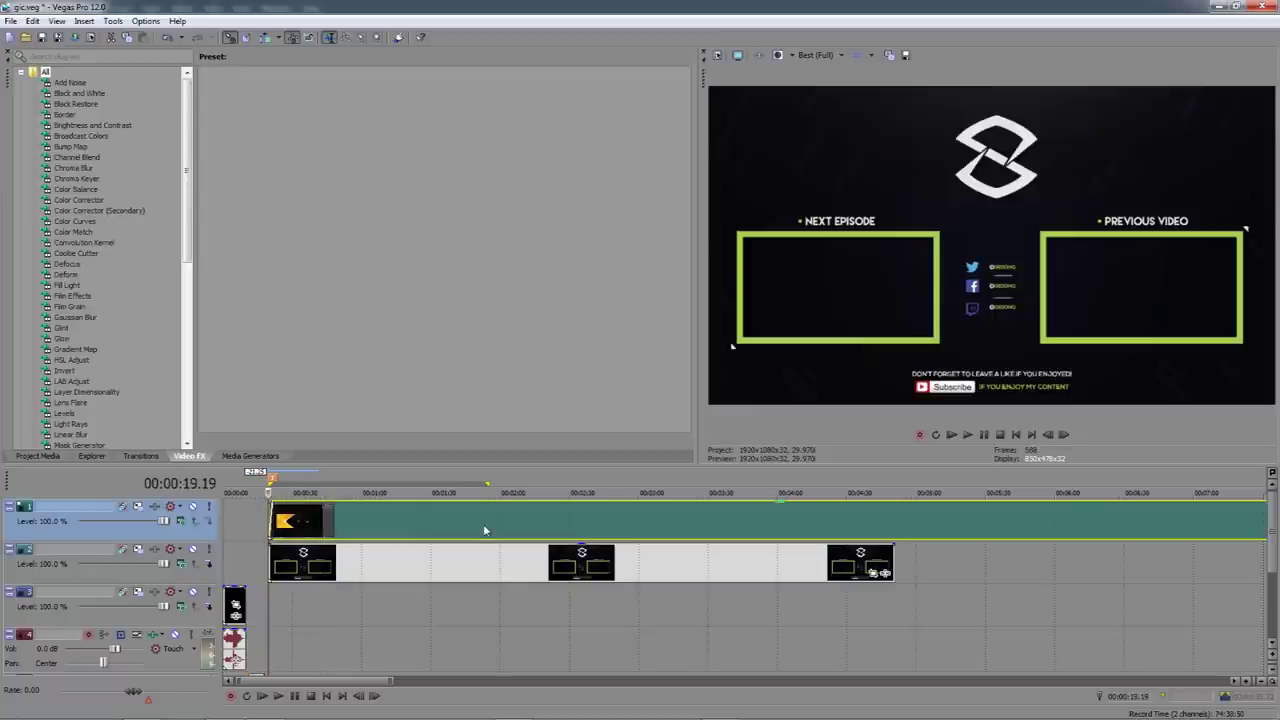
scroll(836, 532, down, 3)
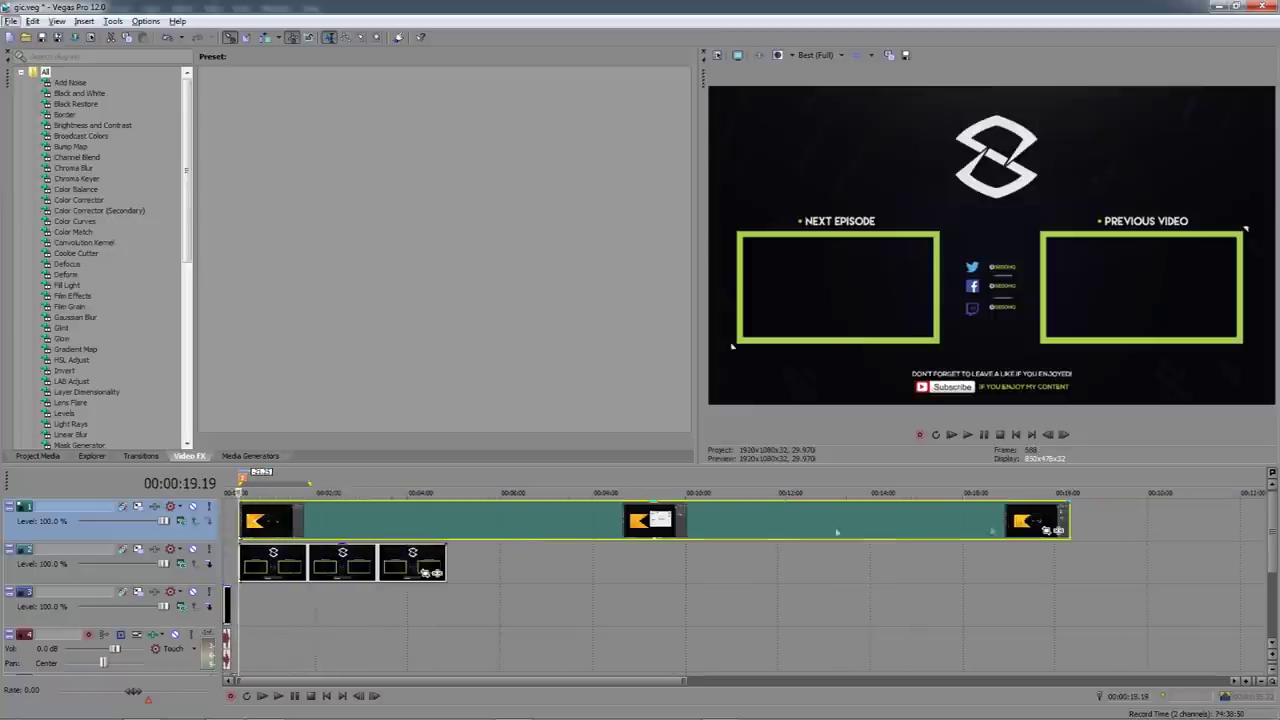
Trim the footage clip to end with the end-screen events and play it back
click(1067, 515)
drag(1067, 515, 445, 516)
click(262, 530)
key(space)
scroll(480, 530, up, 3)
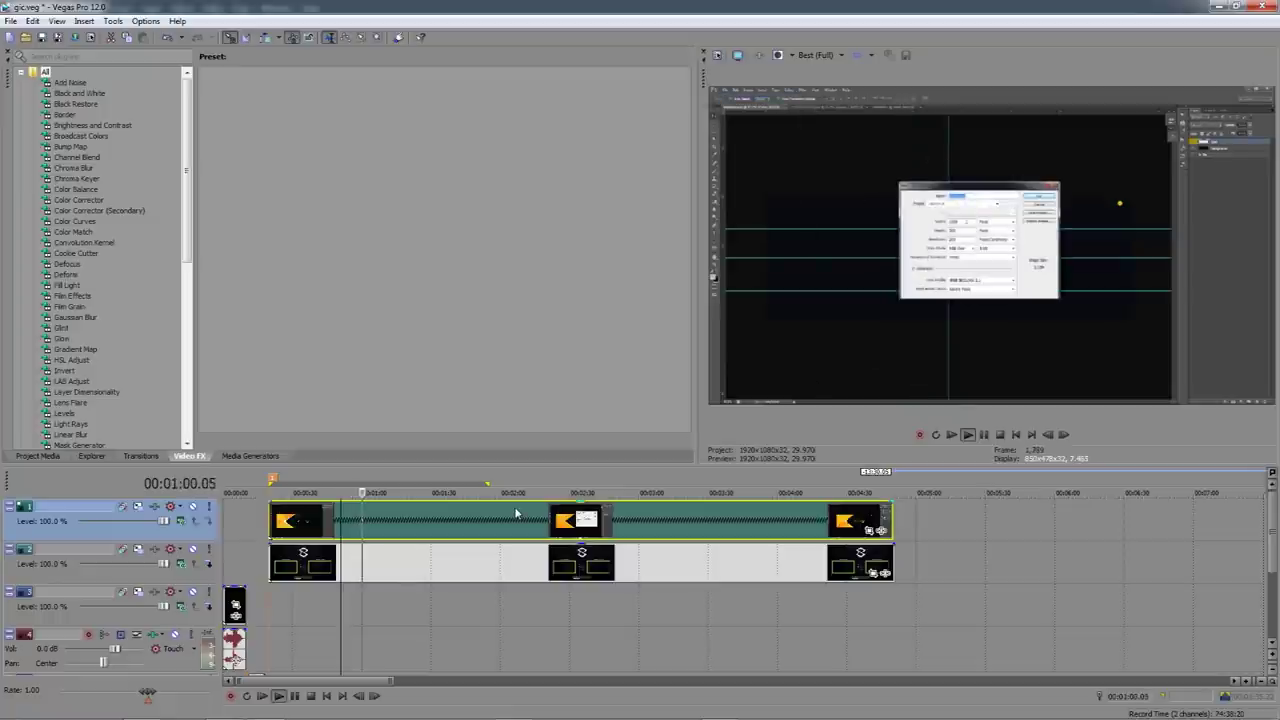
Stop playback and open the Event Pan/Crop window for the footage clip
key(space)
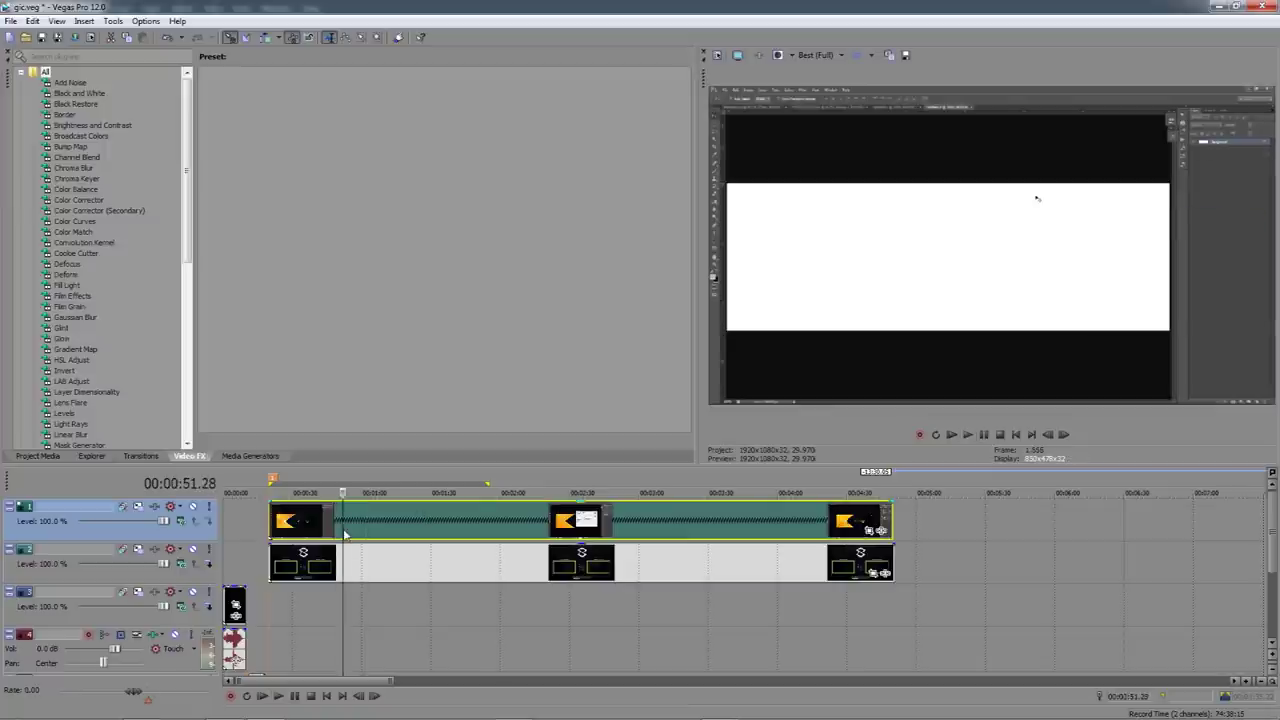
click(268, 517)
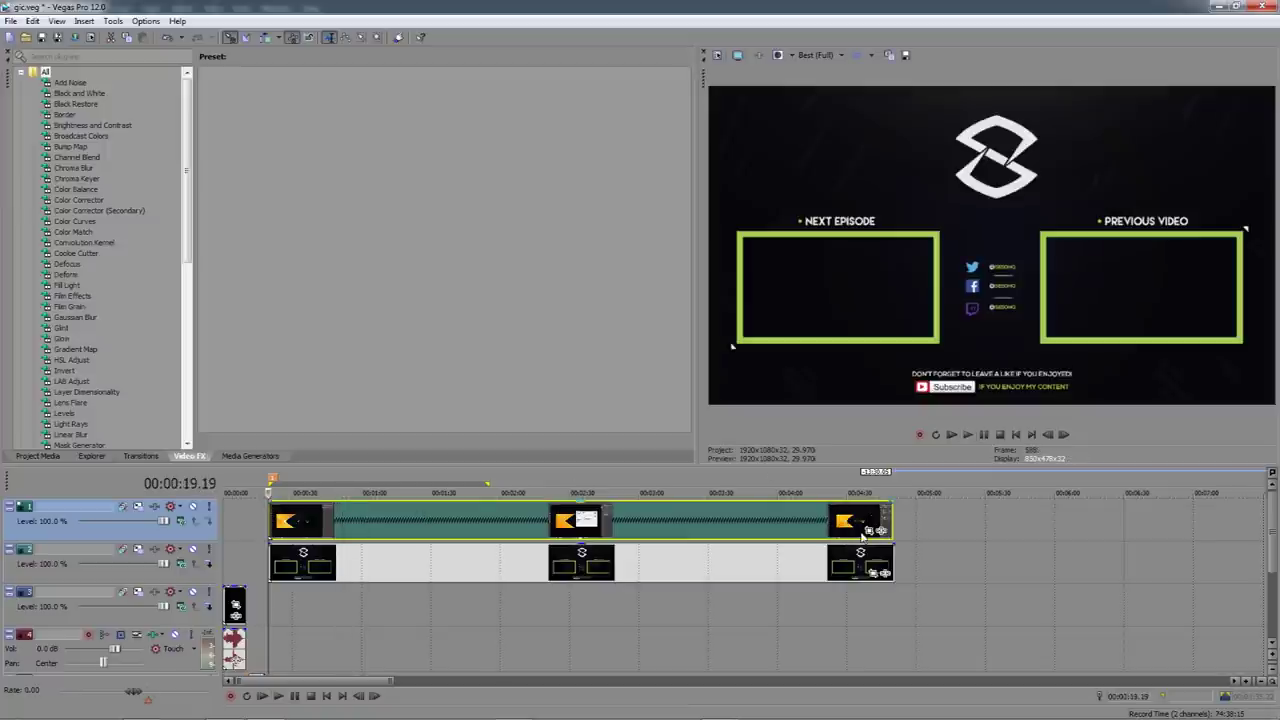
click(868, 532)
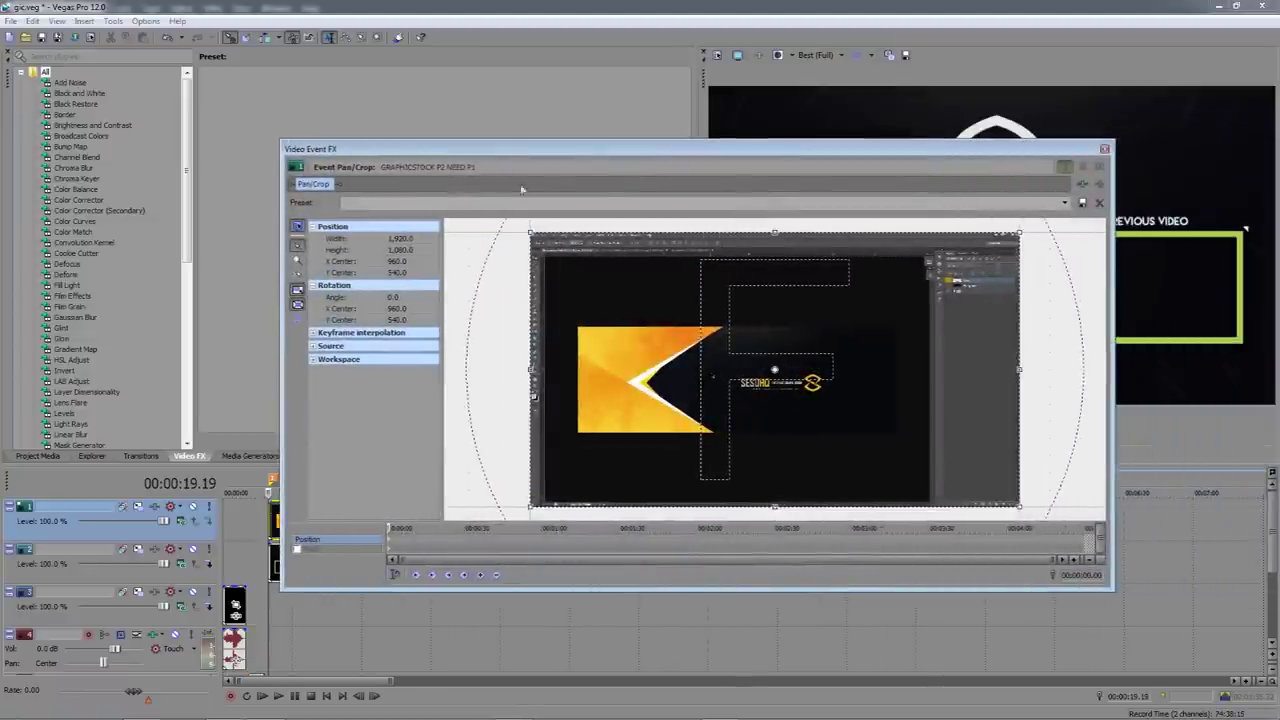
Enlarge the pan/crop frame so the footage shrinks, then check the result in the preview
drag(949, 160, 557, 88)
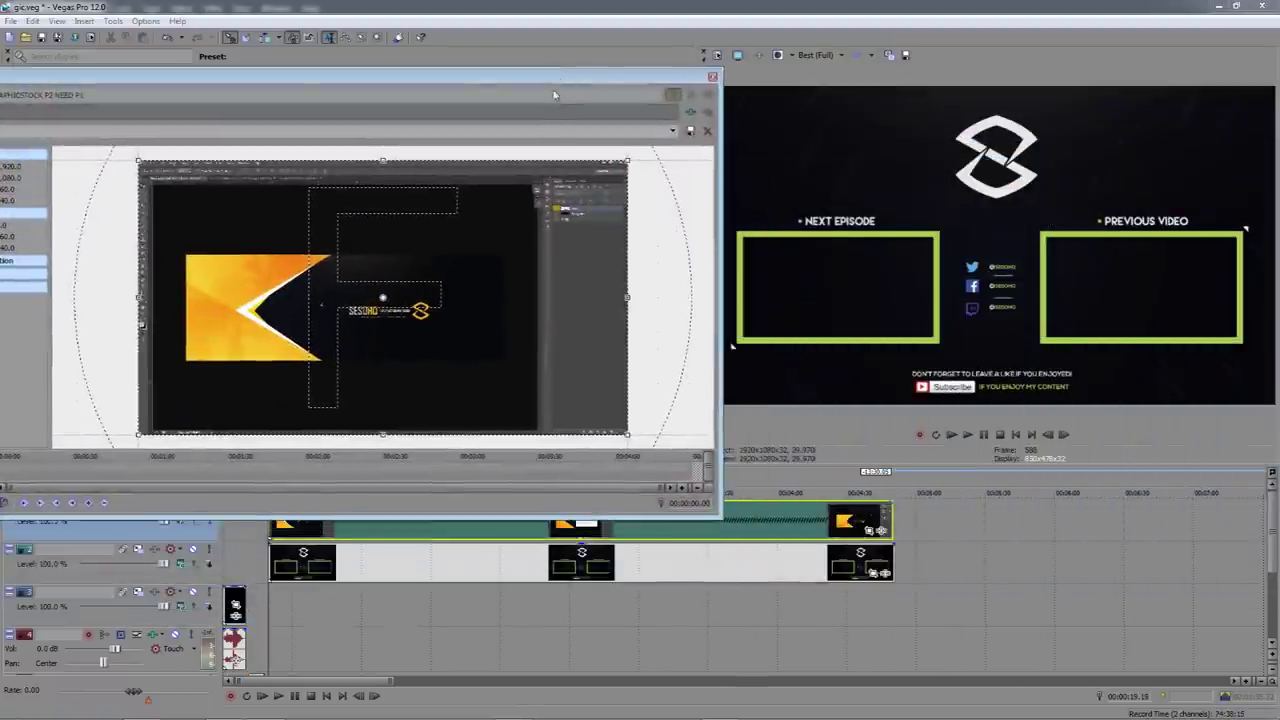
scroll(526, 263, down, 3)
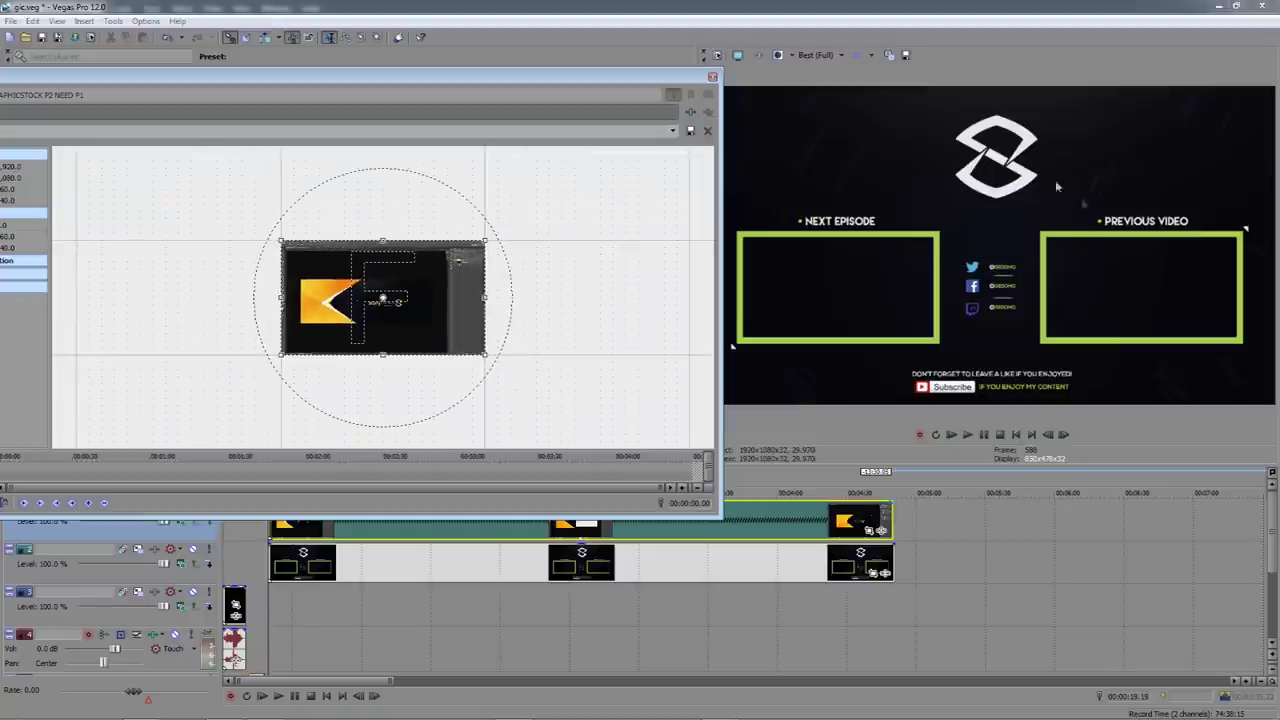
scroll(517, 280, down, 2)
drag(463, 346, 614, 429)
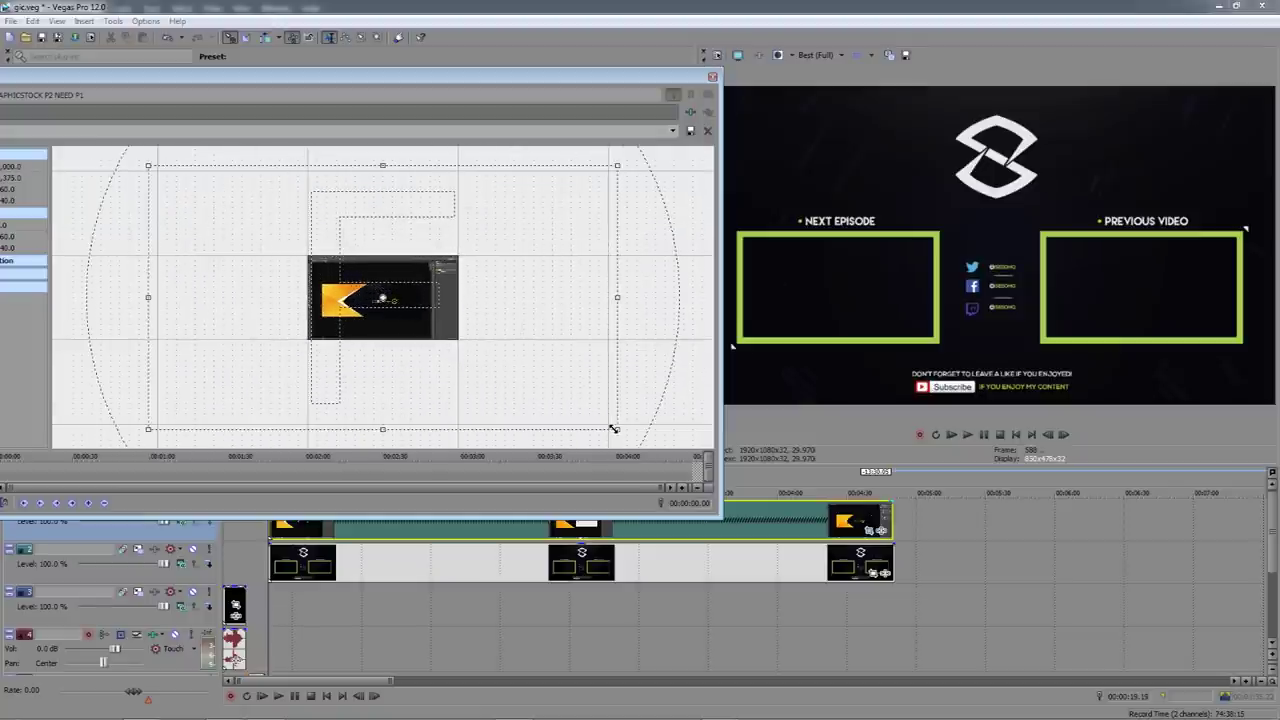
click(712, 77)
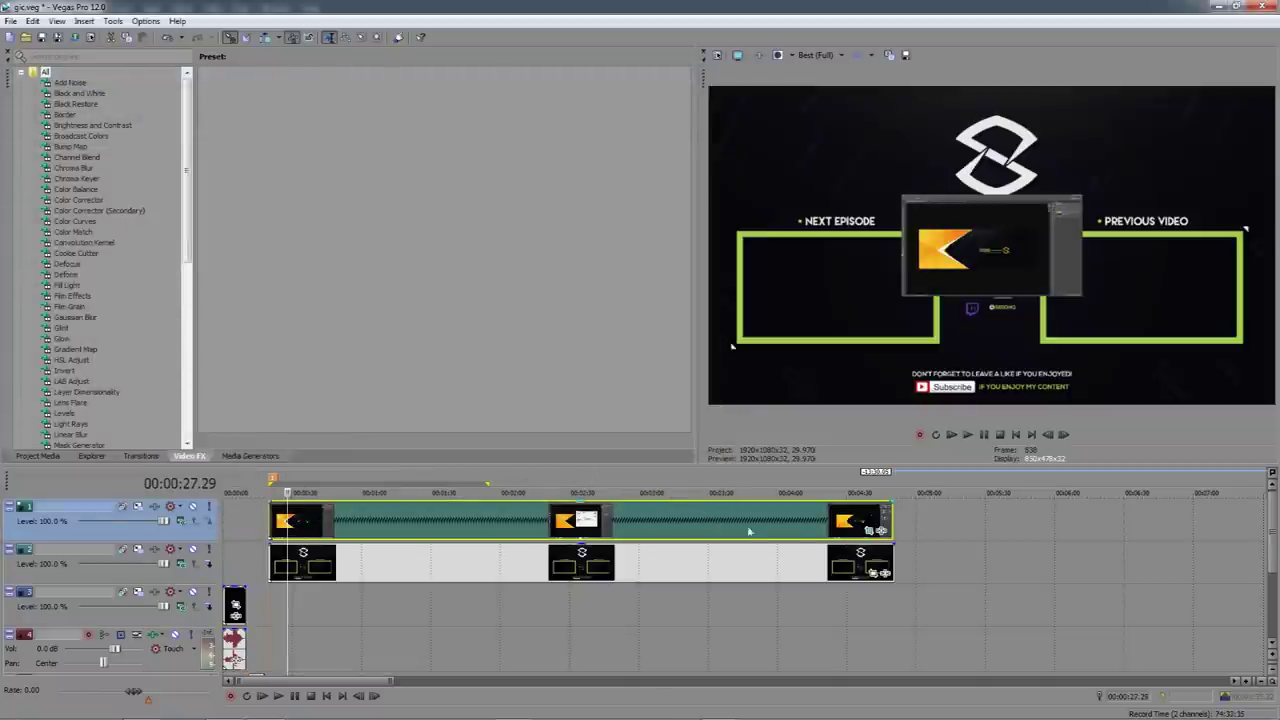
Fit the footage inside the Previous Video frame at 5,615.9 × 3,158.9, and dock the Pan/Crop window
click(872, 570)
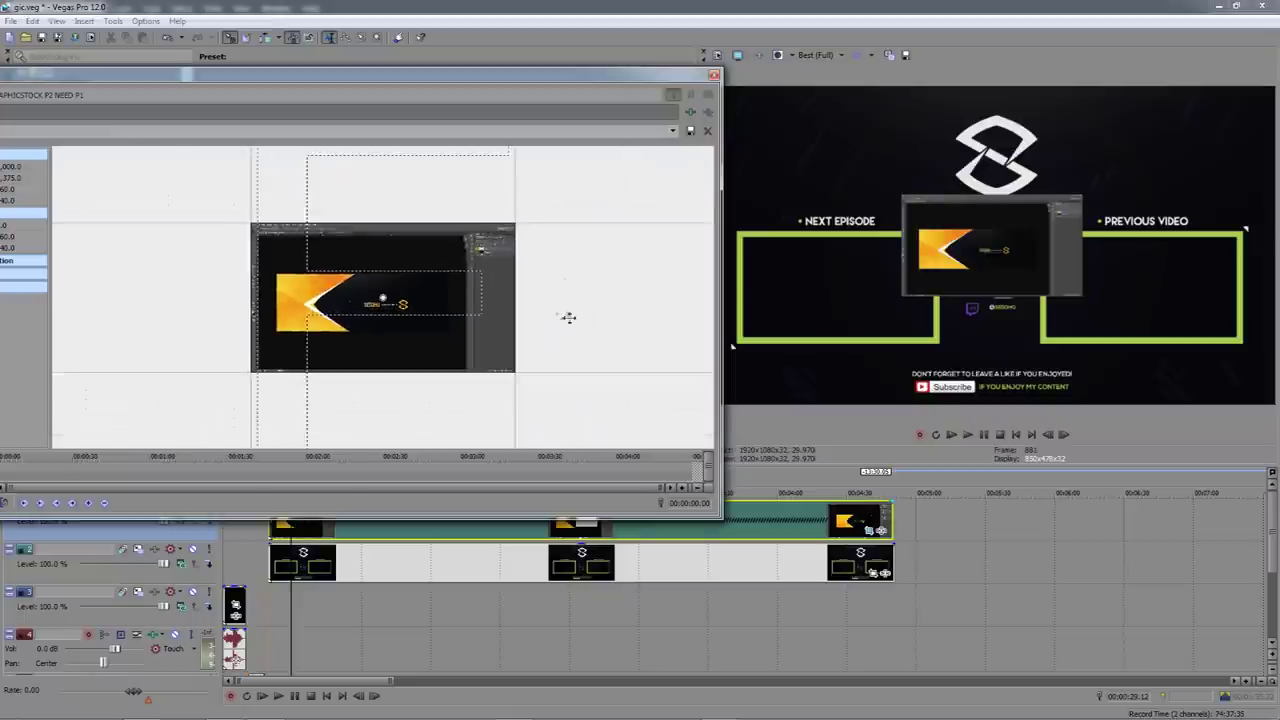
scroll(511, 306, down, 5)
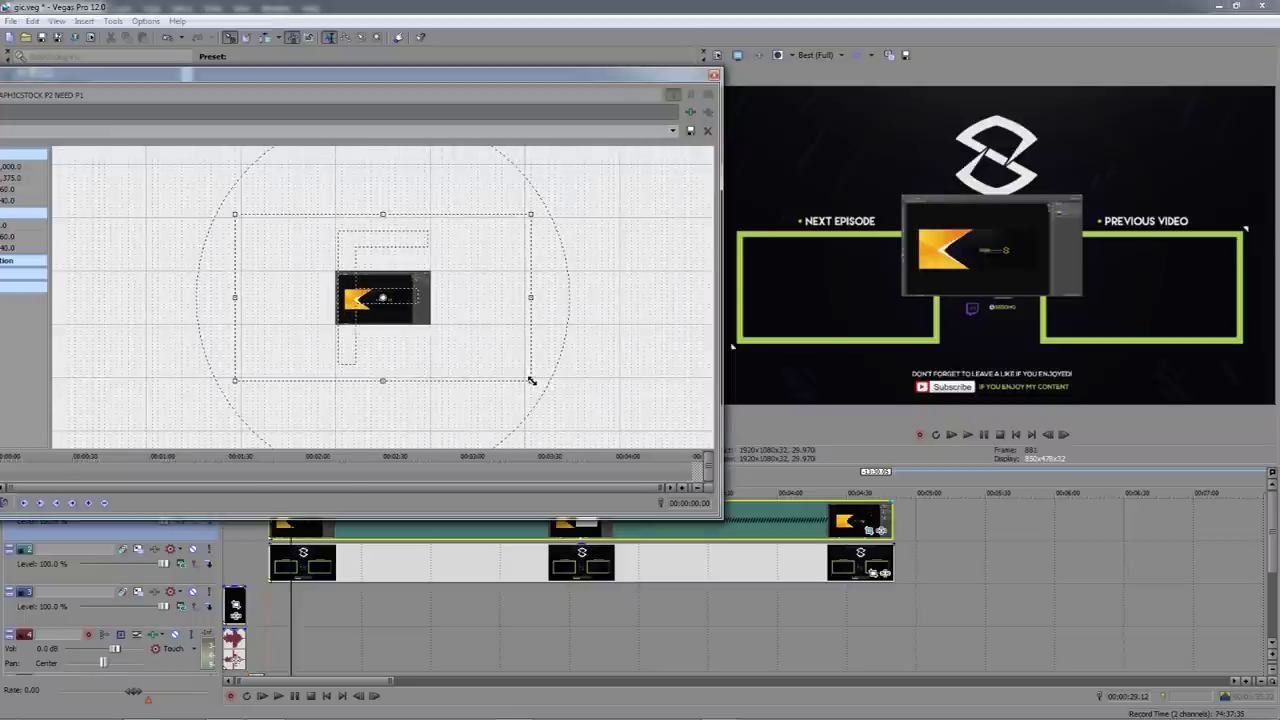
drag(430, 323, 353, 302)
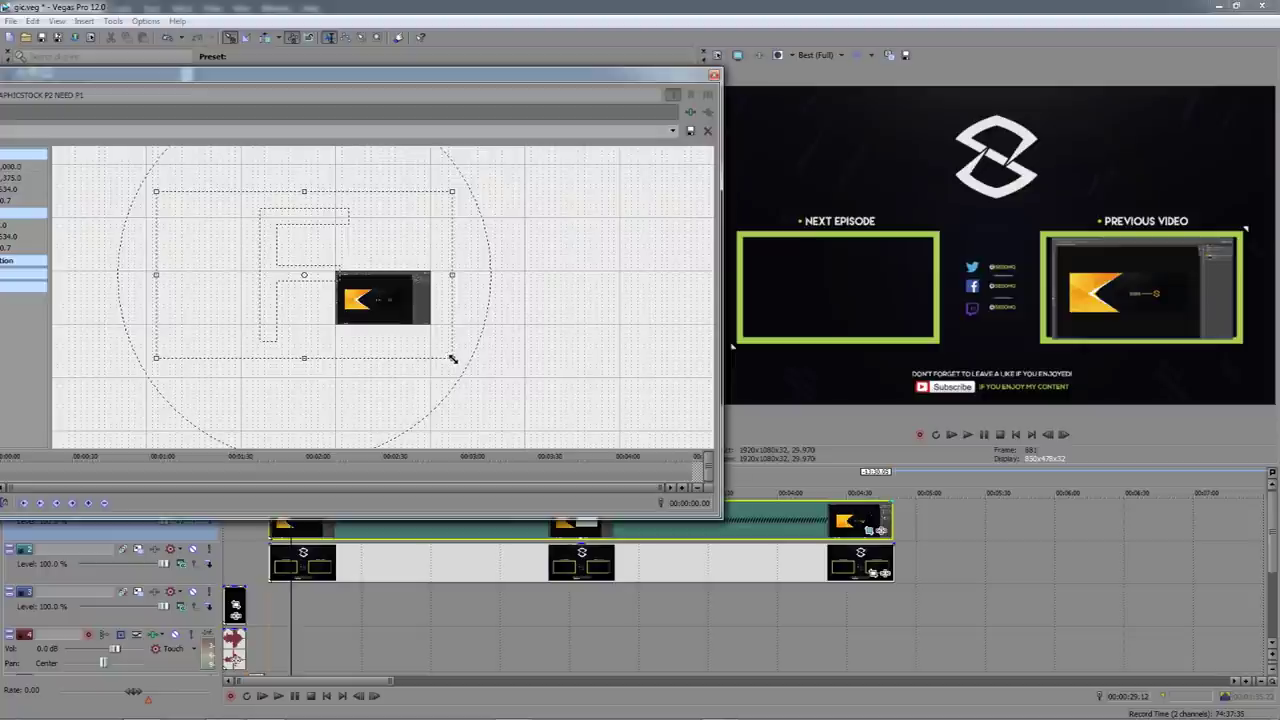
drag(448, 357, 446, 355)
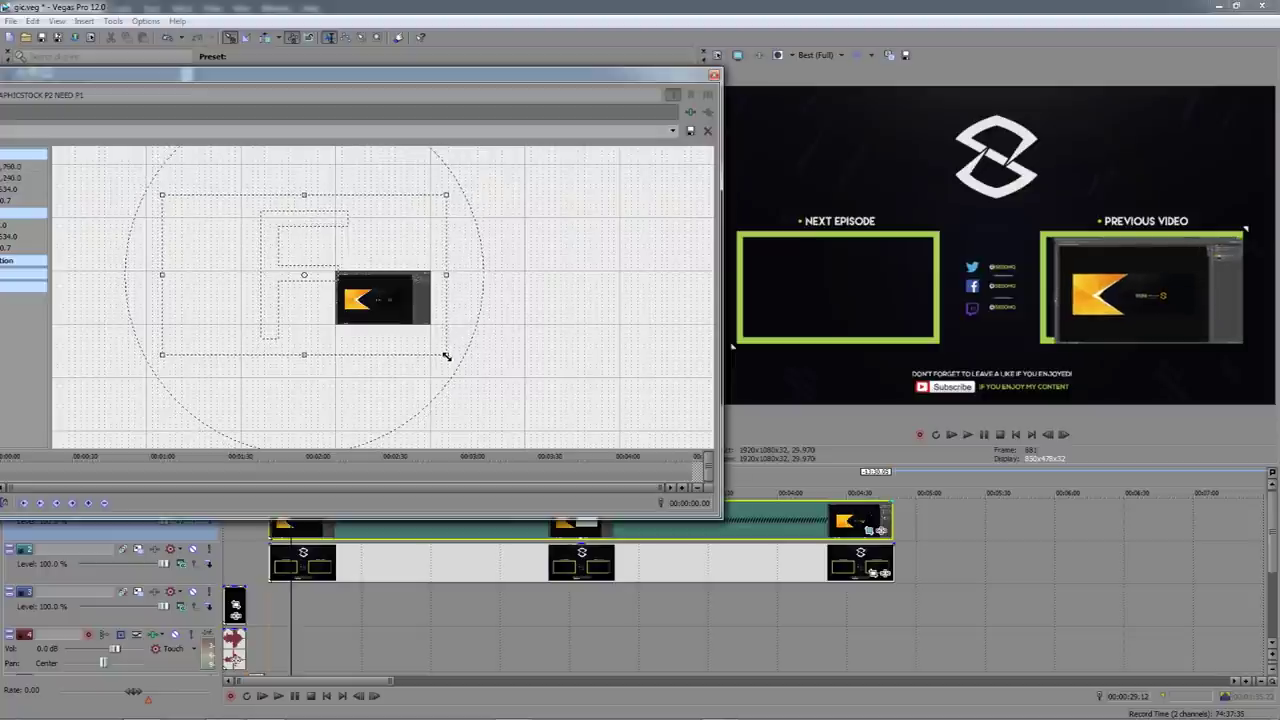
drag(372, 306, 370, 305)
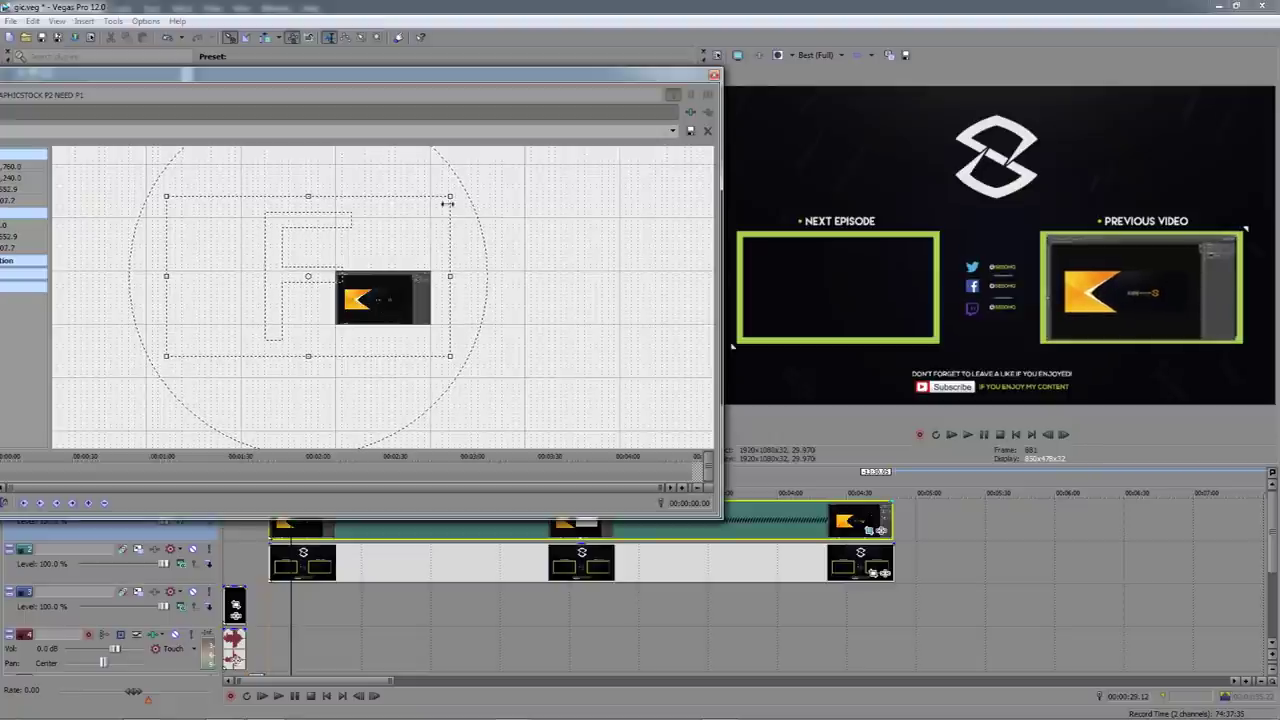
drag(451, 198, 457, 194)
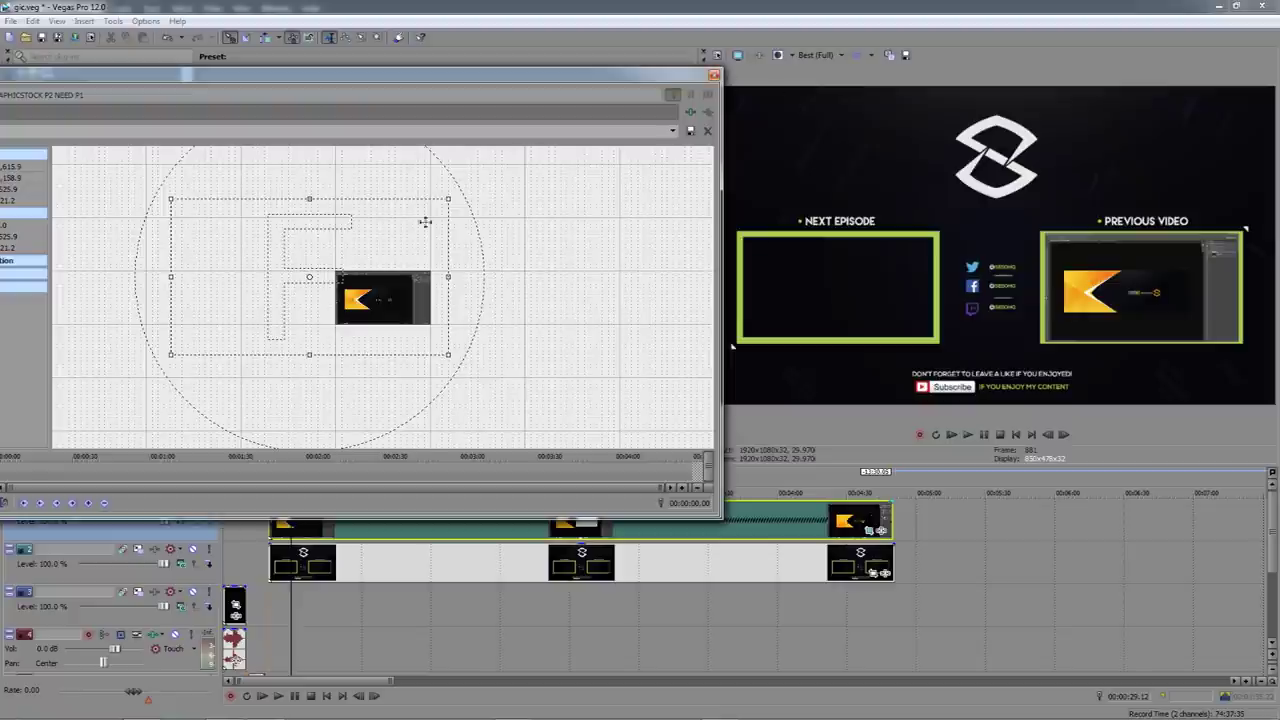
drag(253, 75, 410, 112)
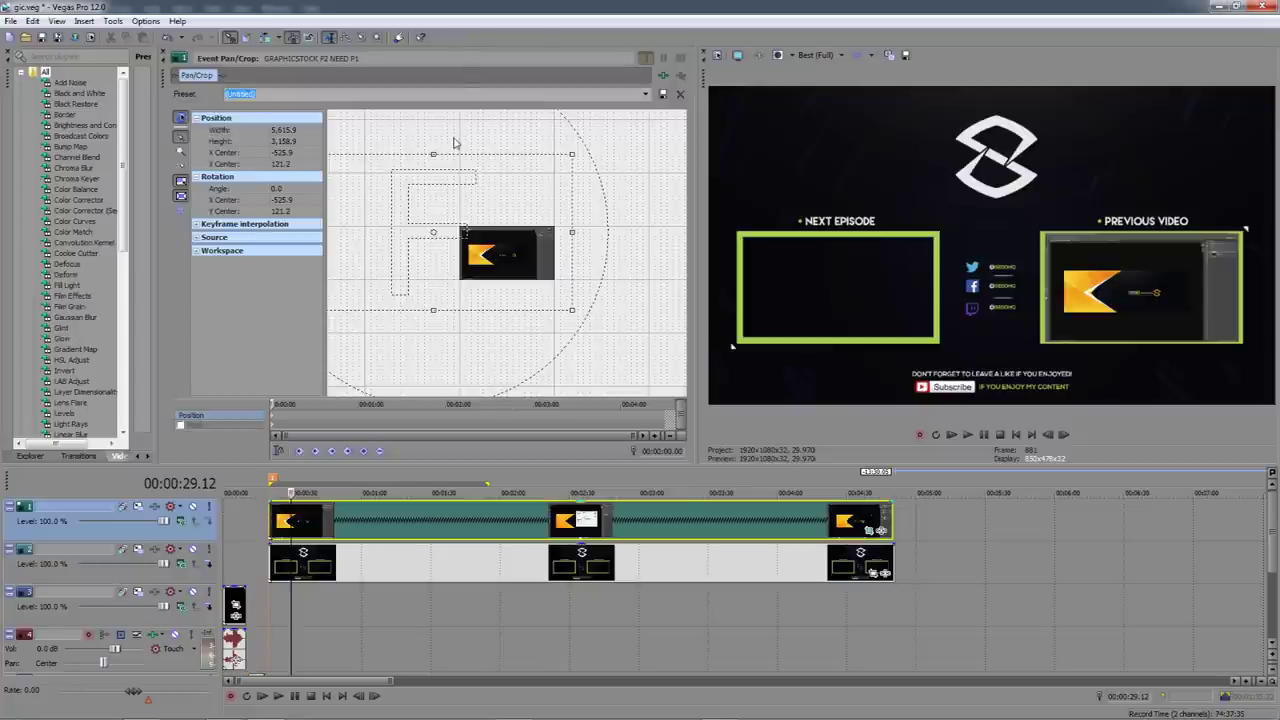
Save the current footage framing as a pan/crop preset named Outro
drag(164, 77, 100, 147)
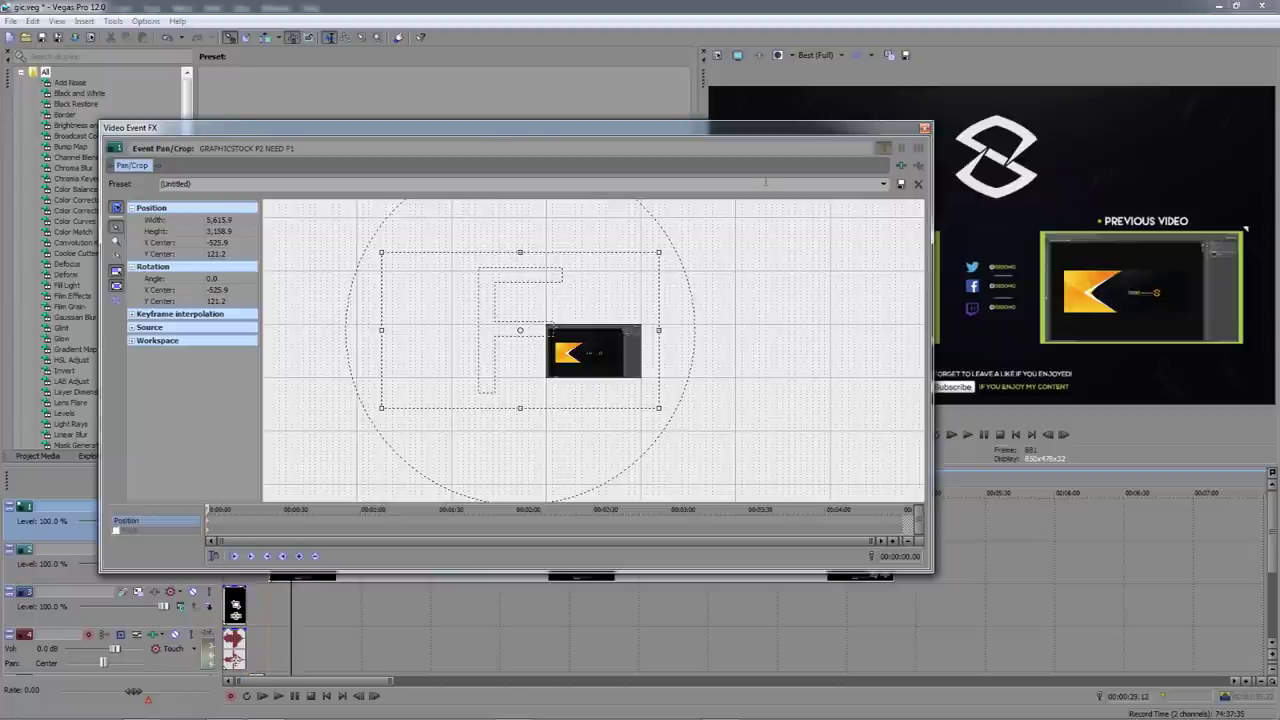
text(G)
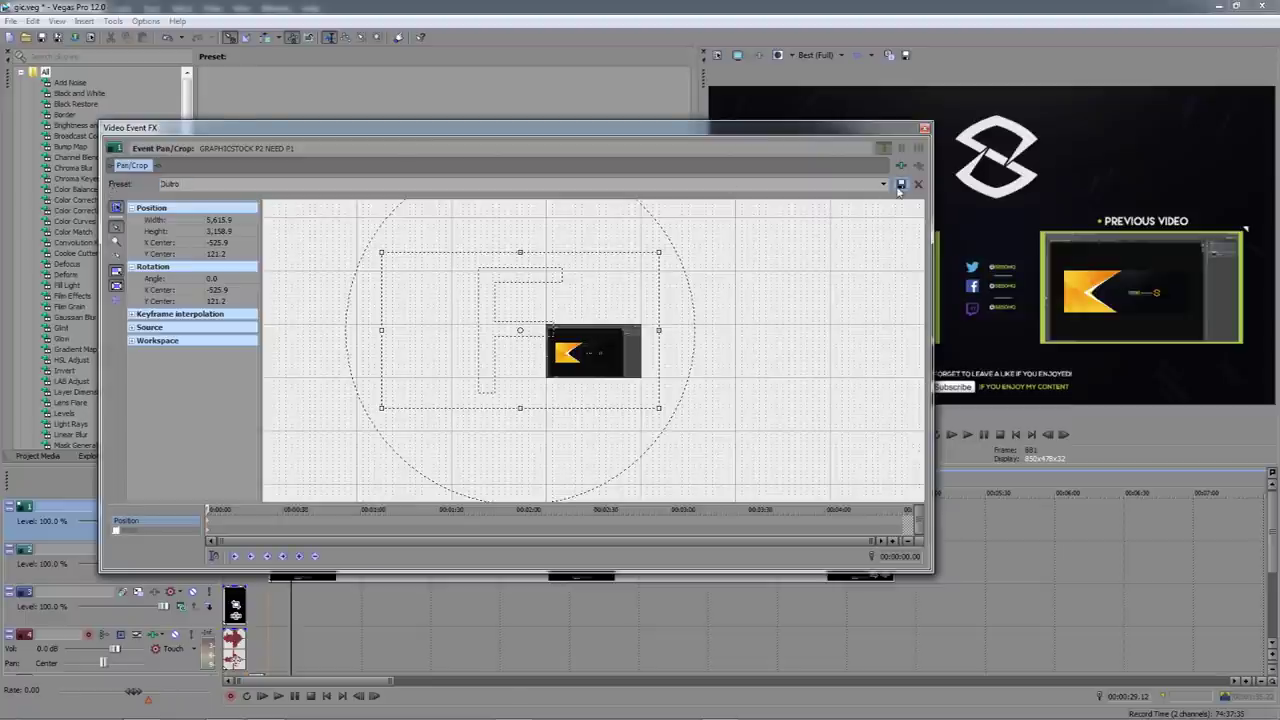
click(924, 128)
Move to a later point in the footage and restore its pan/crop framing to default
click(565, 522)
click(868, 530)
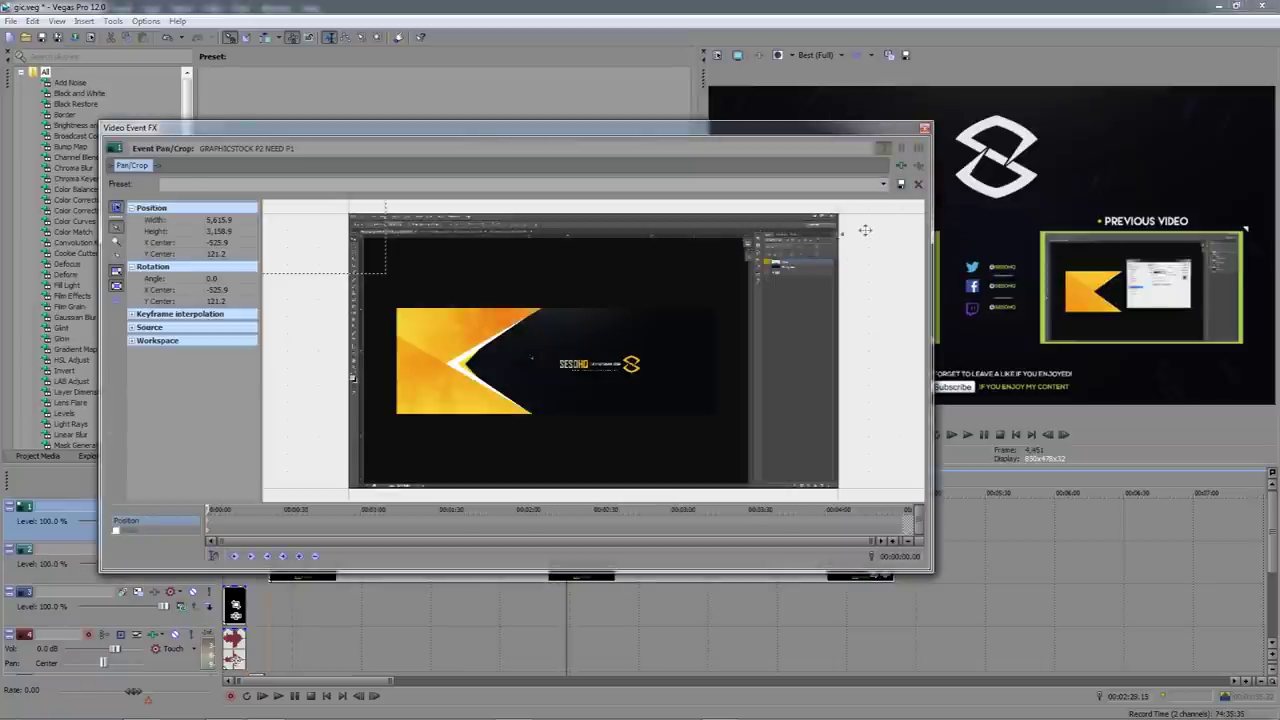
right_click(774, 298)
click(795, 310)
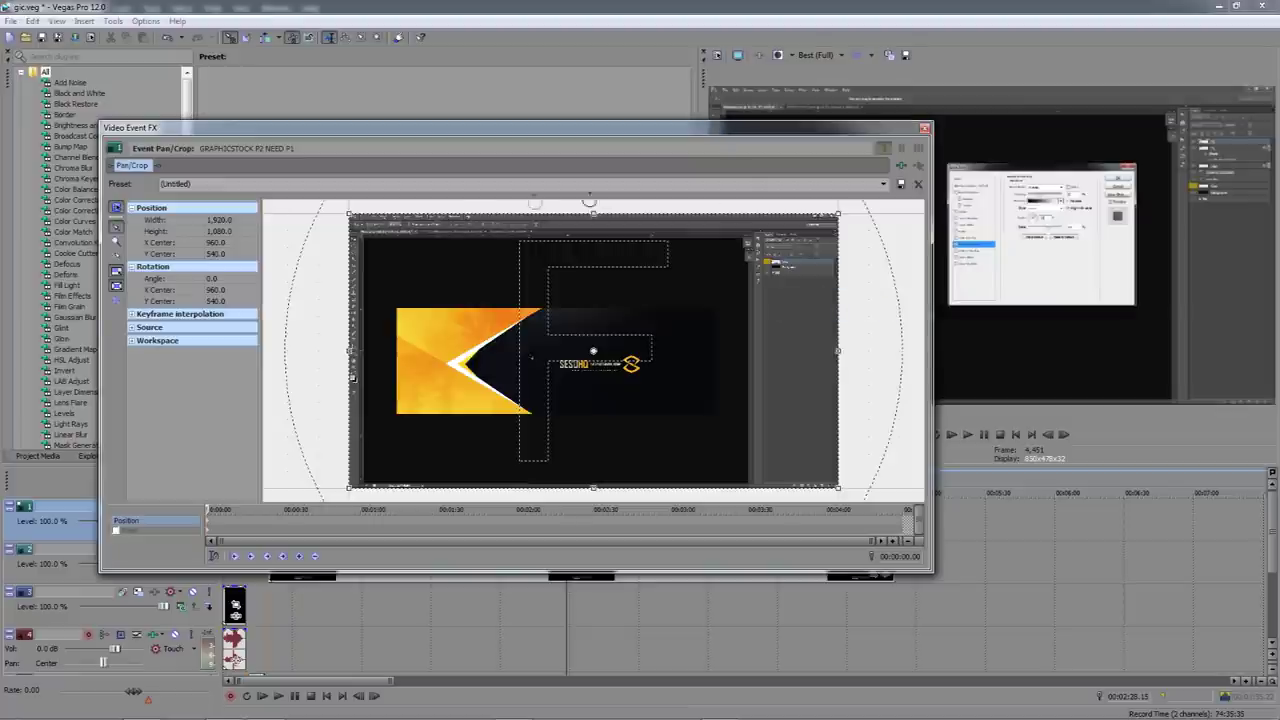
Reapply the Outro preset to the footage and close the Pan/Crop window
click(182, 188)
click(883, 185)
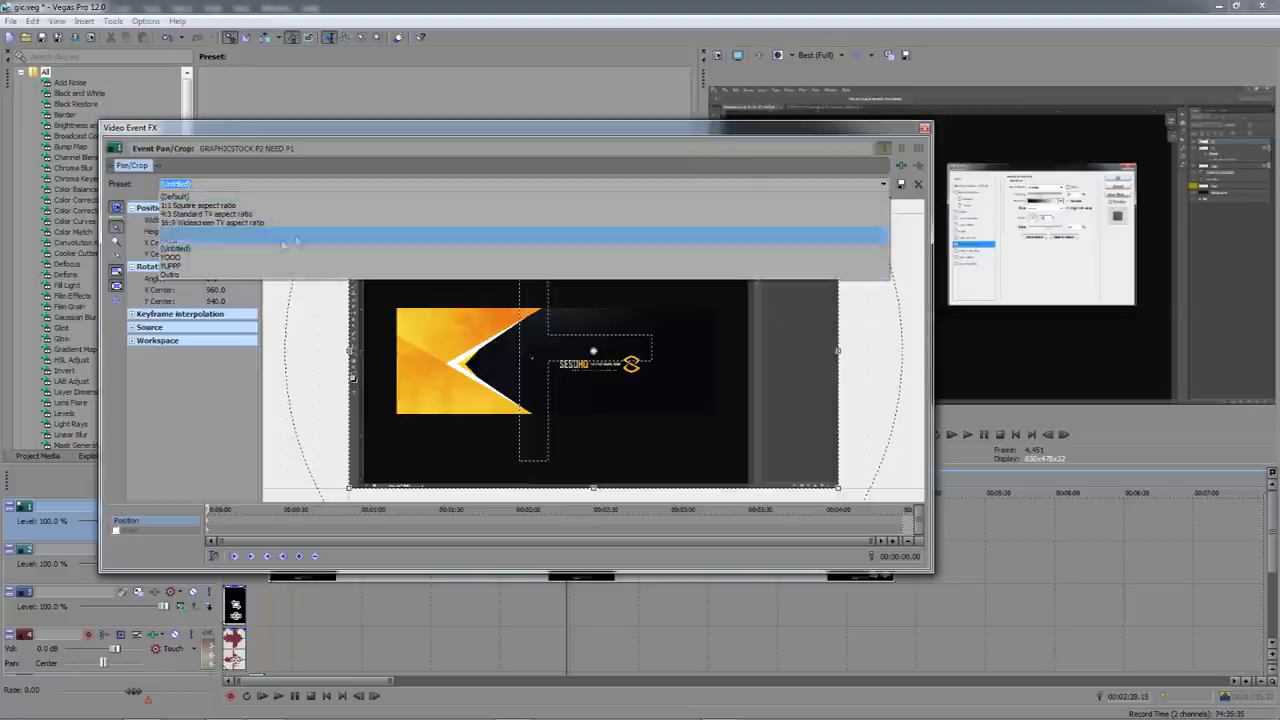
click(176, 277)
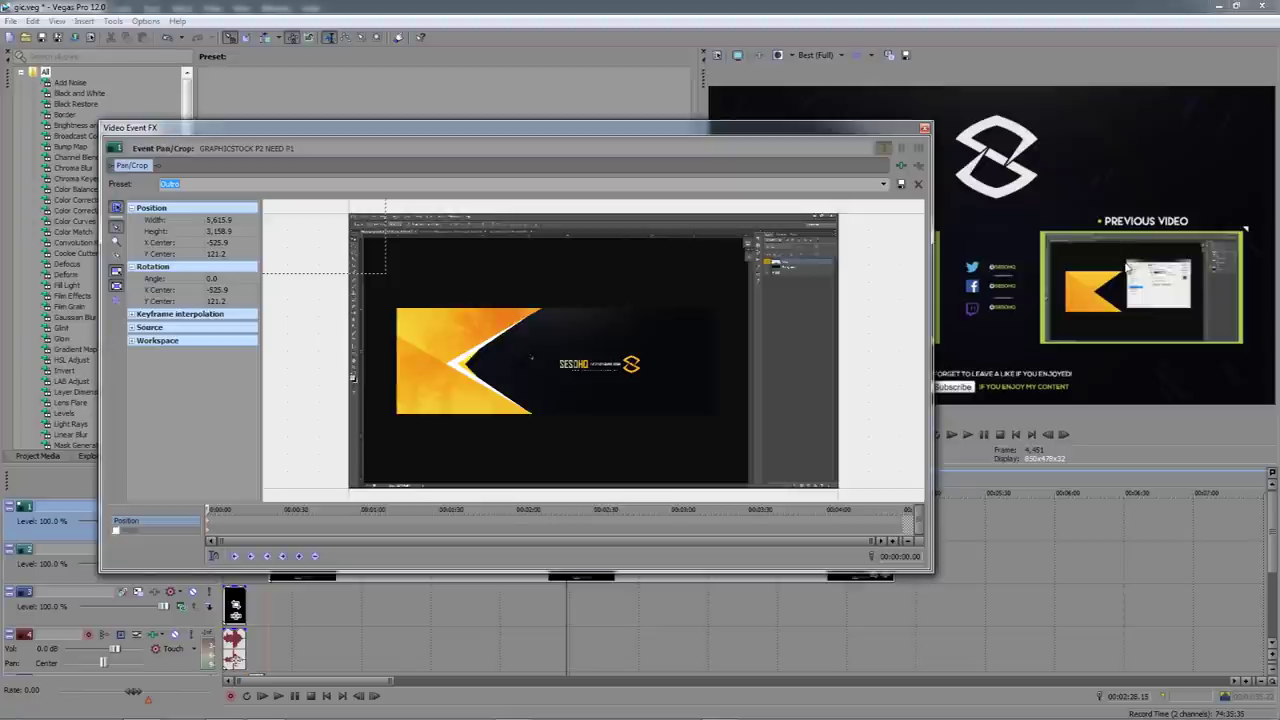
drag(880, 127, 688, 157)
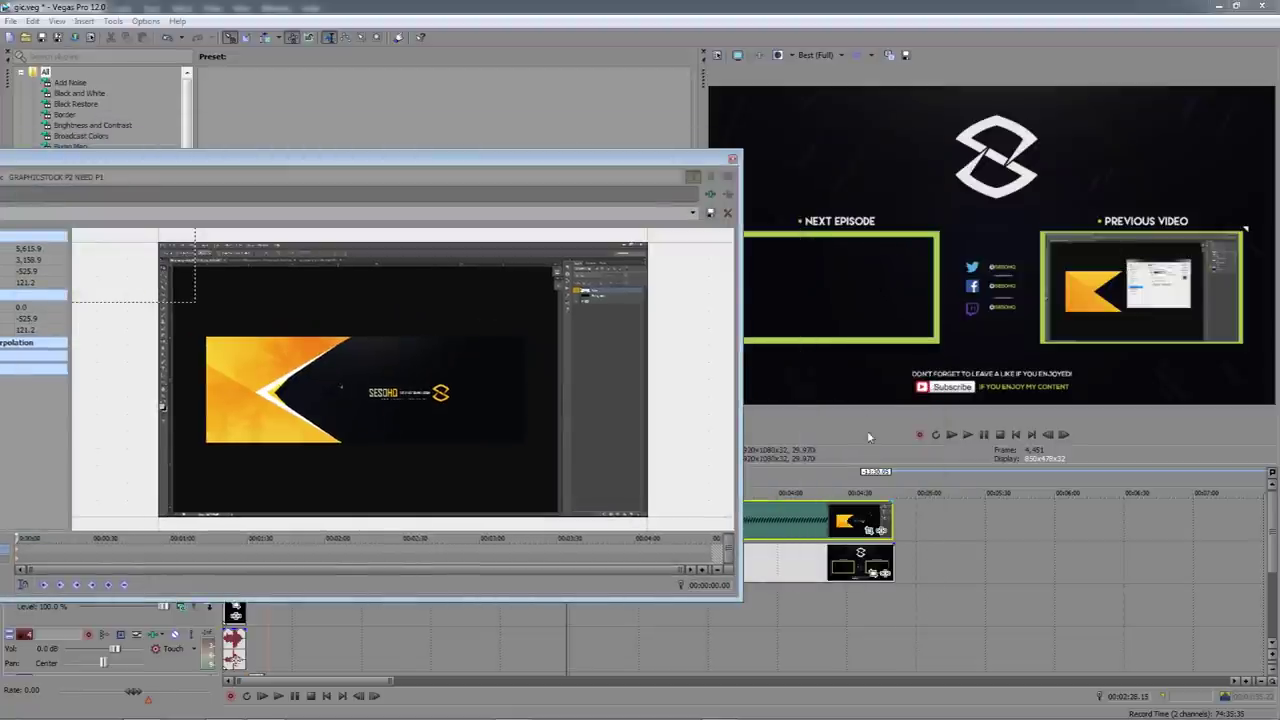
click(733, 160)
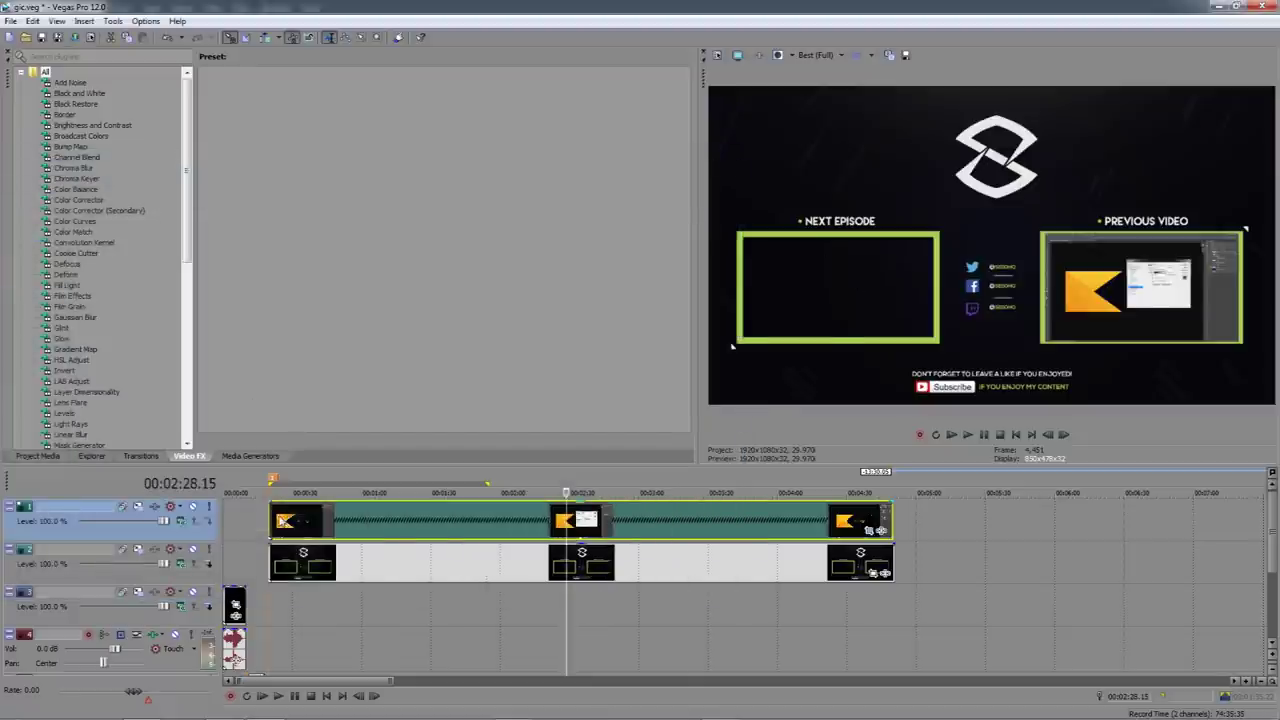
click(272, 516)
key(space)
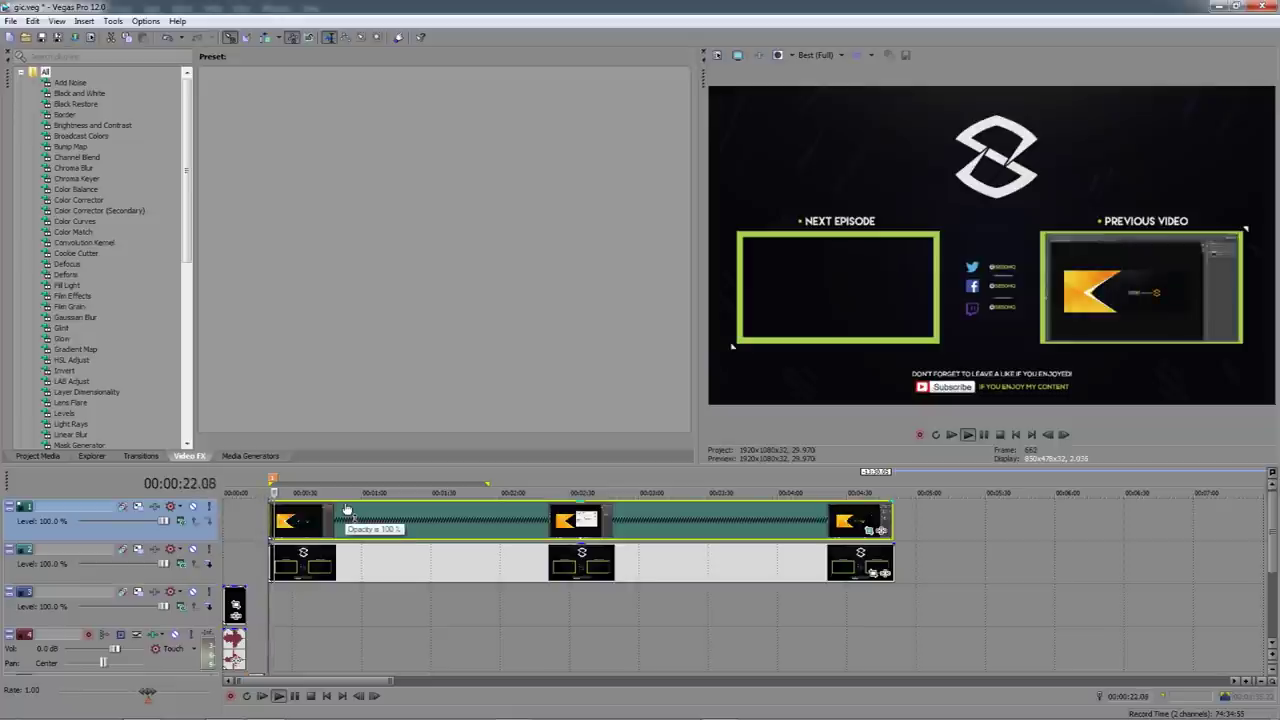
click(430, 510)
key(space)
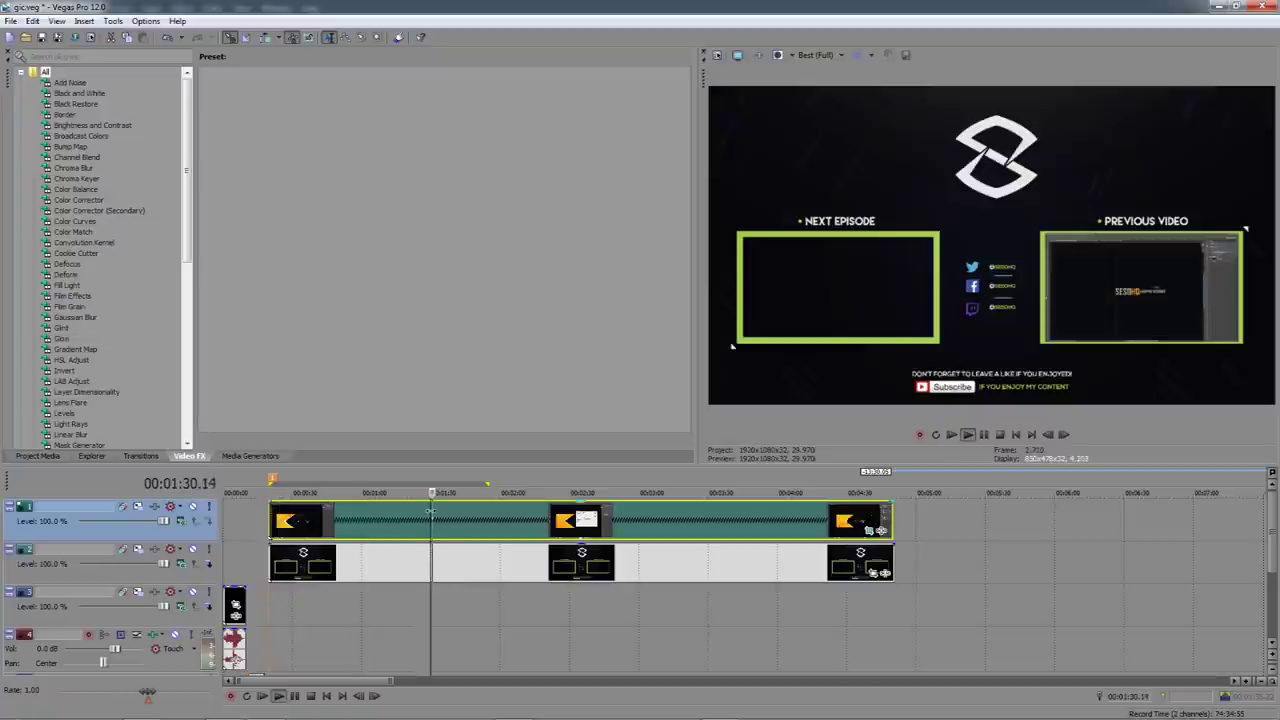